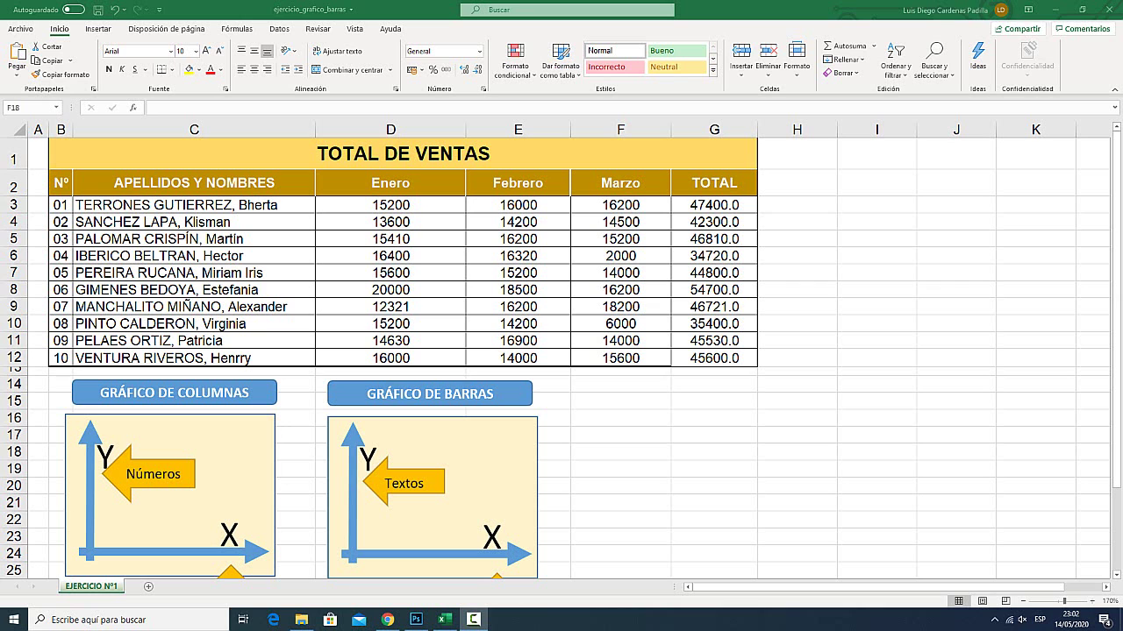
In Chrome, reload eltiotech.com and open the 'Curso de Excel GRATIS' page
{"action": "left_click", "coordinate": [387, 619]}
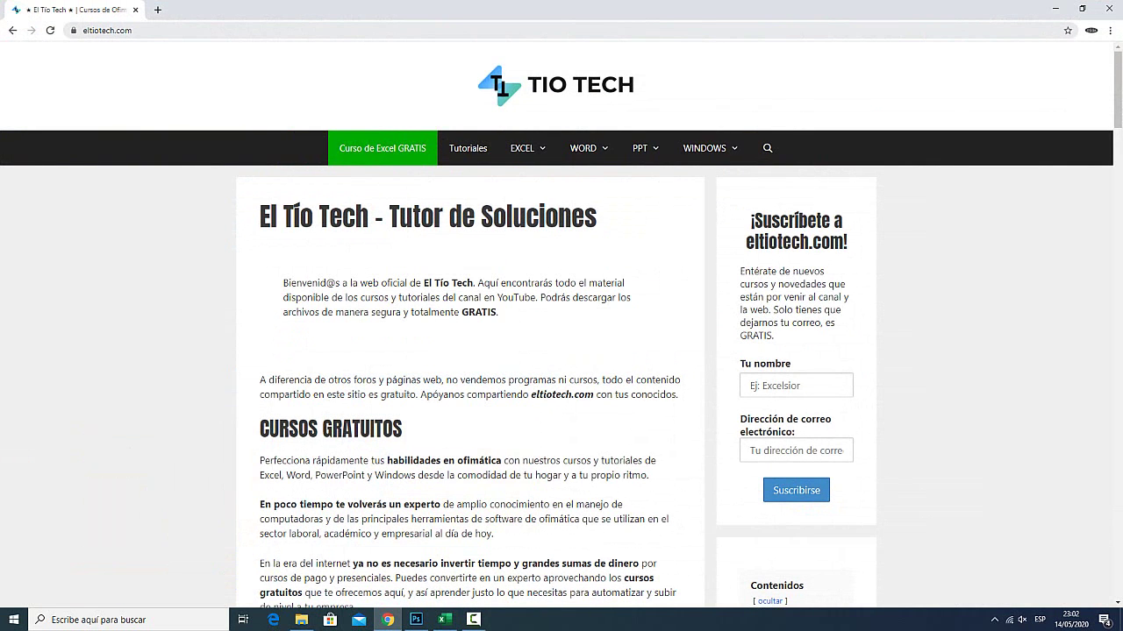
{"action": "key", "text": "super+plus"}
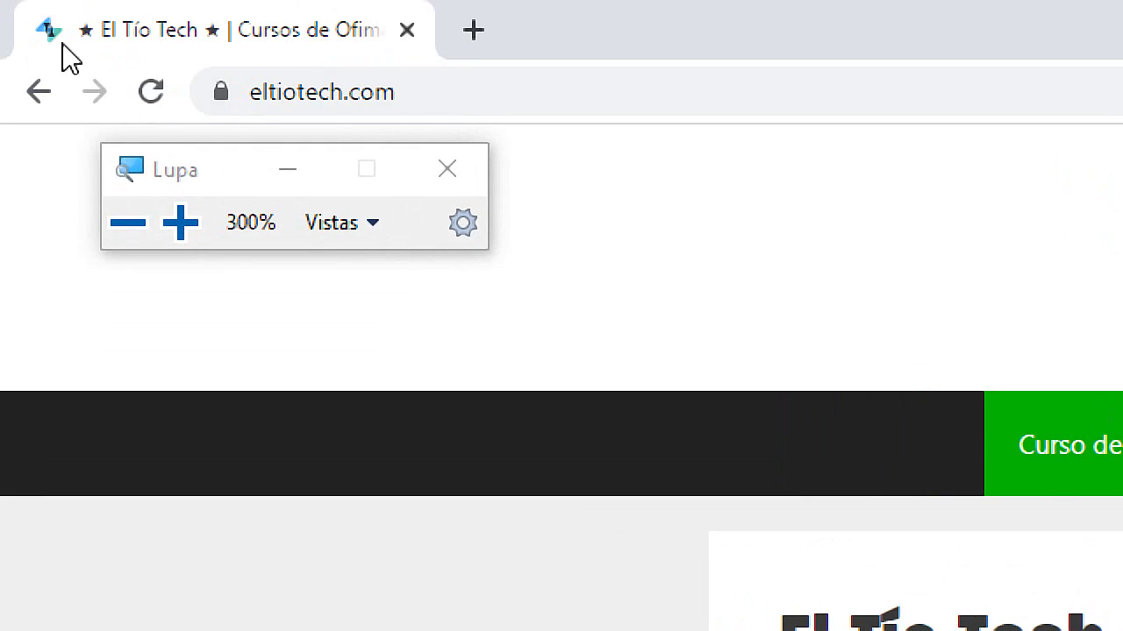
{"action": "left_click", "coordinate": [113, 31]}
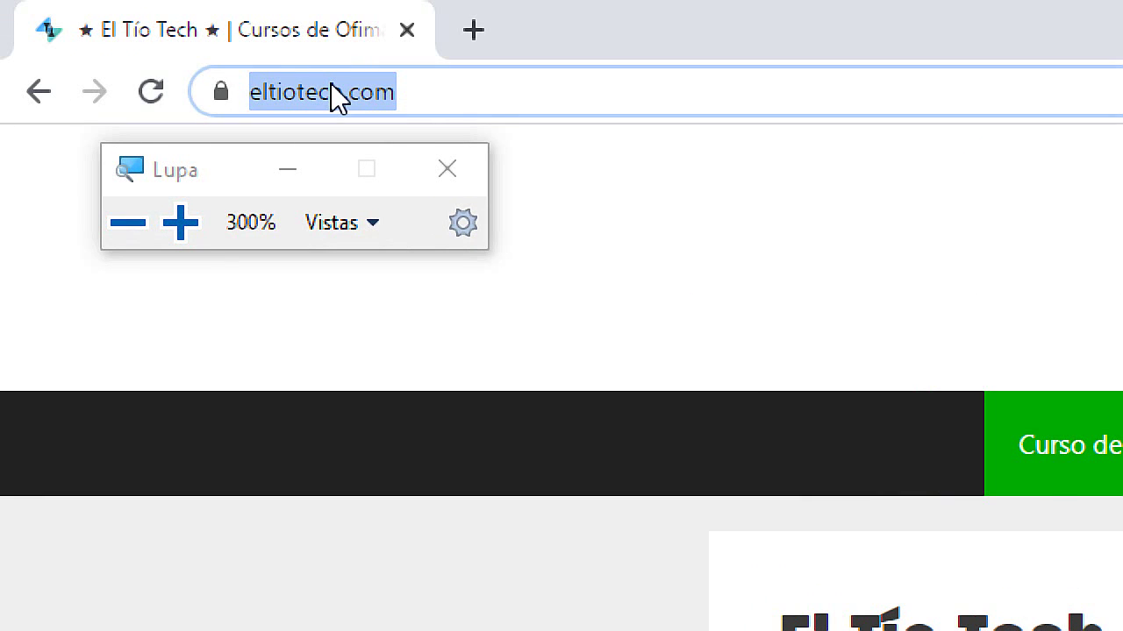
{"action": "key", "text": "Return"}
{"action": "key", "text": "super+Escape"}
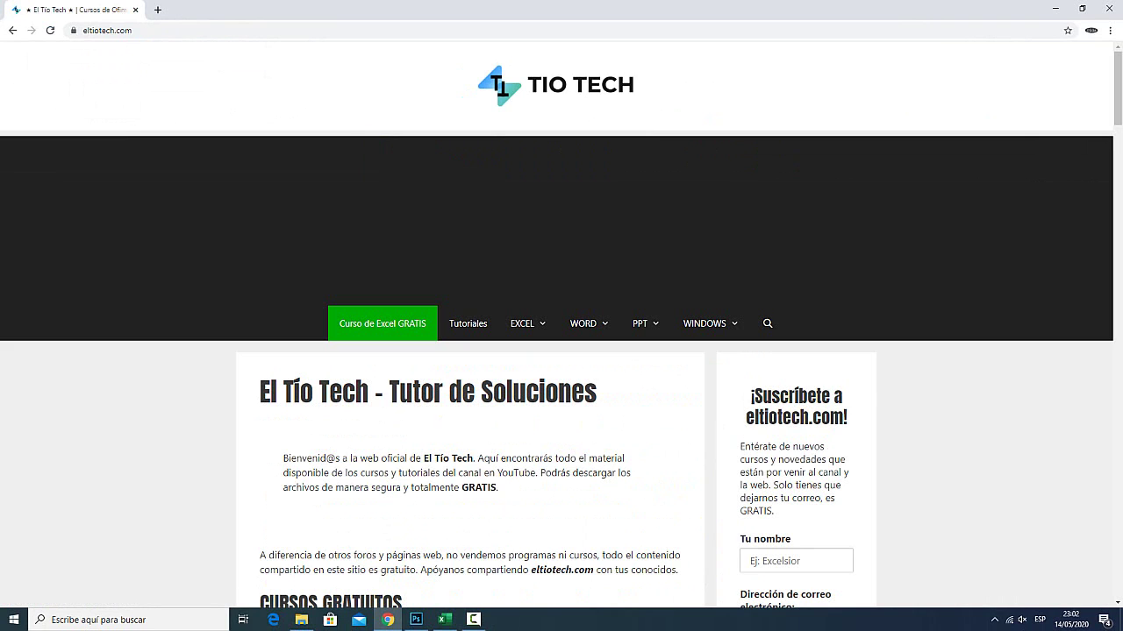
{"action": "key", "text": "super+plus"}
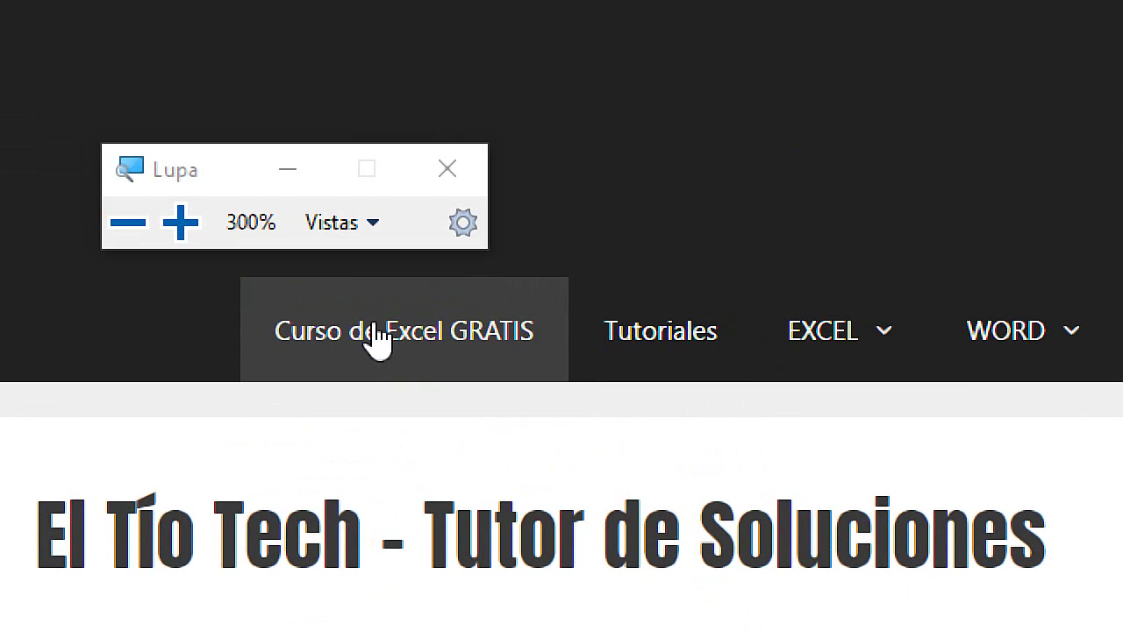
{"action": "left_click", "coordinate": [383, 335]}
{"action": "key", "text": "super+Escape"}
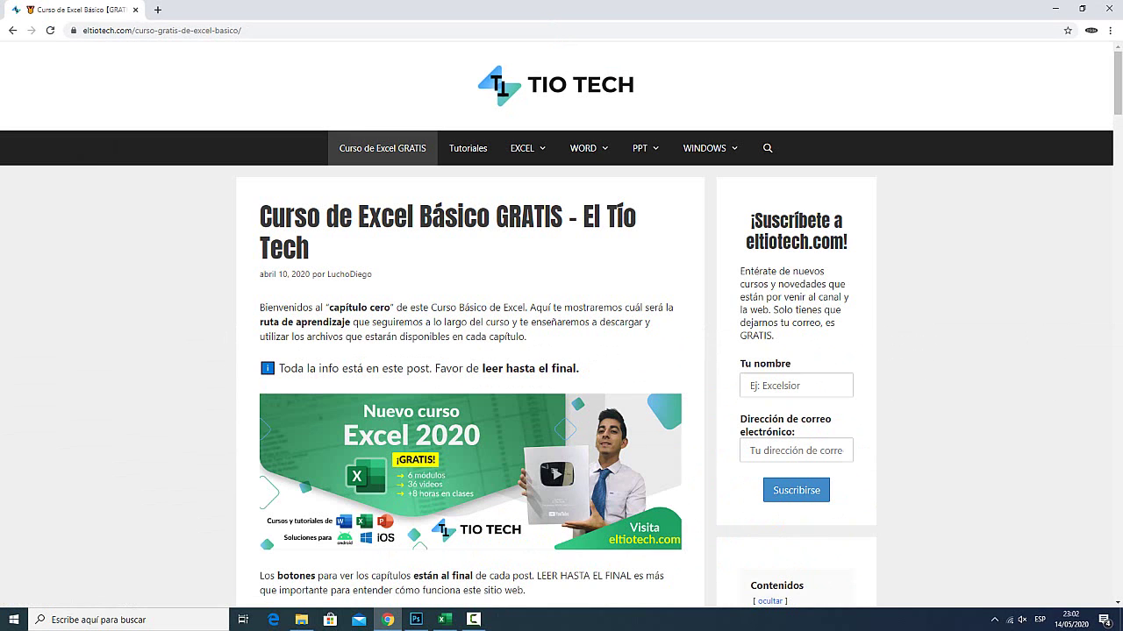
Scroll down to the Módulo 4: Creación de gráficos lesson list
{"action": "scroll", "coordinate": [562, 324], "scroll_direction": "down", "scroll_amount": 1}
{"action": "scroll", "coordinate": [561, 324], "scroll_direction": "down", "scroll_amount": 4}
{"action": "scroll", "coordinate": [333, 245], "scroll_direction": "down", "scroll_amount": 1}
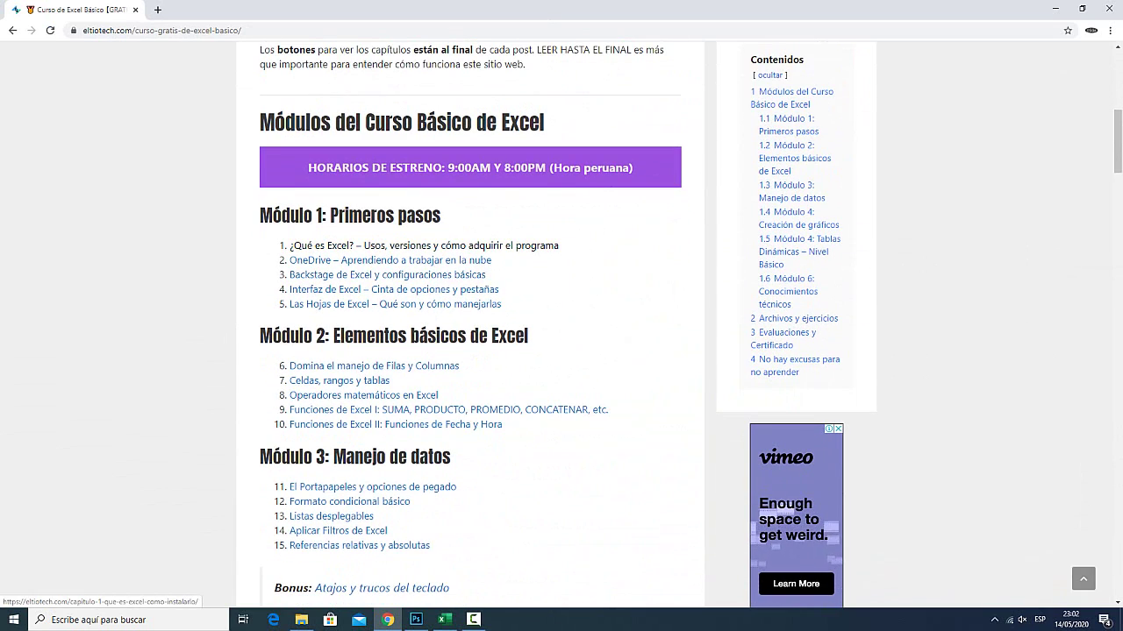
{"action": "scroll", "coordinate": [334, 245], "scroll_direction": "down", "scroll_amount": 1}
{"action": "scroll", "coordinate": [561, 324], "scroll_direction": "down", "scroll_amount": 1}
{"action": "scroll", "coordinate": [561, 324], "scroll_direction": "down", "scroll_amount": 1}
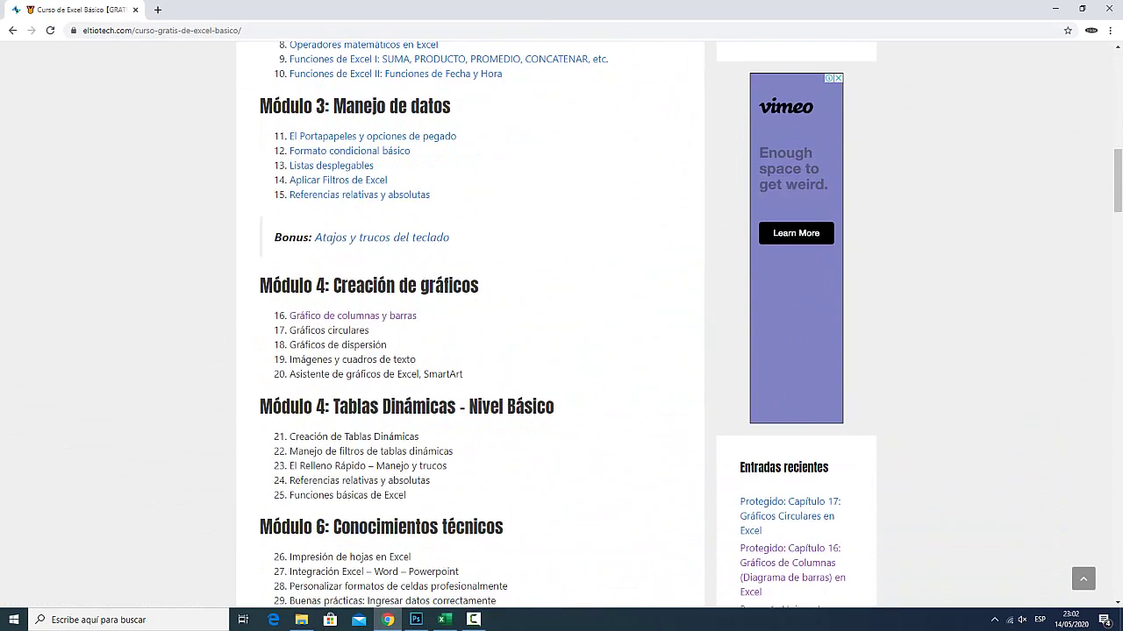
{"action": "key", "text": "super+plus"}
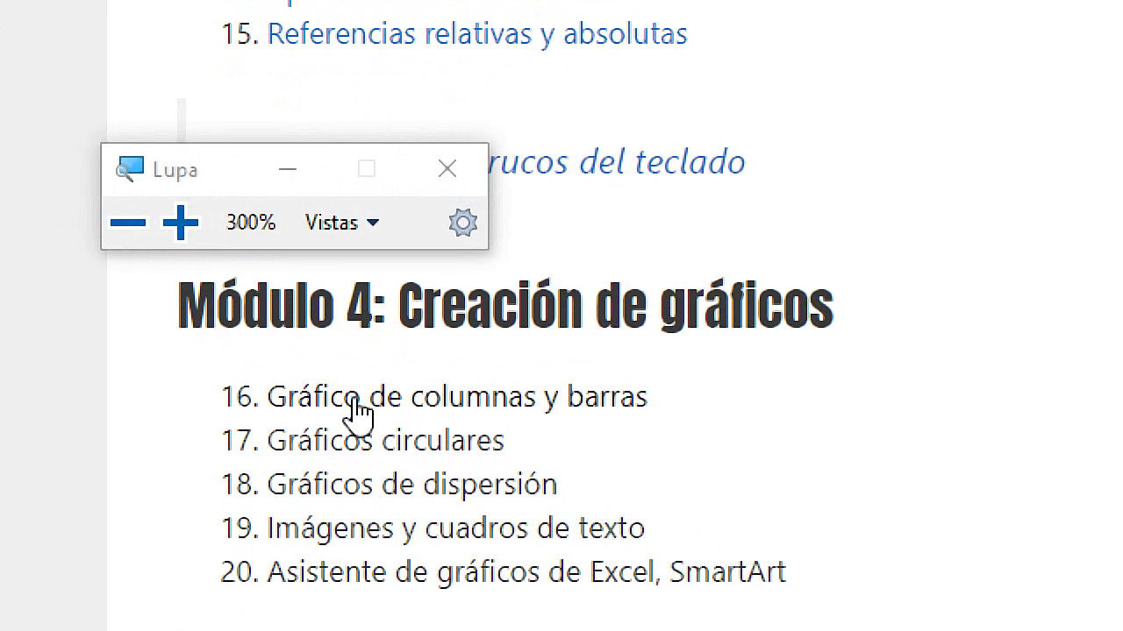
Open the Capítulo 16 'Gráfico de columnas y barras' lesson and scroll down its page
{"action": "left_click", "coordinate": [419, 417]}
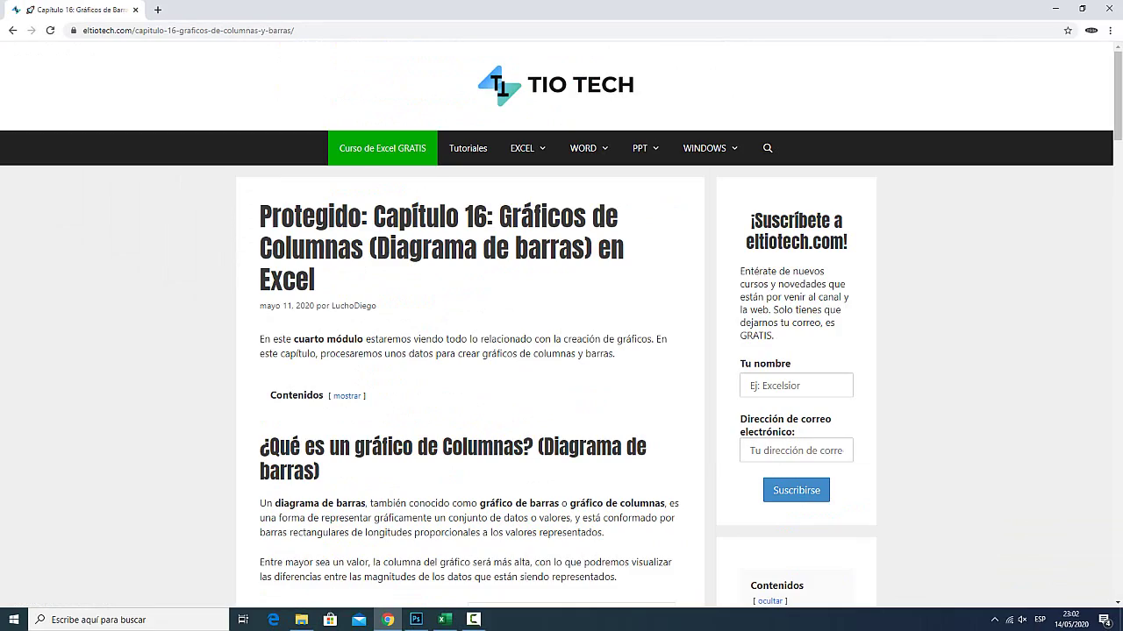
{"action": "scroll", "coordinate": [561, 324], "scroll_direction": "down", "scroll_amount": 2}
{"action": "scroll", "coordinate": [561, 325], "scroll_direction": "down", "scroll_amount": 5}
{"action": "scroll", "coordinate": [561, 325], "scroll_direction": "down", "scroll_amount": 1}
{"action": "scroll", "coordinate": [561, 325], "scroll_direction": "up", "scroll_amount": 1}
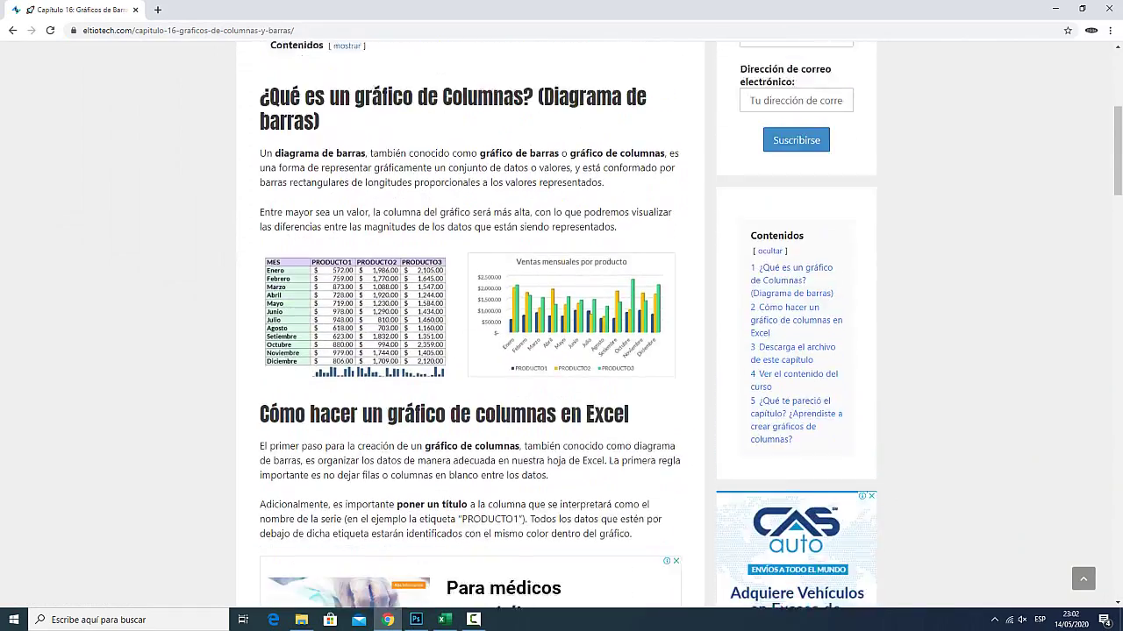
{"action": "scroll", "coordinate": [562, 324], "scroll_direction": "down", "scroll_amount": 2}
{"action": "scroll", "coordinate": [470, 393], "scroll_direction": "down", "scroll_amount": 4}
{"action": "scroll", "coordinate": [470, 393], "scroll_direction": "down", "scroll_amount": 5}
{"action": "scroll", "coordinate": [470, 393], "scroll_direction": "down", "scroll_amount": 3}
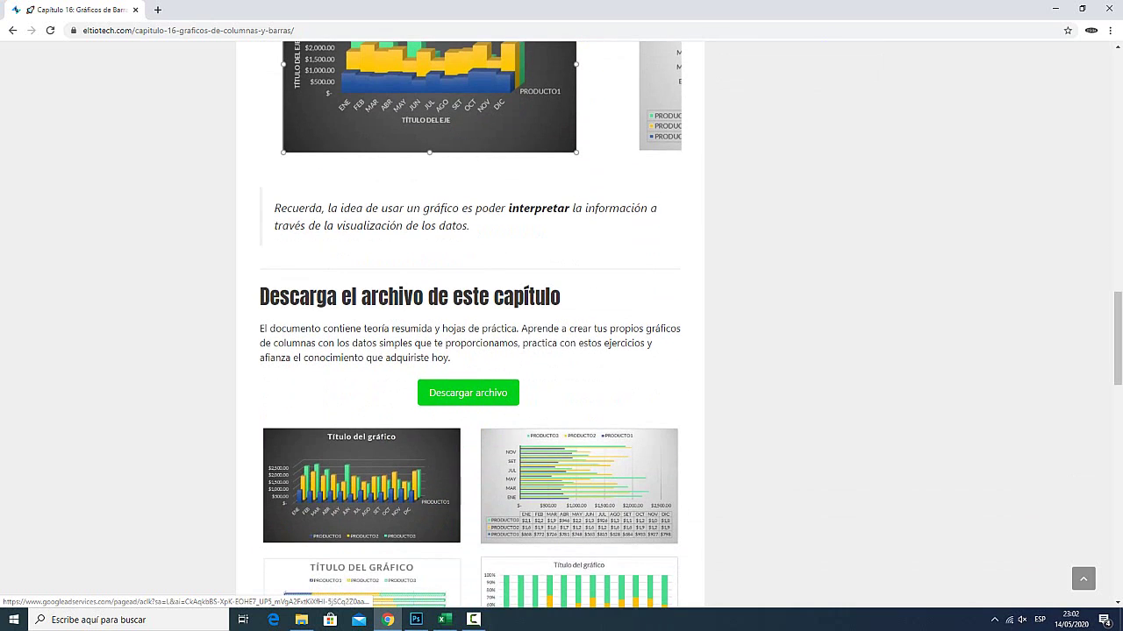
Check the 'Descarga el archivo' link, then switch back to the Excel workbook
{"action": "key", "text": "super+plus"}
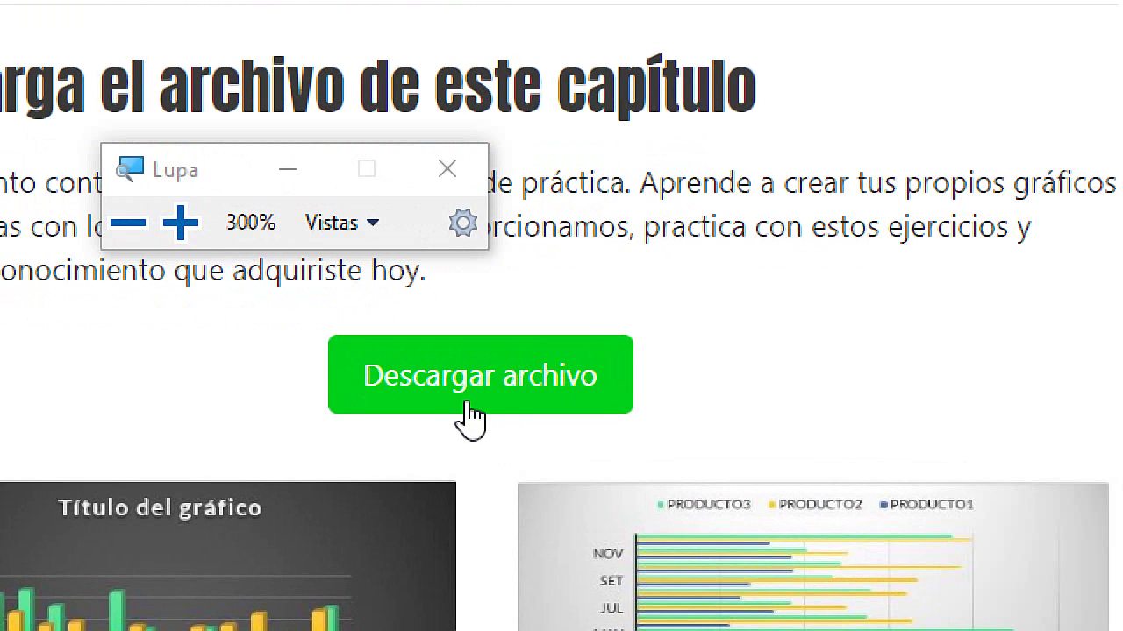
{"action": "key", "text": "super+Escape"}
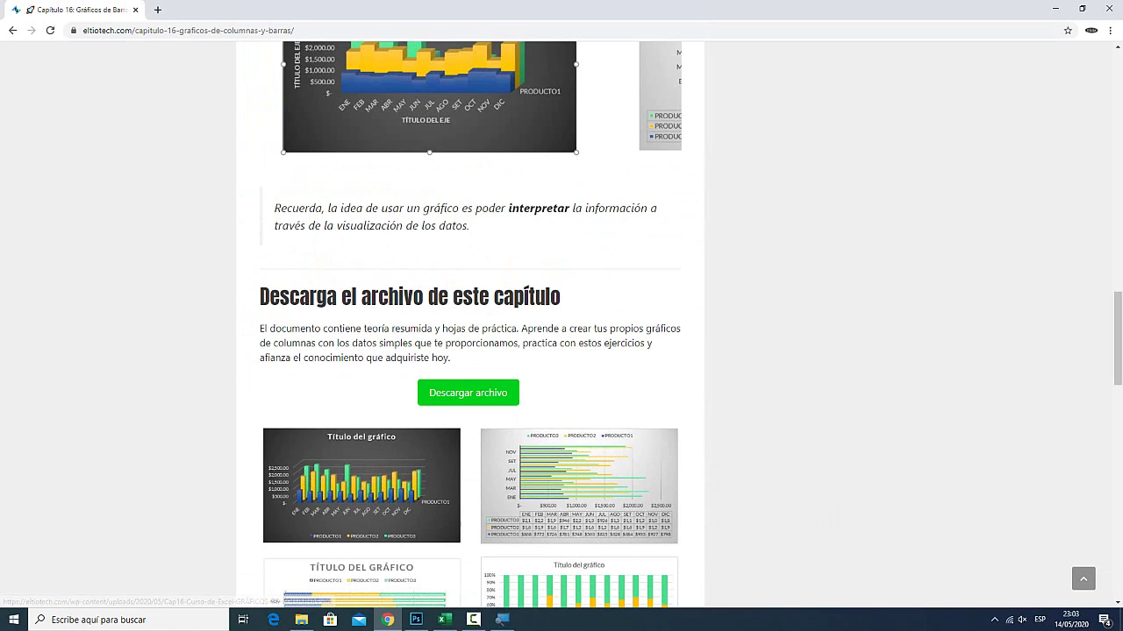
{"action": "key", "text": "alt+Tab"}
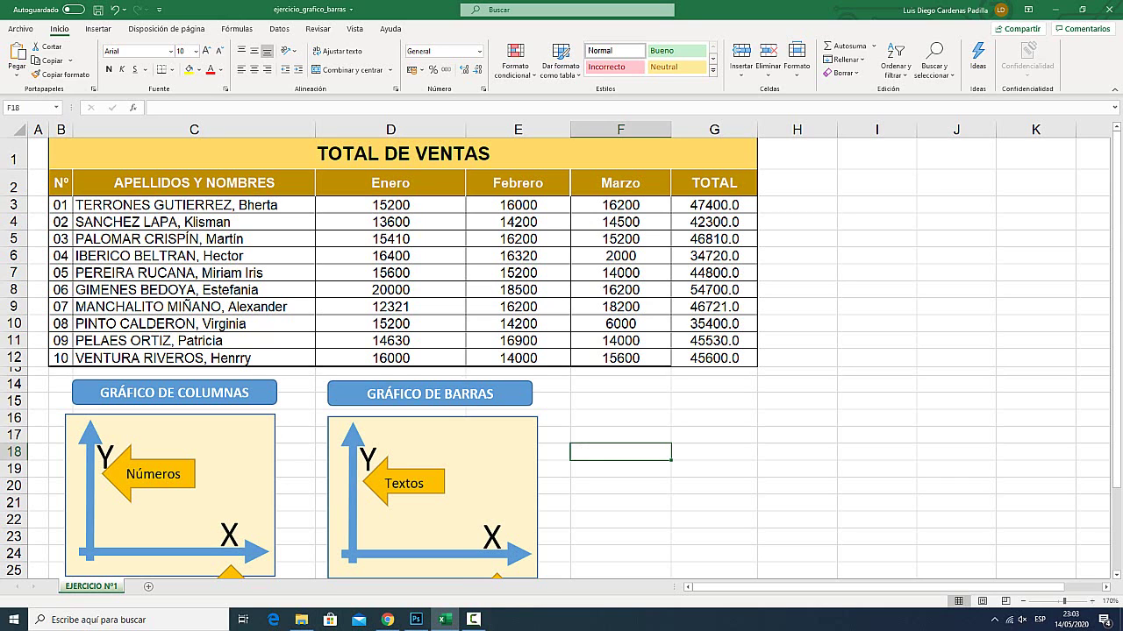
{"action": "scroll", "coordinate": [561, 360], "scroll_direction": "down", "scroll_amount": 1}
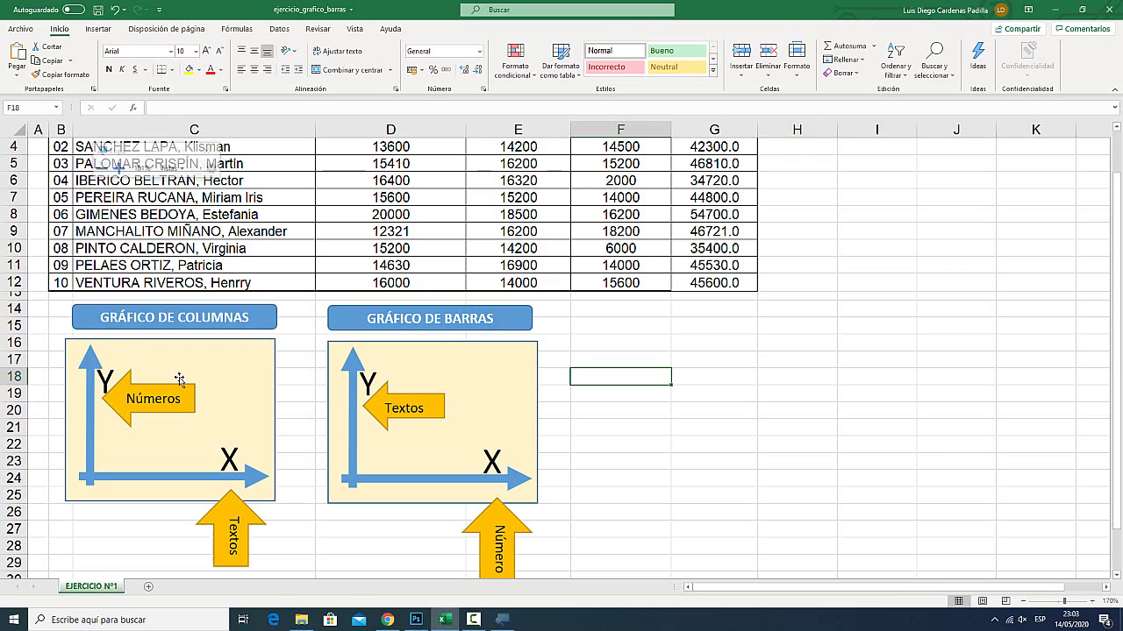
{"action": "key", "text": "super+plus"}
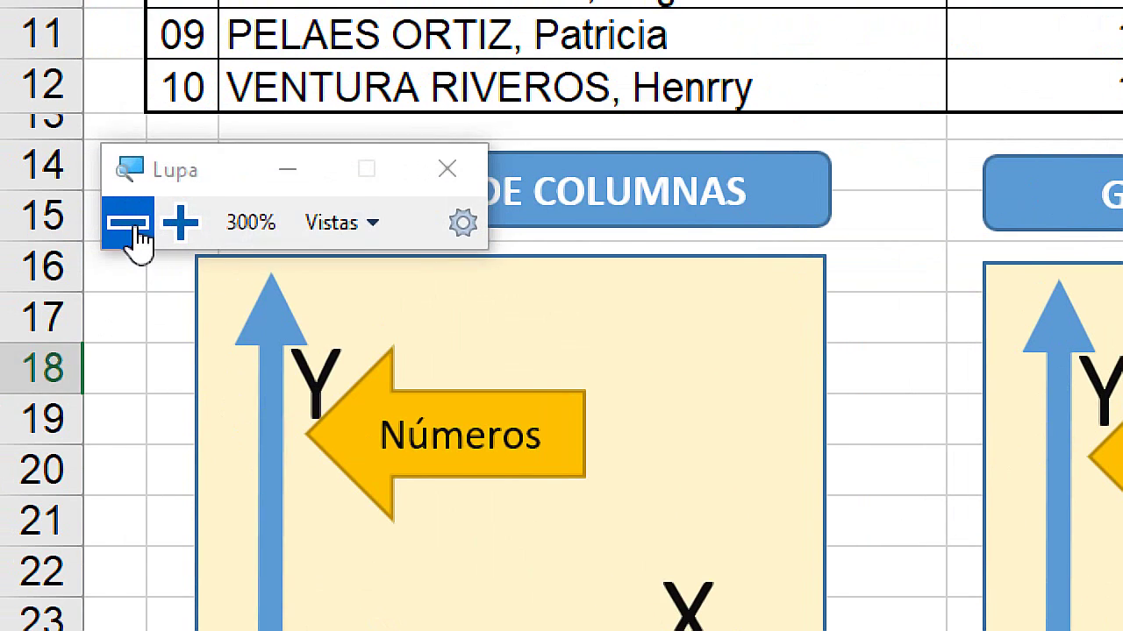
{"action": "left_click", "coordinate": [127, 223]}
{"action": "left_click_drag", "start_coordinate": [136, 201], "coordinate": [320, 107]}
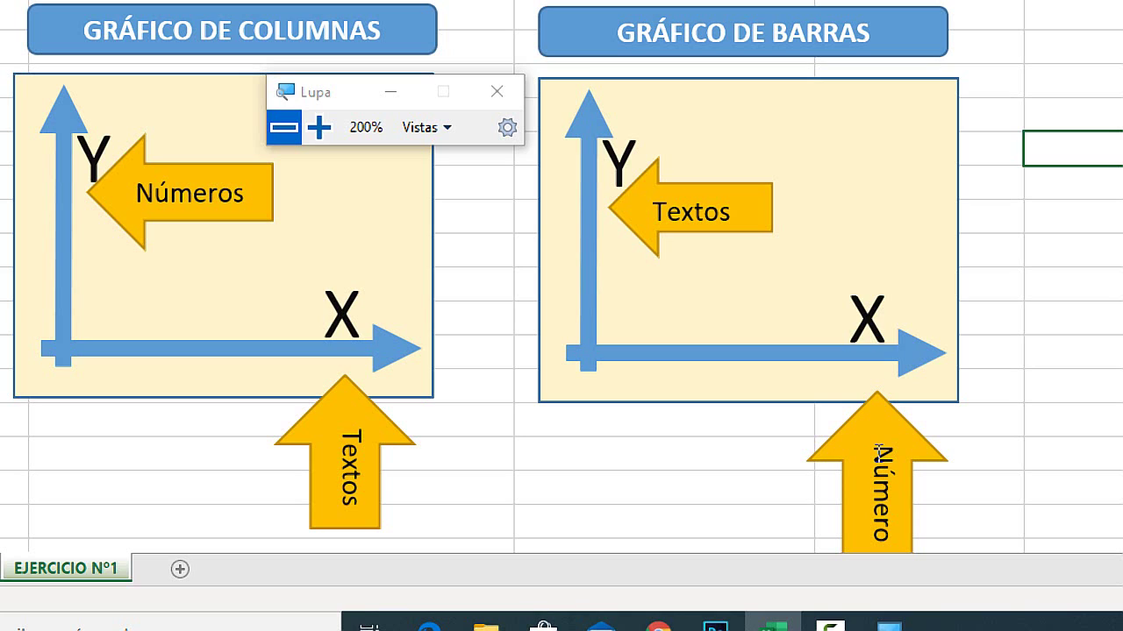
{"action": "key", "text": "super+Escape"}
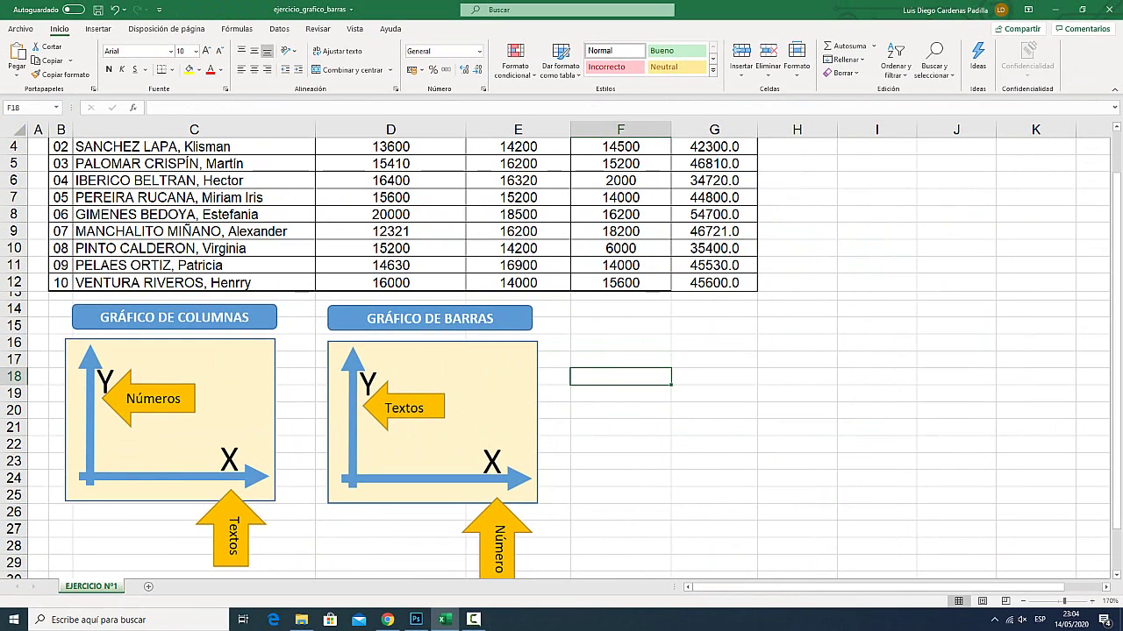
{"action": "scroll", "coordinate": [614, 350], "scroll_direction": "up", "scroll_amount": 1}
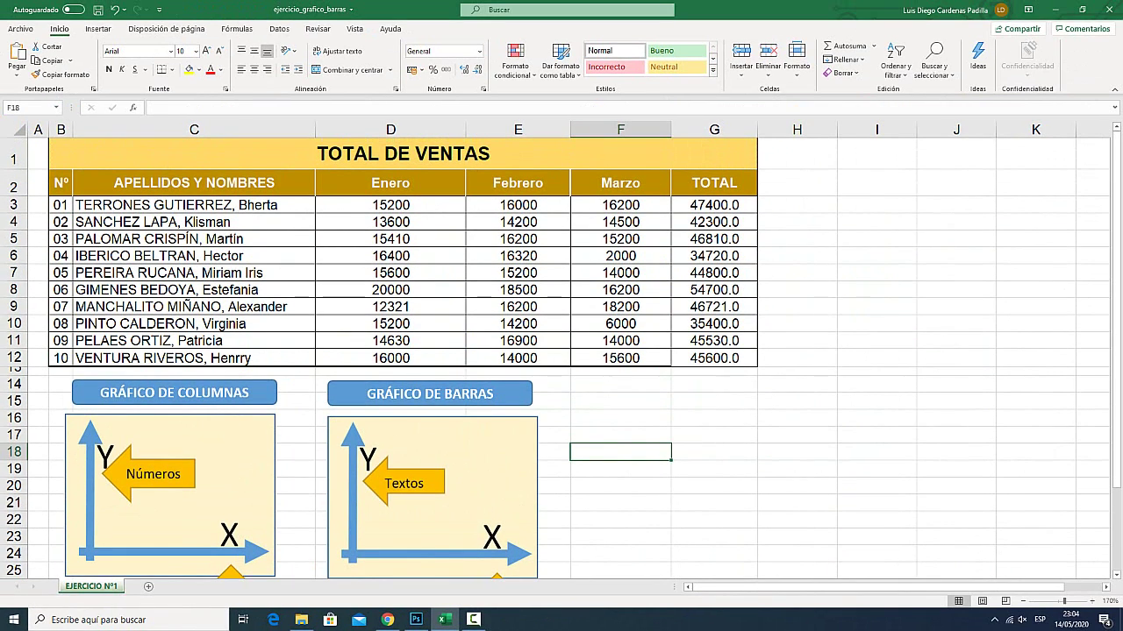
{"action": "left_click_drag", "start_coordinate": [403, 154], "coordinate": [715, 357]}
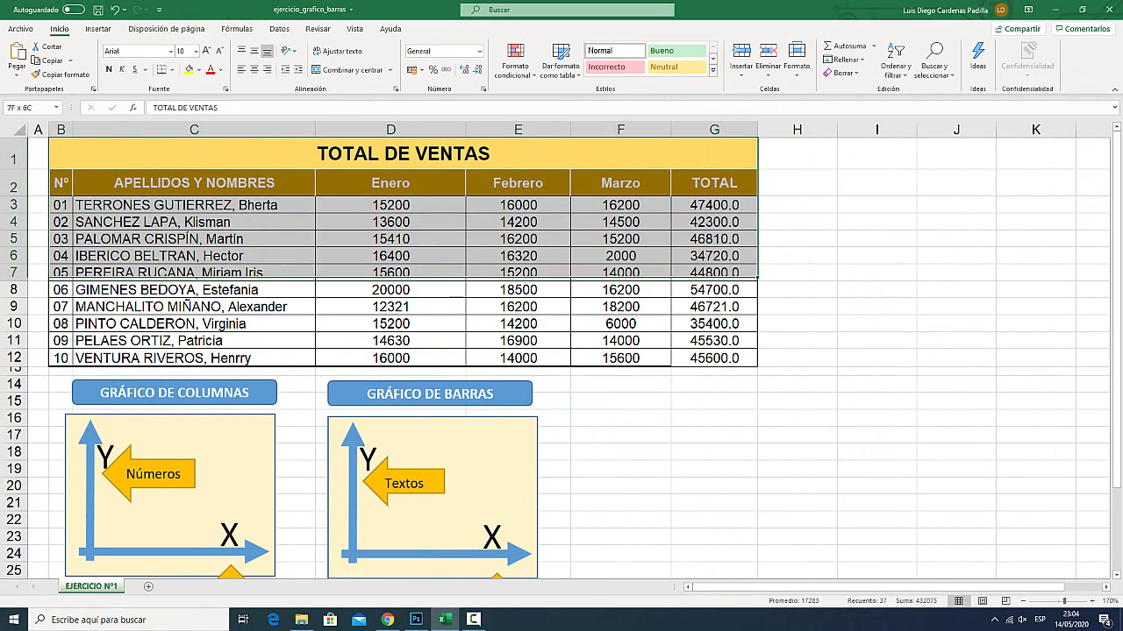
{"action": "left_click", "coordinate": [194, 204]}
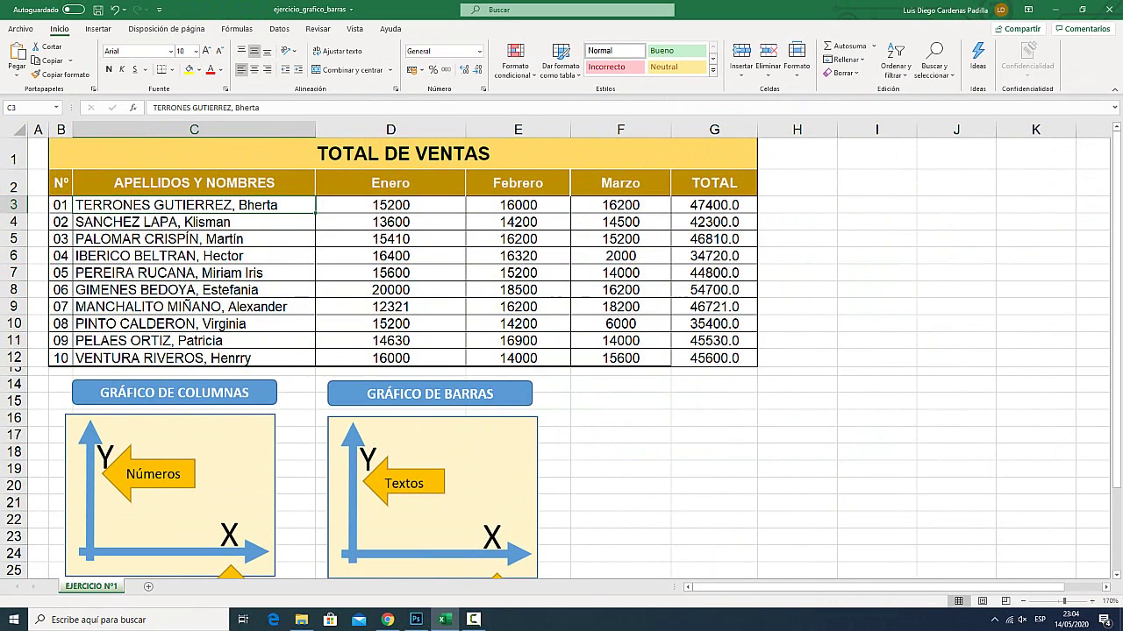
{"action": "key", "text": "super+plus"}
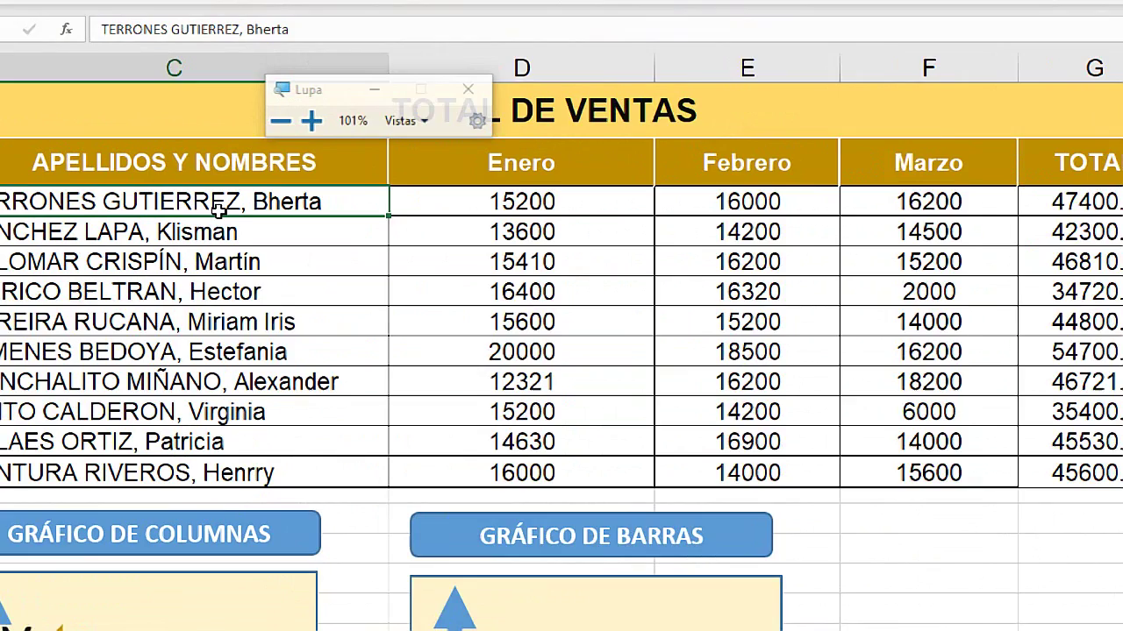
{"action": "key", "text": "super+Escape"}
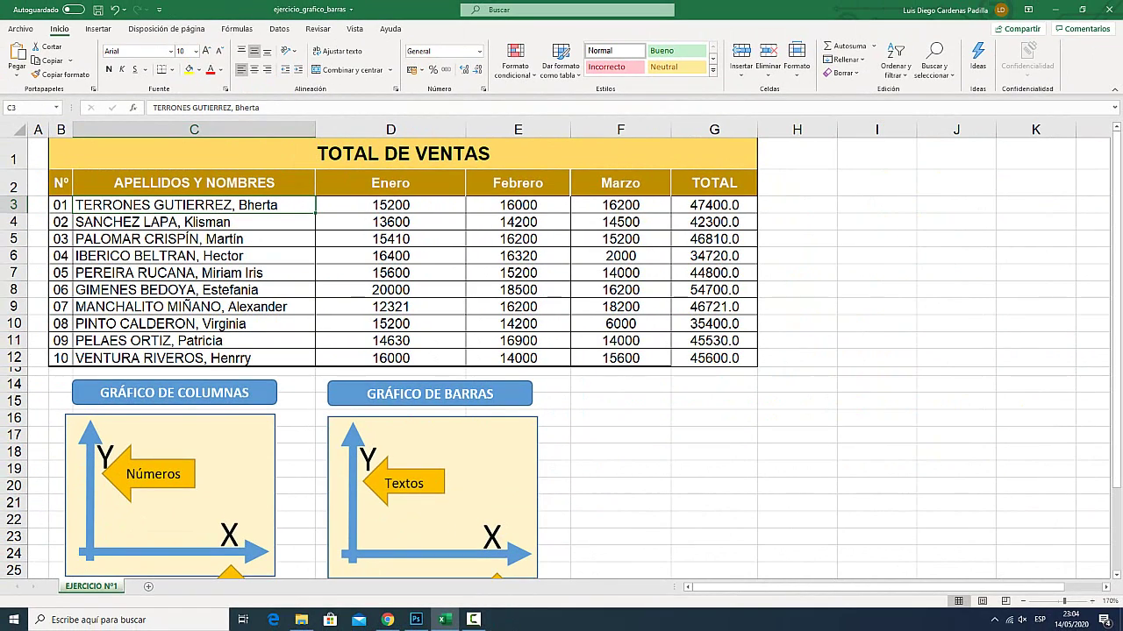
{"action": "left_click", "coordinate": [403, 154]}
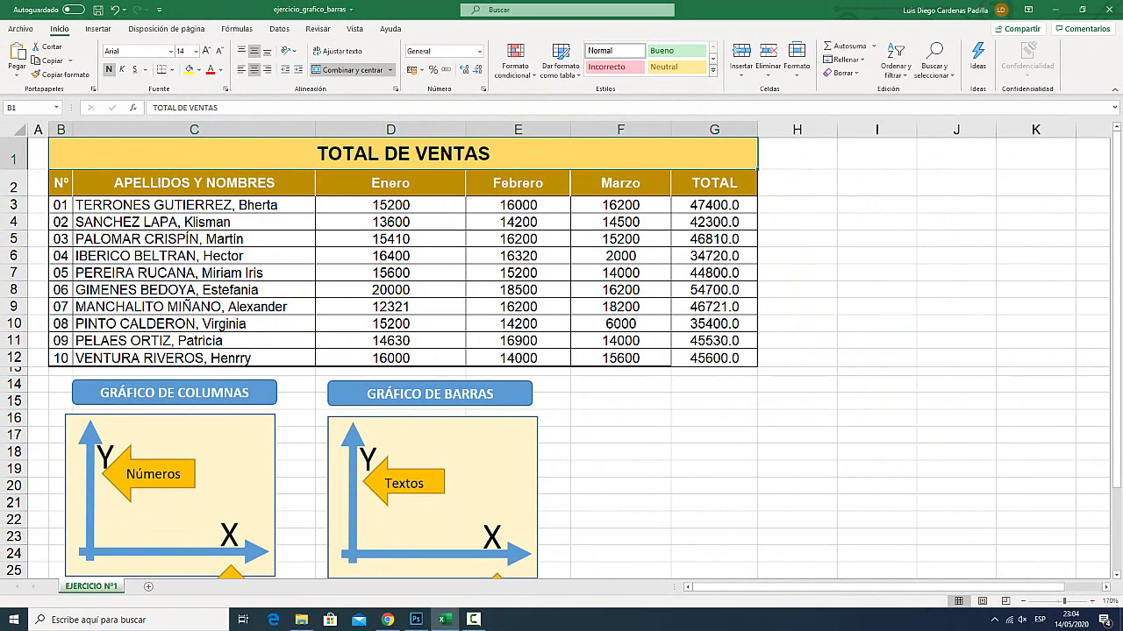
{"action": "left_click_drag", "start_coordinate": [194, 205], "coordinate": [194, 358]}
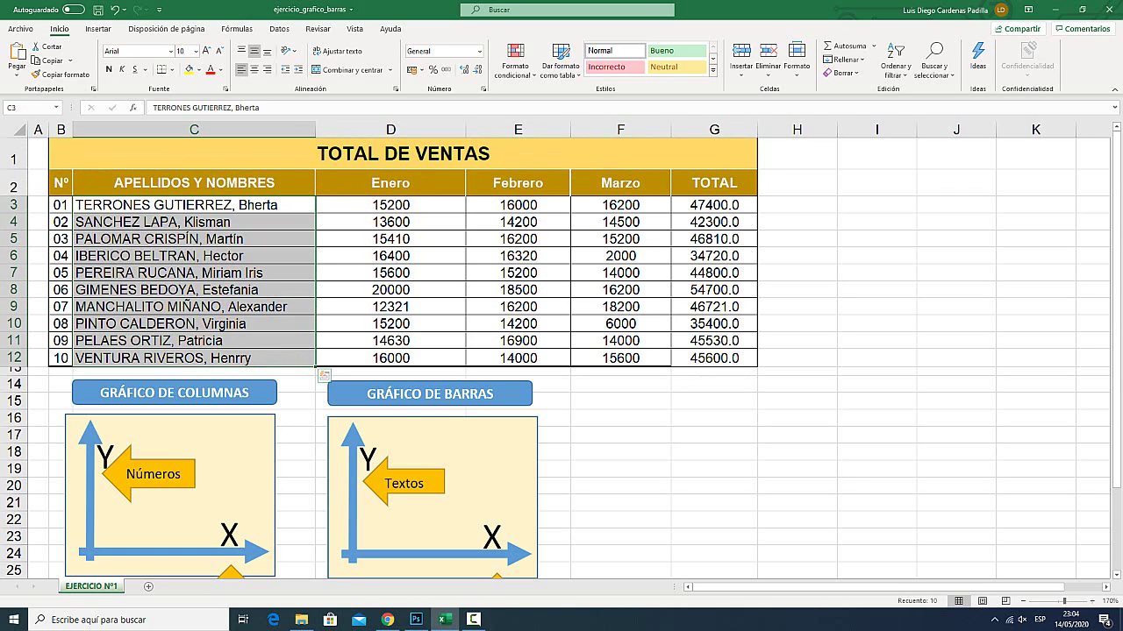
{"action": "left_click", "coordinate": [390, 204]}
{"action": "left_click_drag", "start_coordinate": [390, 204], "coordinate": [390, 358]}
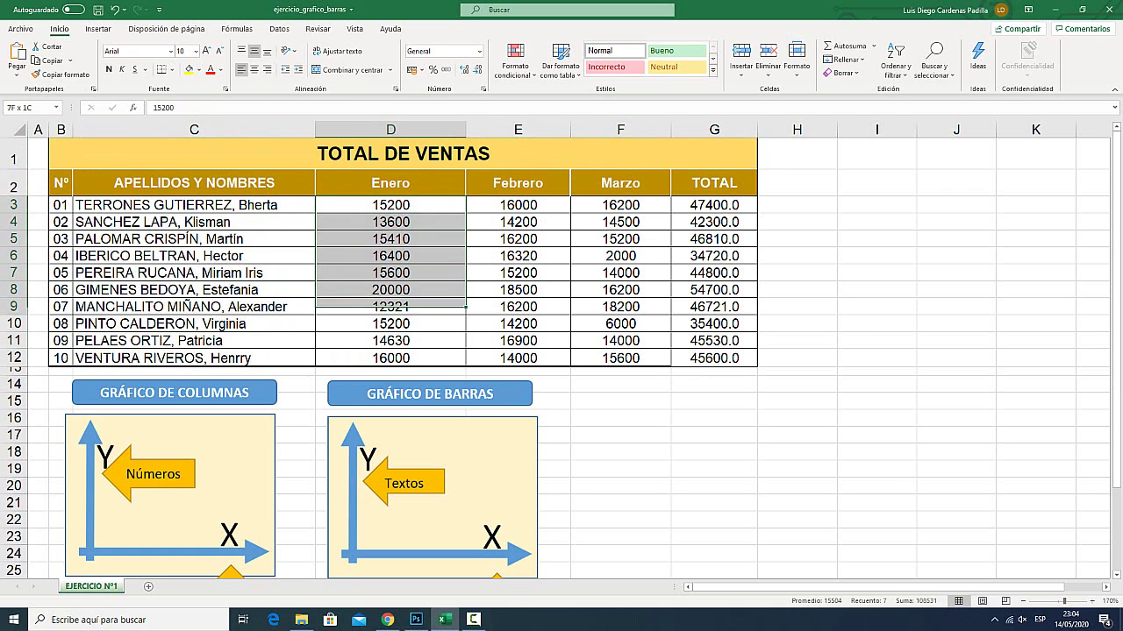
{"action": "left_click_drag", "start_coordinate": [517, 204], "coordinate": [518, 358]}
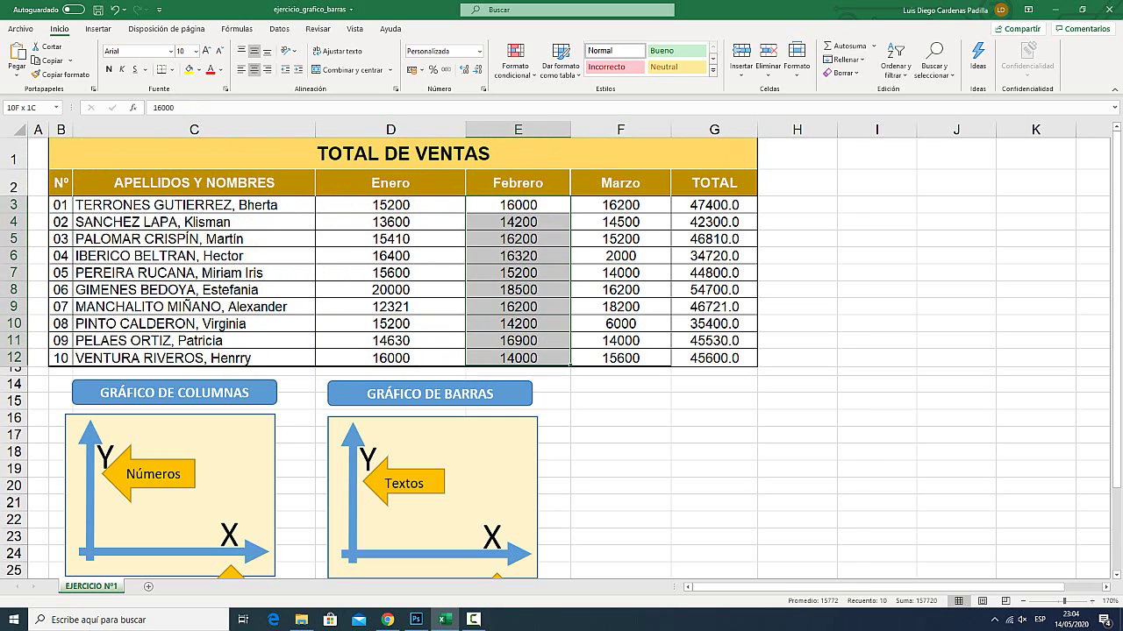
{"action": "left_click_drag", "start_coordinate": [620, 205], "coordinate": [620, 358]}
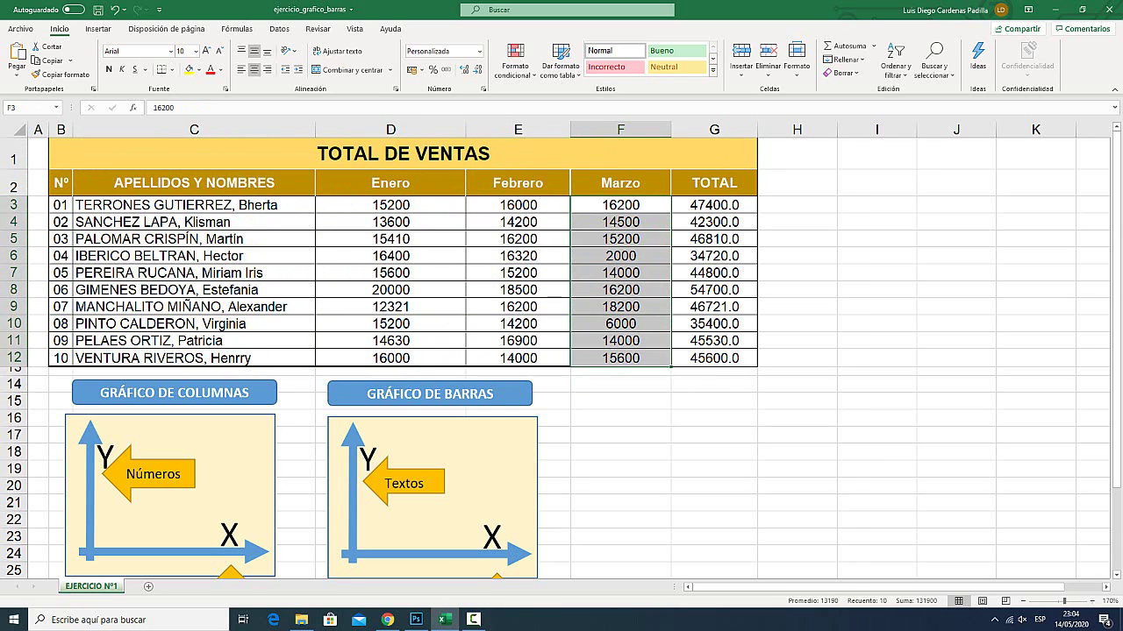
{"action": "left_click_drag", "start_coordinate": [714, 204], "coordinate": [714, 358]}
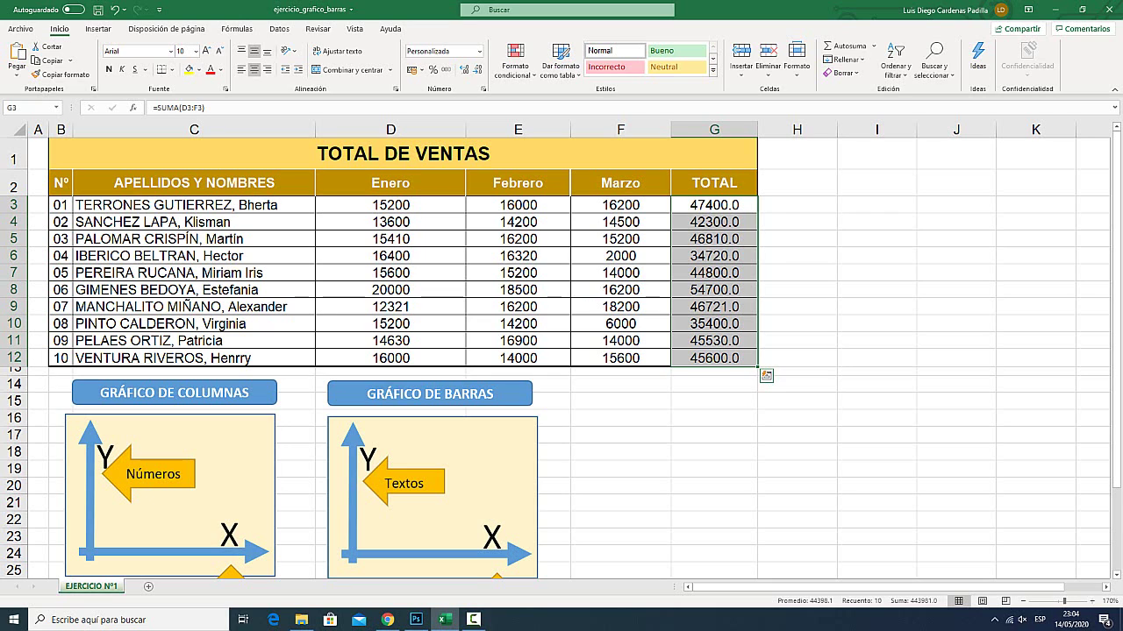
Select the worker names C2:C12 plus the TOTAL values G2:G12 as chart data
{"action": "left_click", "coordinate": [620, 417]}
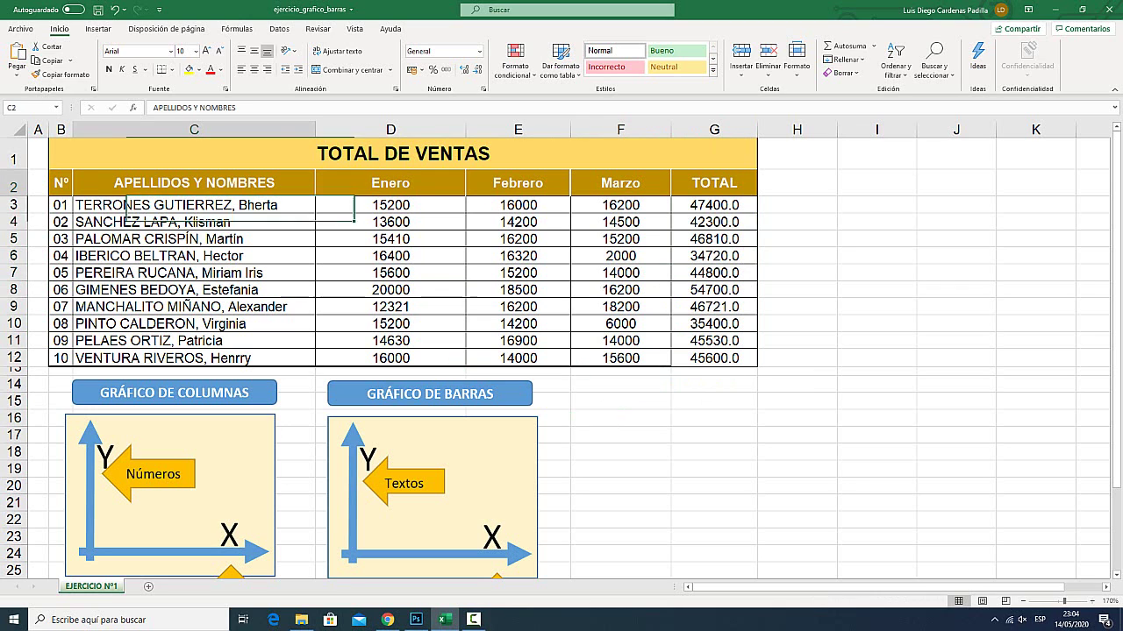
{"action": "left_click_drag", "start_coordinate": [193, 183], "coordinate": [193, 358]}
{"action": "left_click_drag", "start_coordinate": [714, 183], "coordinate": [714, 357]}
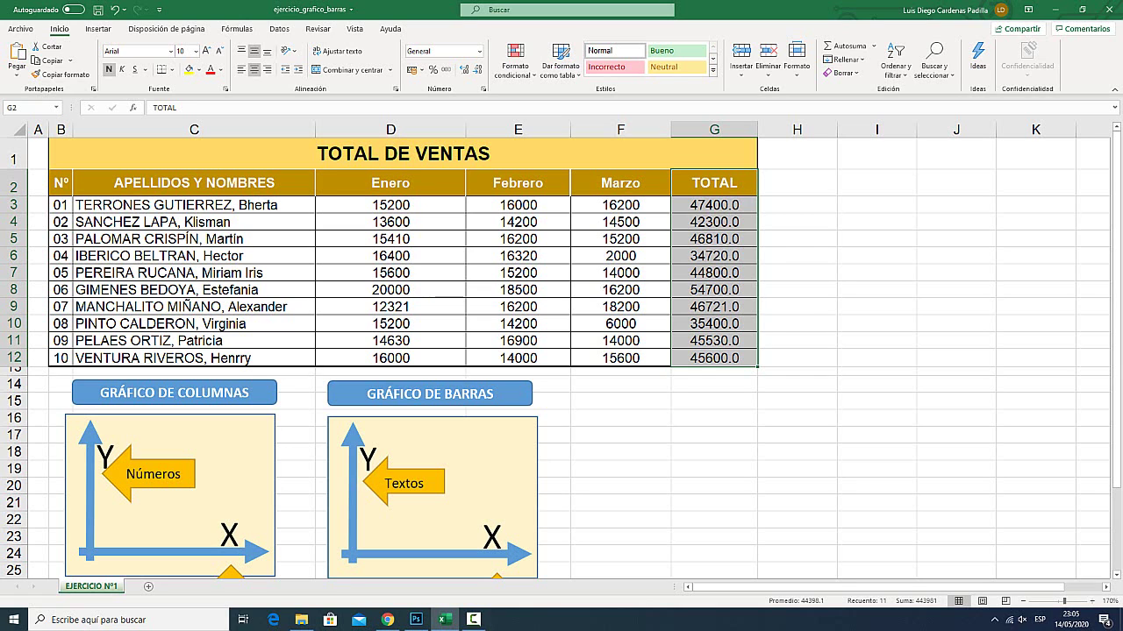
{"action": "left_click_drag", "start_coordinate": [194, 183], "coordinate": [194, 358]}
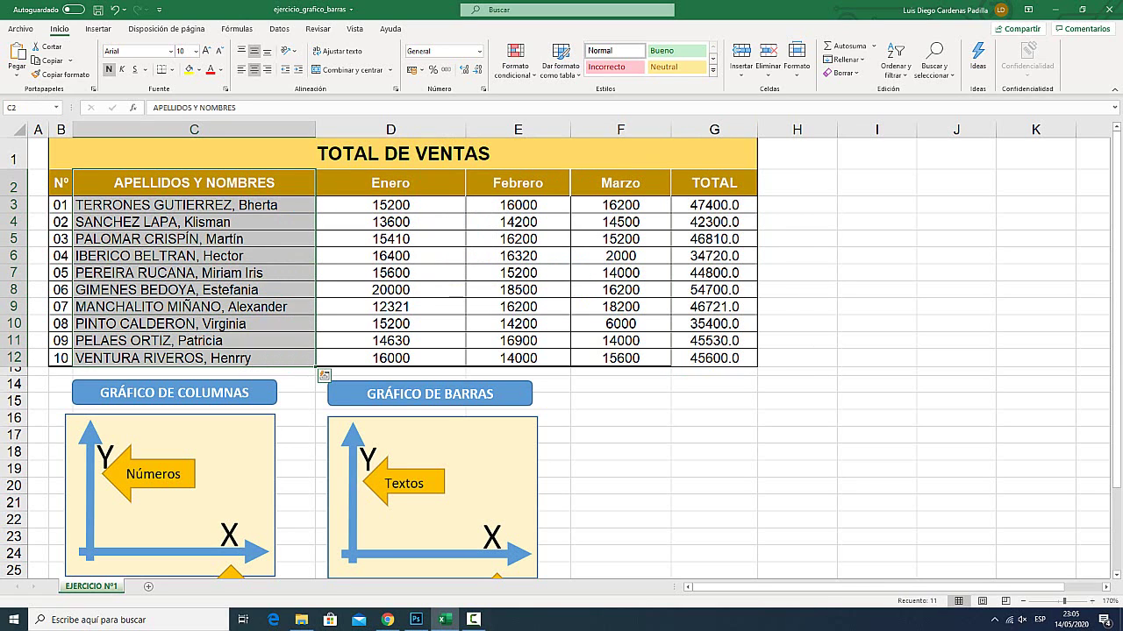
{"action": "key", "text": "super+plus"}
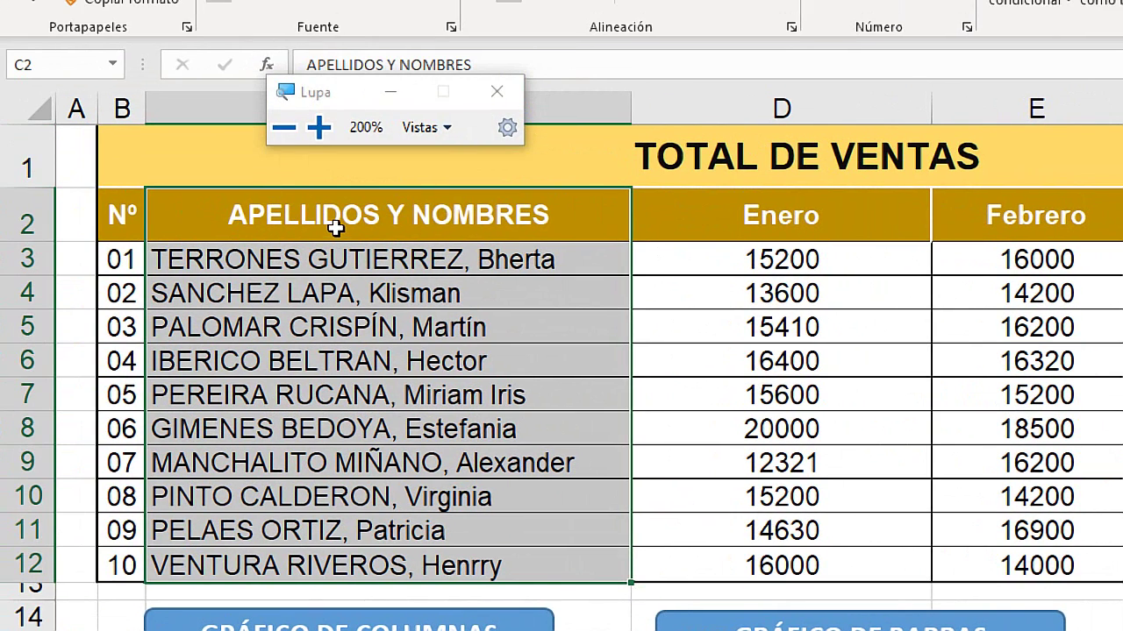
{"action": "key", "text": "super+Escape"}
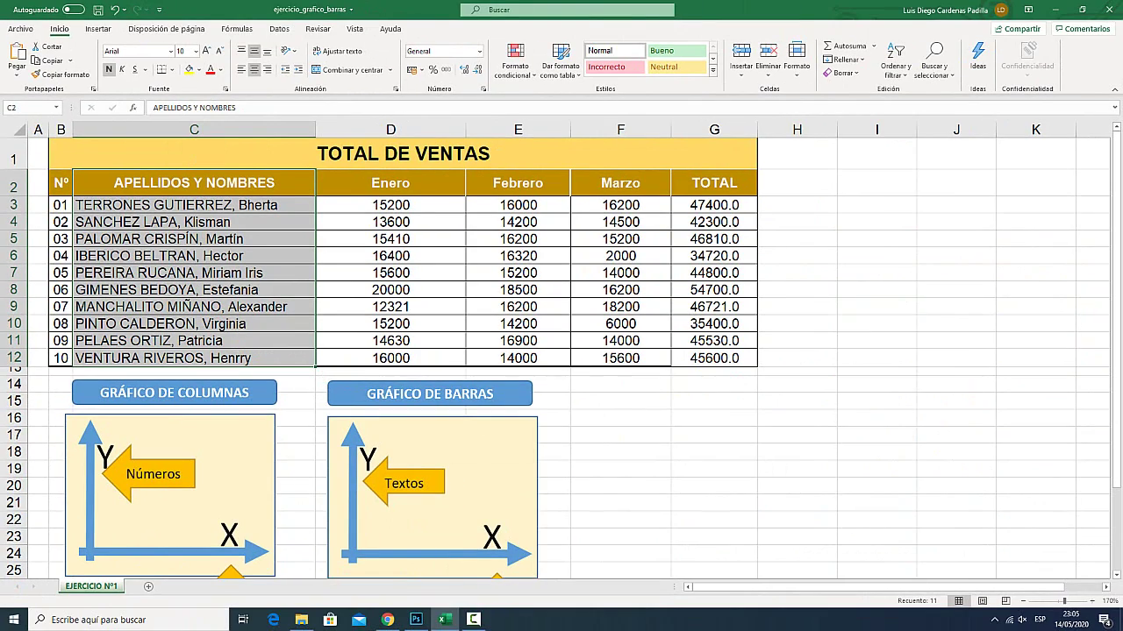
{"action": "left_click_drag", "start_coordinate": [714, 182], "coordinate": [713, 358]}
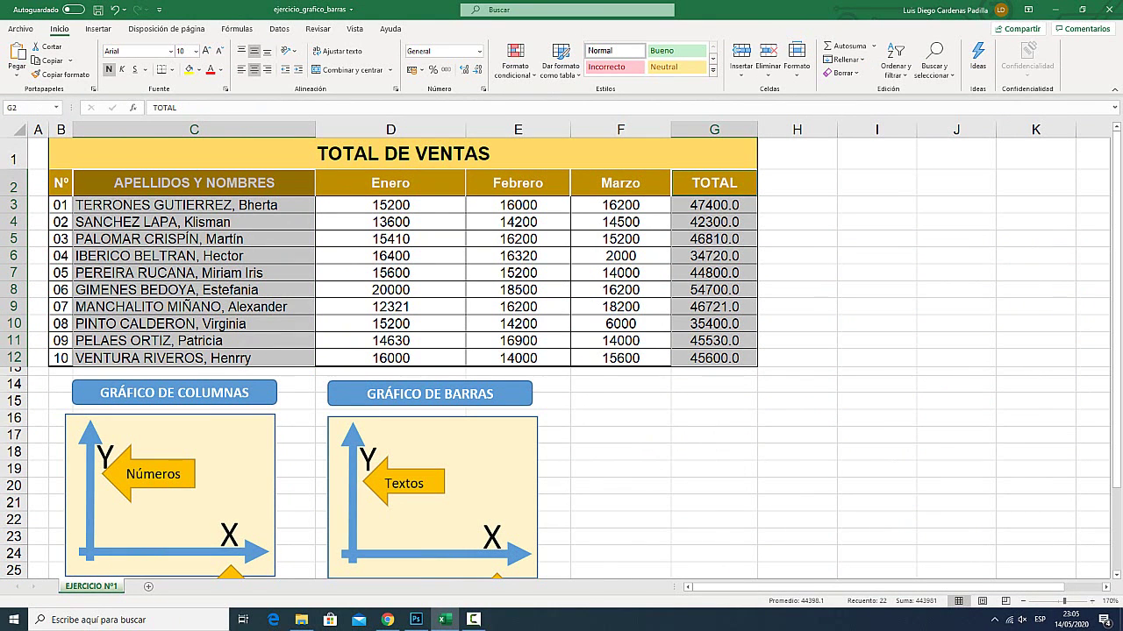
On the keyboard image, set the foreground colour to FF0000 and pick the Brush tool
{"action": "left_click", "coordinate": [415, 620]}
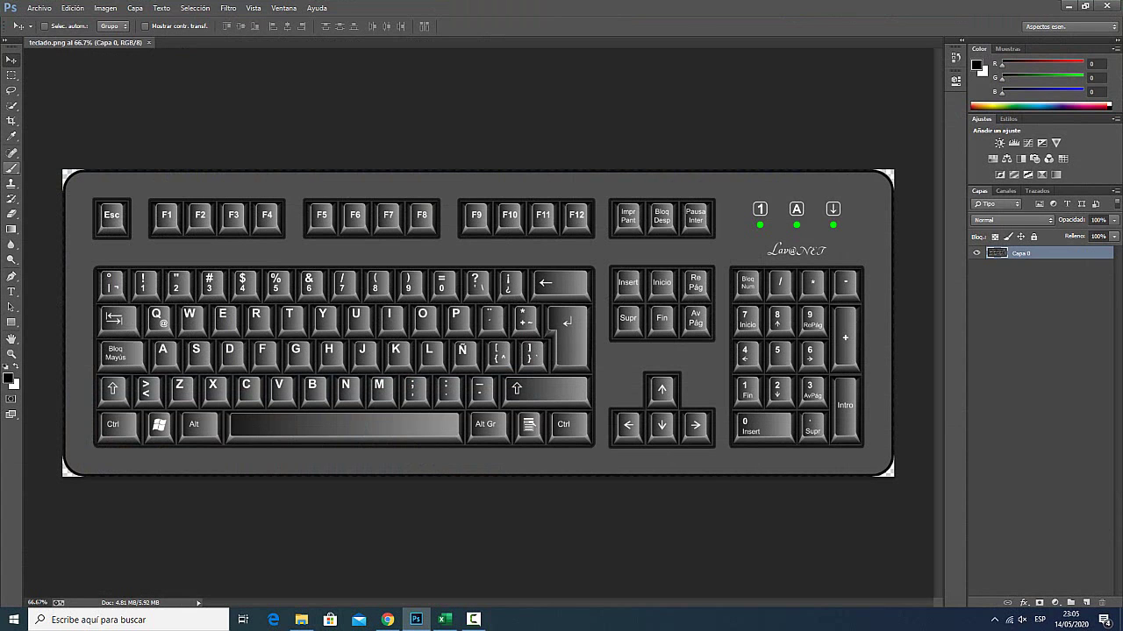
{"action": "left_click", "coordinate": [11, 136]}
{"action": "left_click", "coordinate": [9, 378]}
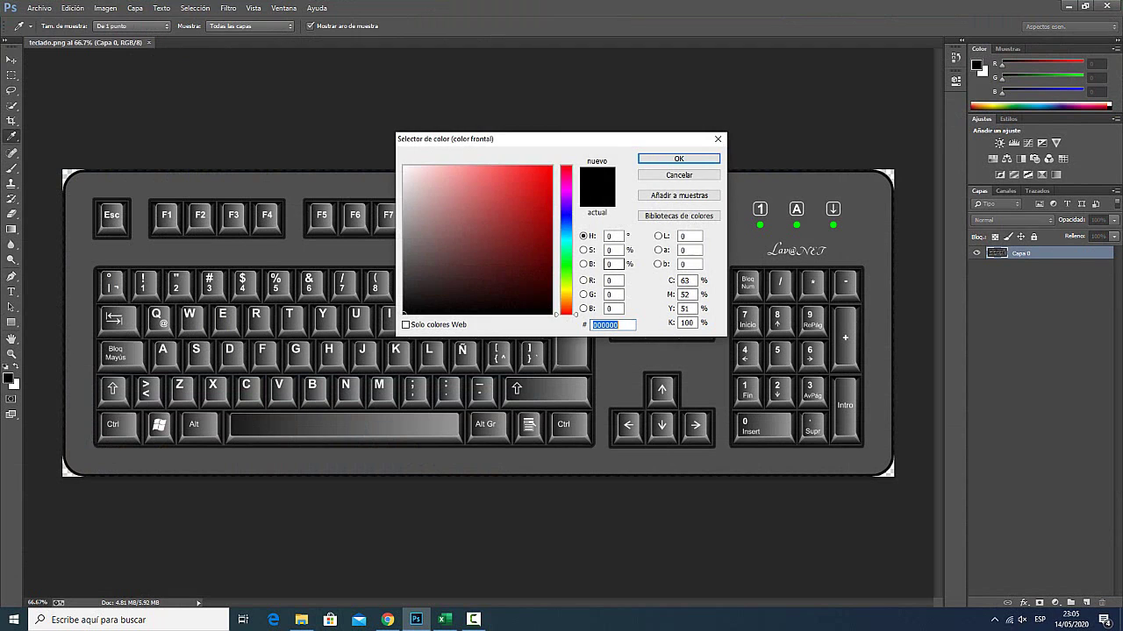
{"action": "type", "text": "ff0000"}
{"action": "key", "text": "Return"}
{"action": "key", "text": "b"}
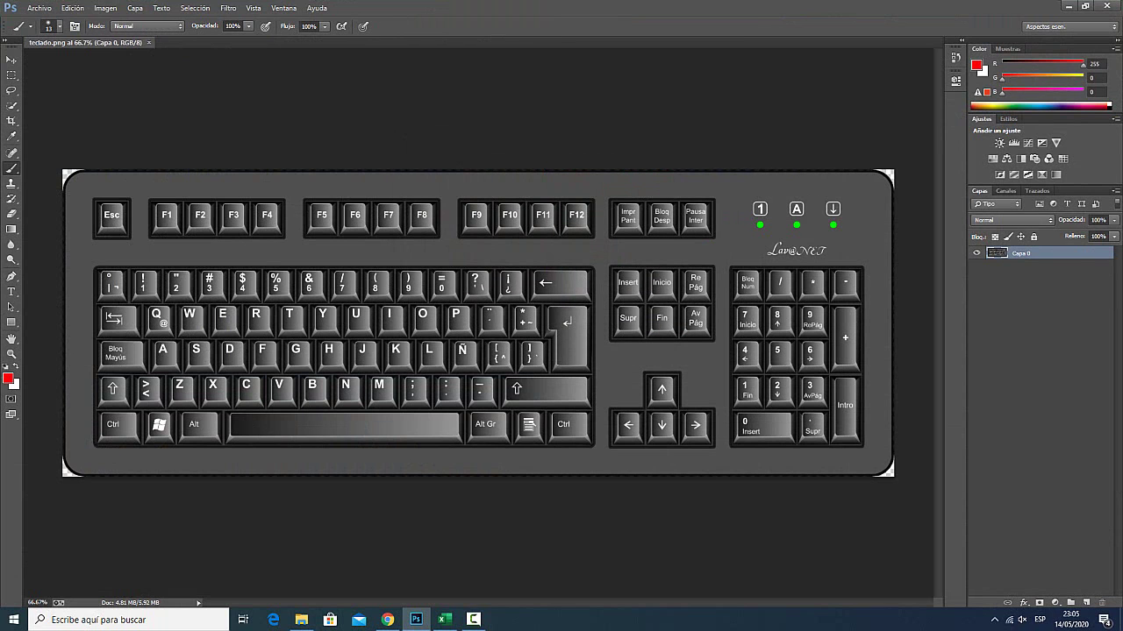
Circle the Ctrl and Windows keys and draw a red arrow, then return to Excel
{"action": "key", "text": "super+plus"}
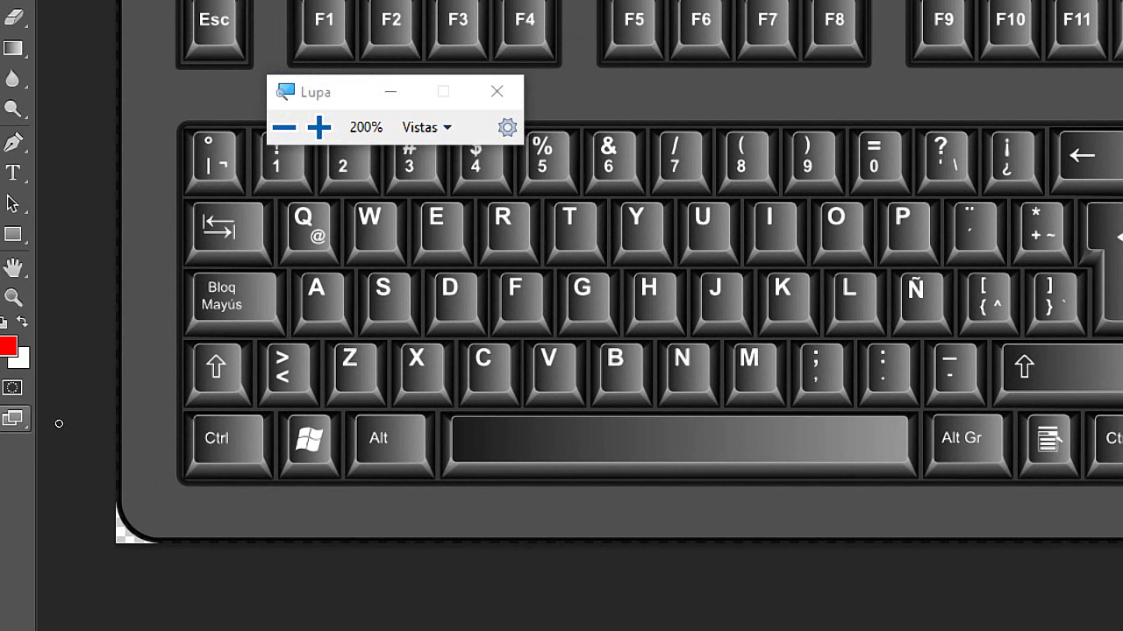
{"action": "left_click_drag", "start_coordinate": [302, 428], "coordinate": [310, 411]}
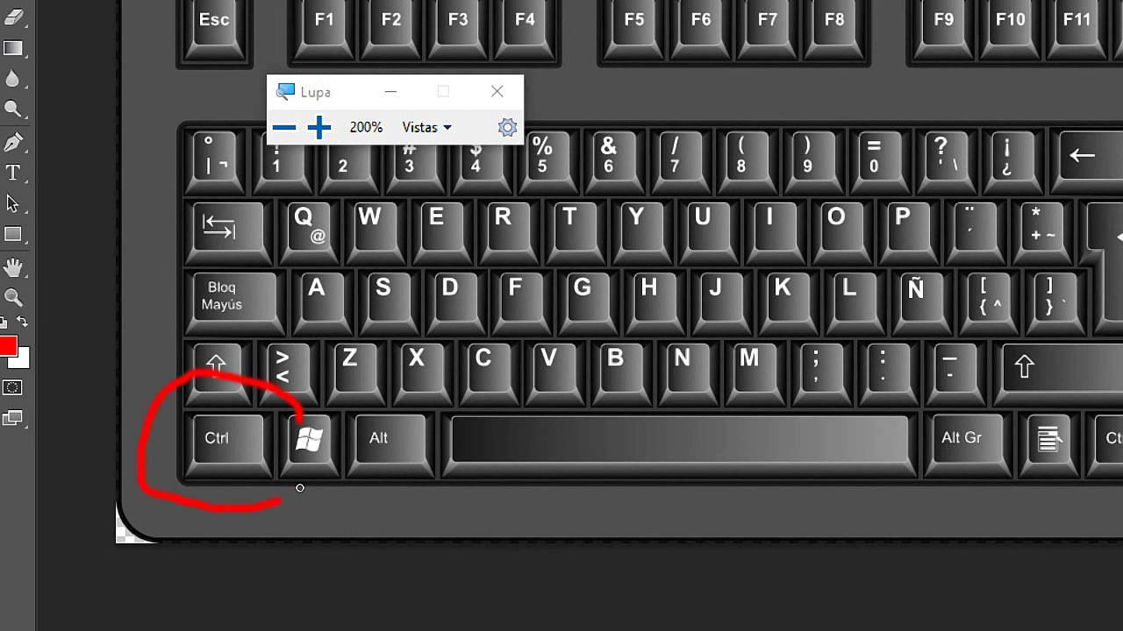
{"action": "left_click_drag", "start_coordinate": [433, 233], "coordinate": [313, 326]}
{"action": "mouse_move", "coordinate": [323, 261]}
{"action": "left_mouse_down"}
{"action": "mouse_move", "coordinate": [313, 328]}
{"action": "mouse_move", "coordinate": [414, 312]}
{"action": "left_mouse_up"}
{"action": "key", "text": "super+Escape"}
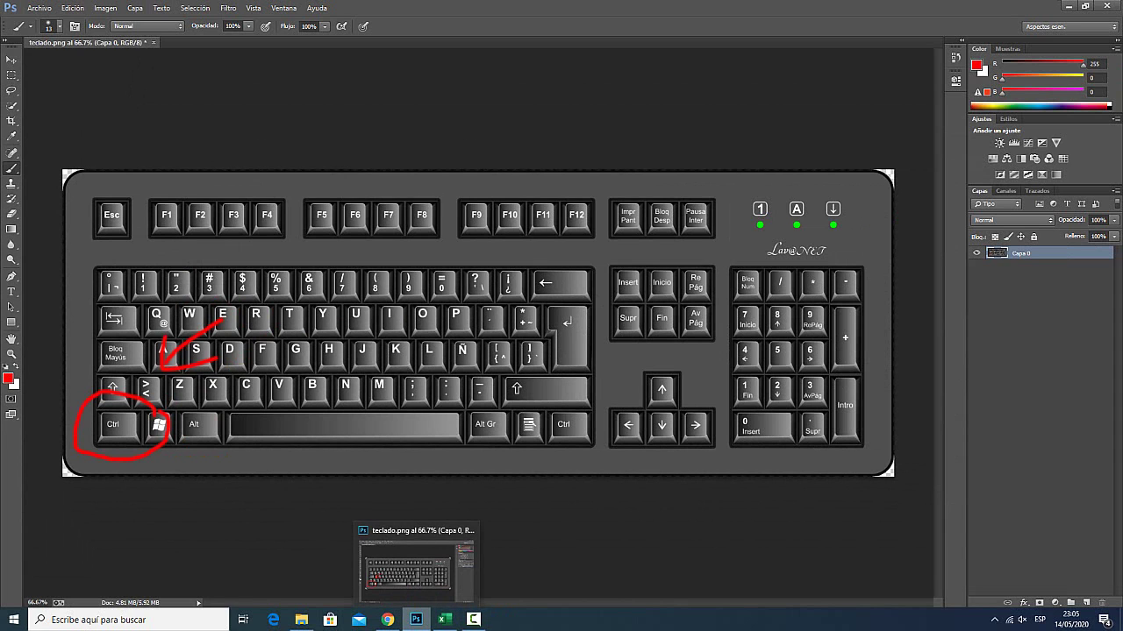
{"action": "left_click", "coordinate": [445, 620]}
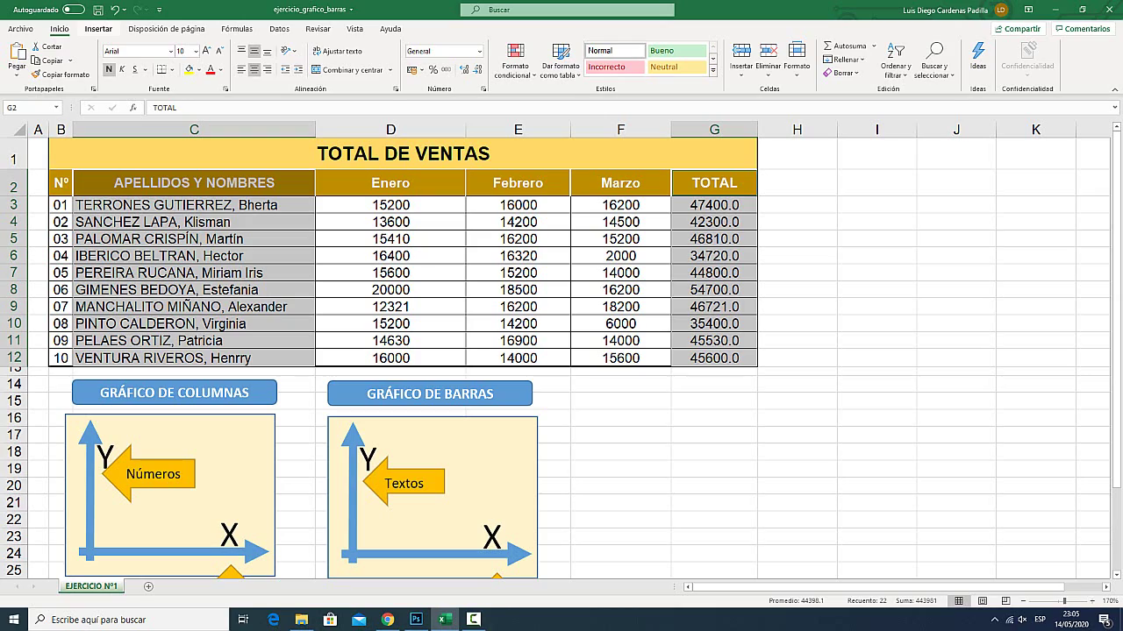
Open the Insertar ribbon tab to reveal the chart options
{"action": "key", "text": "super+plus"}
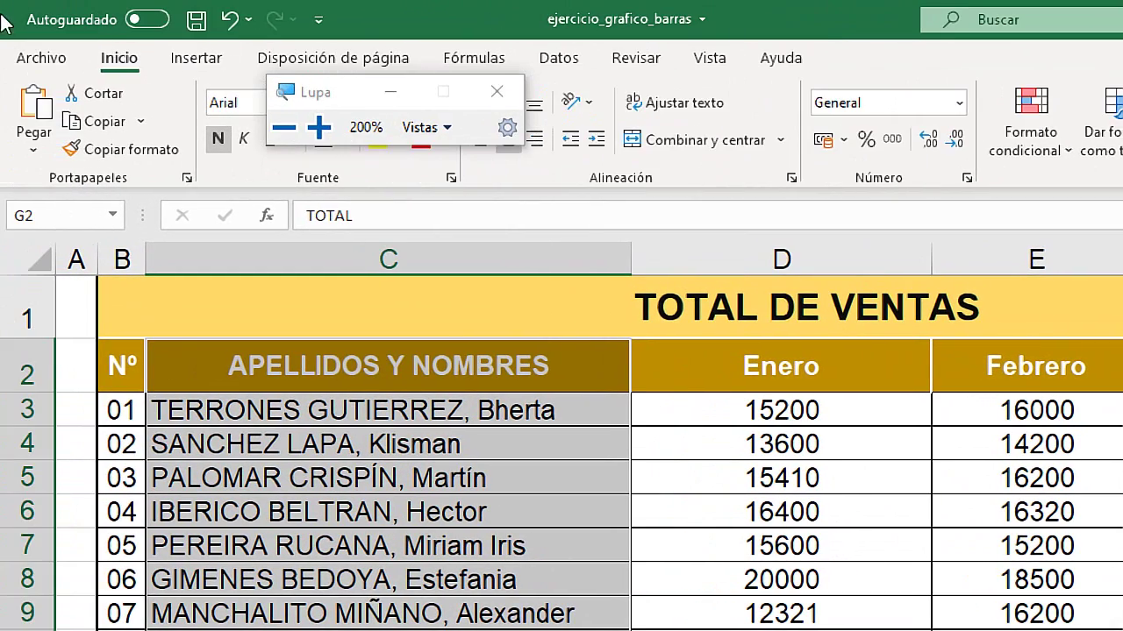
{"action": "left_click", "coordinate": [196, 60]}
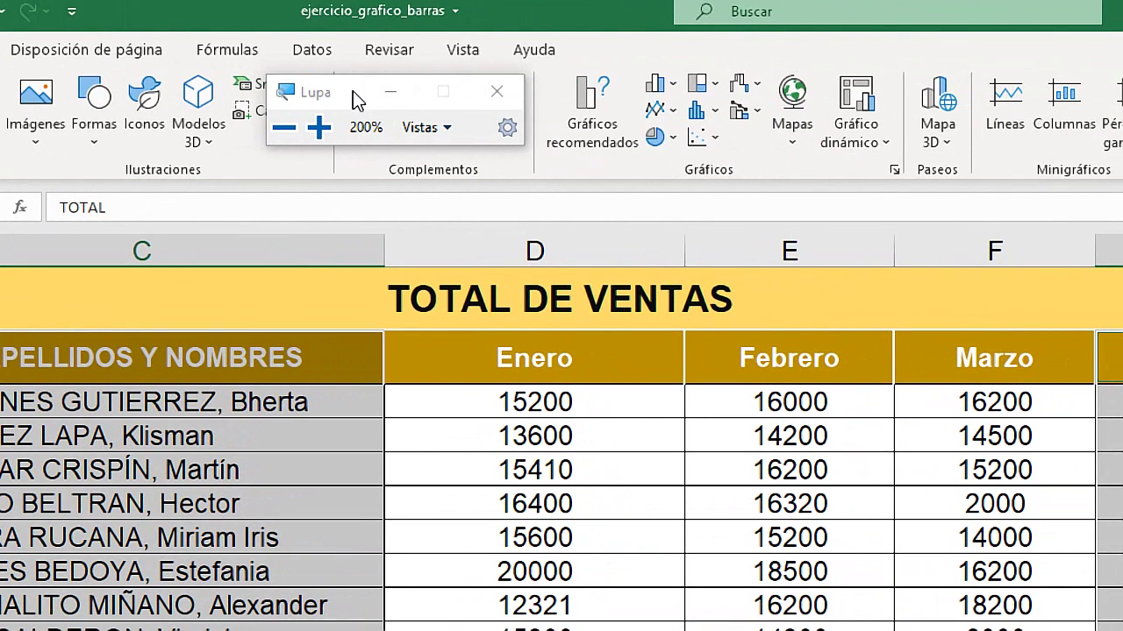
{"action": "left_click_drag", "start_coordinate": [356, 99], "coordinate": [262, 241]}
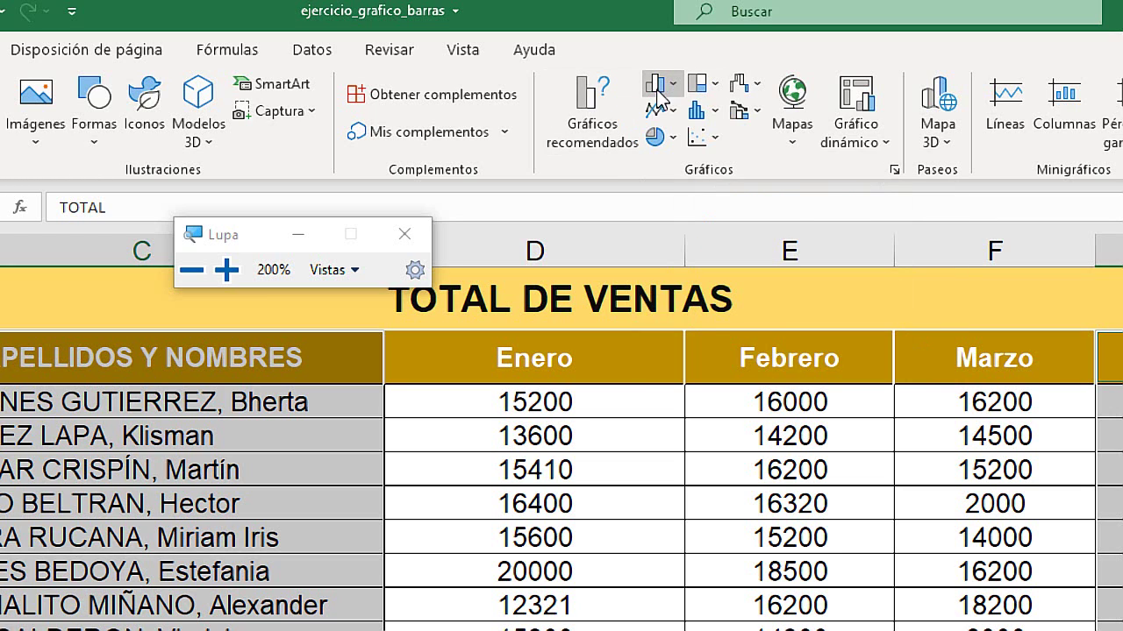
Insert a 2-D Columna agrupada chart from the column and bar chart list
{"action": "left_click", "coordinate": [672, 85]}
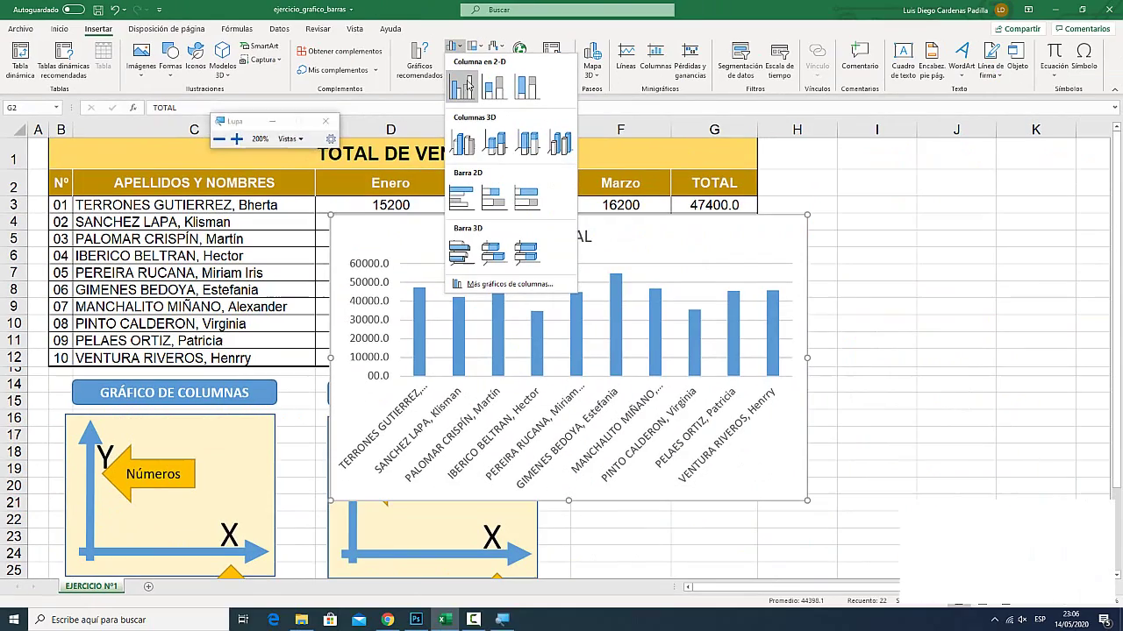
{"action": "key", "text": "super+Escape"}
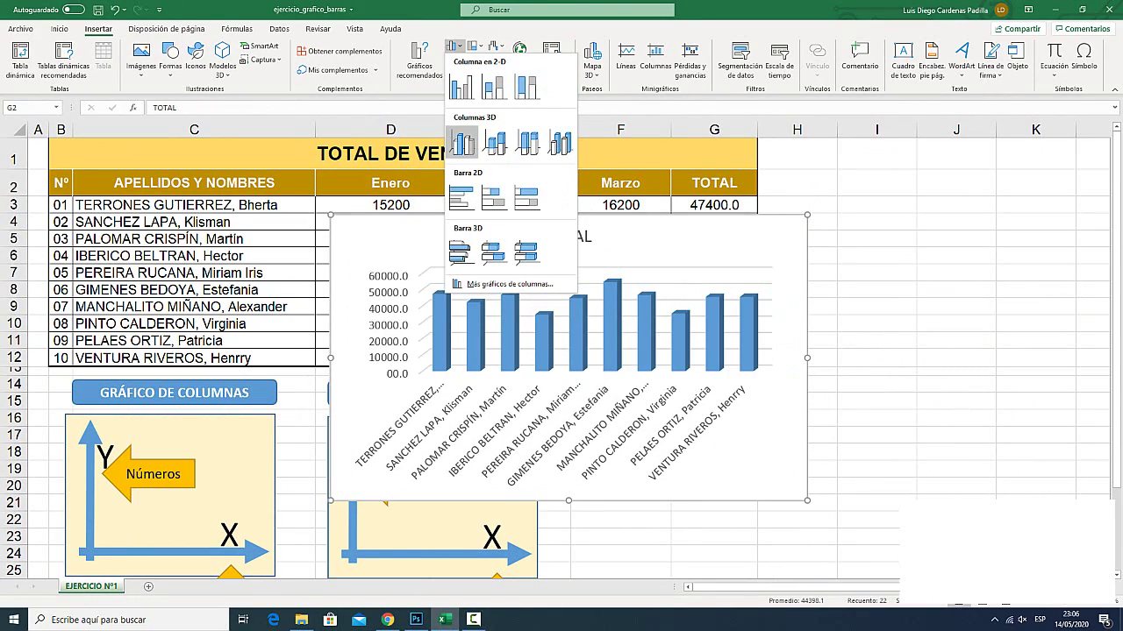
{"action": "key", "text": "super+plus"}
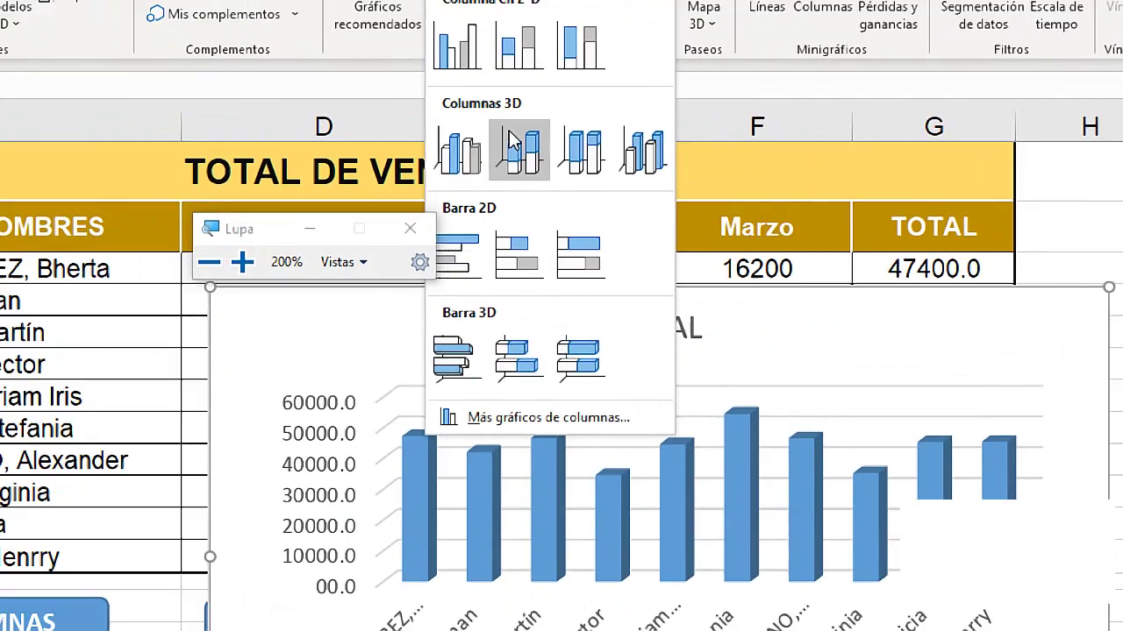
{"action": "key", "text": "super+Escape"}
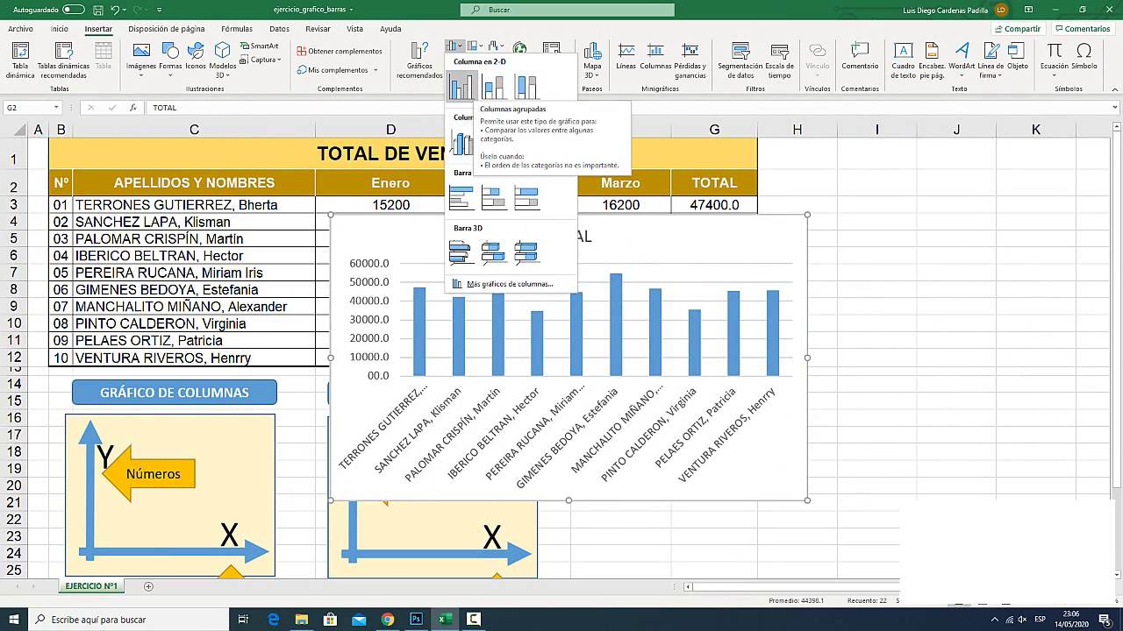
{"action": "key", "text": "super+plus"}
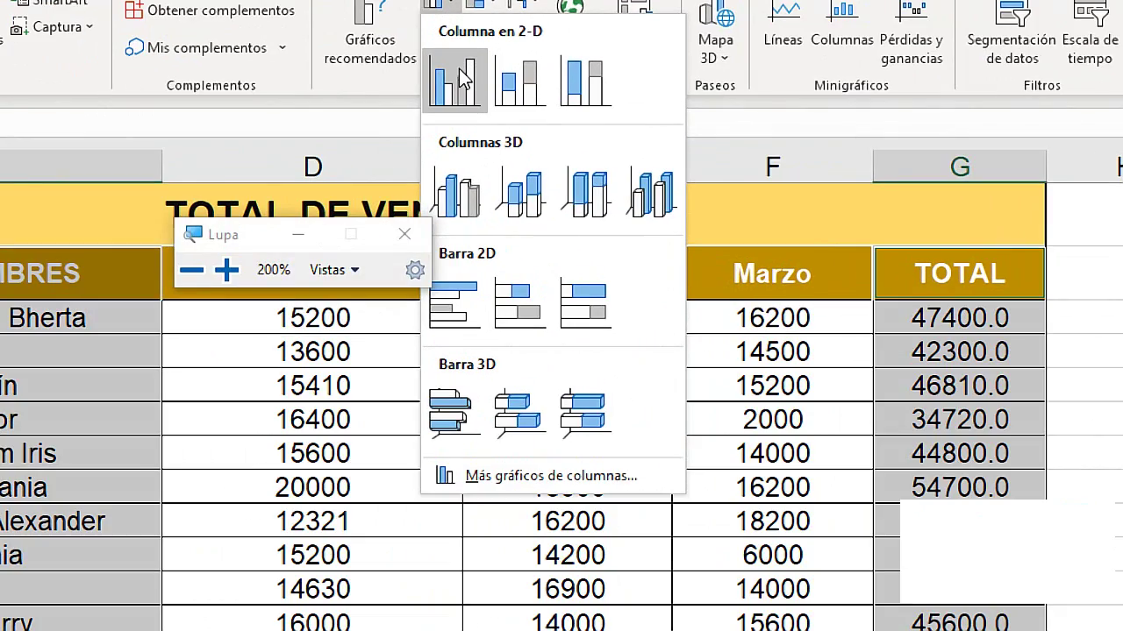
{"action": "left_click", "coordinate": [463, 79]}
{"action": "key", "text": "super+Escape"}
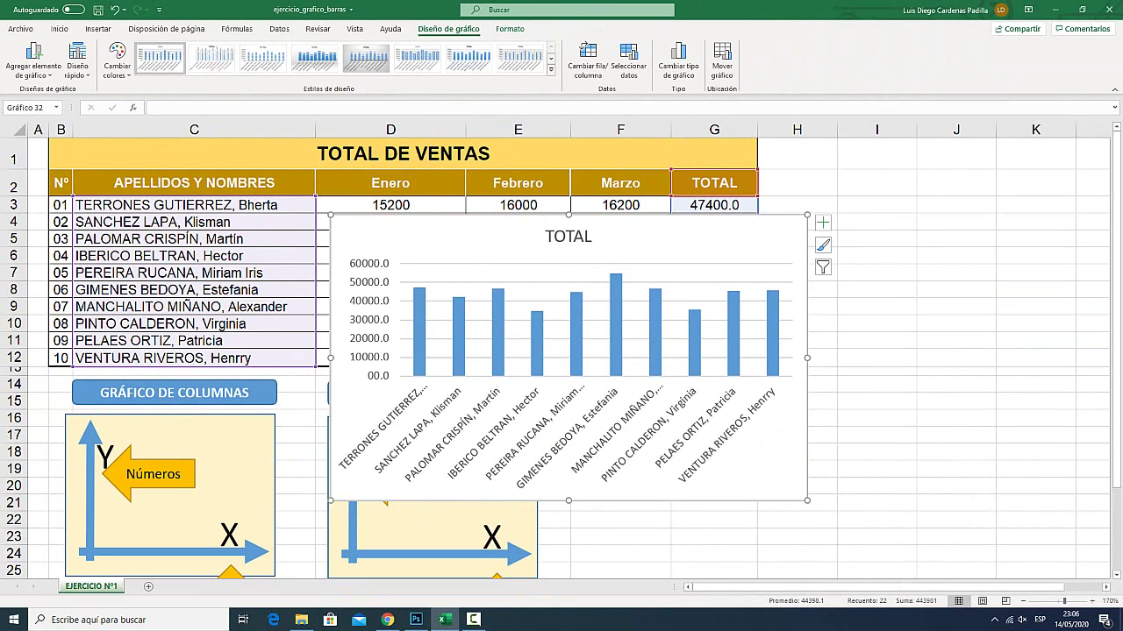
Inspect the TOTAL chart, dragging it over the table and then right and down
{"action": "key", "text": "super+plus"}
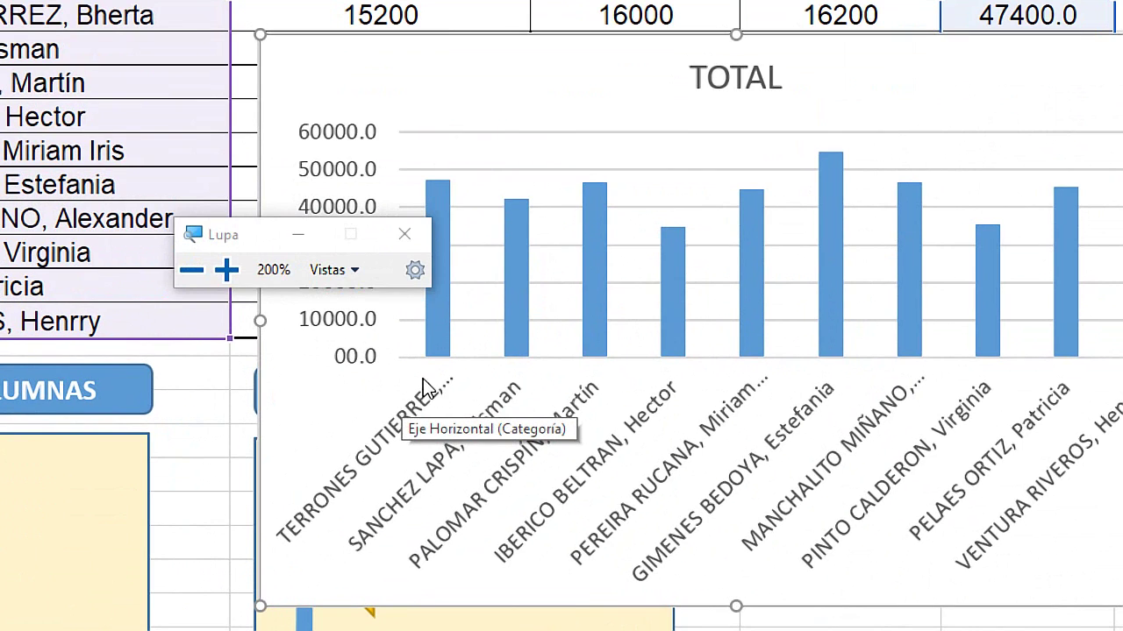
{"action": "key", "text": "super+Escape"}
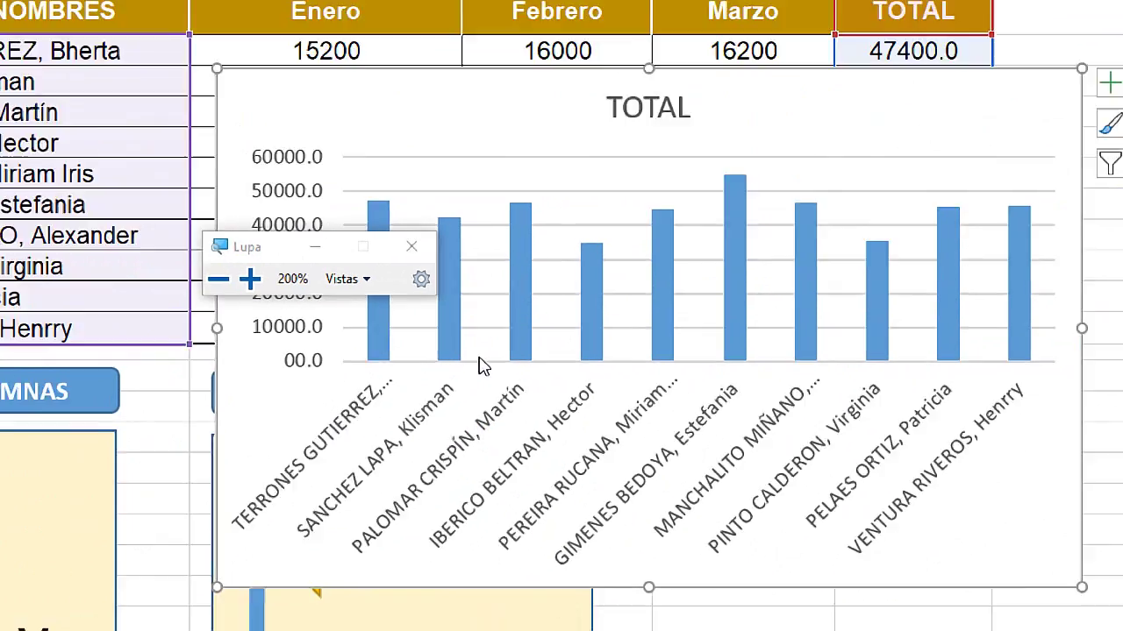
{"action": "key", "text": "super+plus"}
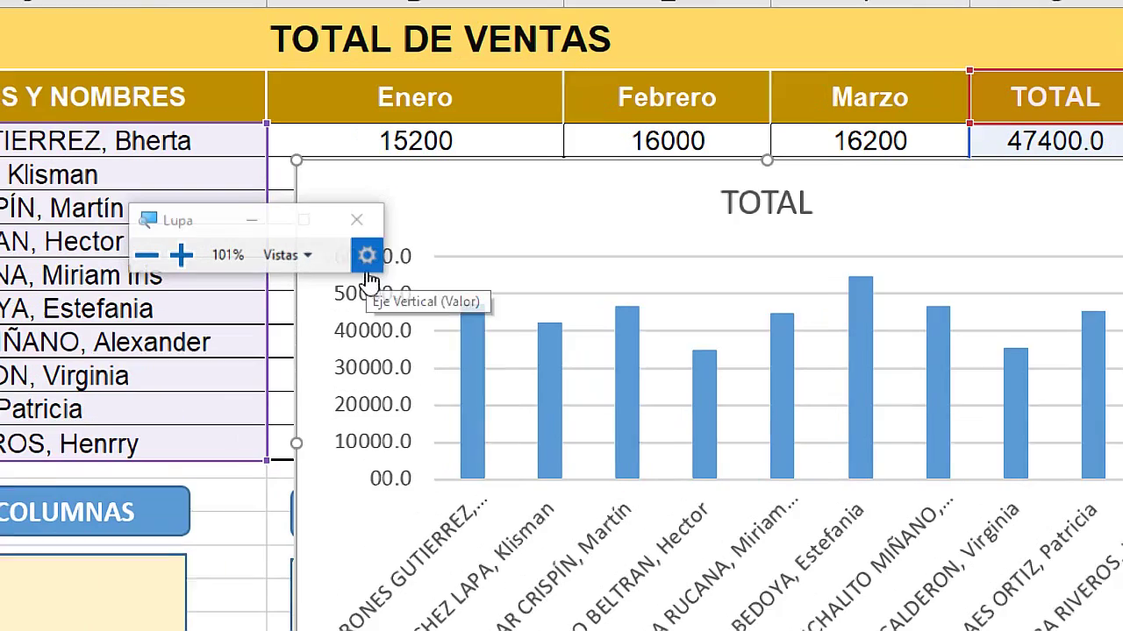
{"action": "left_click_drag", "start_coordinate": [215, 226], "coordinate": [119, 219]}
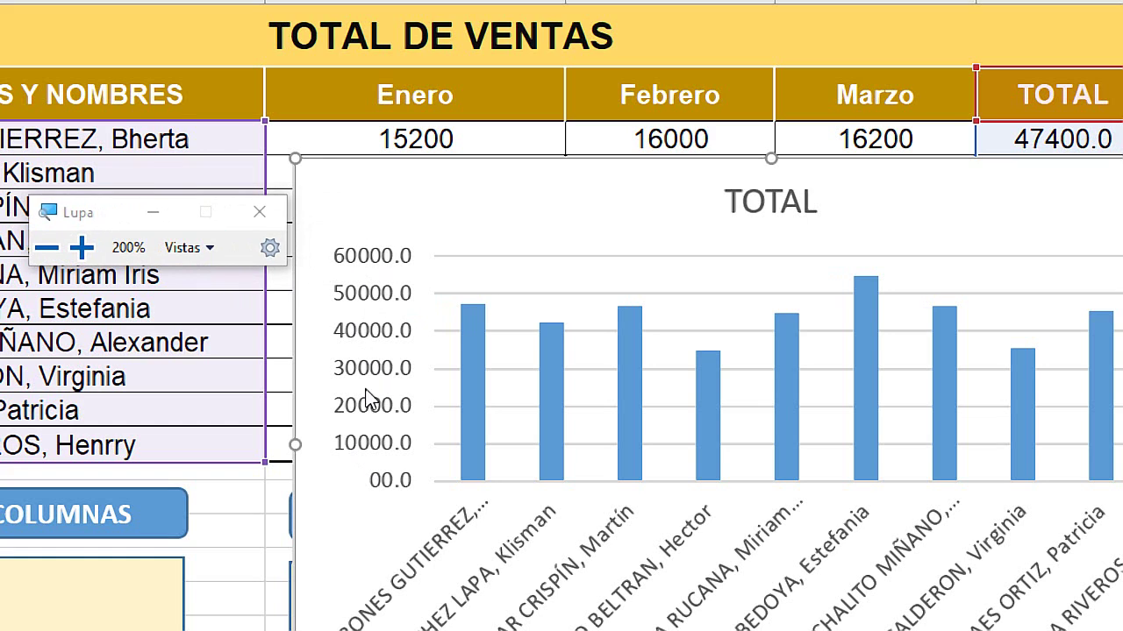
{"action": "key", "text": "super+Escape"}
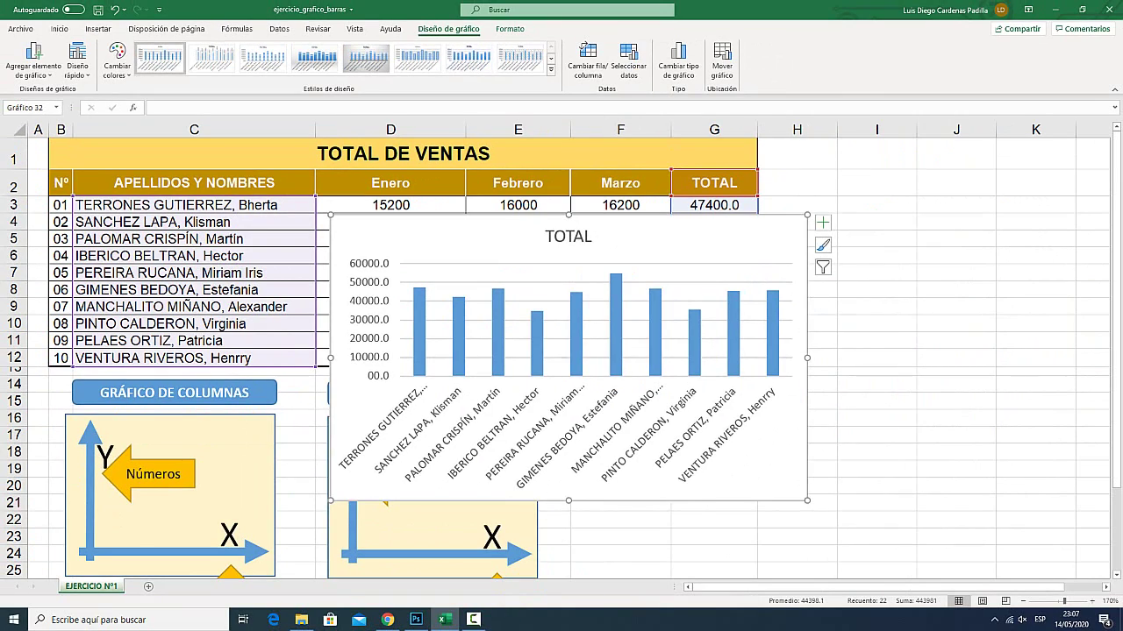
{"action": "left_click_drag", "start_coordinate": [568, 358], "coordinate": [539, 323]}
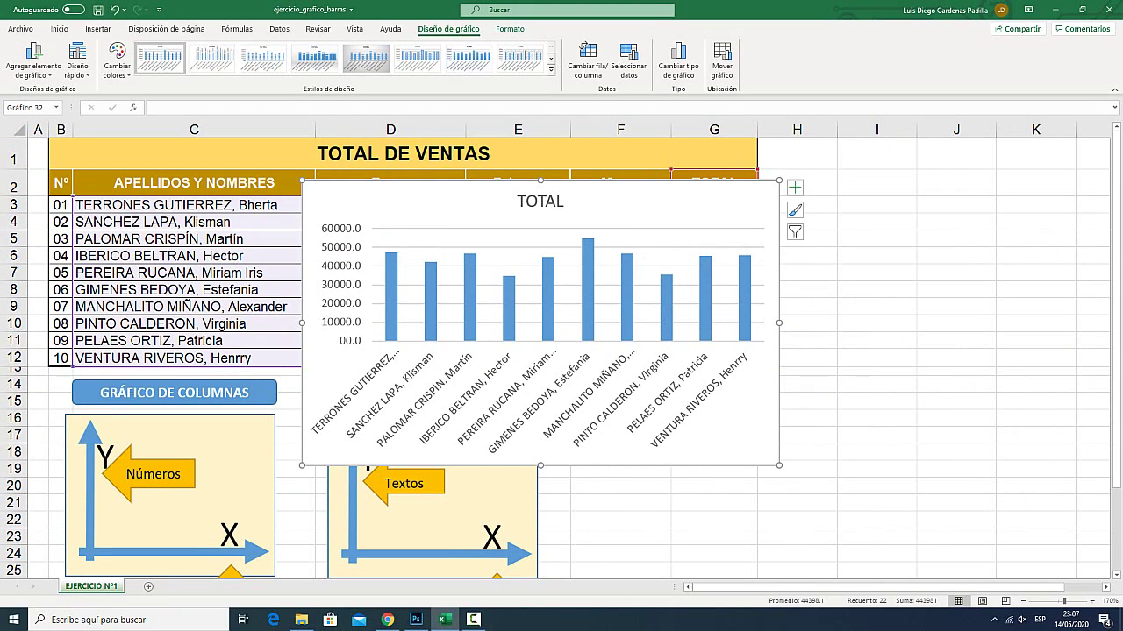
{"action": "left_click_drag", "start_coordinate": [540, 211], "coordinate": [657, 255]}
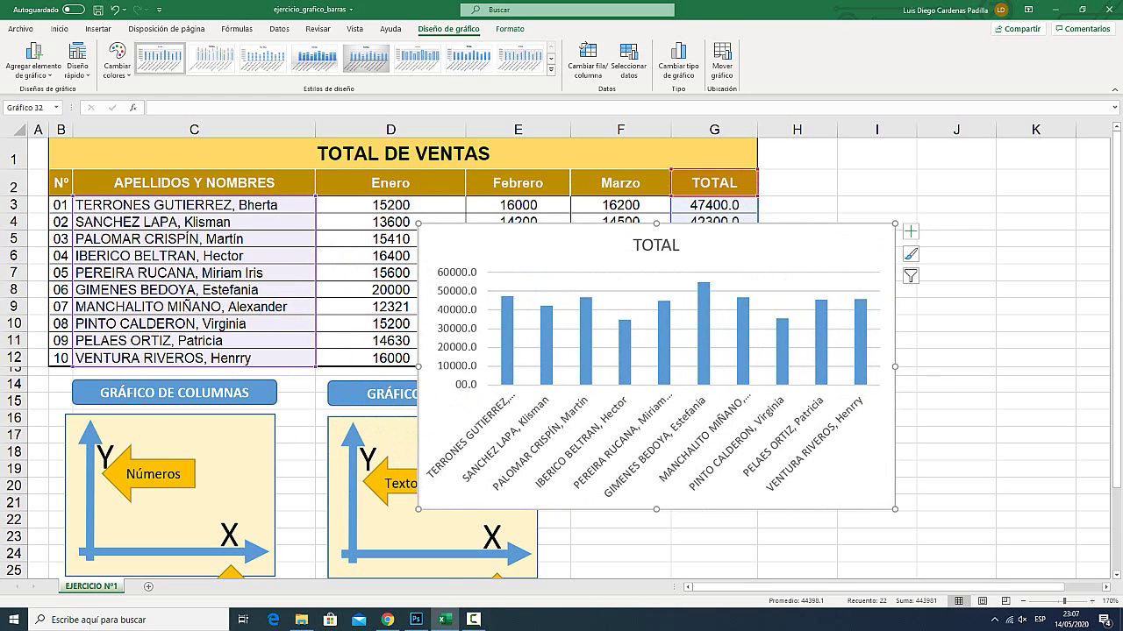
{"action": "key", "text": "super+plus"}
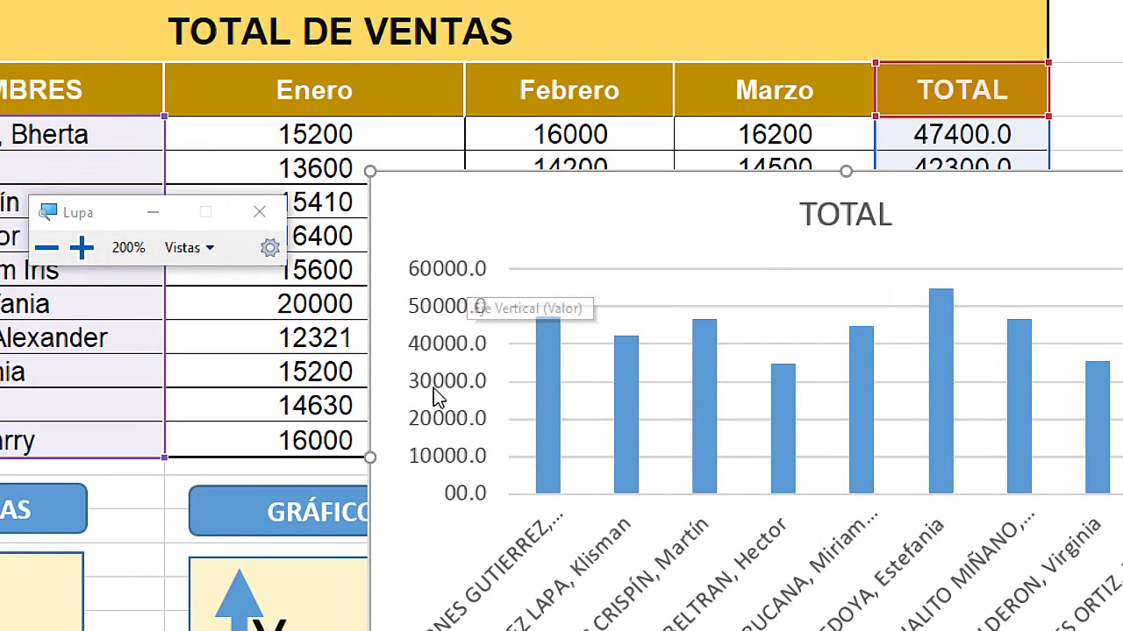
{"action": "key", "text": "super+Escape"}
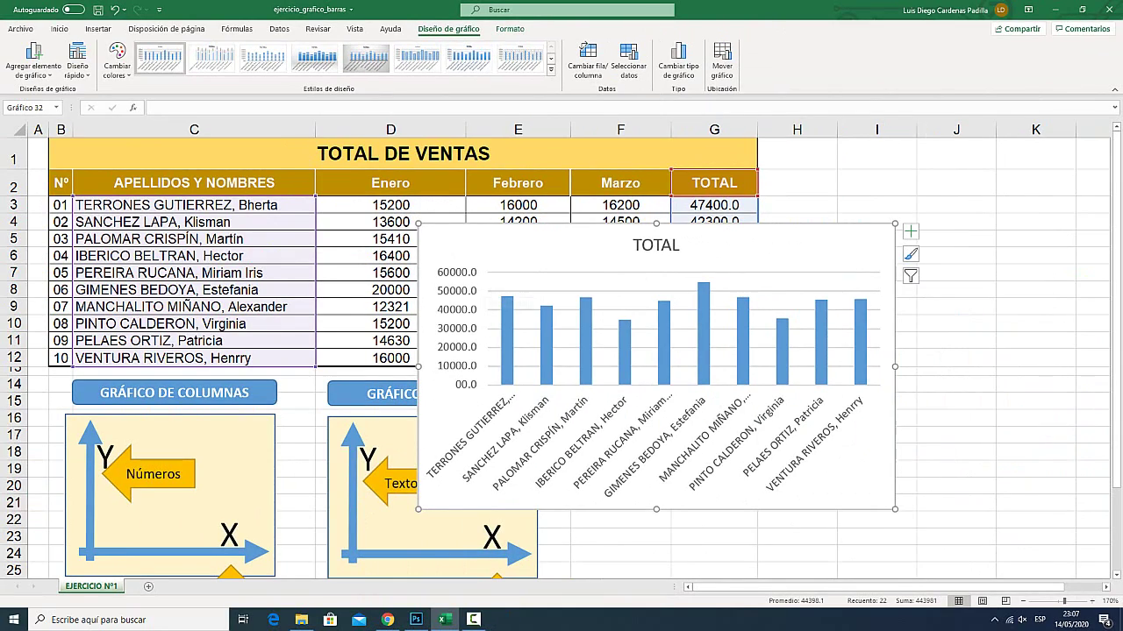
Select the TOTAL column chart and delete it
{"action": "left_click", "coordinate": [876, 183]}
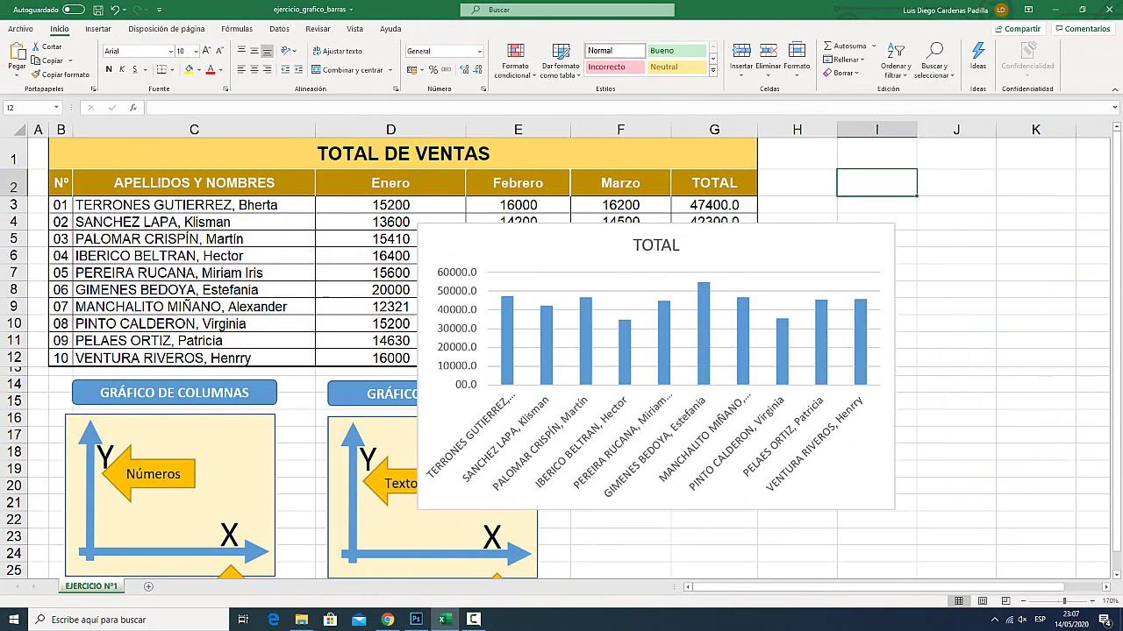
{"action": "left_click", "coordinate": [859, 250]}
{"action": "key", "text": "Delete"}
Select names C2:C12 together with the Enero–Marzo sales in D2:F12
{"action": "left_click", "coordinate": [796, 435]}
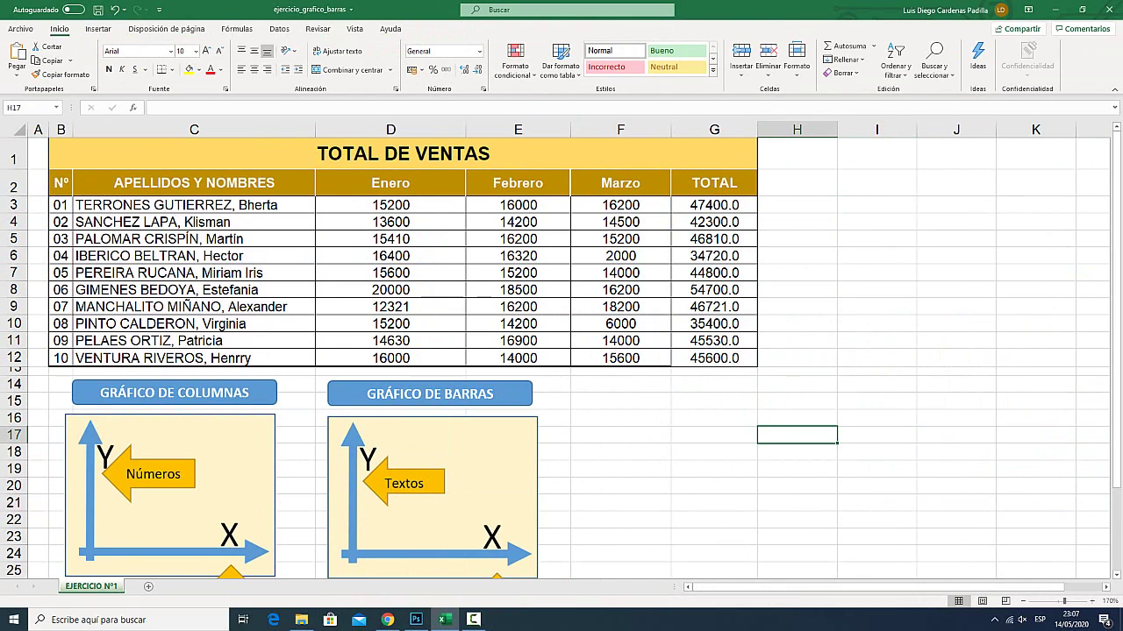
{"action": "left_click_drag", "start_coordinate": [194, 183], "coordinate": [194, 358]}
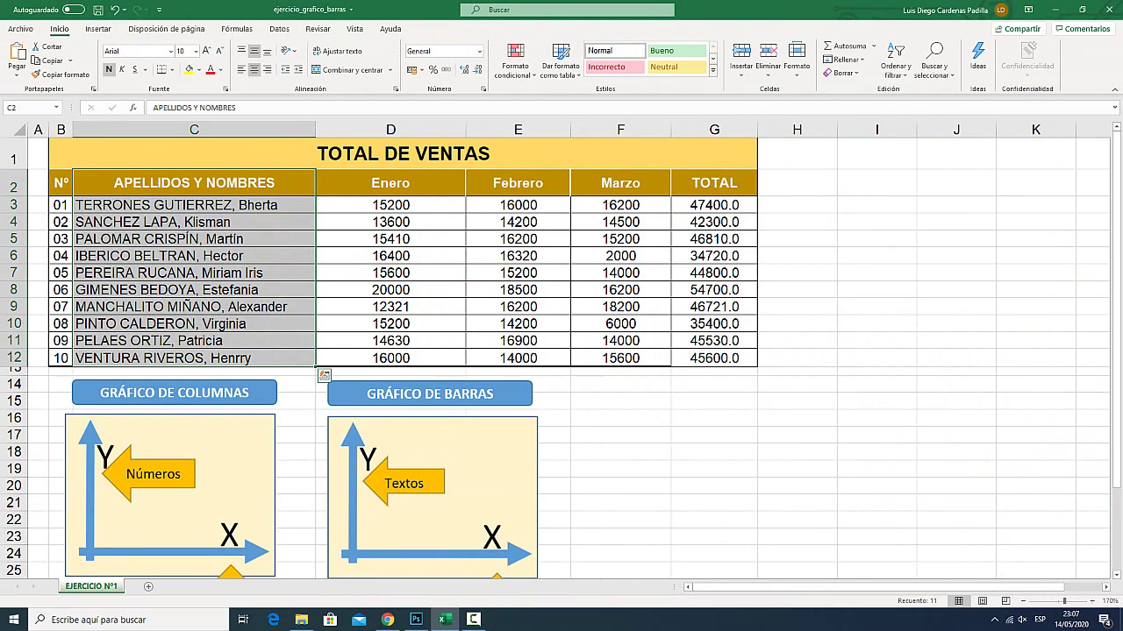
{"action": "mouse_move", "coordinate": [391, 182]}
{"action": "left_mouse_down"}
{"action": "mouse_move", "coordinate": [390, 255]}
{"action": "mouse_move", "coordinate": [518, 323]}
{"action": "mouse_move", "coordinate": [518, 358]}
{"action": "mouse_move", "coordinate": [620, 358]}
{"action": "left_mouse_up"}
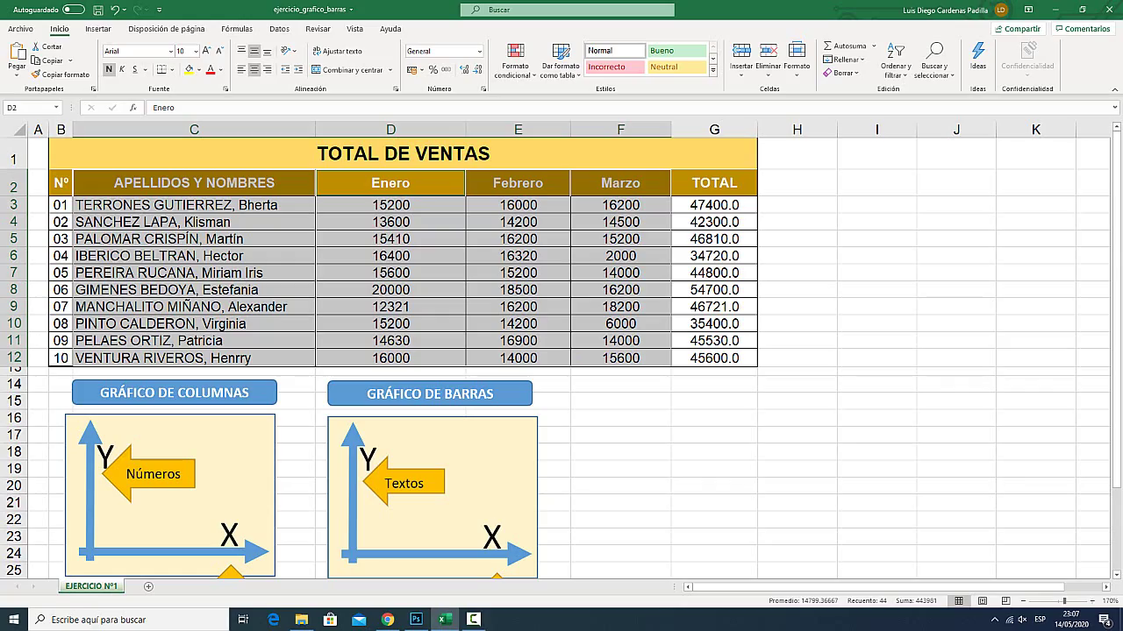
{"action": "key", "text": "super+plus"}
{"action": "left_click", "coordinate": [99, 30]}
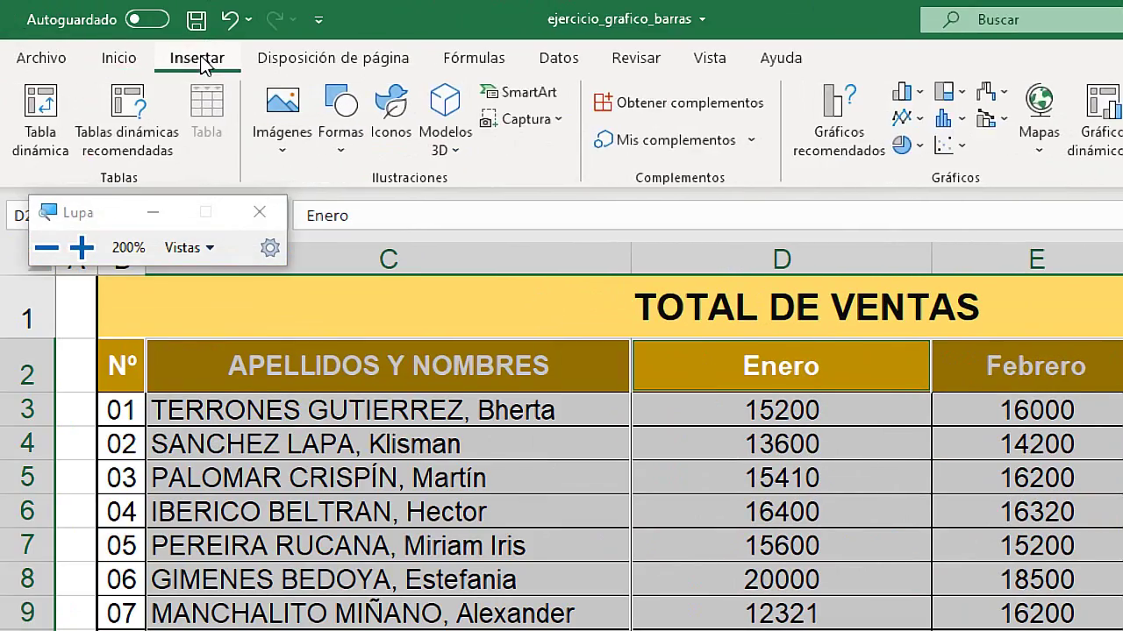
{"action": "key", "text": "super+Escape"}
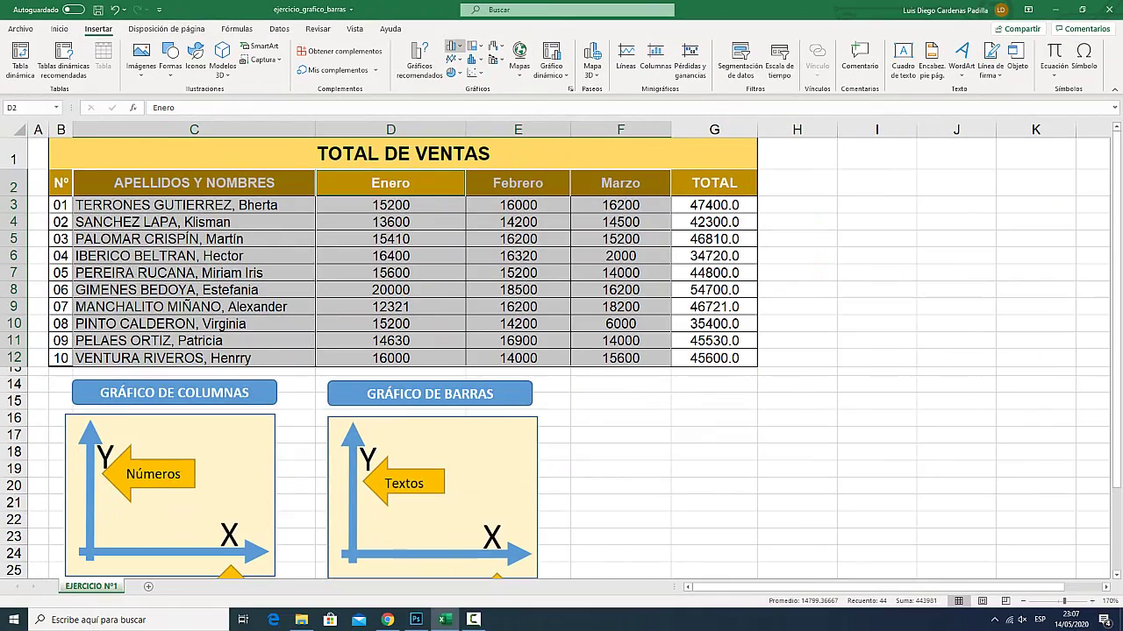
{"action": "key", "text": "super+plus"}
{"action": "left_click", "coordinate": [452, 47]}
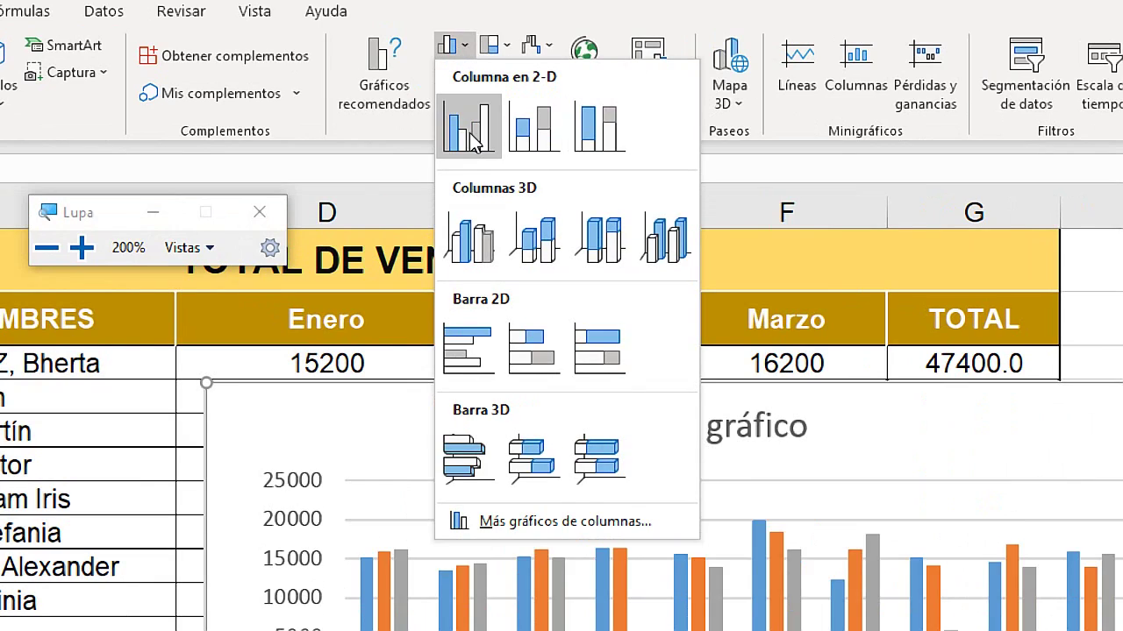
{"action": "key", "text": "super+Escape"}
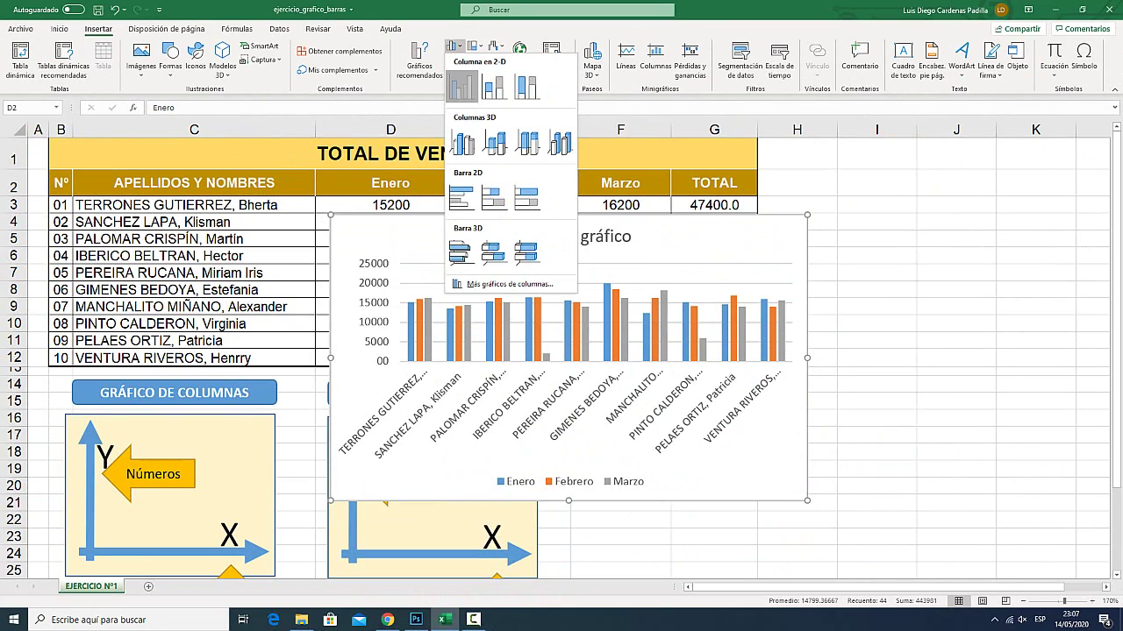
{"action": "left_click", "coordinate": [462, 87]}
{"action": "left_click_drag", "start_coordinate": [614, 263], "coordinate": [592, 321]}
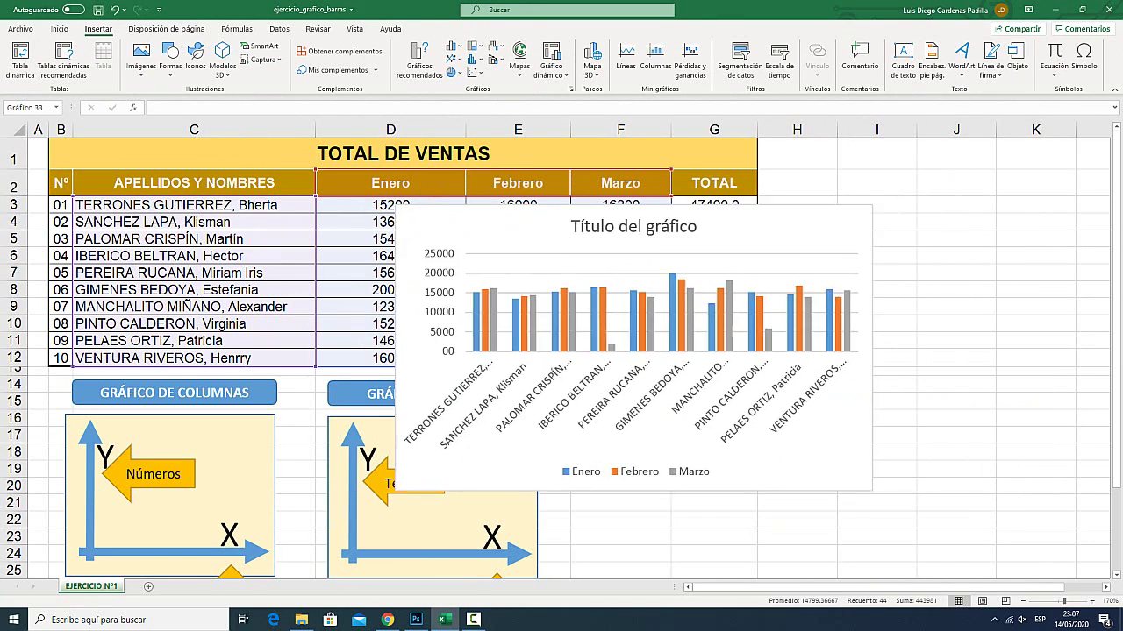
{"action": "mouse_move", "coordinate": [389, 395]}
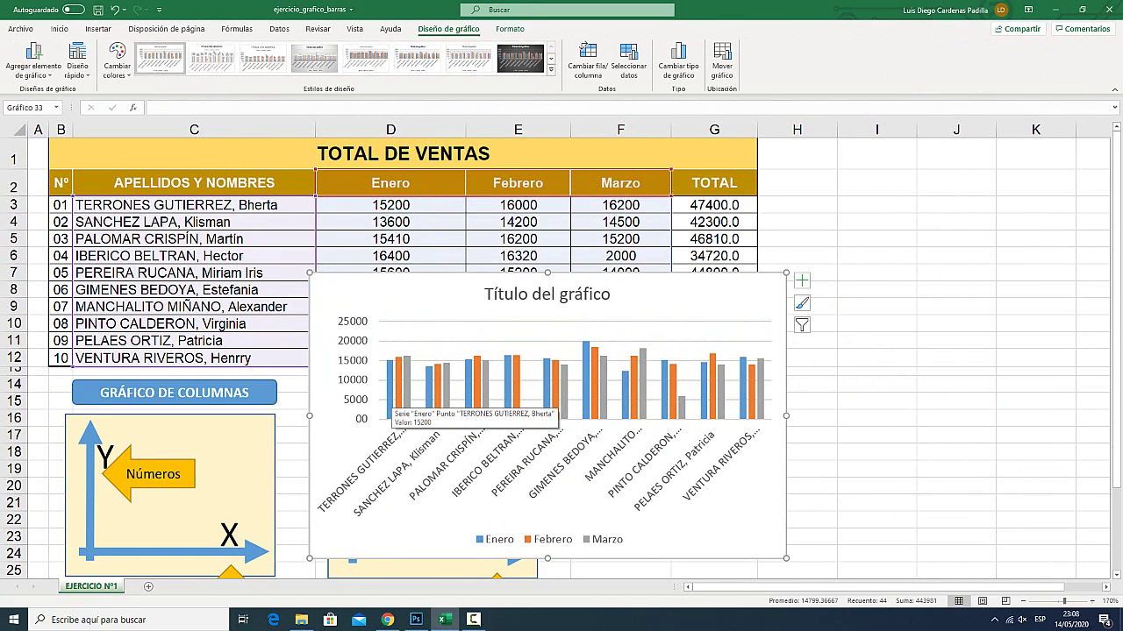
{"action": "key", "text": "super+plus"}
{"action": "key", "text": "super+Escape"}
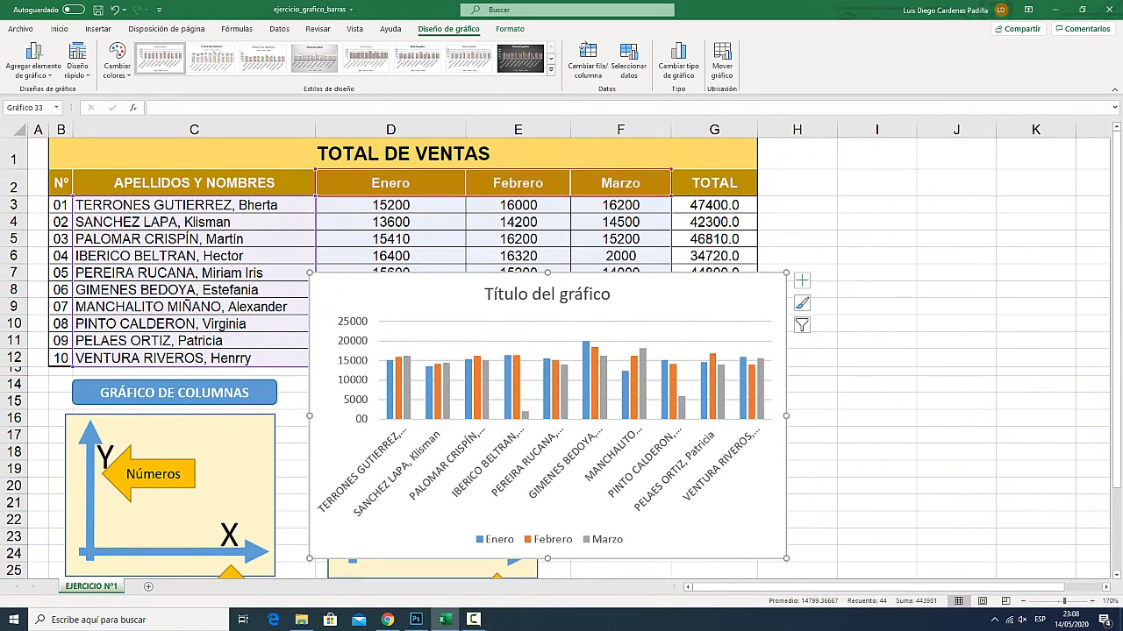
{"action": "key", "text": "super+plus"}
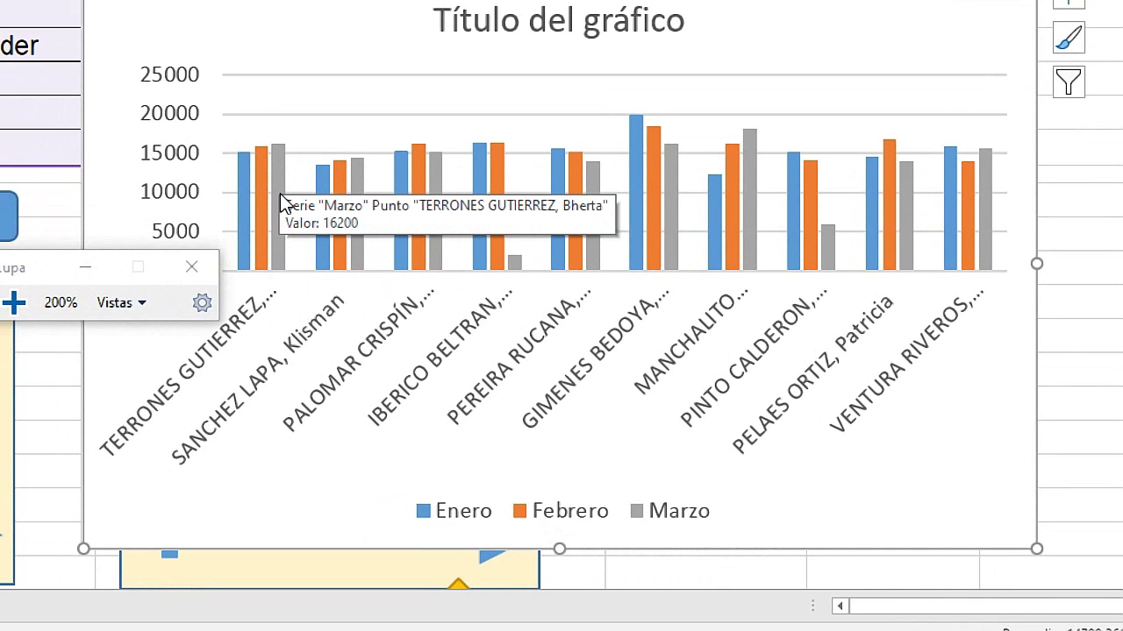
{"action": "key", "text": "super+Escape"}
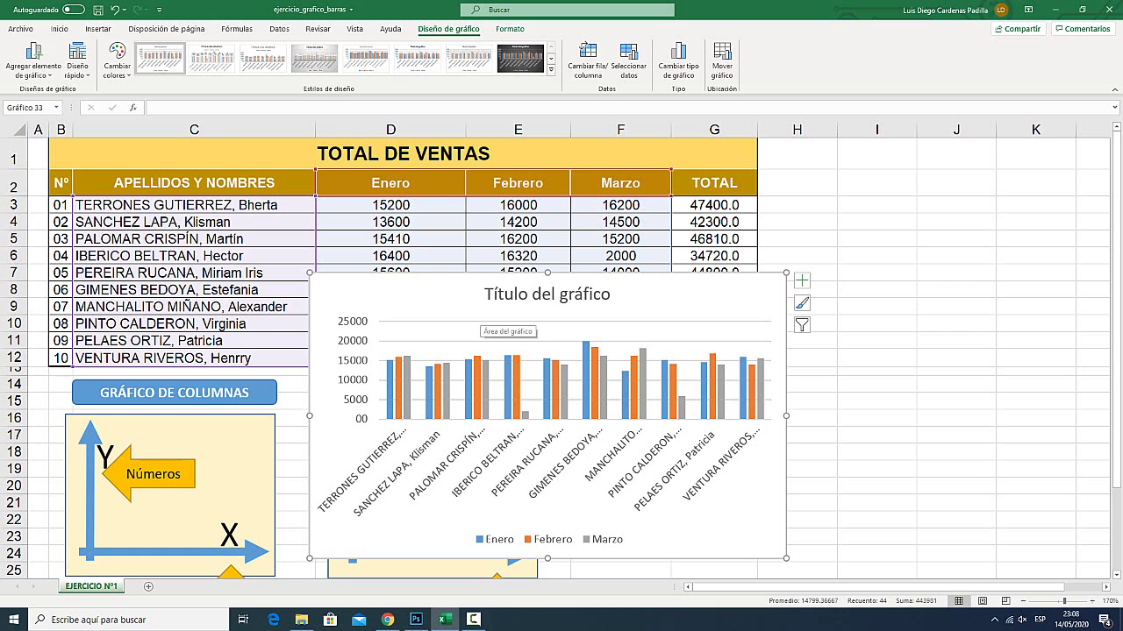
{"action": "left_click_drag", "start_coordinate": [478, 317], "coordinate": [599, 387]}
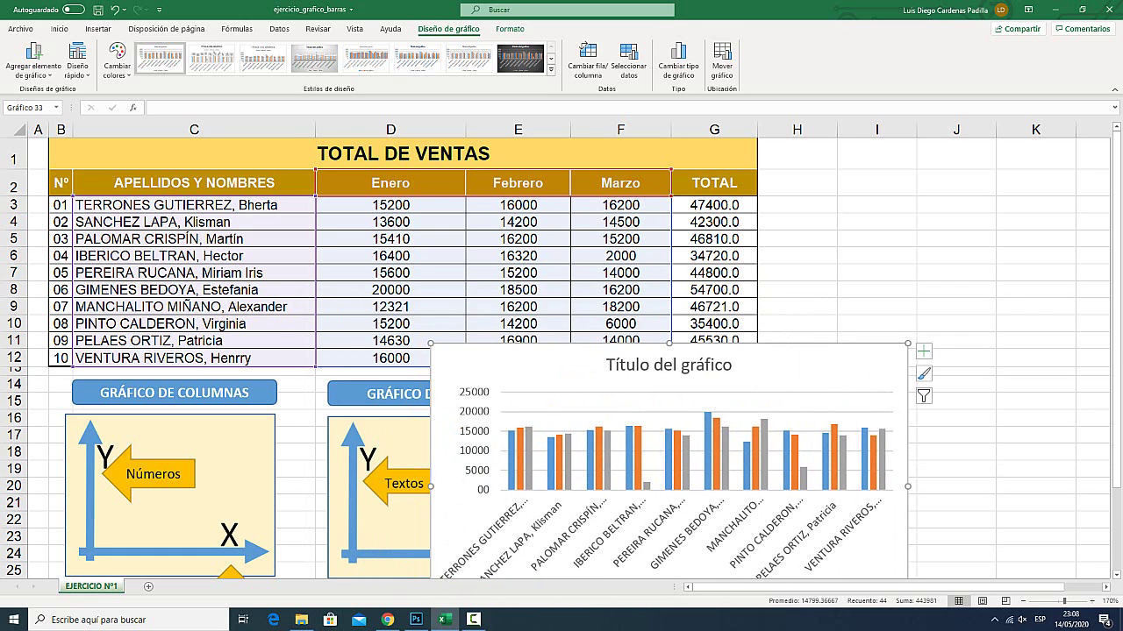
{"action": "key", "text": "super+plus"}
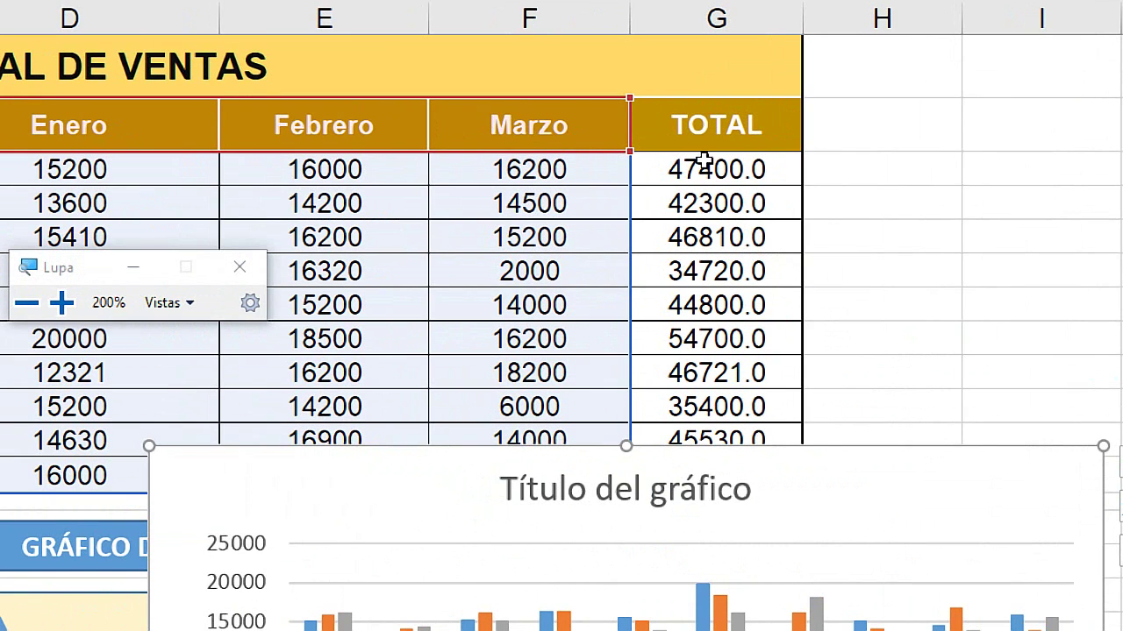
{"action": "key", "text": "super+Escape"}
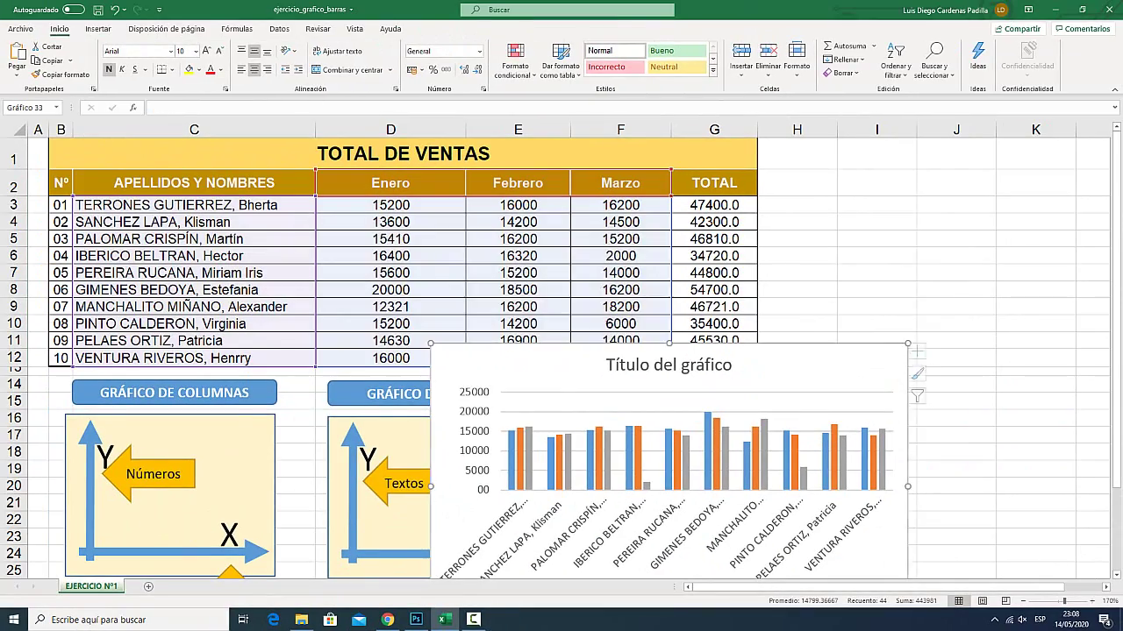
{"action": "key", "text": "ctrl+z"}
{"action": "key", "text": "ctrl+z"}
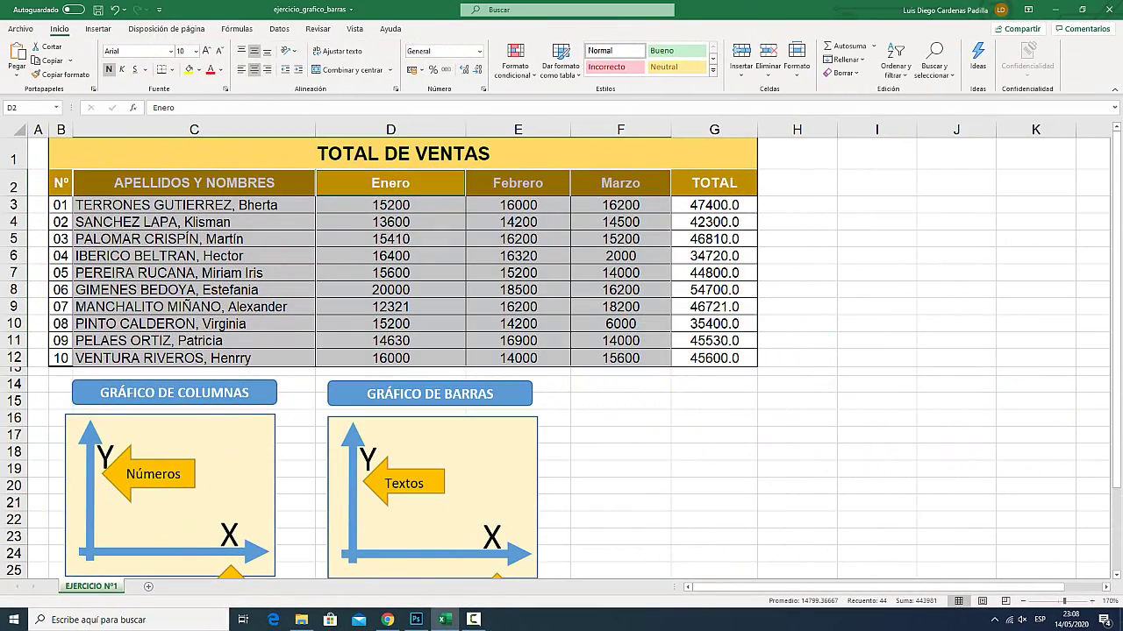
Insert a clustered 2-D column chart of names, Enero–Marzo and TOTAL columns
{"action": "left_click", "coordinate": [876, 272]}
{"action": "mouse_move", "coordinate": [194, 182]}
{"action": "left_mouse_down"}
{"action": "mouse_move", "coordinate": [714, 340]}
{"action": "mouse_move", "coordinate": [714, 359]}
{"action": "left_mouse_up"}
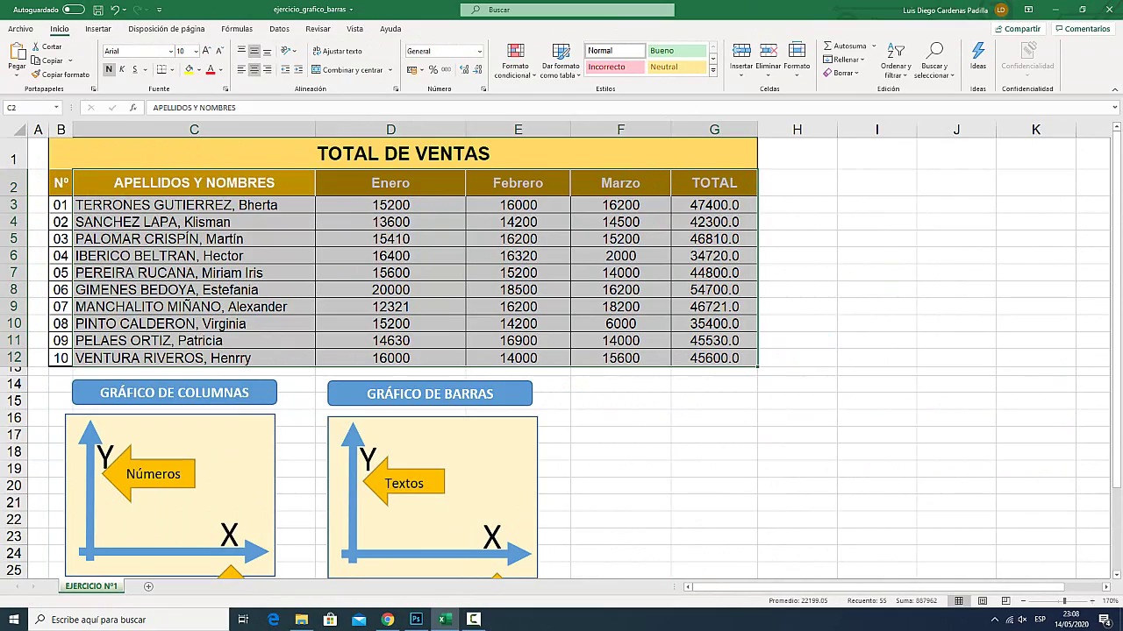
{"action": "key", "text": "super+plus"}
{"action": "left_click", "coordinate": [96, 35]}
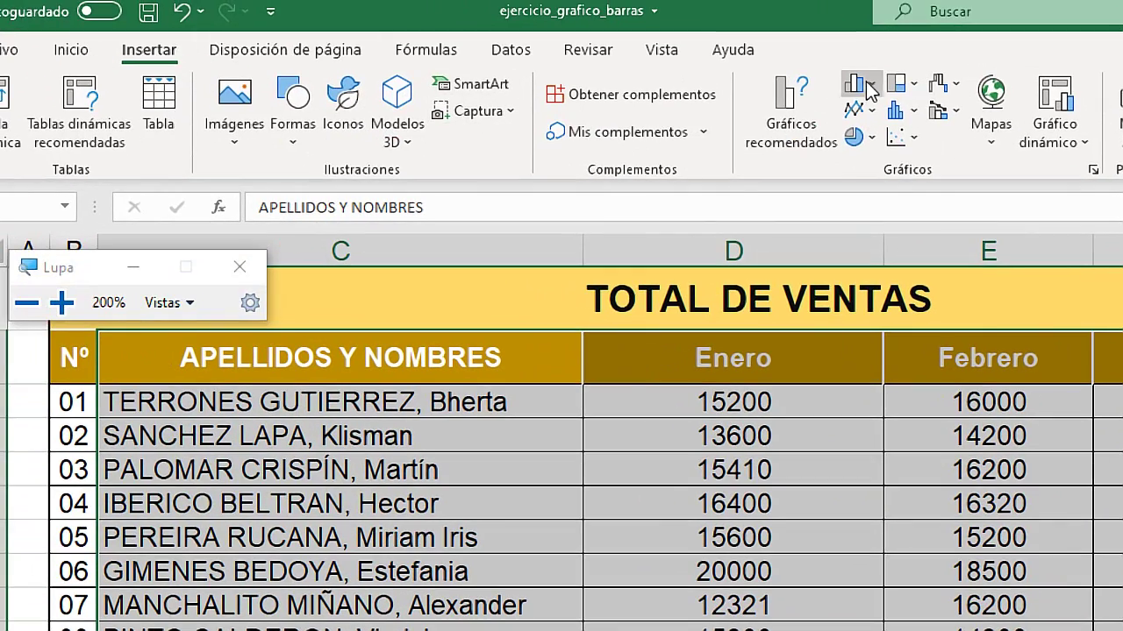
{"action": "left_click", "coordinate": [854, 83]}
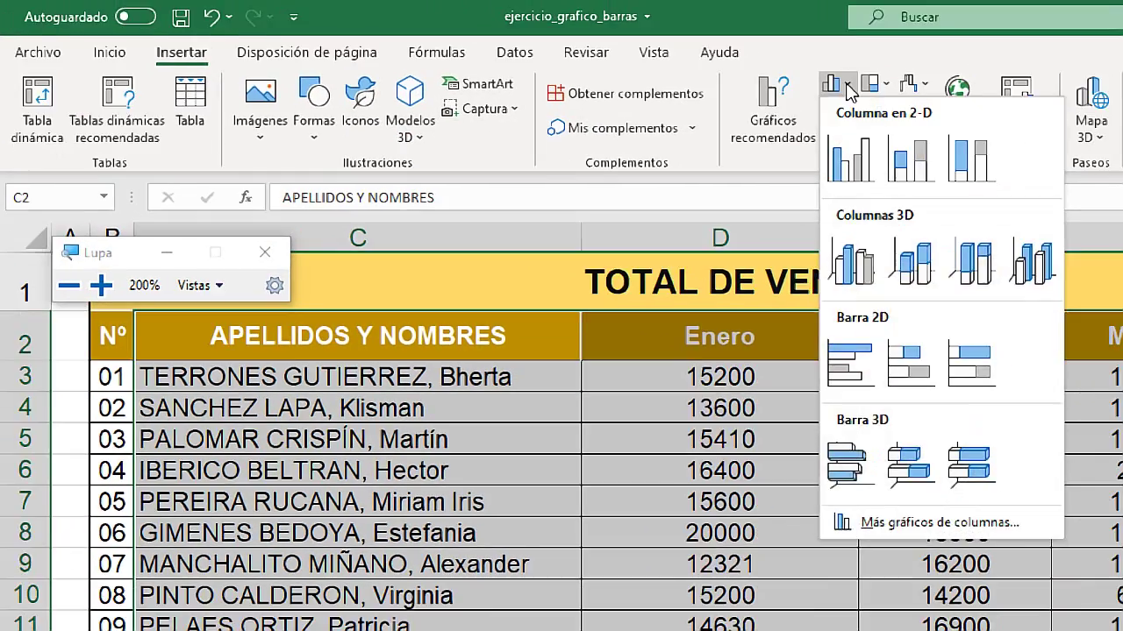
{"action": "key", "text": "super+minus"}
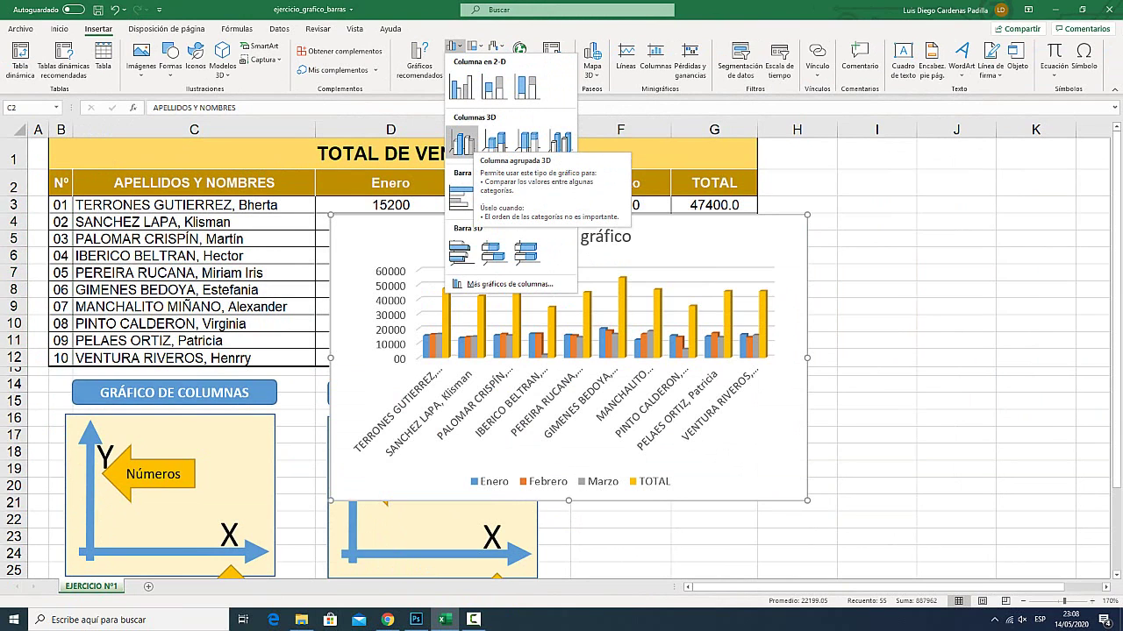
{"action": "key", "text": "super+plus"}
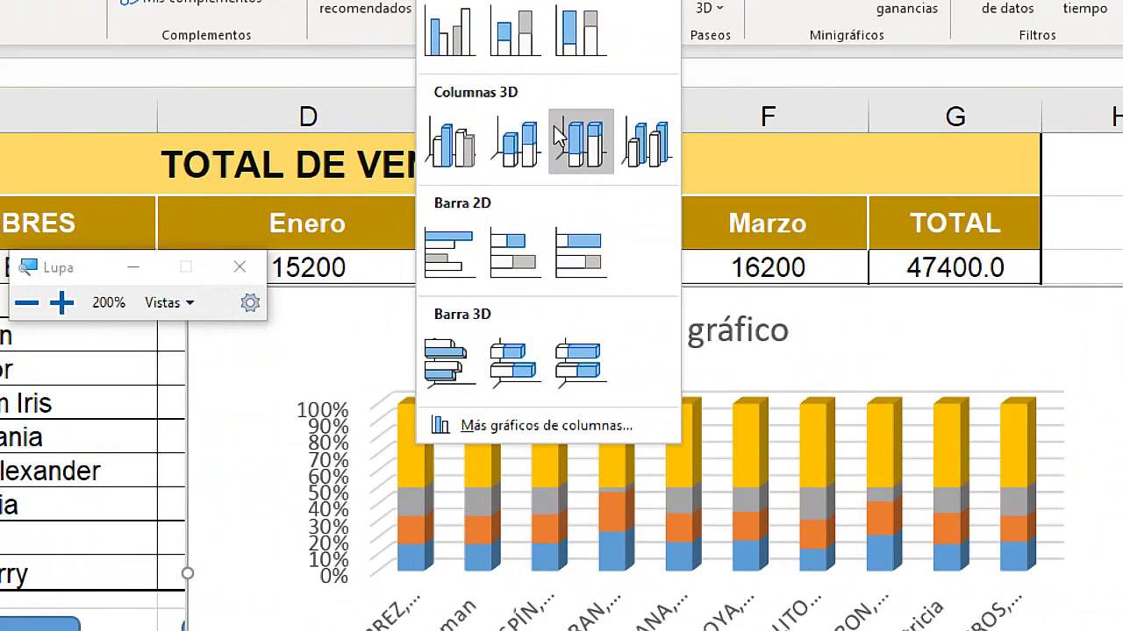
{"action": "key", "text": "super+Escape"}
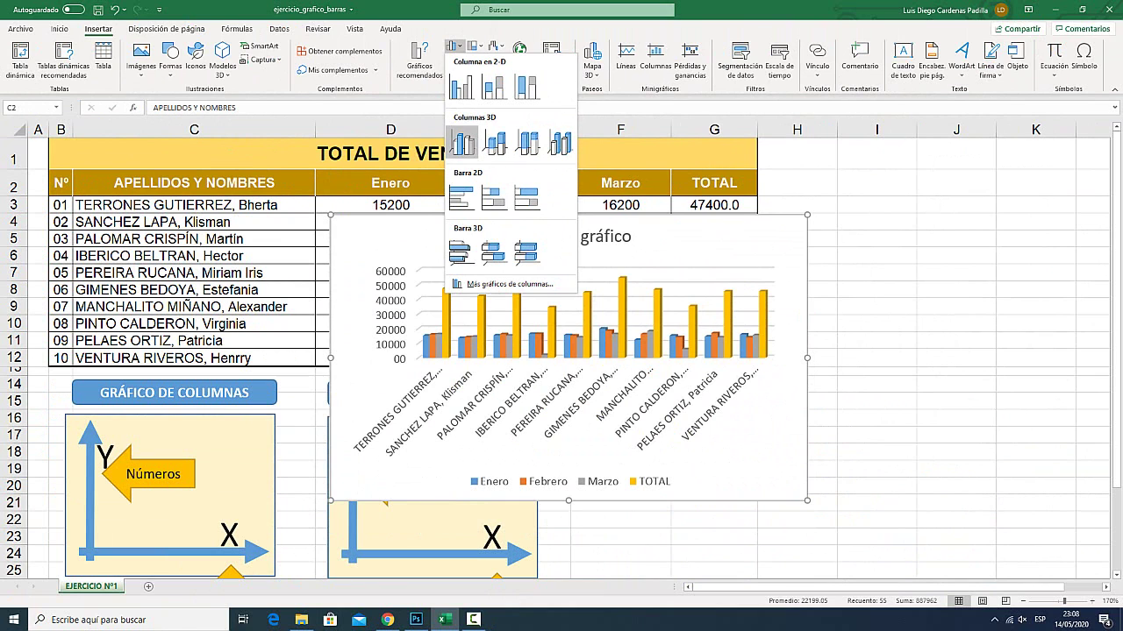
{"action": "left_click", "coordinate": [462, 86]}
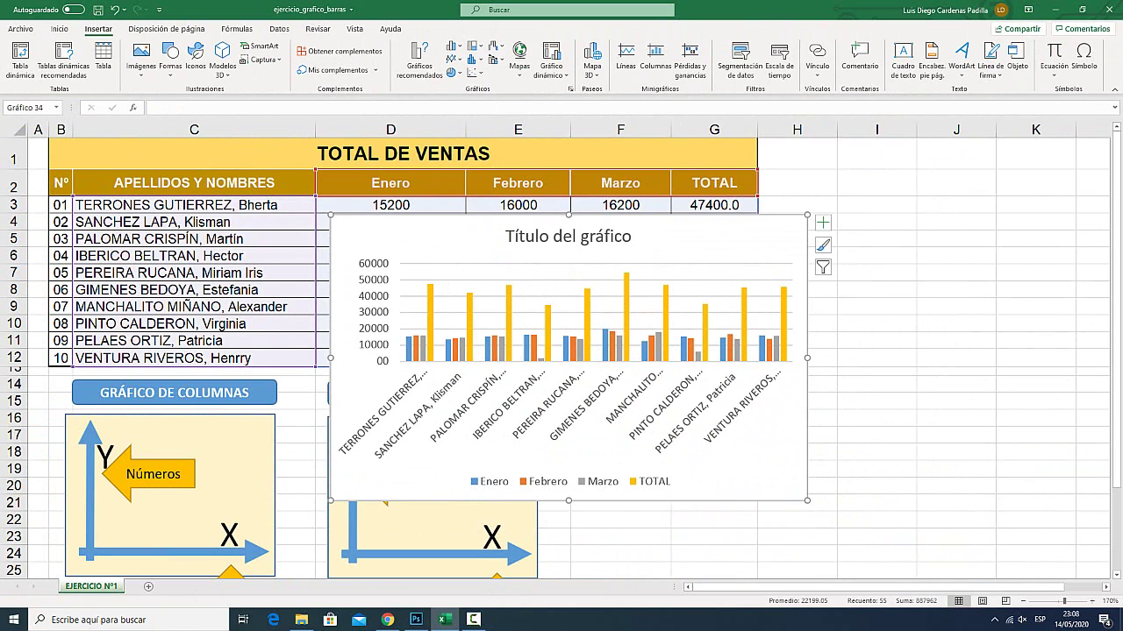
Drag the new chart from the right side of the sheet over the sales table
{"action": "left_click_drag", "start_coordinate": [570, 351], "coordinate": [643, 331]}
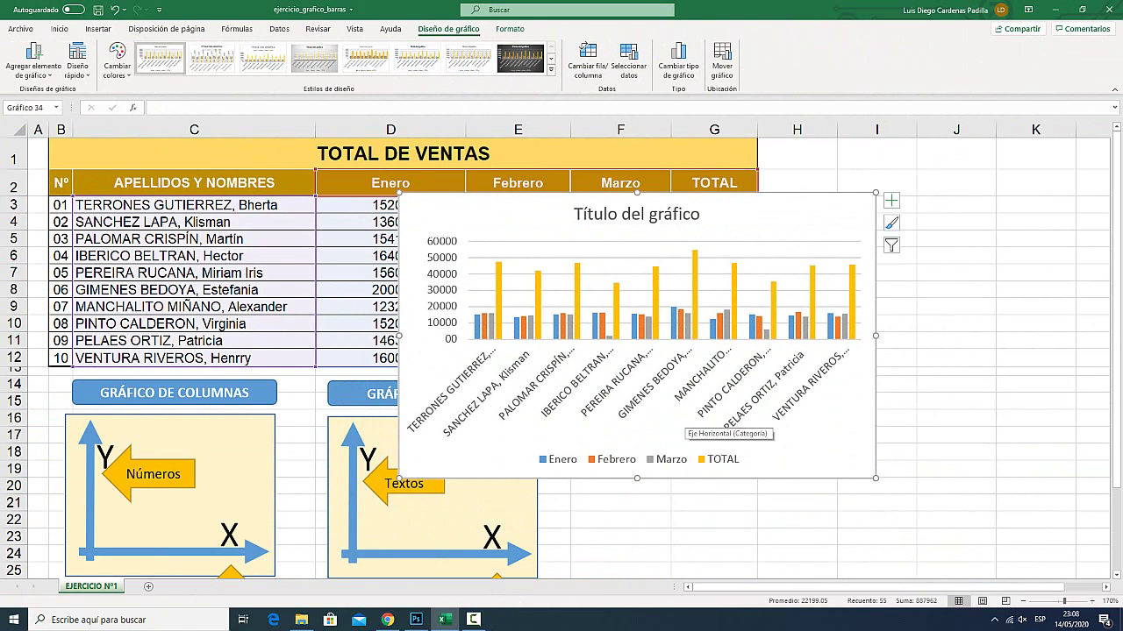
{"action": "key", "text": "super+plus"}
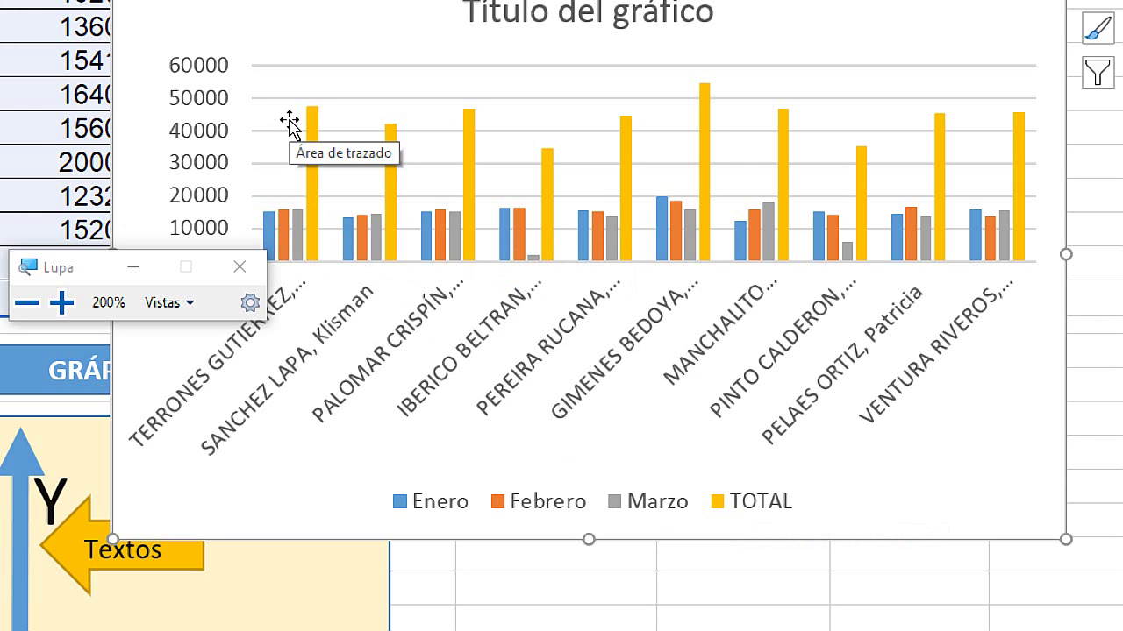
{"action": "key", "text": "super+Escape"}
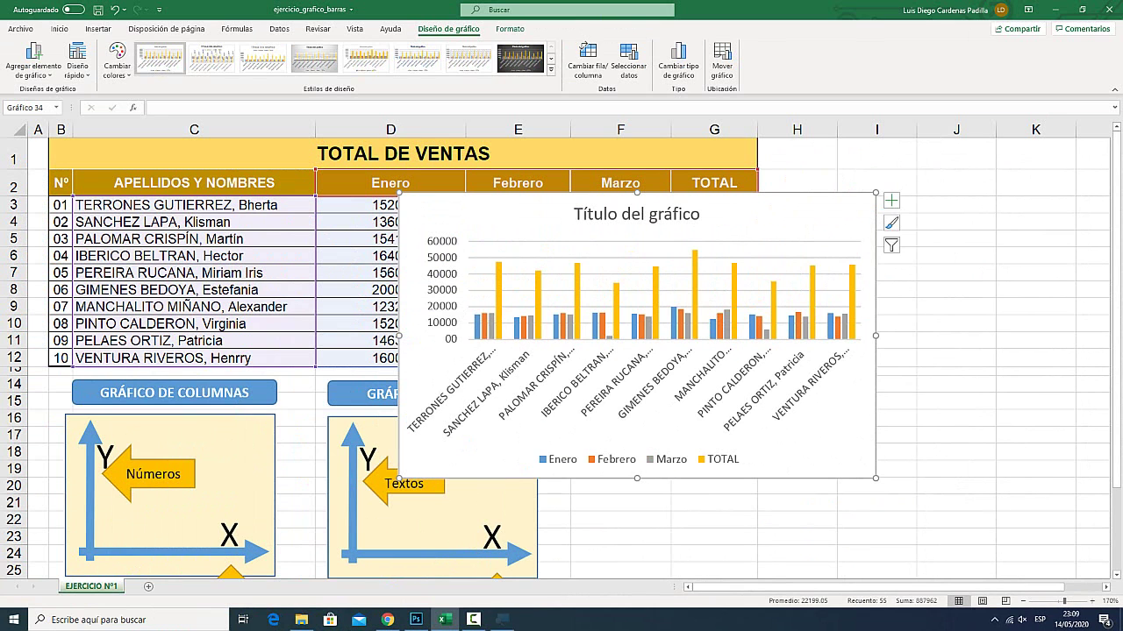
{"action": "mouse_move", "coordinate": [778, 263]}
{"action": "left_mouse_down"}
{"action": "mouse_move", "coordinate": [713, 255]}
{"action": "mouse_move", "coordinate": [757, 316]}
{"action": "left_mouse_up"}
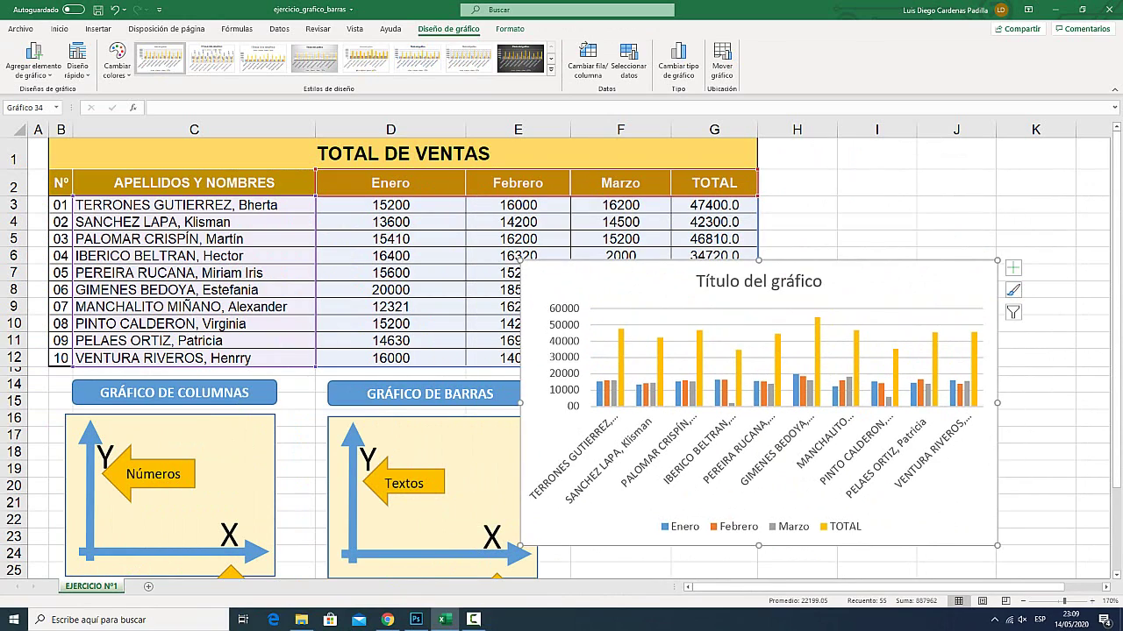
{"action": "key", "text": "super+plus"}
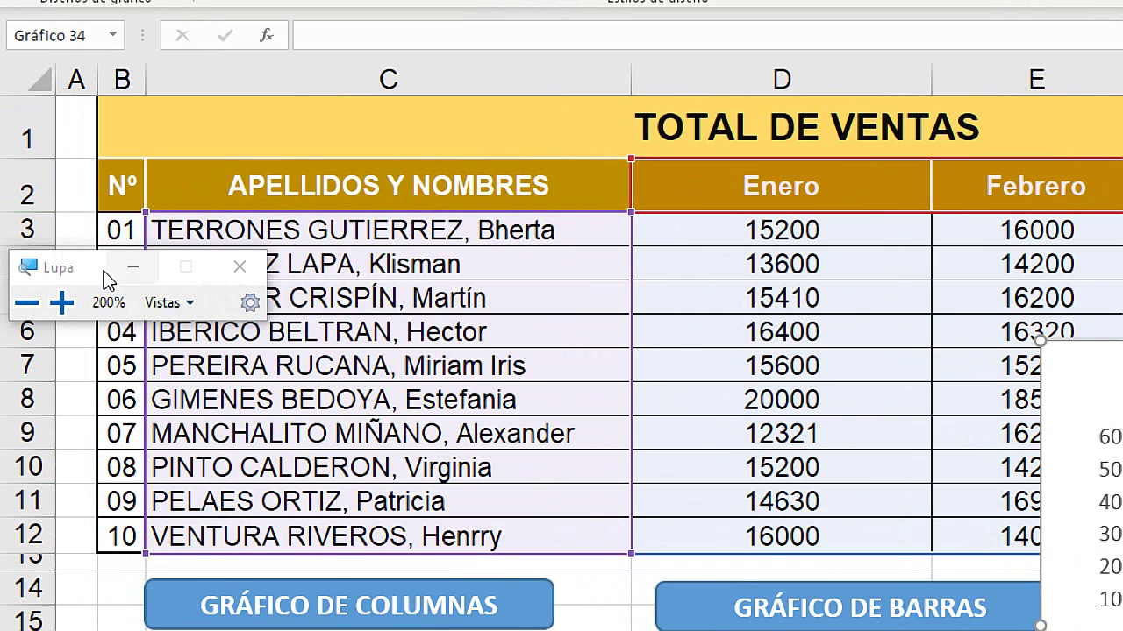
{"action": "mouse_move", "coordinate": [103, 279]}
{"action": "left_mouse_down"}
{"action": "mouse_move", "coordinate": [244, 236]}
{"action": "mouse_move", "coordinate": [303, 144]}
{"action": "left_mouse_up"}
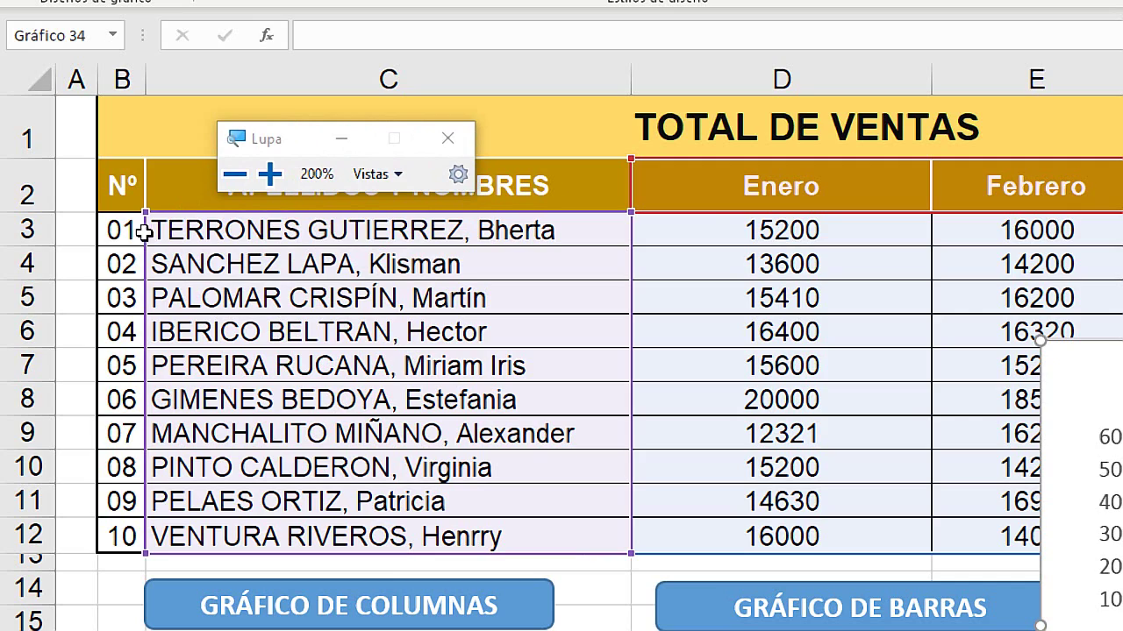
{"action": "key", "text": "super+Escape"}
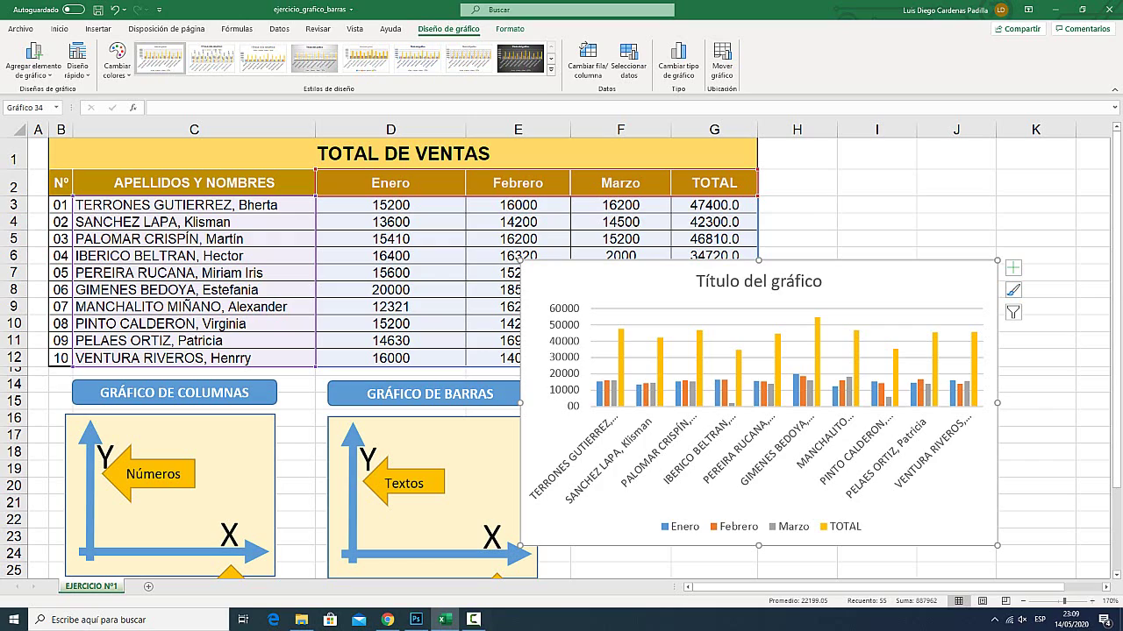
{"action": "key", "text": "super+plus"}
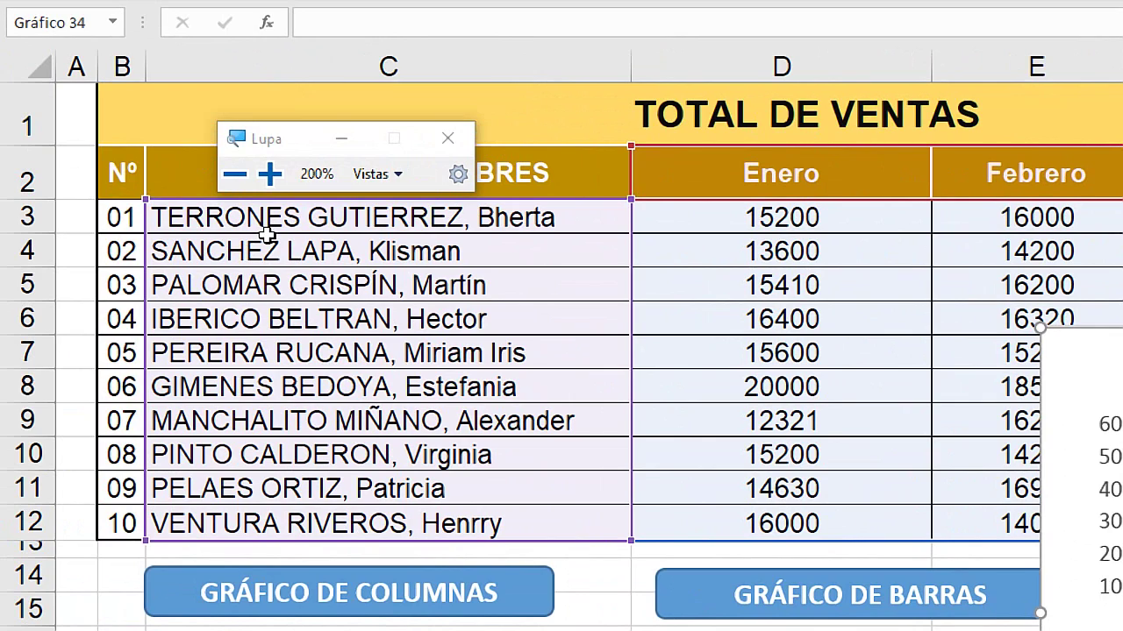
{"action": "key", "text": "super+Escape"}
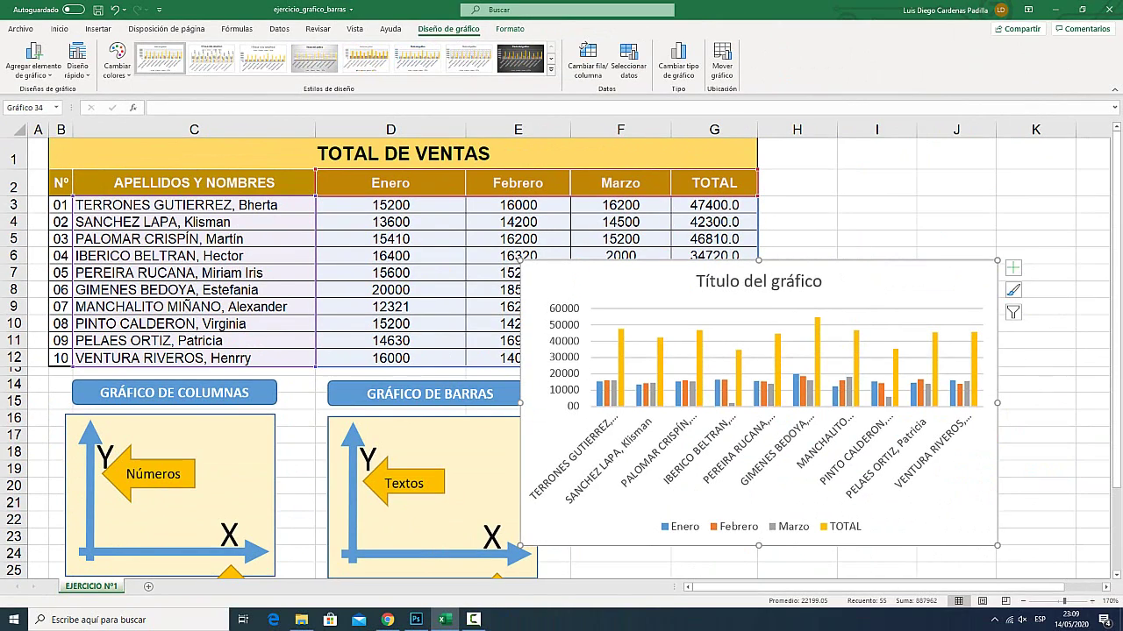
{"action": "key", "text": "super+plus"}
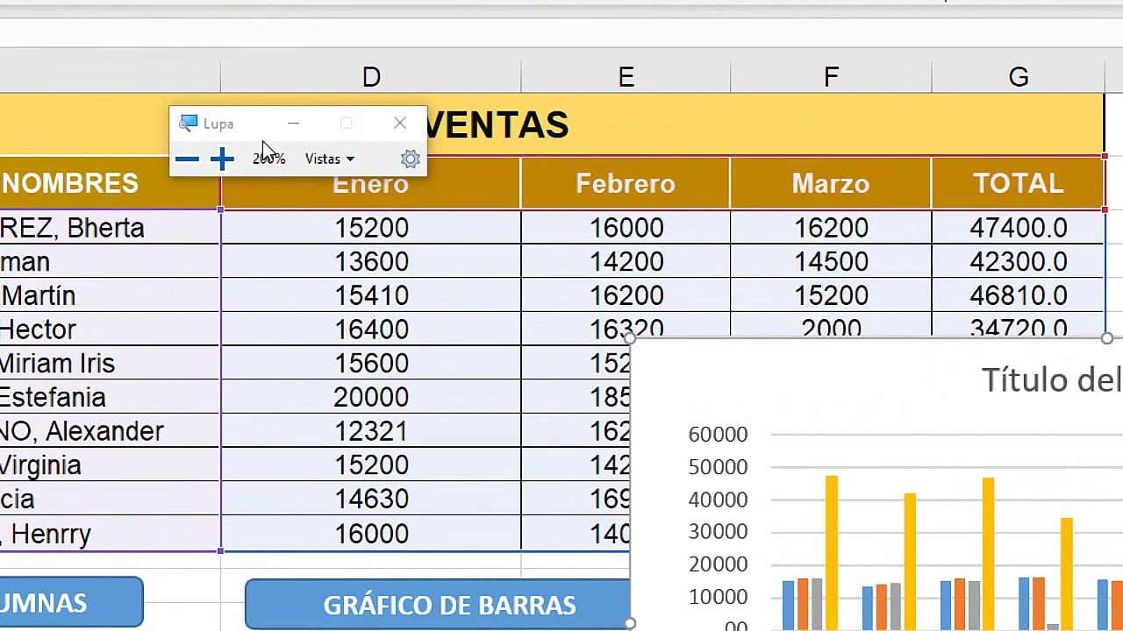
{"action": "left_click_drag", "start_coordinate": [245, 143], "coordinate": [141, 104]}
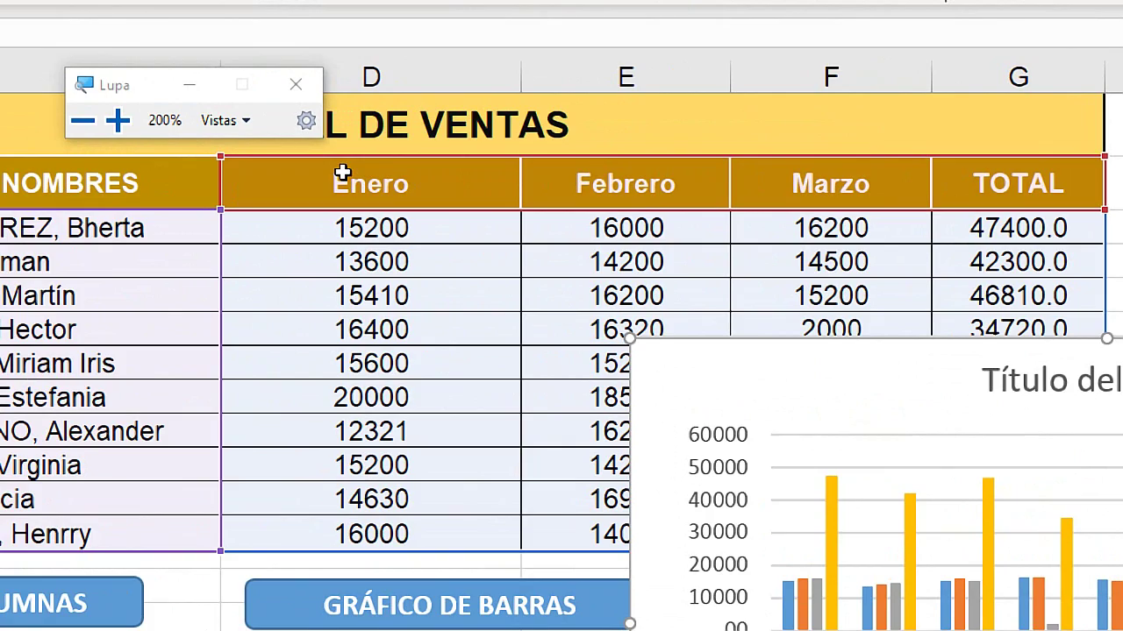
{"action": "key", "text": "super+Escape"}
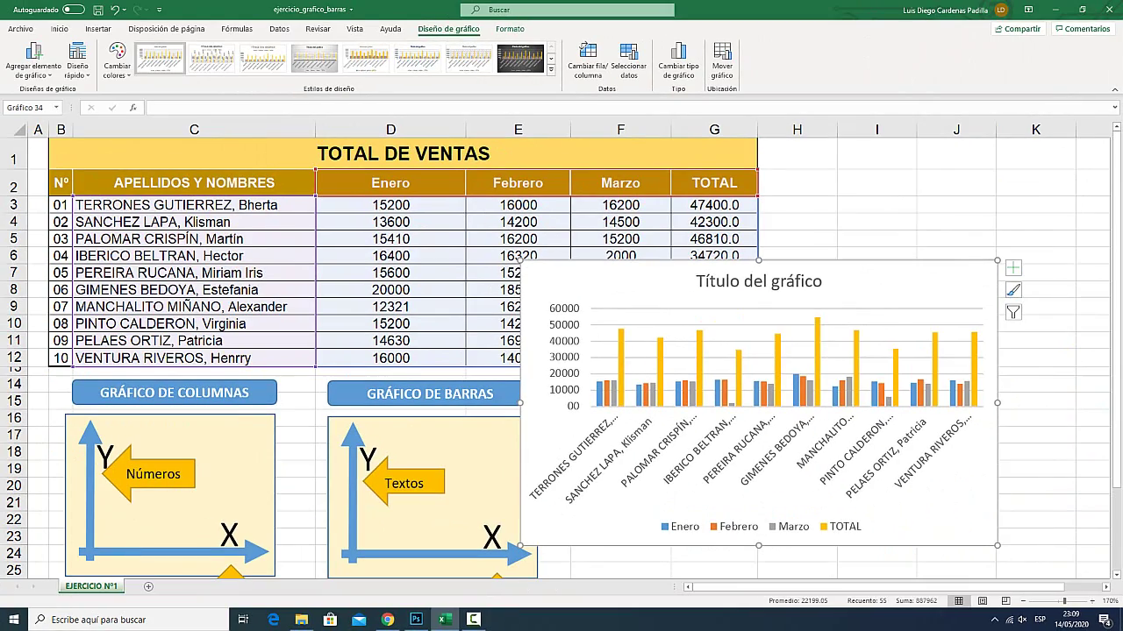
{"action": "left_click_drag", "start_coordinate": [759, 403], "coordinate": [501, 337]}
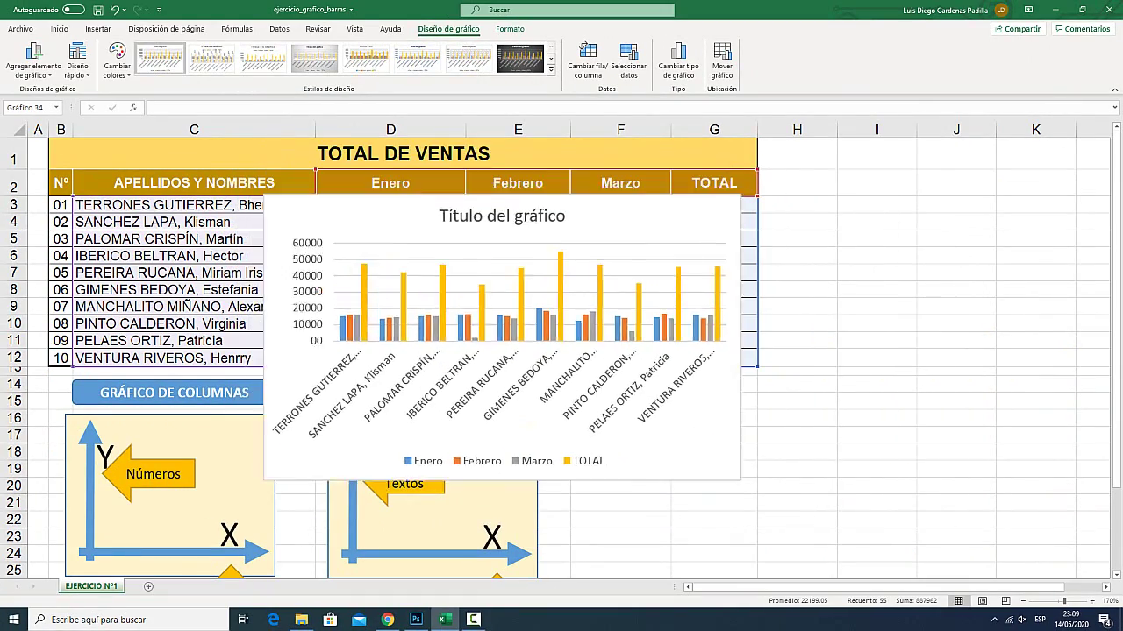
Position the chart just below the table's header row
{"action": "left_click_drag", "start_coordinate": [501, 337], "coordinate": [515, 285]}
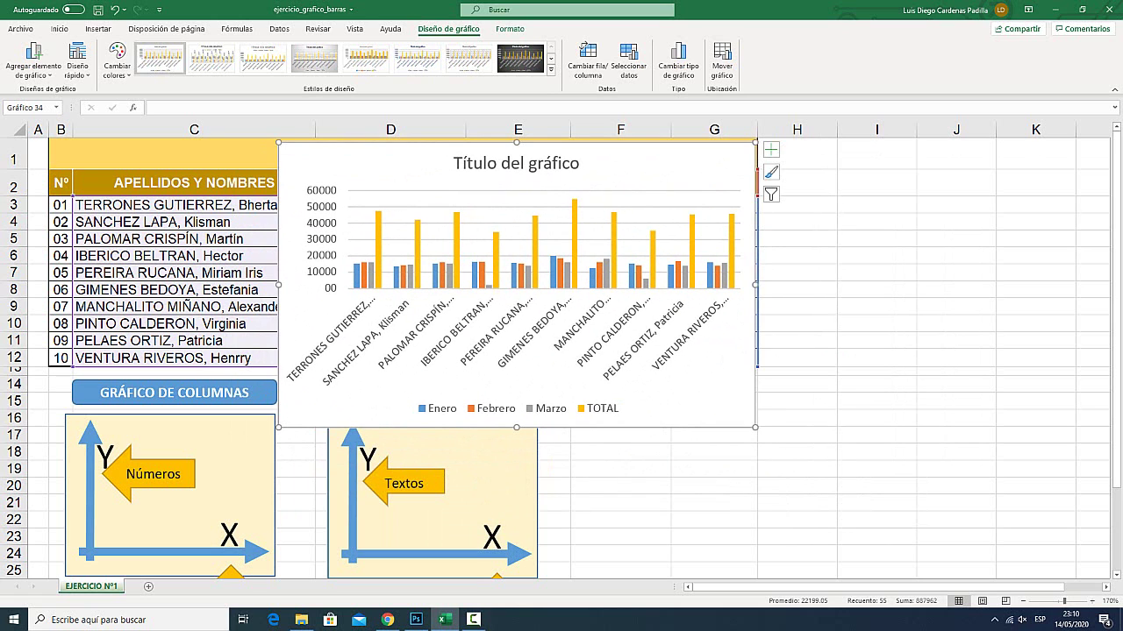
{"action": "left_click", "coordinate": [515, 168]}
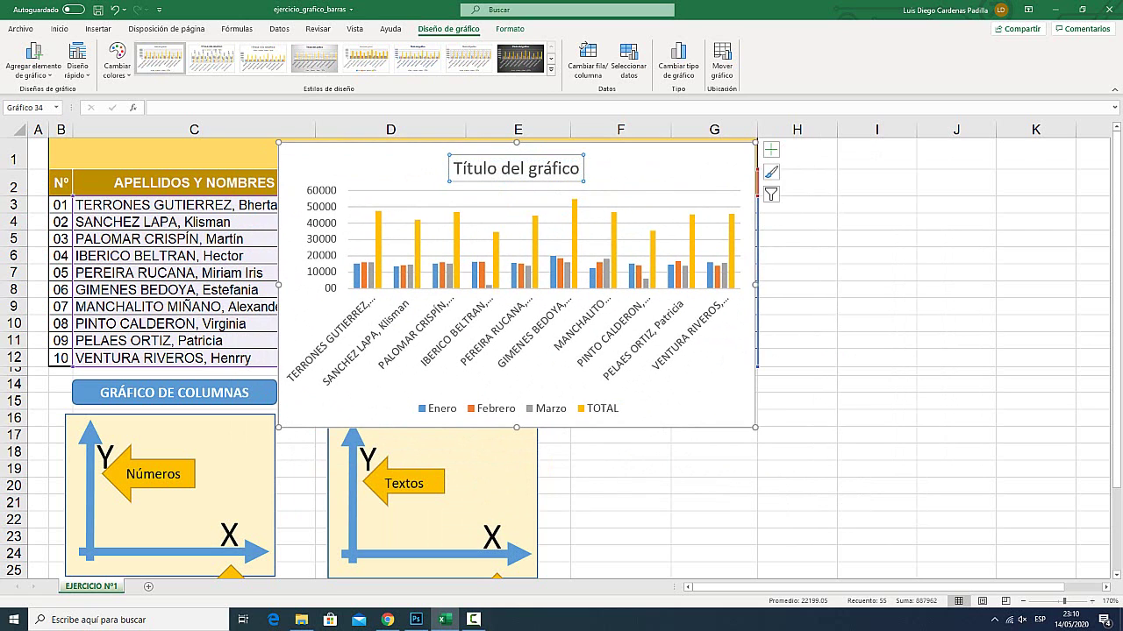
{"action": "left_click_drag", "start_coordinate": [515, 168], "coordinate": [525, 229]}
{"action": "key", "text": "super+plus"}
{"action": "key", "text": "super+plus"}
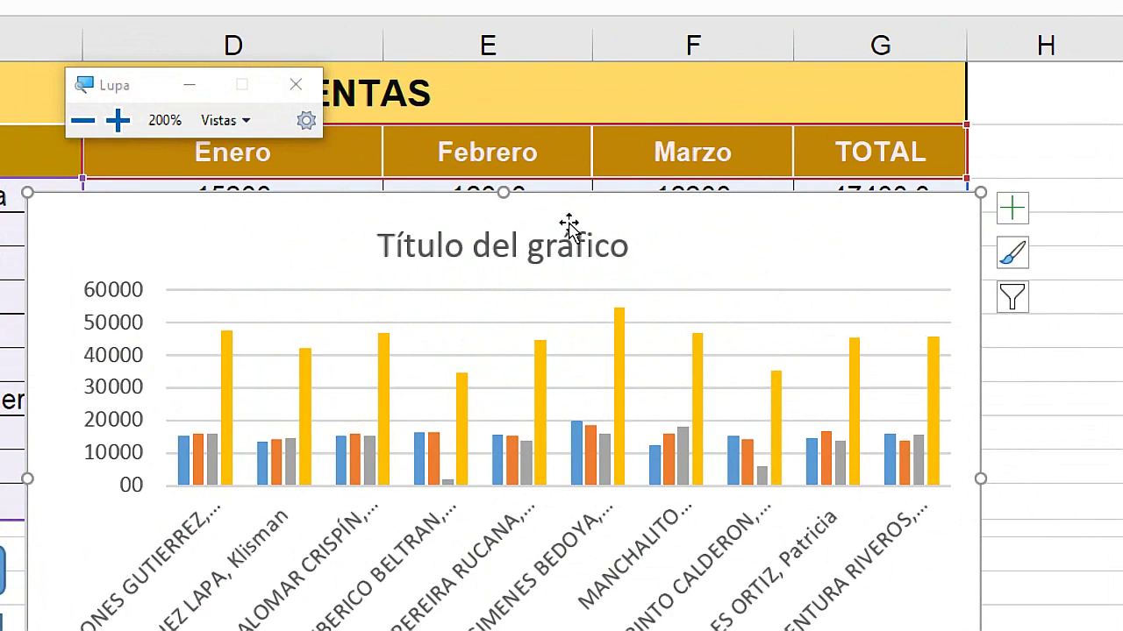
{"action": "left_click", "coordinate": [549, 220]}
{"action": "mouse_move", "coordinate": [550, 220]}
{"action": "left_mouse_down"}
{"action": "mouse_move", "coordinate": [865, 237]}
{"action": "mouse_move", "coordinate": [526, 247]}
{"action": "mouse_move", "coordinate": [551, 223]}
{"action": "left_mouse_up"}
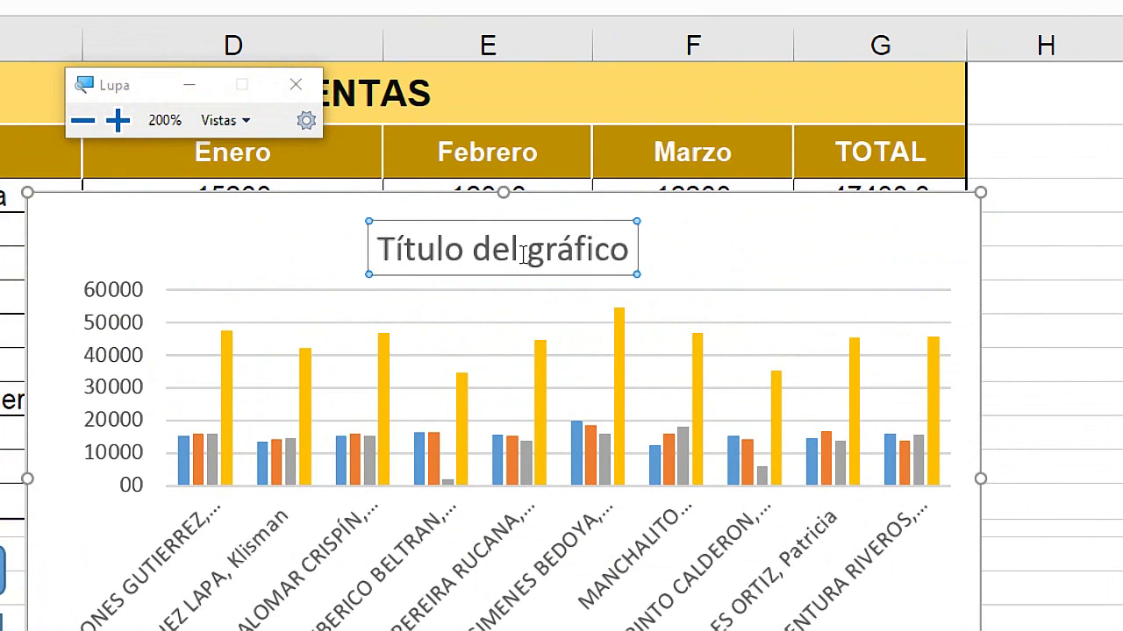
Change the chart title to 'Ventas 2021'
{"action": "triple_click", "coordinate": [521, 255]}
{"action": "key", "text": "super+Escape"}
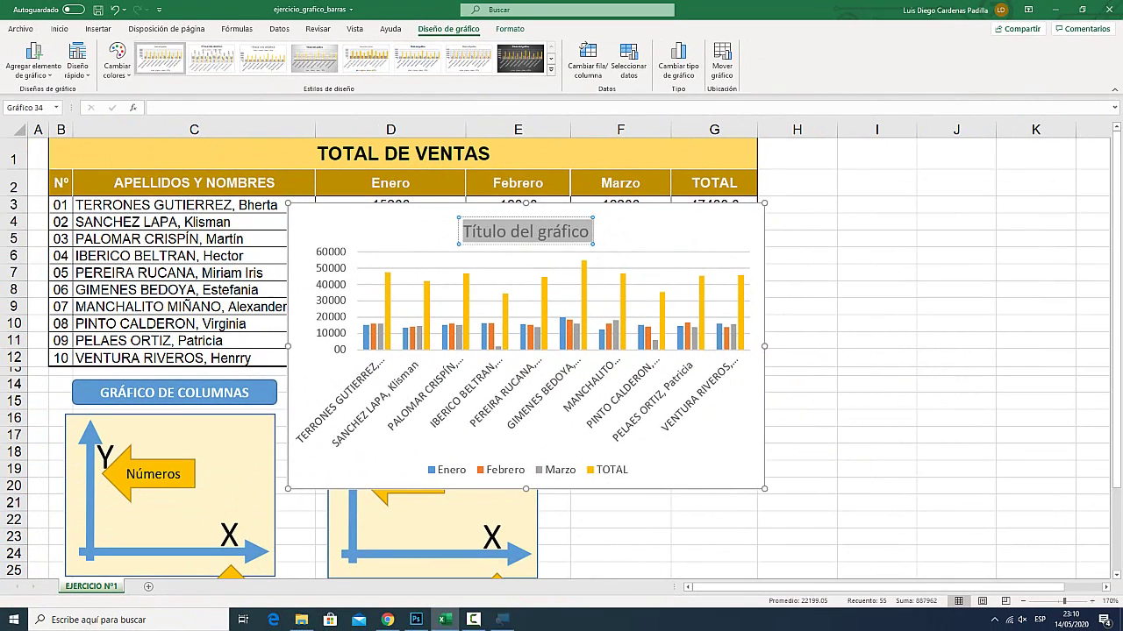
{"action": "type", "text": "Ventas 202"}
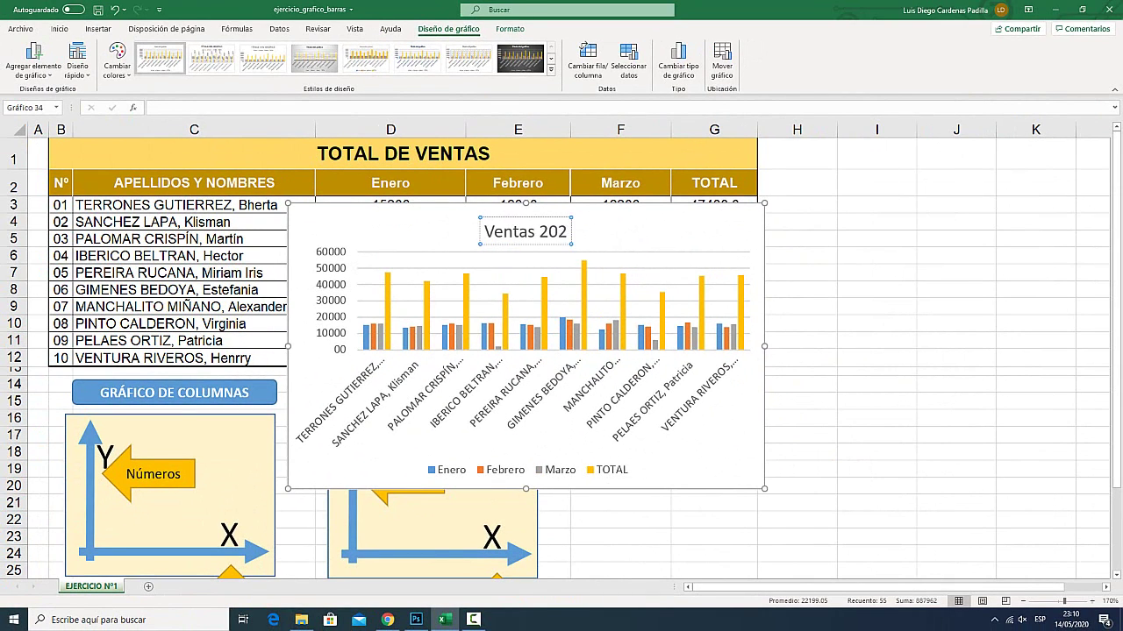
{"action": "type", "text": "1"}
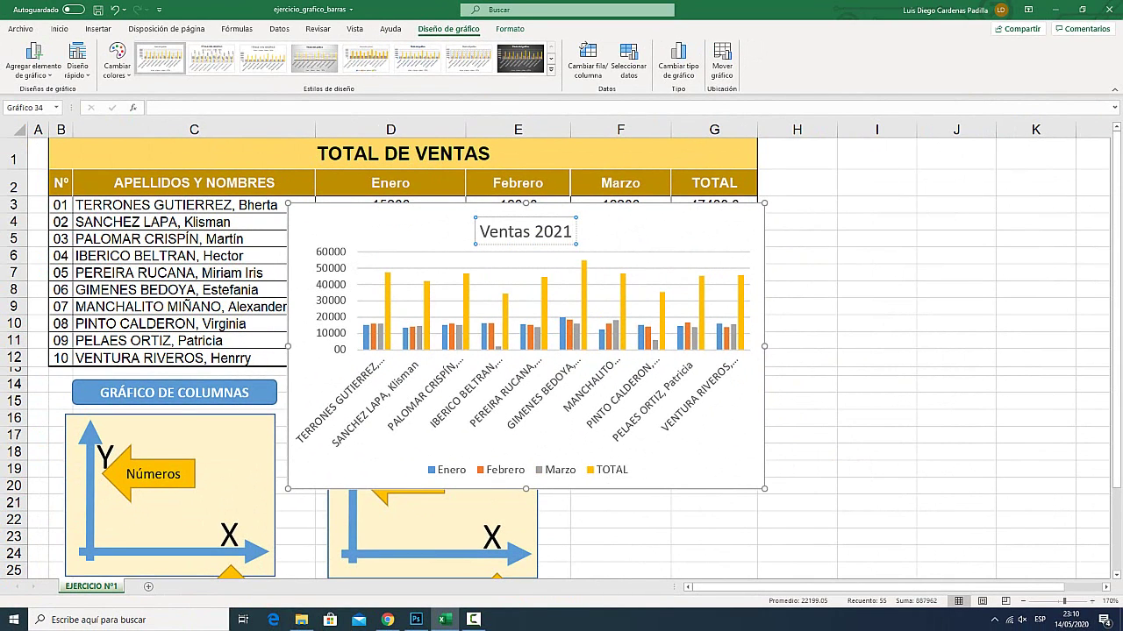
{"action": "key", "text": "Escape"}
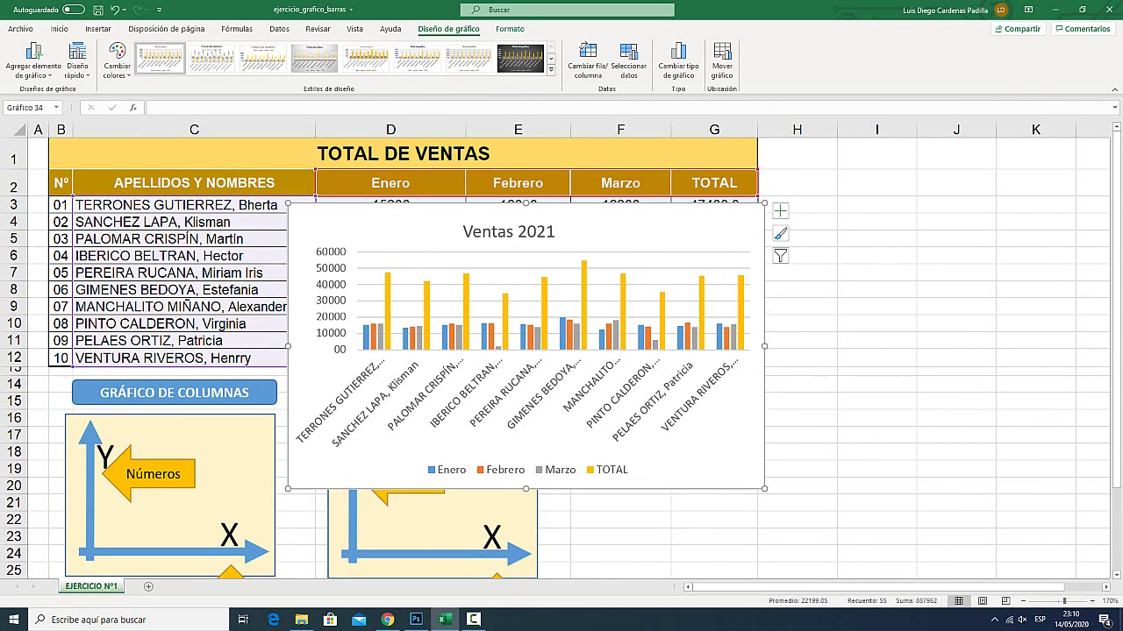
Select all of the Ventas 2021 chart title text and colour it red
{"action": "left_click", "coordinate": [508, 232]}
{"action": "triple_click", "coordinate": [509, 231]}
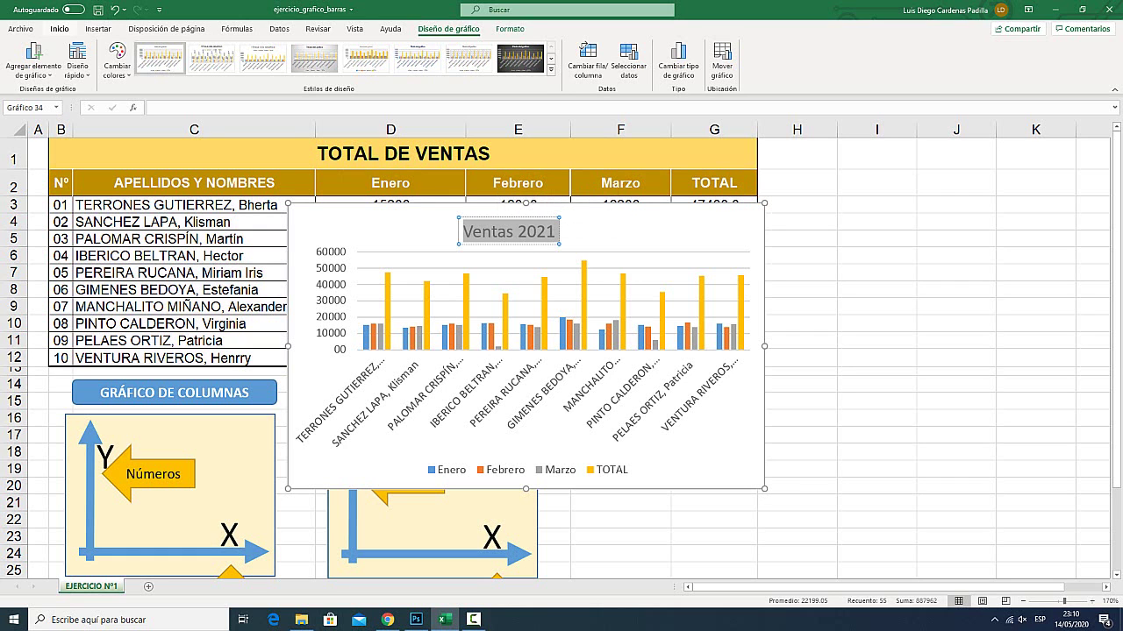
{"action": "key", "text": "super+plus"}
{"action": "left_click", "coordinate": [59, 29]}
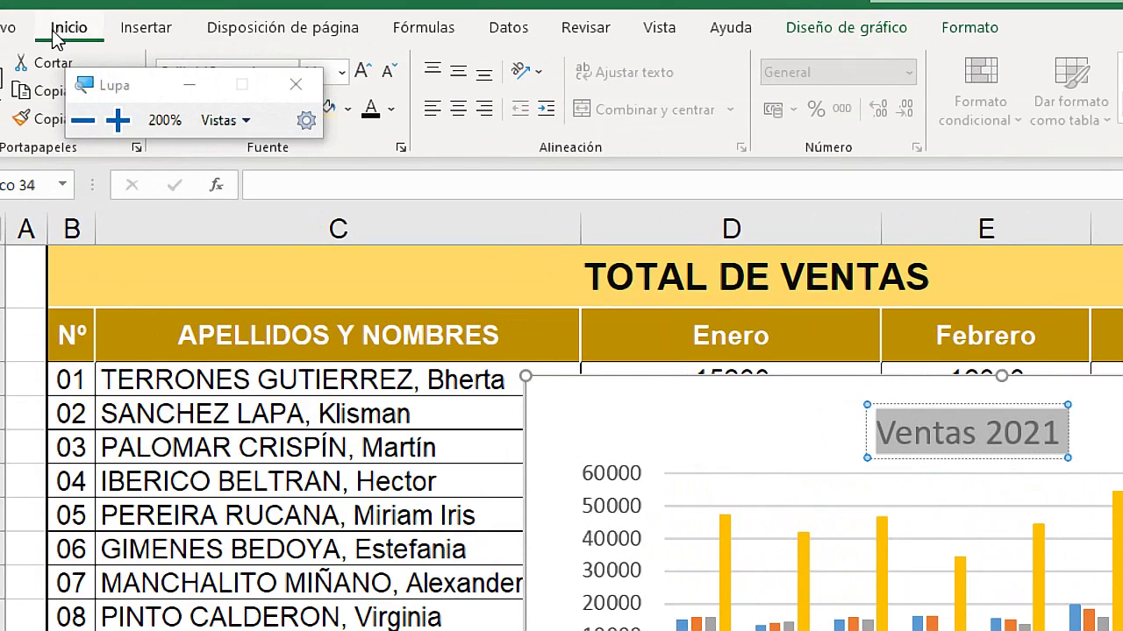
{"action": "left_click_drag", "start_coordinate": [138, 85], "coordinate": [127, 262]}
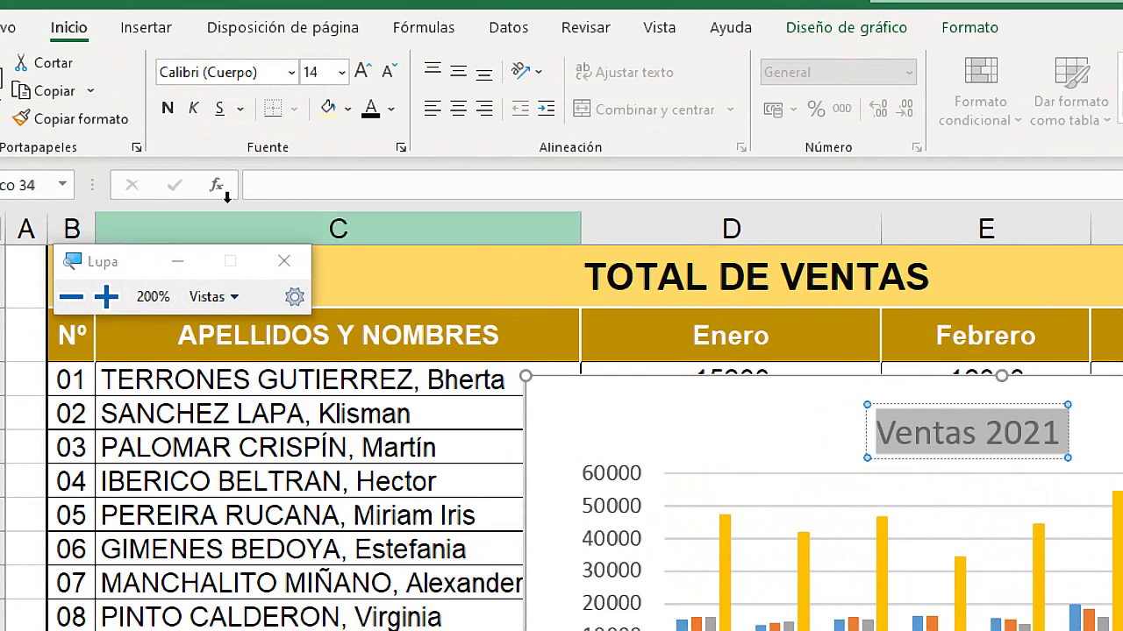
{"action": "key", "text": "super+Escape"}
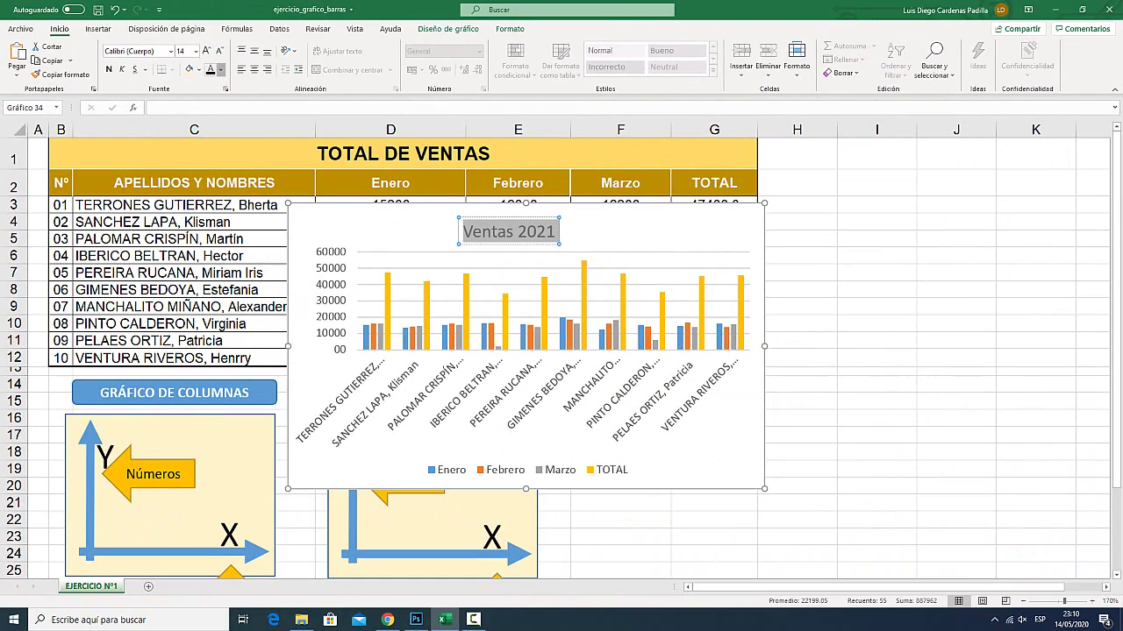
{"action": "left_click", "coordinate": [221, 69]}
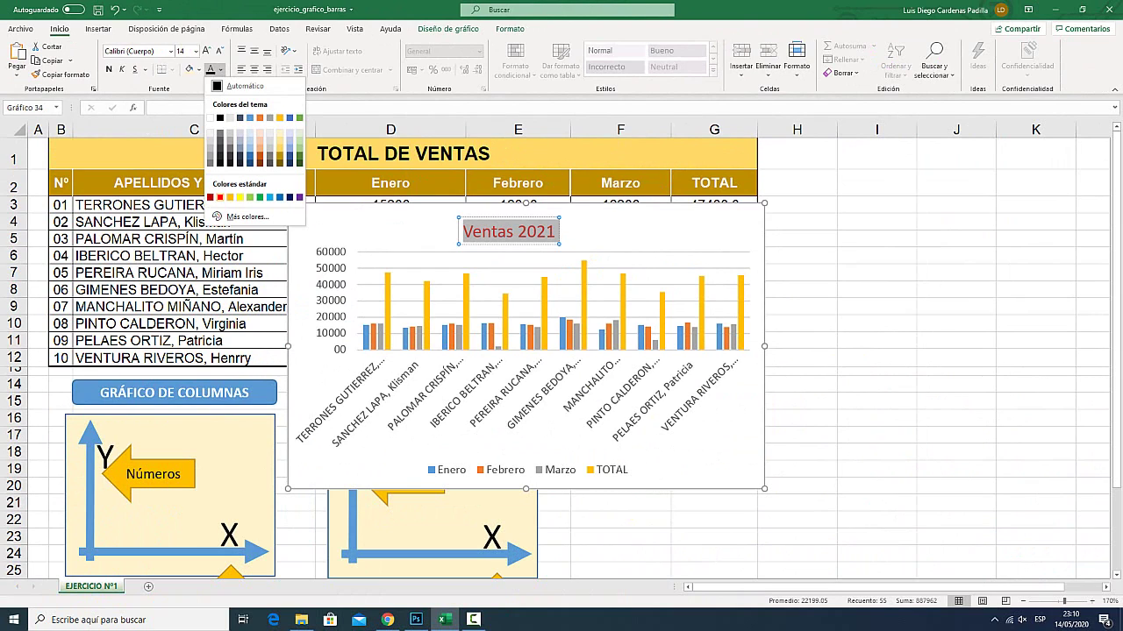
{"action": "left_click", "coordinate": [221, 198]}
Enlarge the title to size 20, make it bold and set it in Bahnschrift SemiCondensed
{"action": "left_click", "coordinate": [206, 50]}
{"action": "double_click", "coordinate": [206, 50]}
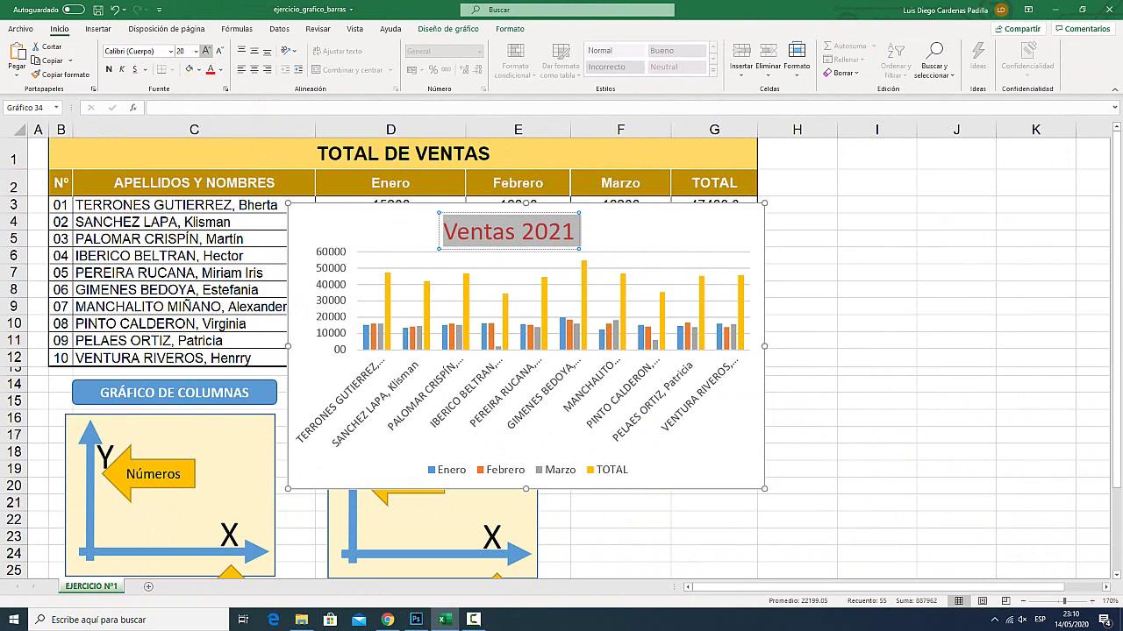
{"action": "left_click", "coordinate": [109, 68]}
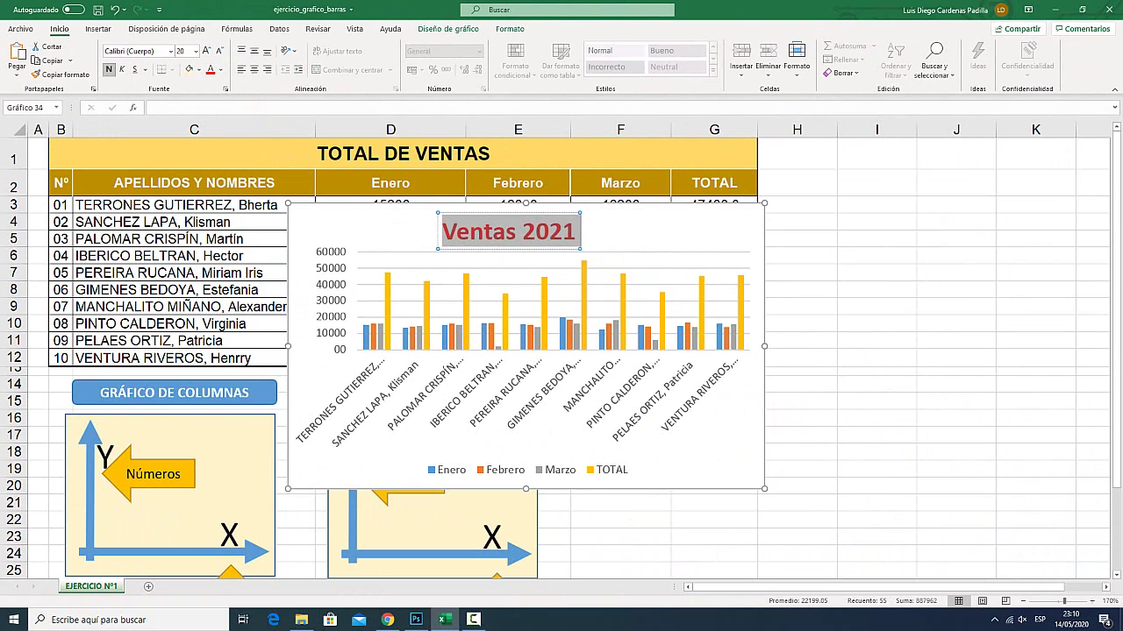
{"action": "left_click", "coordinate": [140, 50]}
{"action": "left_click", "coordinate": [170, 51]}
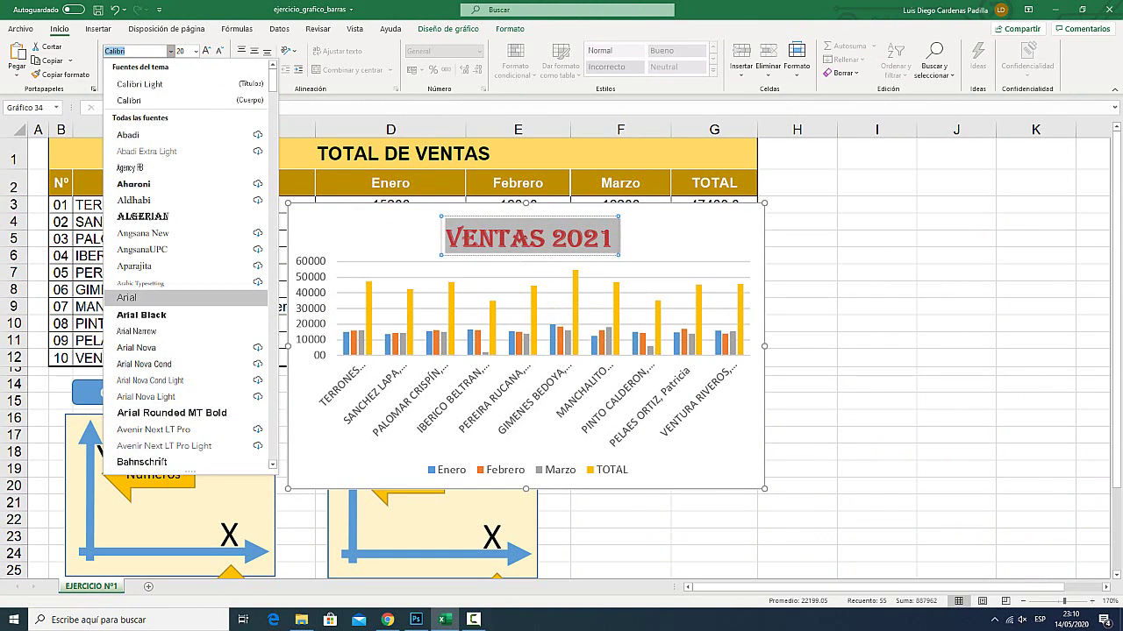
{"action": "scroll", "coordinate": [185, 263], "scroll_direction": "down", "scroll_amount": 3}
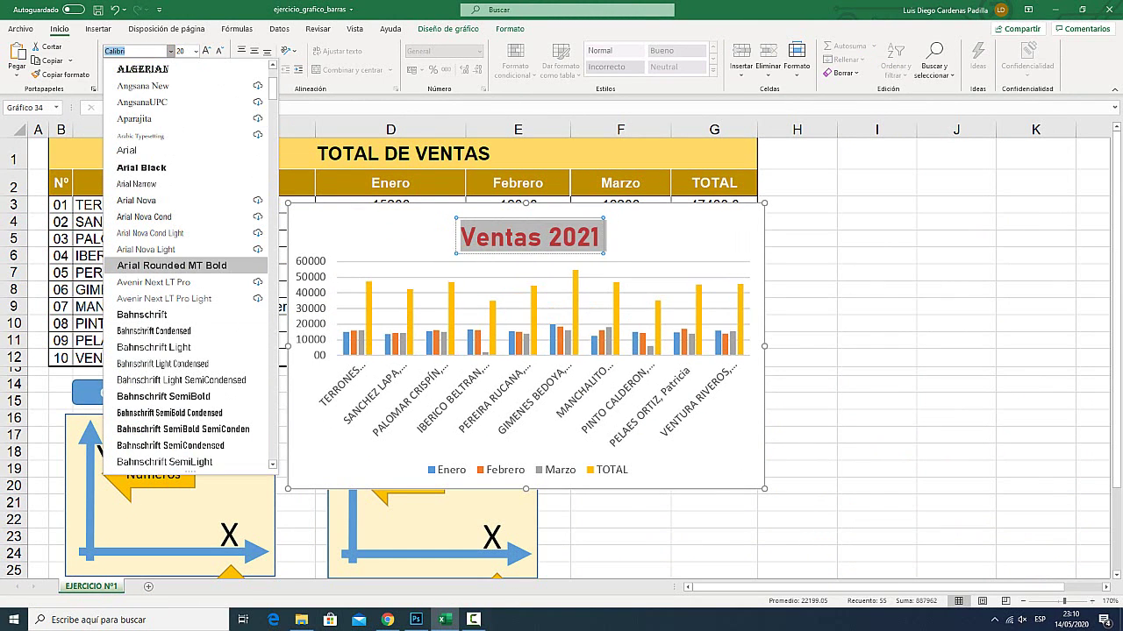
{"action": "scroll", "coordinate": [184, 263], "scroll_direction": "down", "scroll_amount": 1}
{"action": "scroll", "coordinate": [184, 283], "scroll_direction": "down", "scroll_amount": 4}
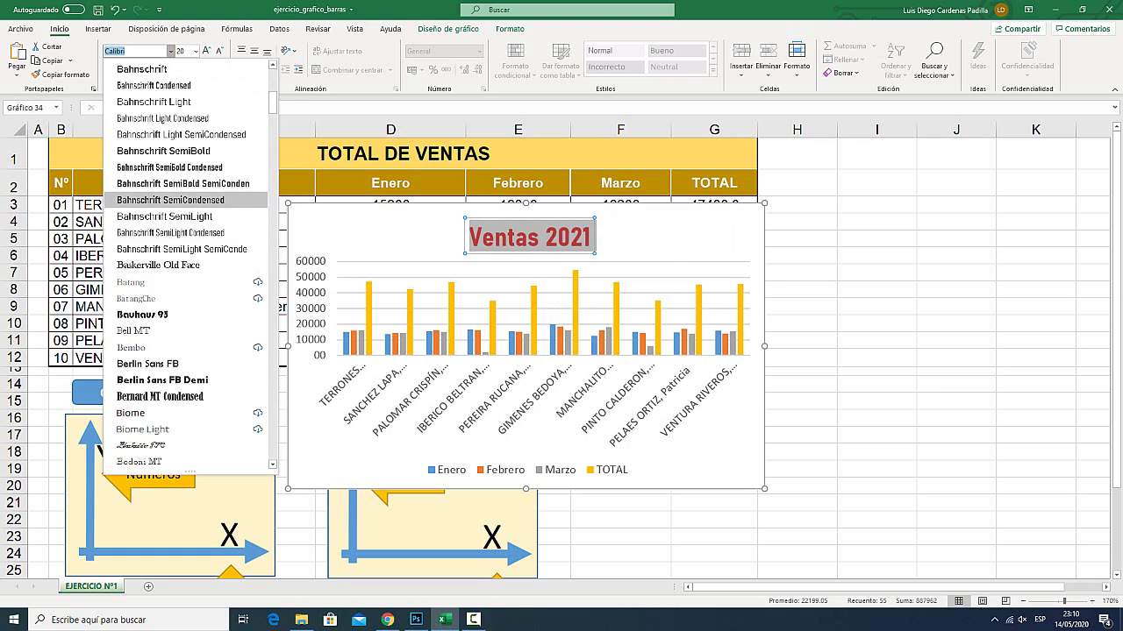
{"action": "left_click", "coordinate": [167, 200]}
{"action": "key", "text": "Escape"}
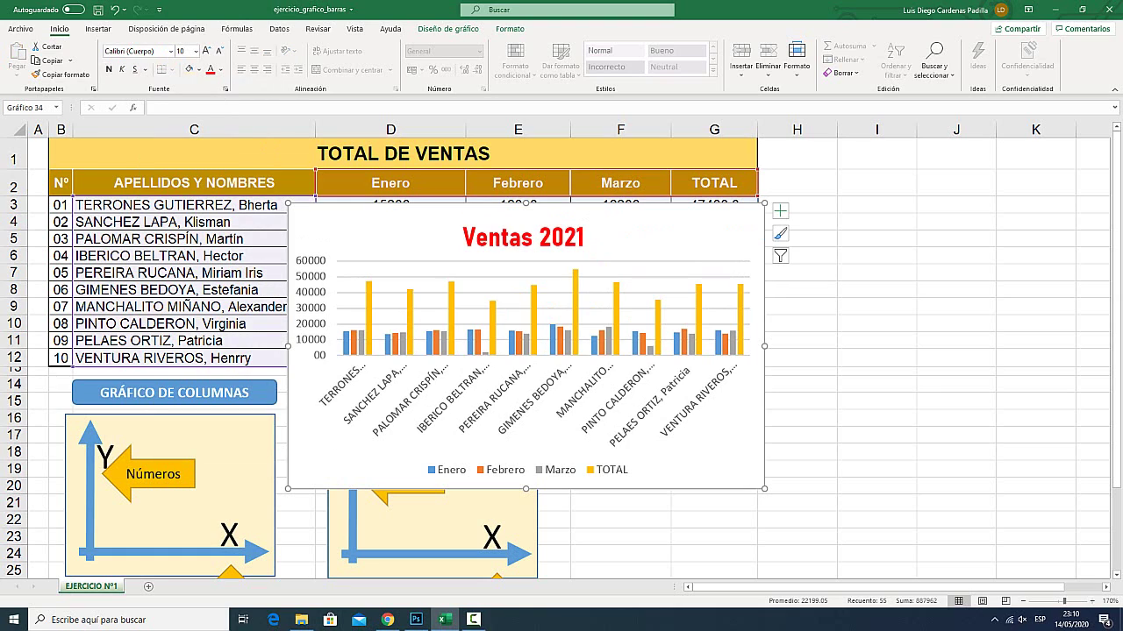
{"action": "key", "text": "super+plus"}
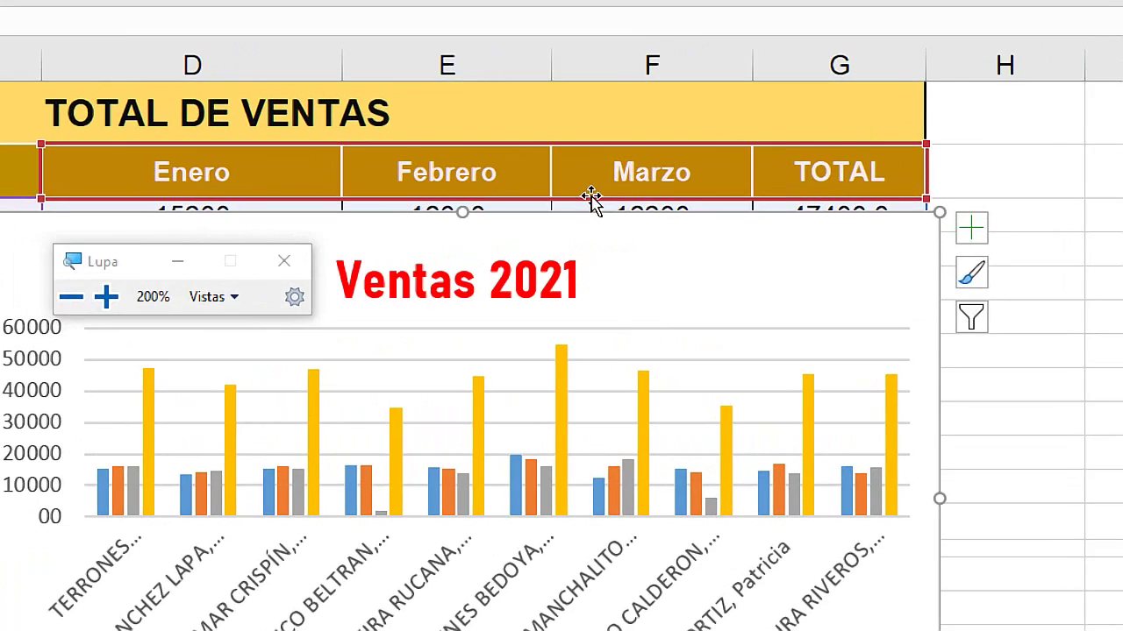
{"action": "key", "text": "super+Escape"}
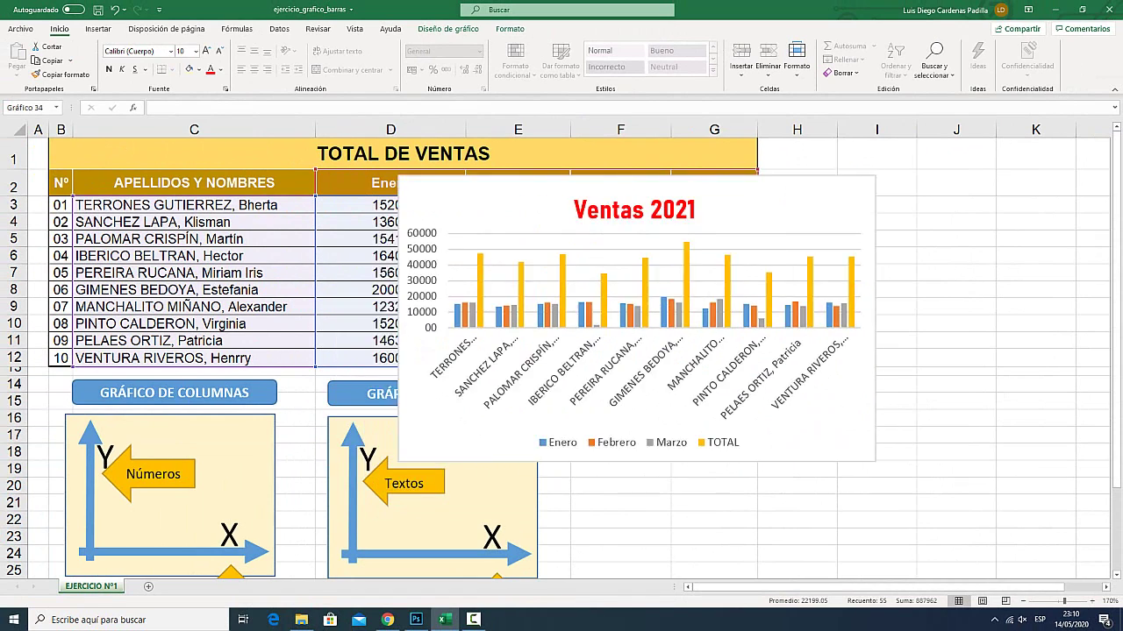
Check Títulos del eje in Chart Elements so both axes show 'Título del eje' placeholders
{"action": "key", "text": "super+plus"}
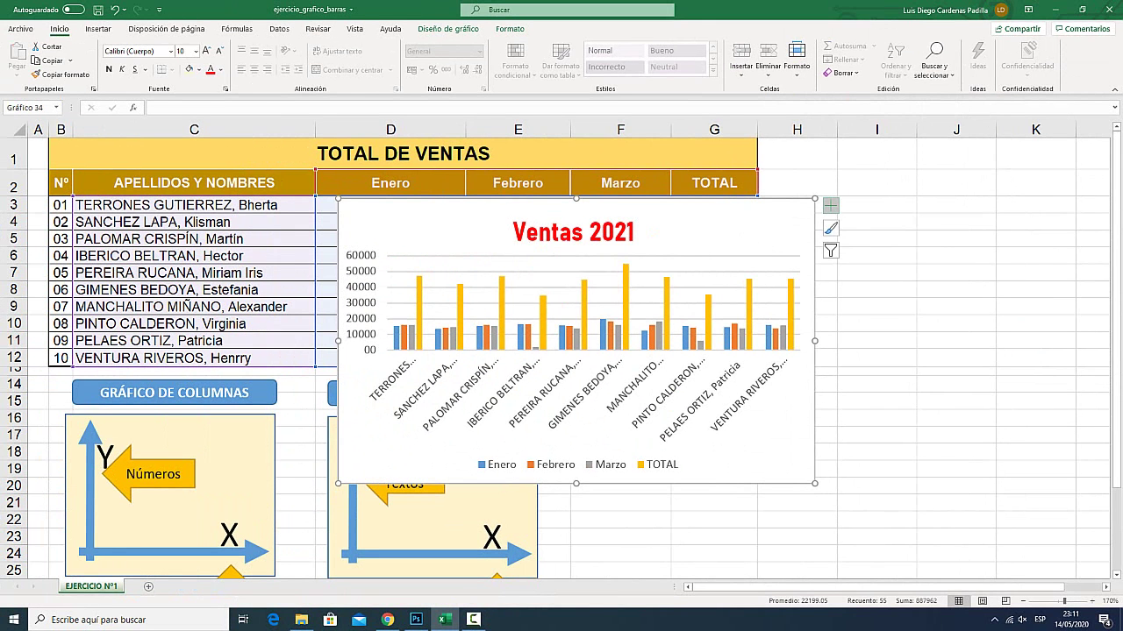
{"action": "left_click", "coordinate": [830, 205]}
{"action": "left_click", "coordinate": [859, 232]}
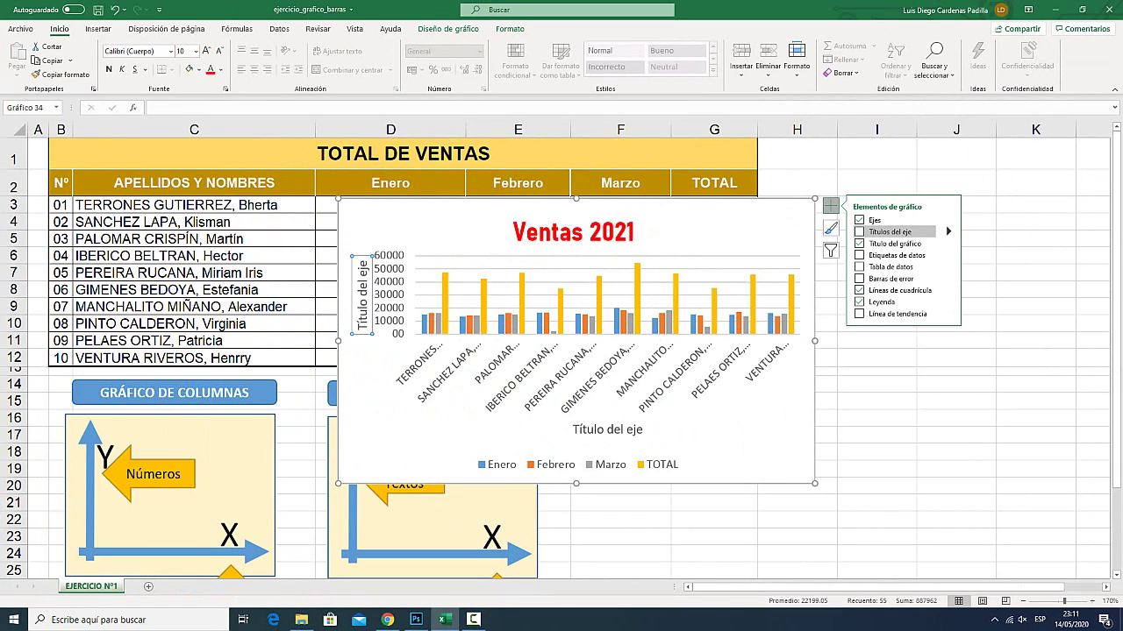
{"action": "key", "text": "super+plus"}
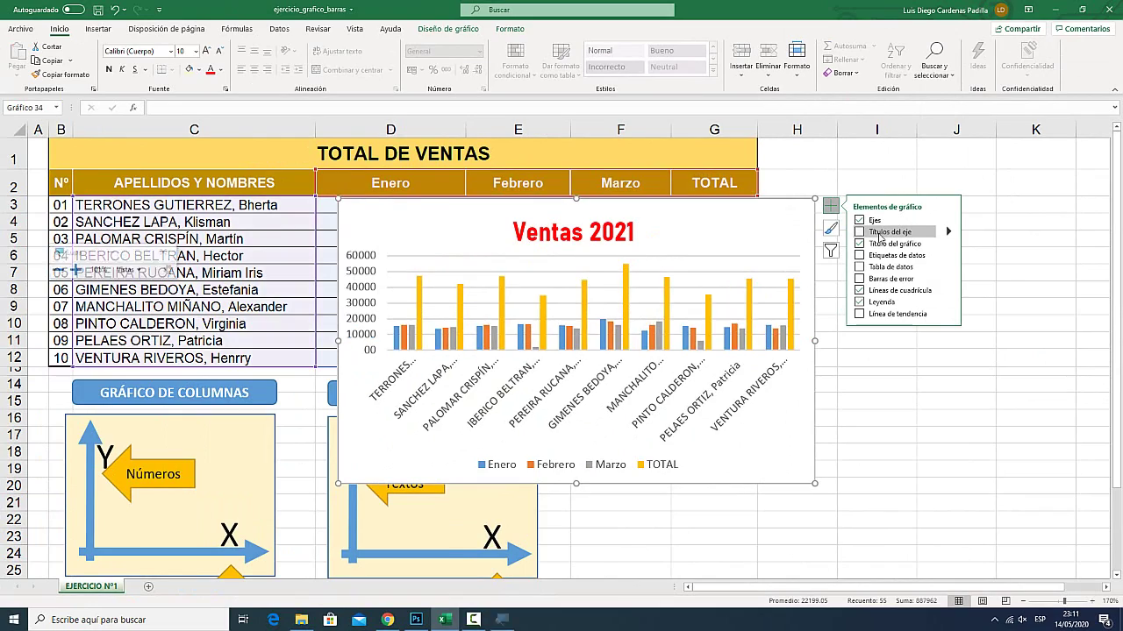
{"action": "key", "text": "super+minus"}
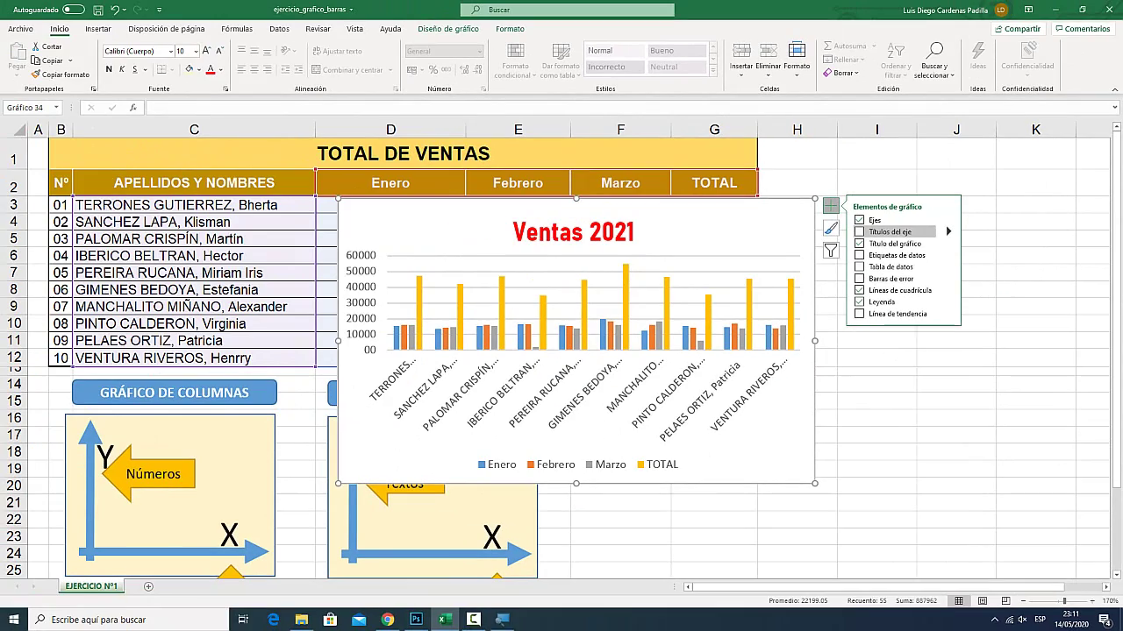
{"action": "left_click", "coordinate": [886, 231]}
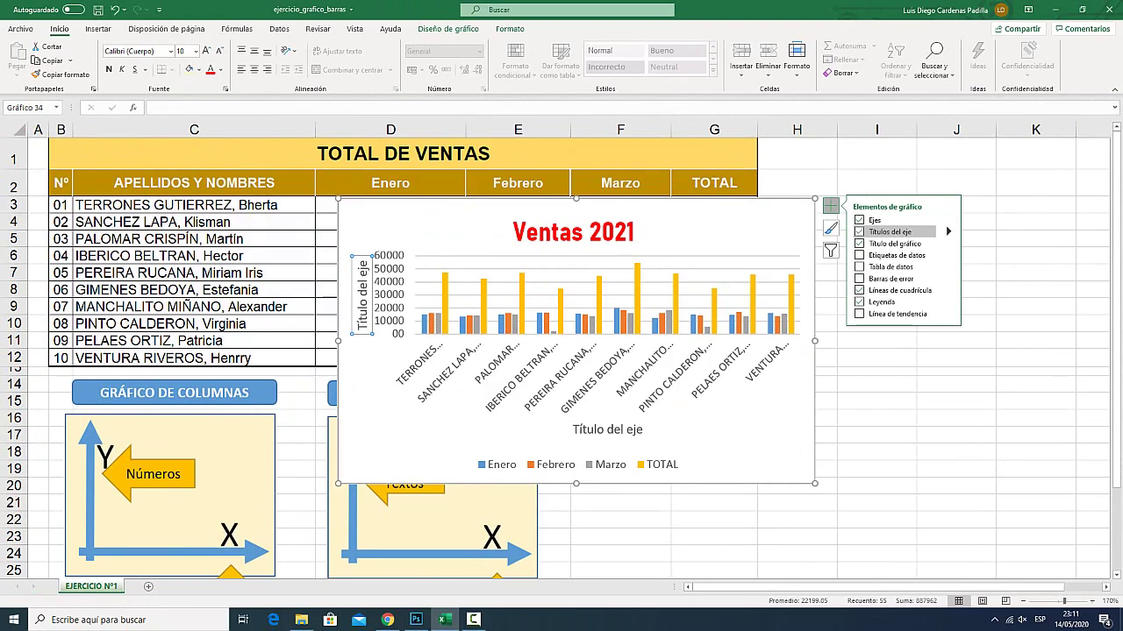
{"action": "key", "text": "super+plus"}
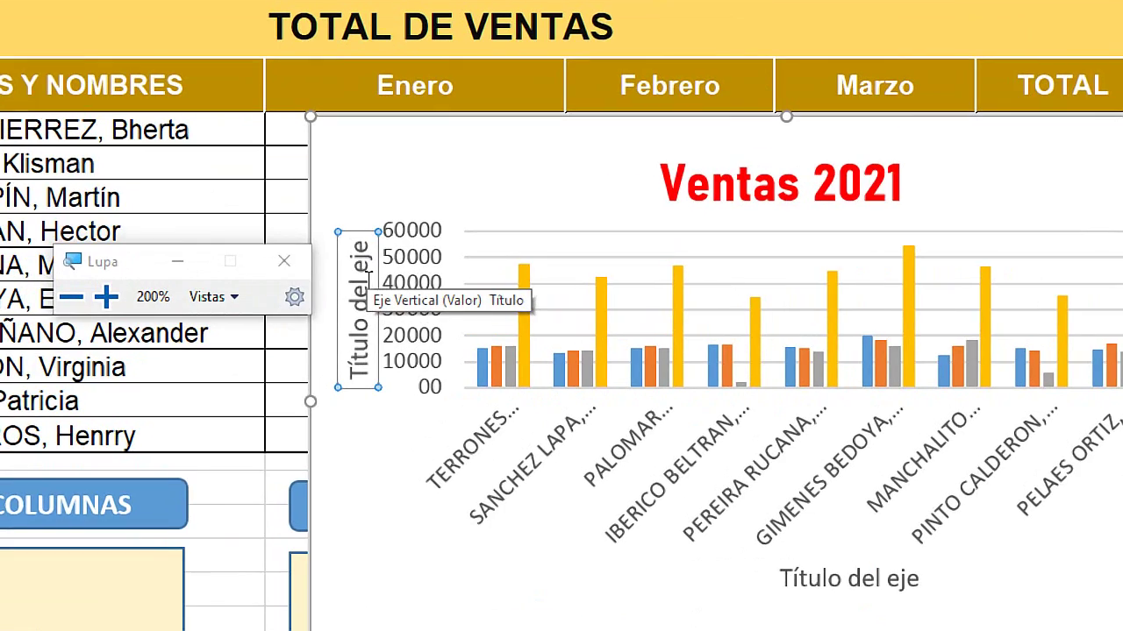
{"action": "key", "text": "super+minus"}
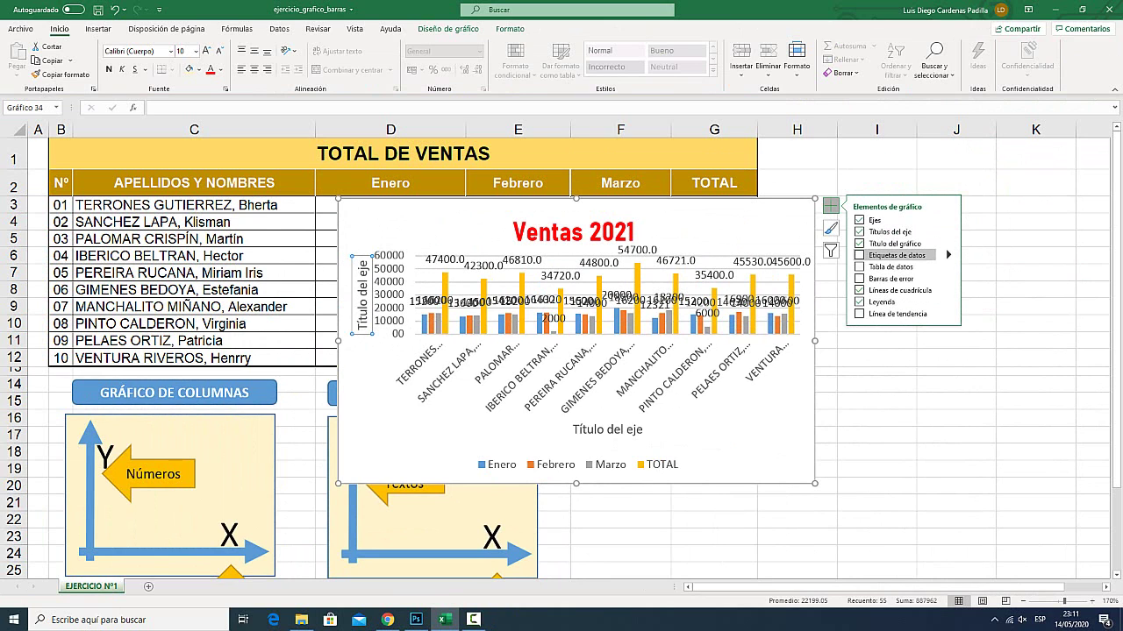
{"action": "key", "text": "super+plus"}
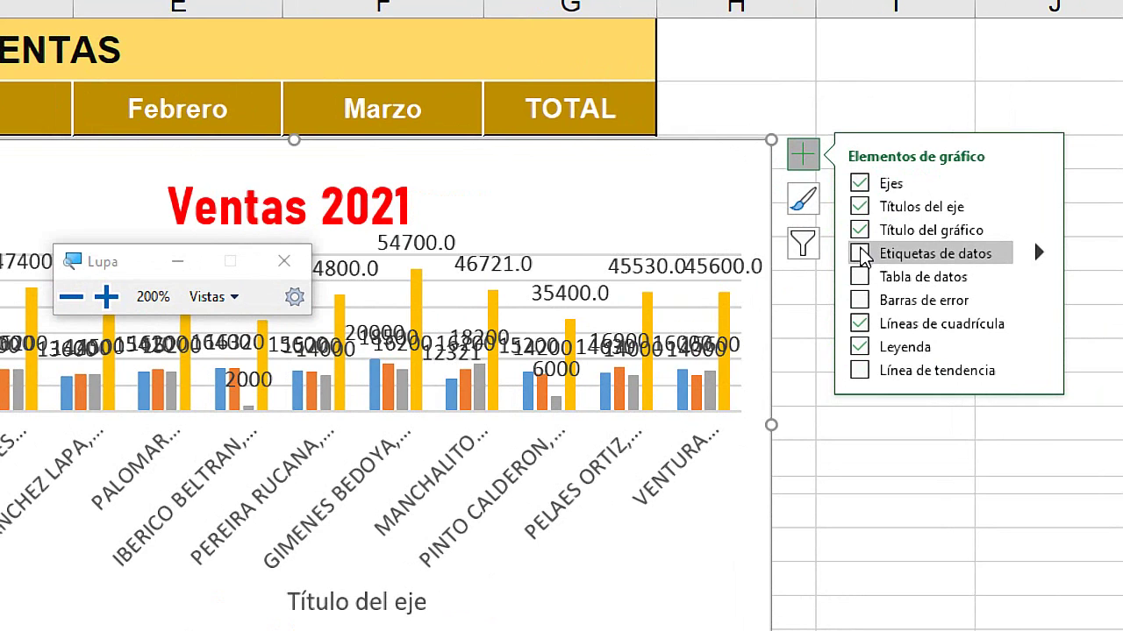
{"action": "key", "text": "super+Escape"}
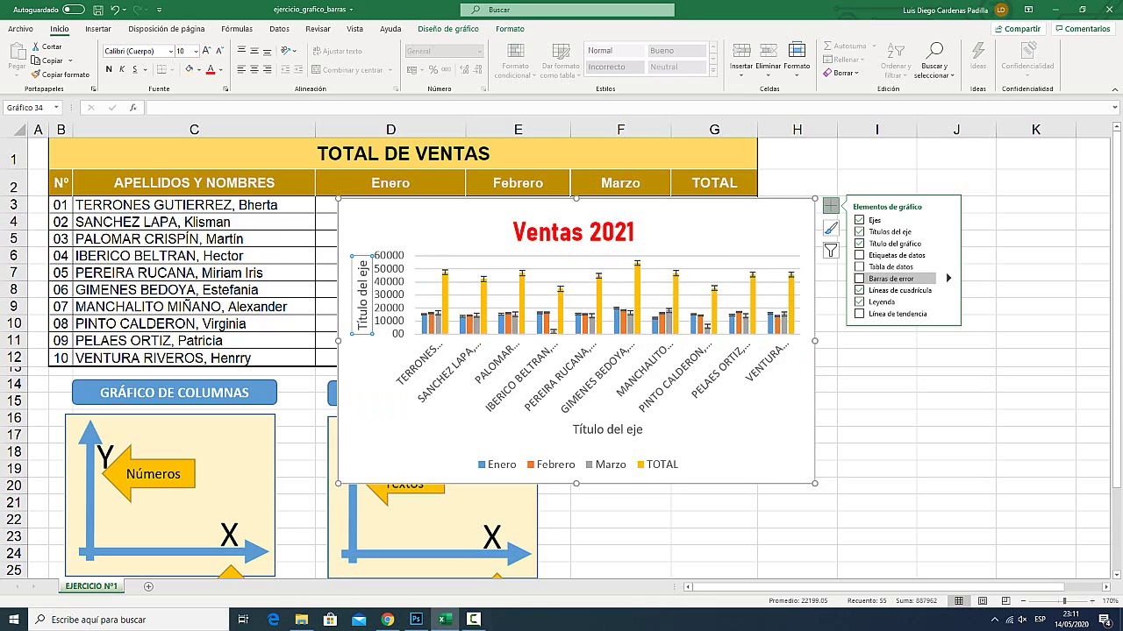
{"action": "key", "text": "super+plus"}
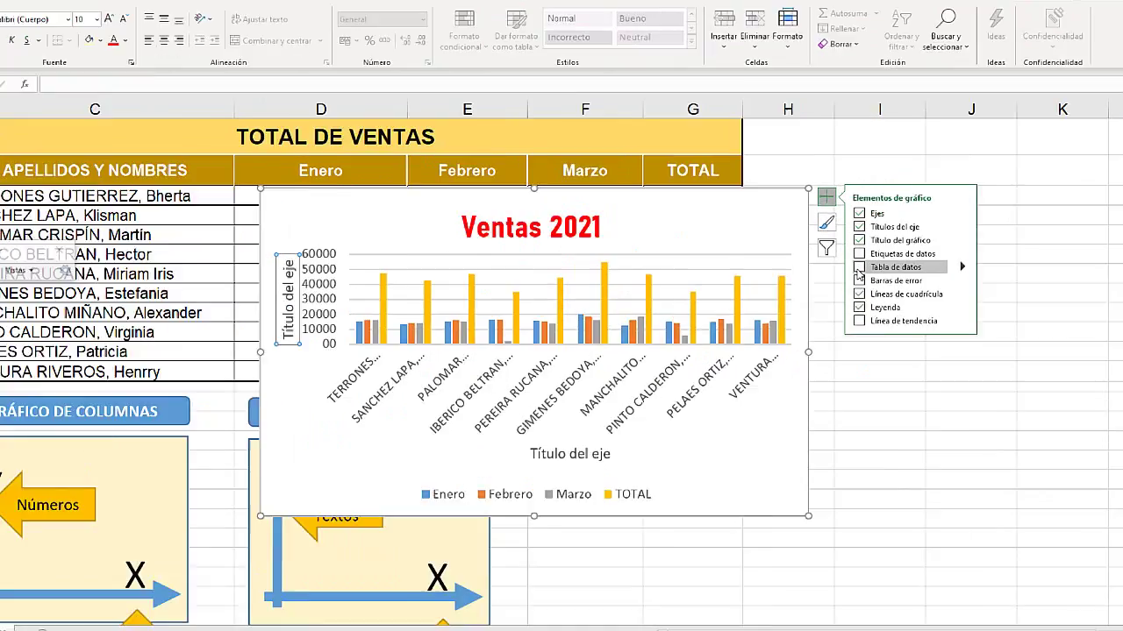
{"action": "key", "text": "super+Escape"}
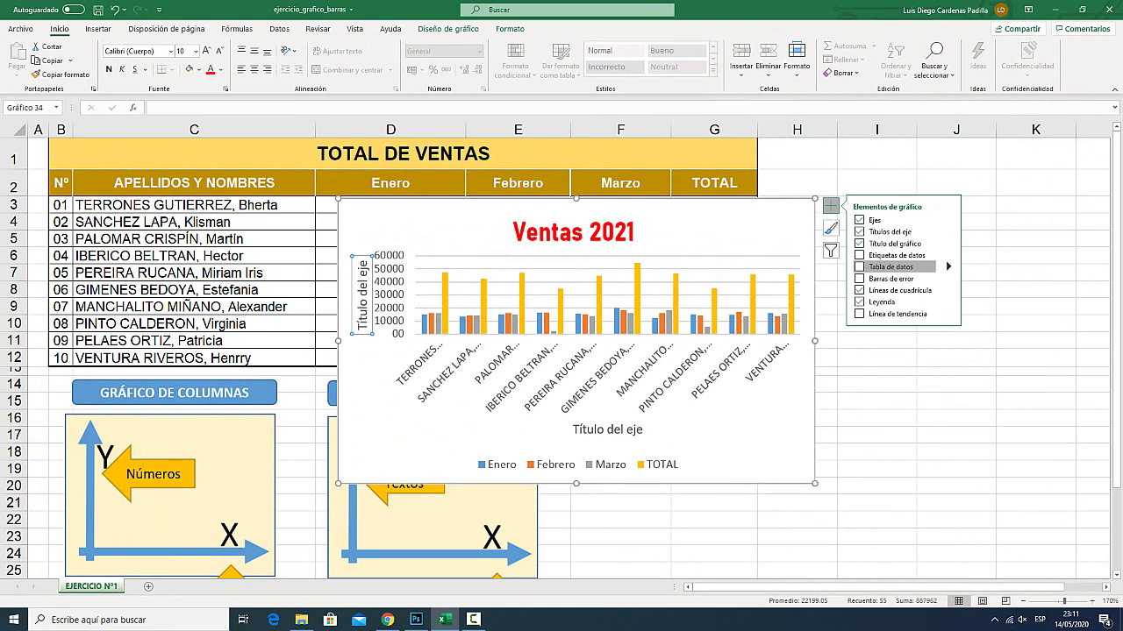
{"action": "left_click", "coordinate": [860, 267]}
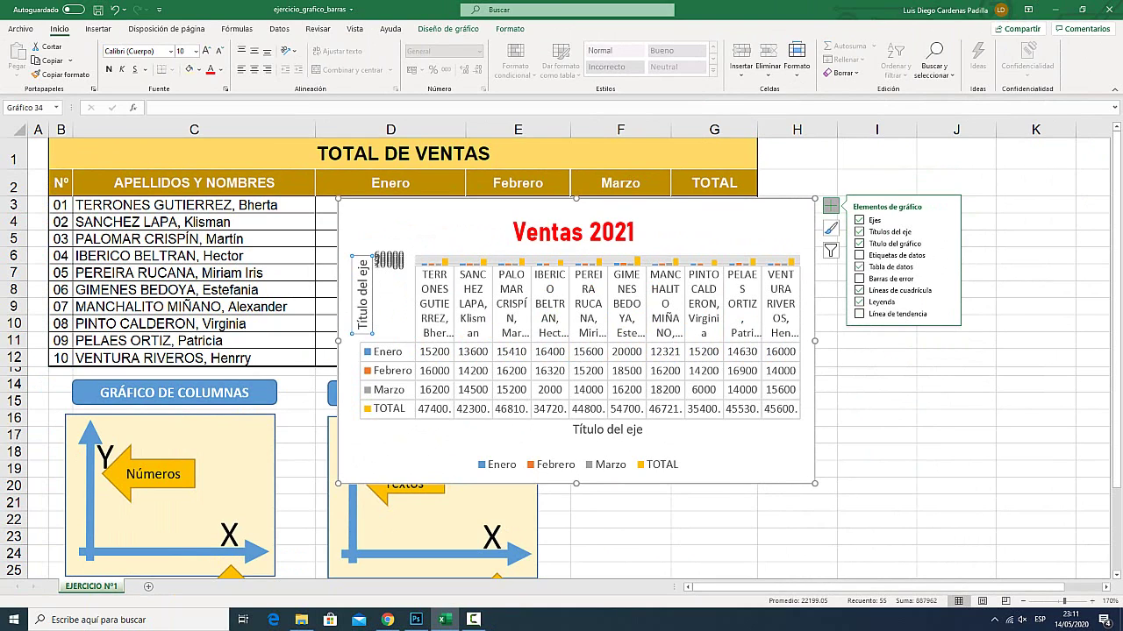
{"action": "left_click", "coordinate": [860, 267]}
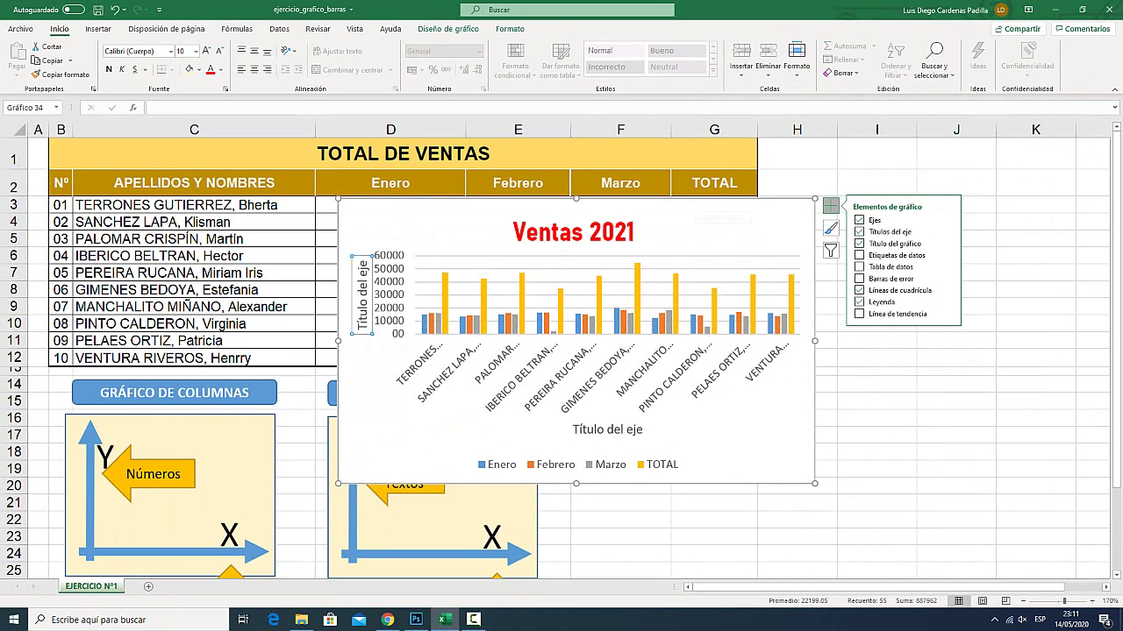
{"action": "key", "text": "Escape"}
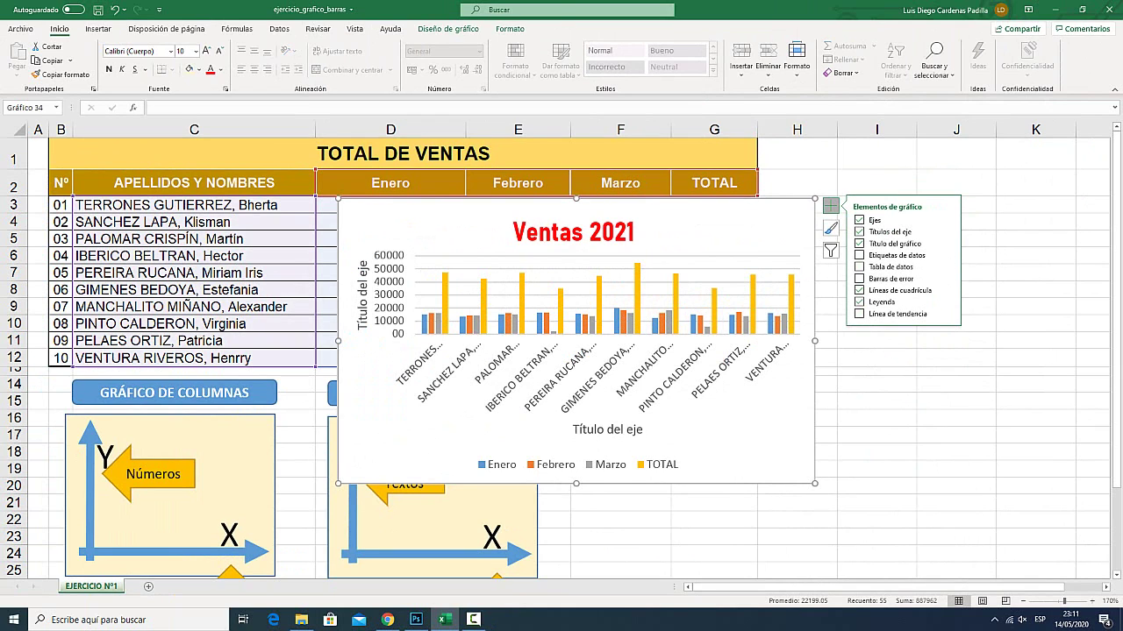
Delete the Ventas 2021 chart and select the worker names plus the TOTAL column
{"action": "key", "text": "Delete"}
{"action": "left_click", "coordinate": [877, 263]}
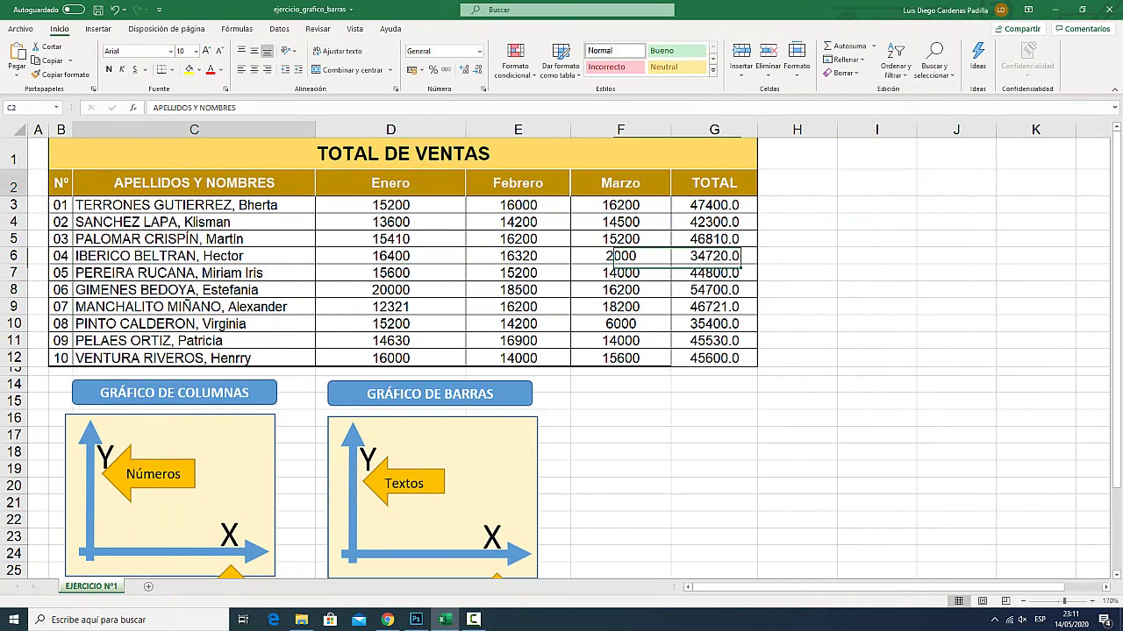
{"action": "left_click_drag", "start_coordinate": [194, 183], "coordinate": [194, 357]}
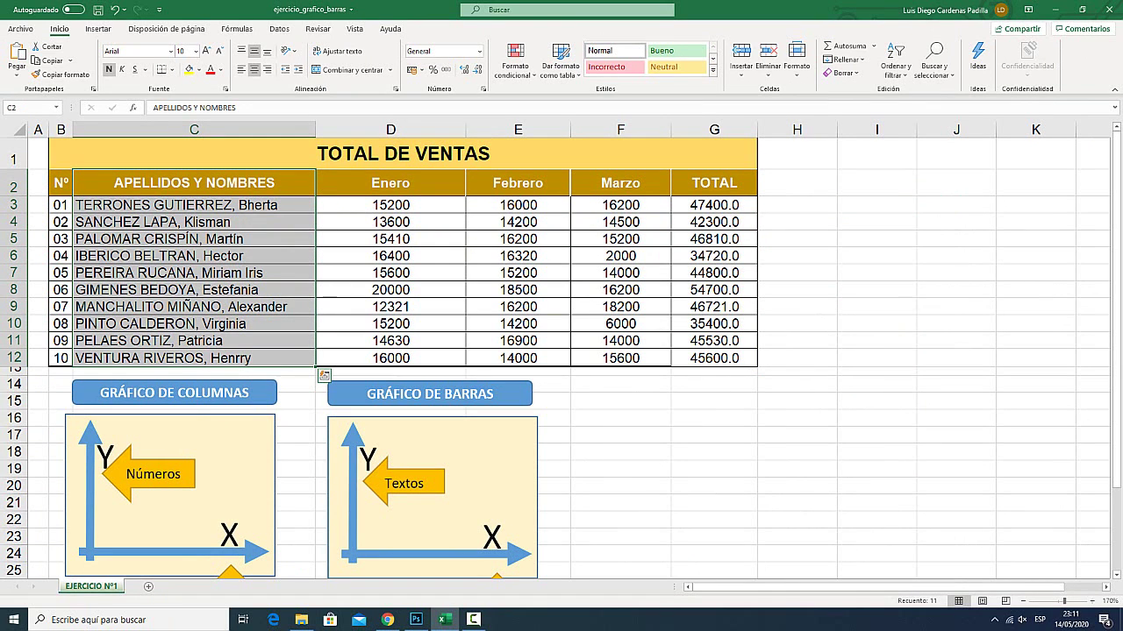
{"action": "left_click_drag", "start_coordinate": [714, 183], "coordinate": [714, 358]}
Insert a 2-D clustered column chart of the selection and nudge it up and right
{"action": "left_click", "coordinate": [98, 29]}
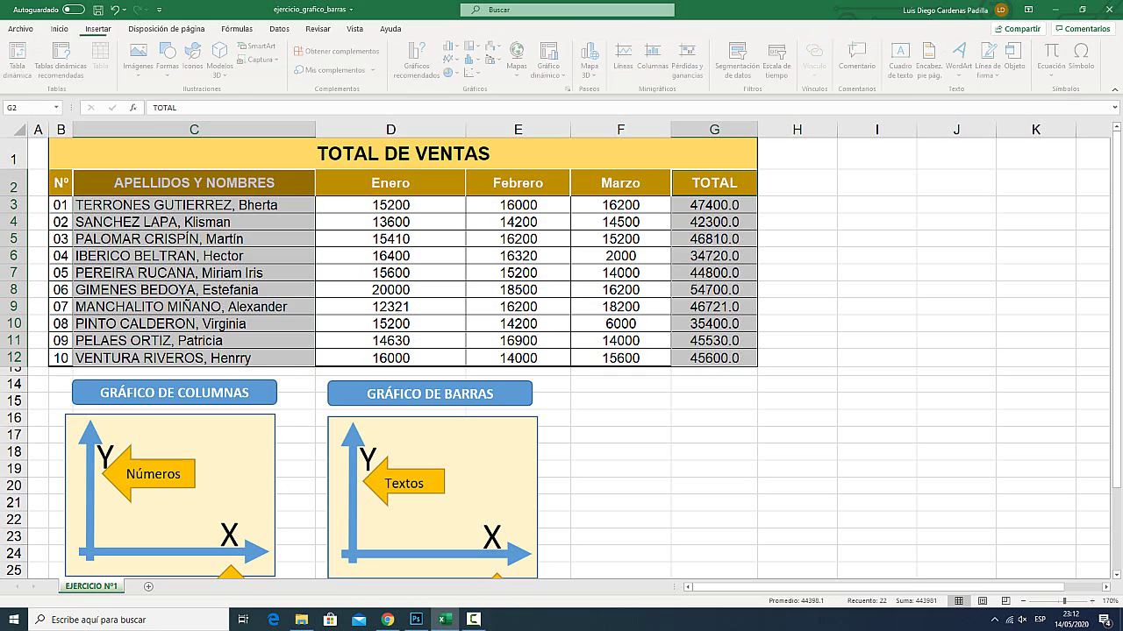
{"action": "left_click", "coordinate": [453, 45]}
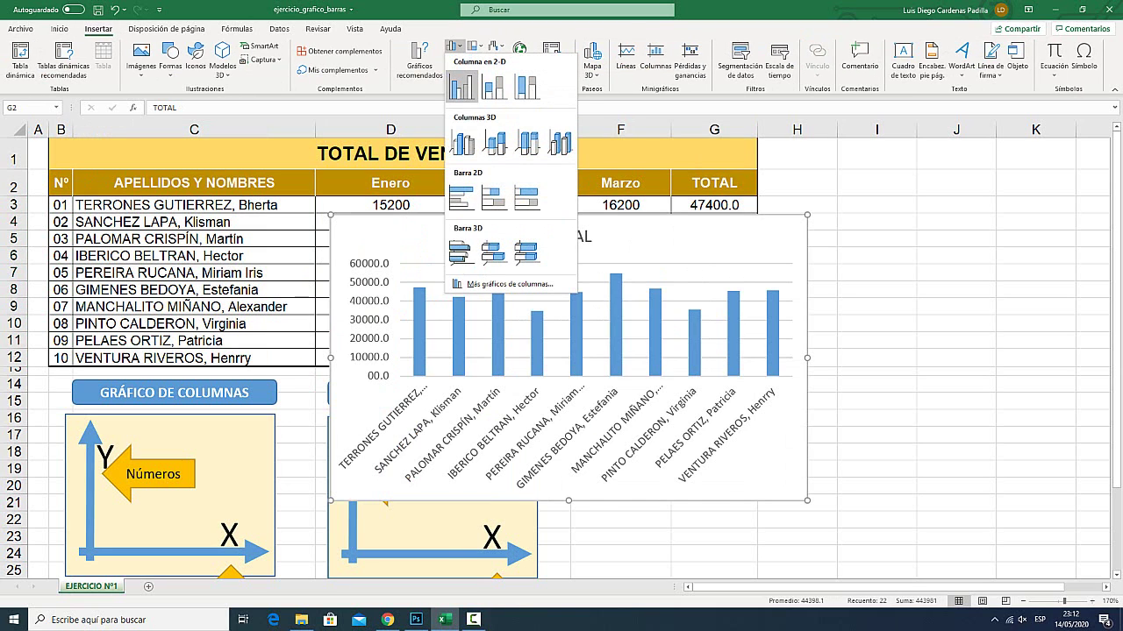
{"action": "left_click", "coordinate": [461, 86]}
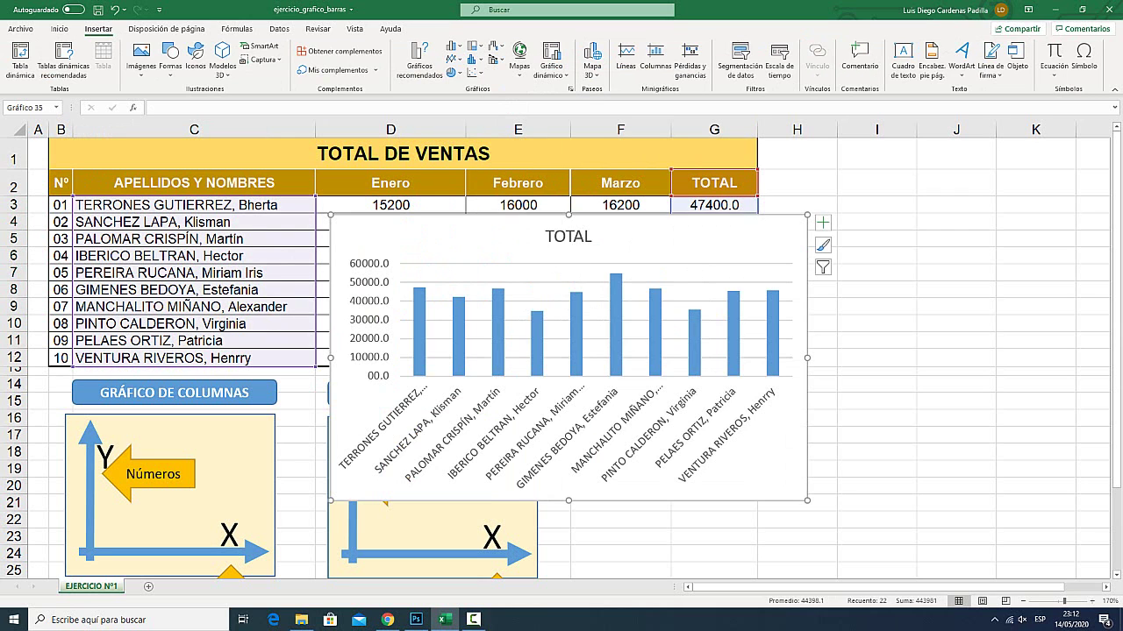
{"action": "left_click_drag", "start_coordinate": [568, 351], "coordinate": [586, 330]}
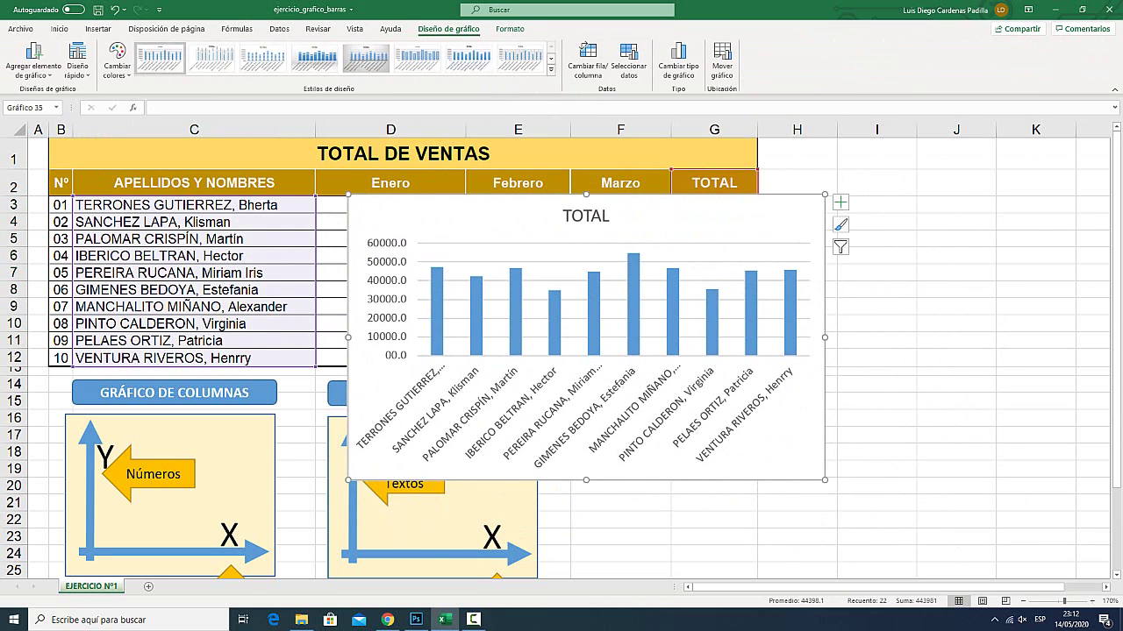
Add axis titles and value labels above each column of the TOTAL chart
{"action": "key", "text": "super+plus"}
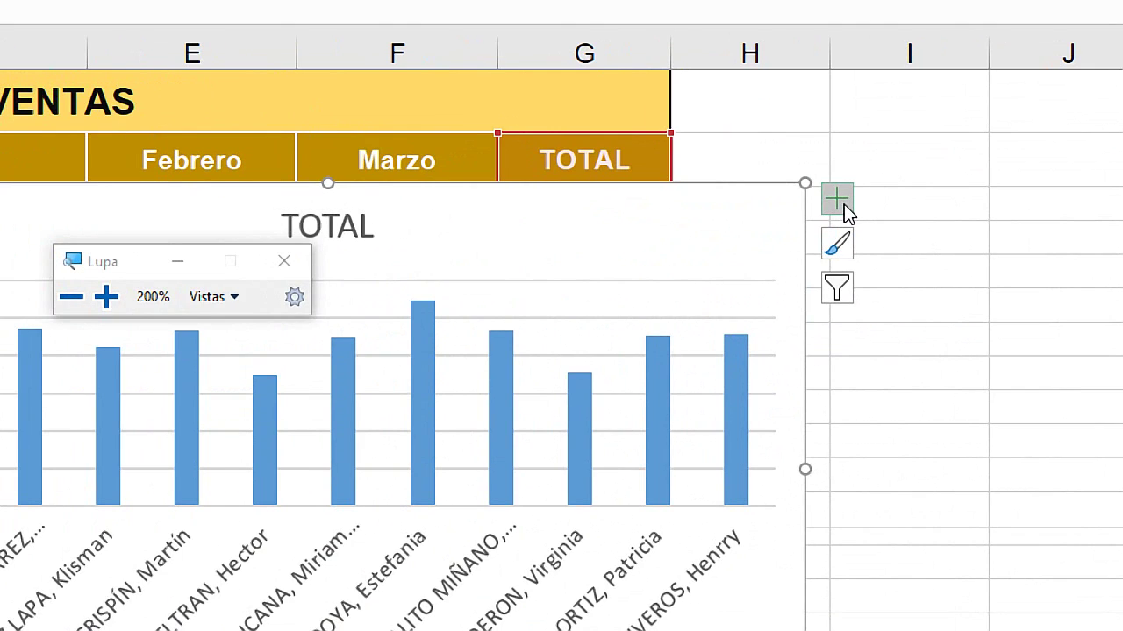
{"action": "left_click", "coordinate": [838, 200]}
{"action": "key", "text": "super+Escape"}
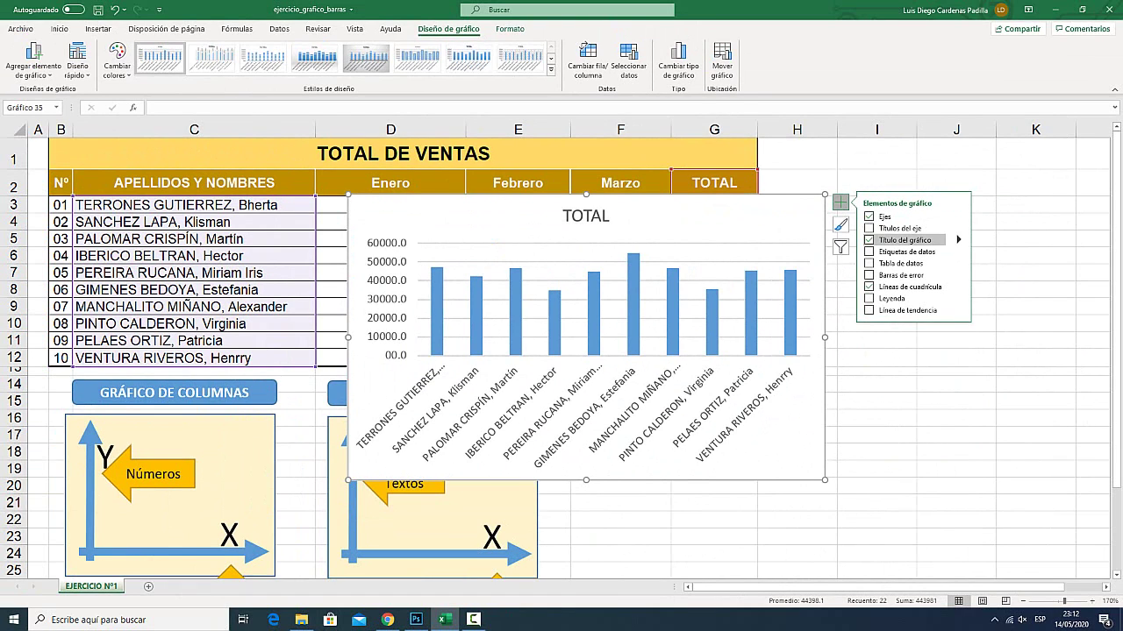
{"action": "left_click", "coordinate": [869, 228]}
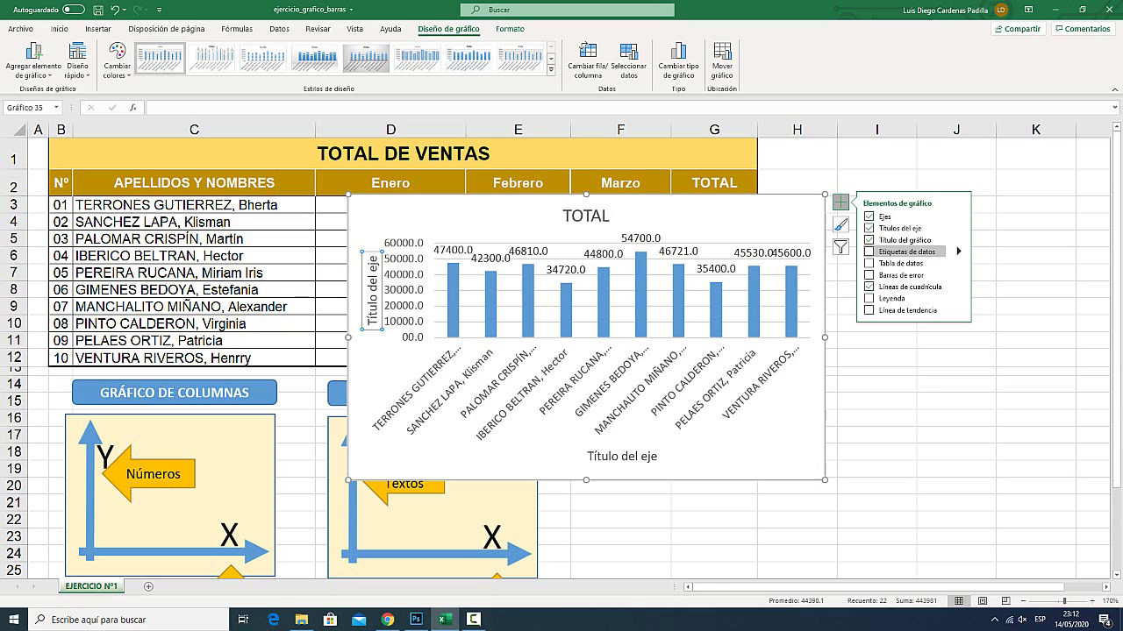
{"action": "key", "text": "super+plus"}
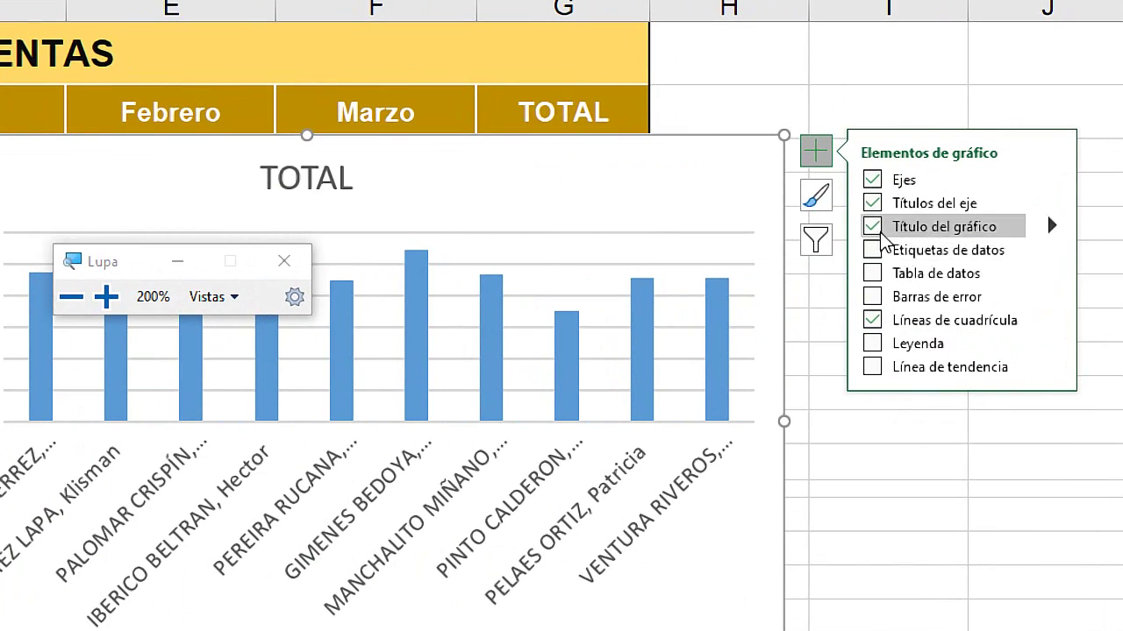
{"action": "left_click", "coordinate": [873, 250]}
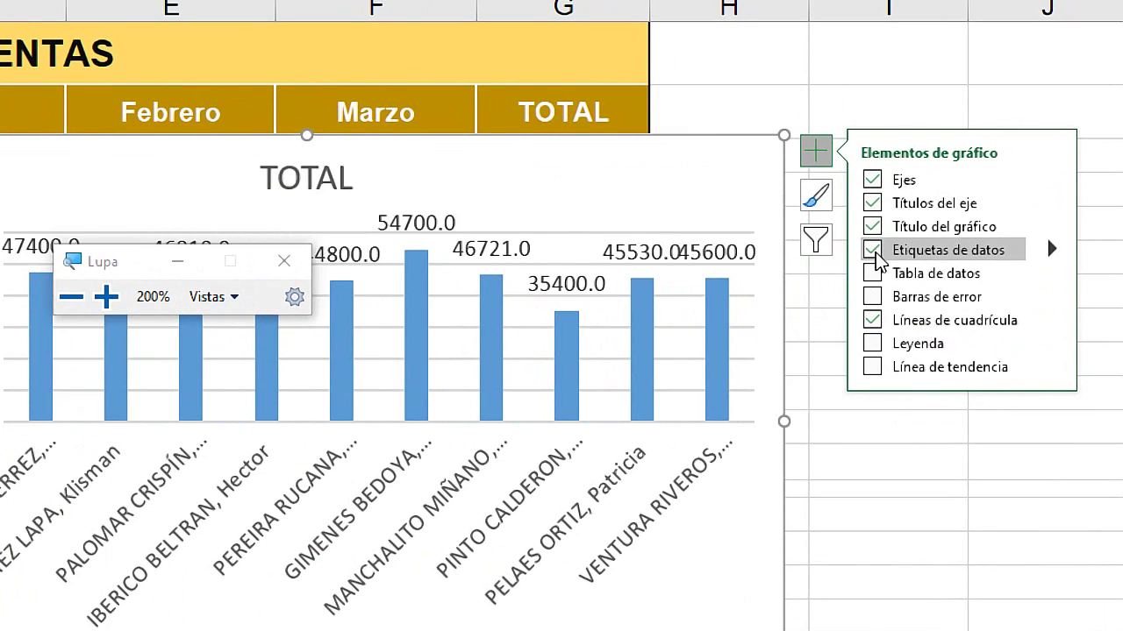
{"action": "key", "text": "super+Escape"}
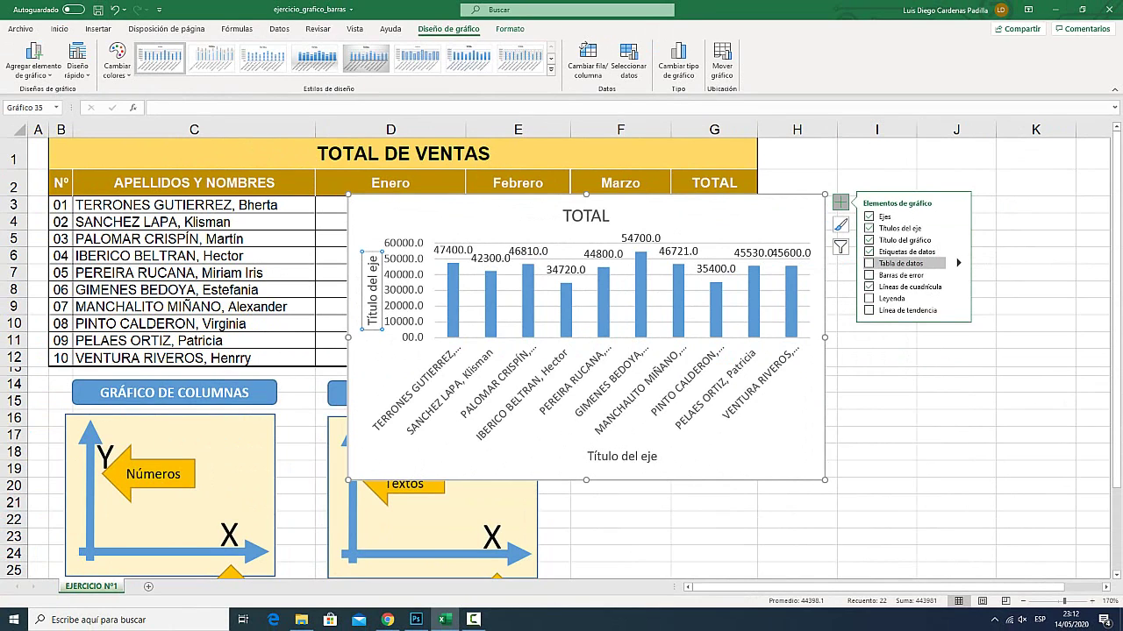
Try a data table beneath the chart, then remove it again
{"action": "left_click", "coordinate": [895, 264]}
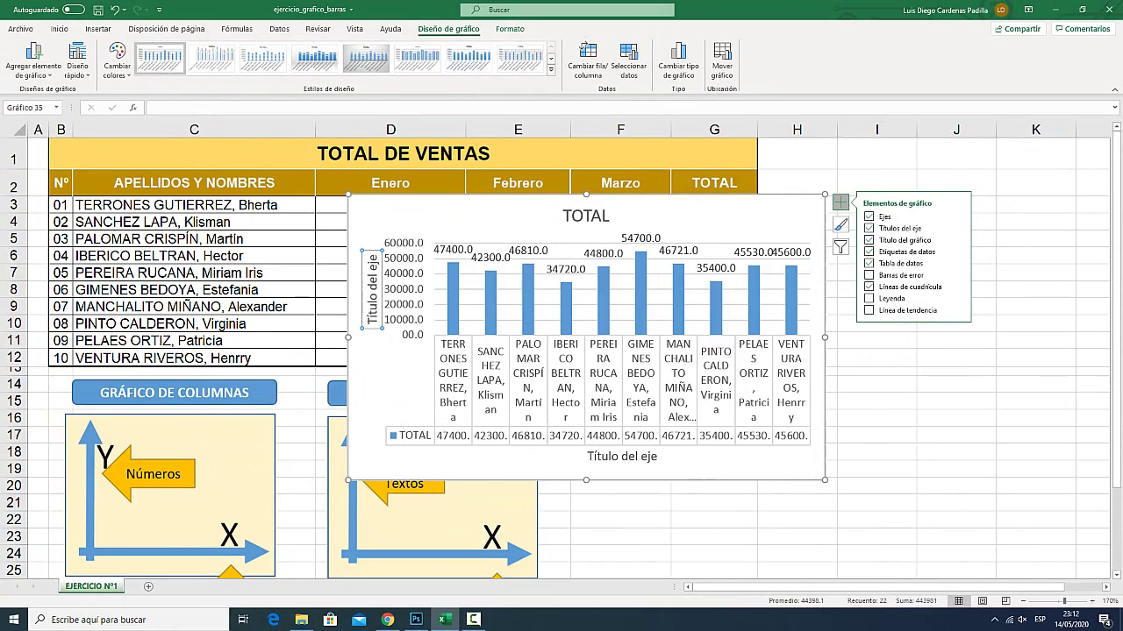
{"action": "key", "text": "super+plus"}
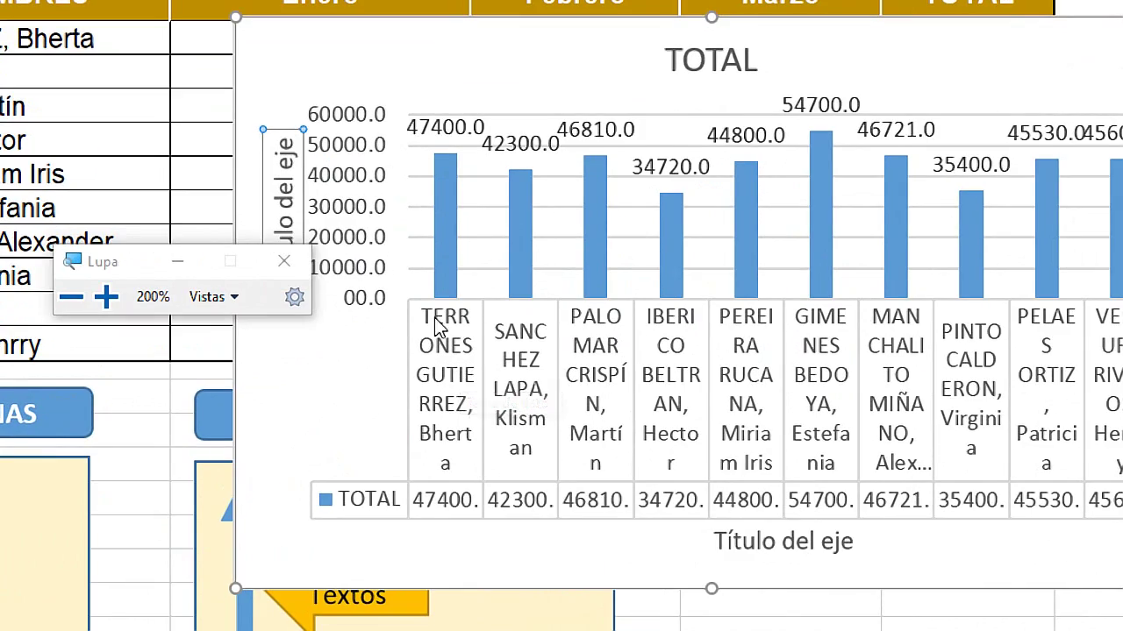
{"action": "key", "text": "super+Escape"}
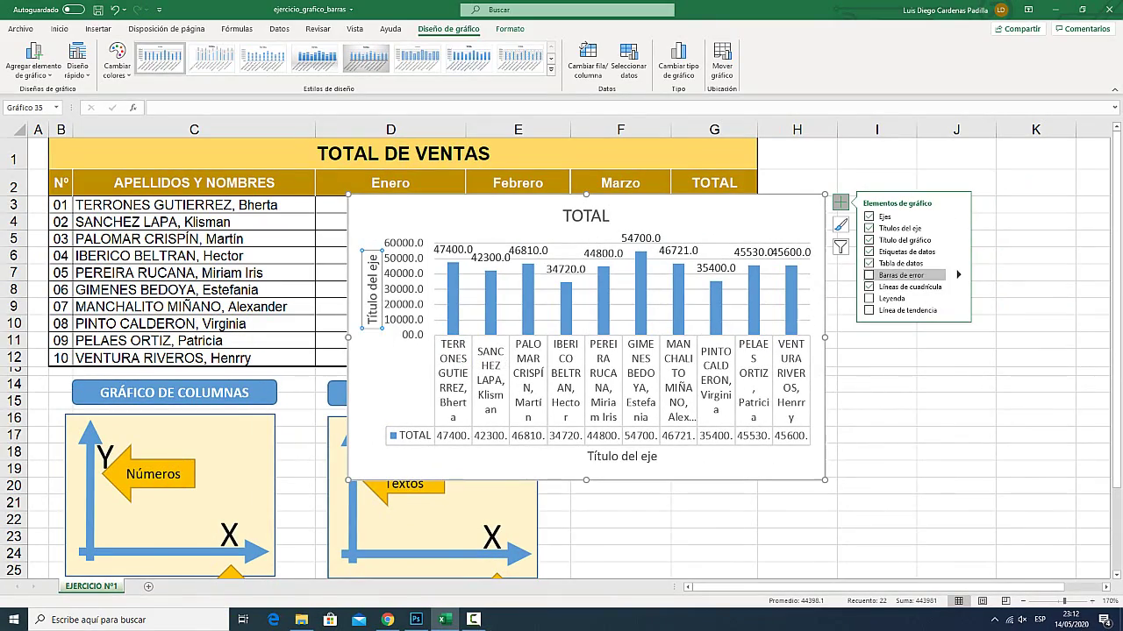
{"action": "left_click", "coordinate": [895, 263]}
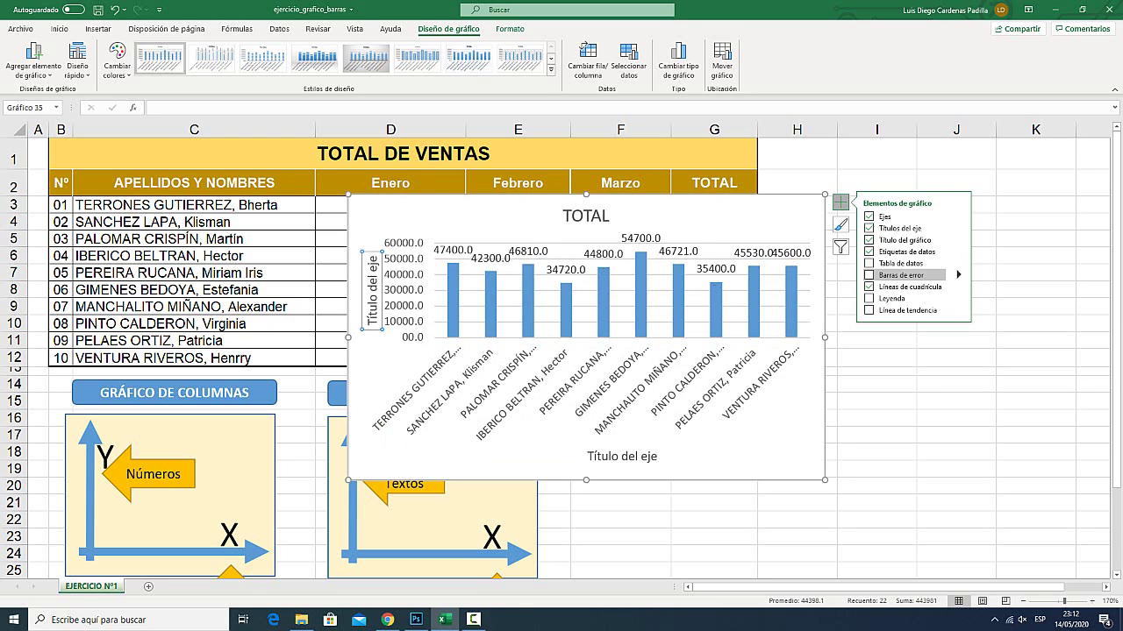
{"action": "key", "text": "super+plus"}
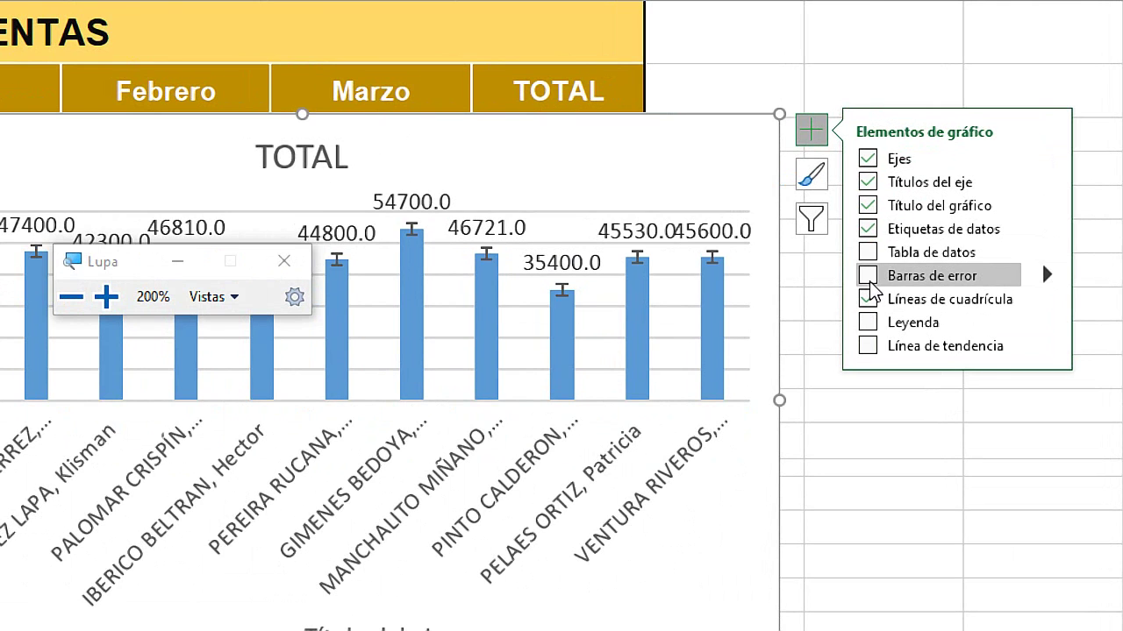
{"action": "key", "text": "super+Escape"}
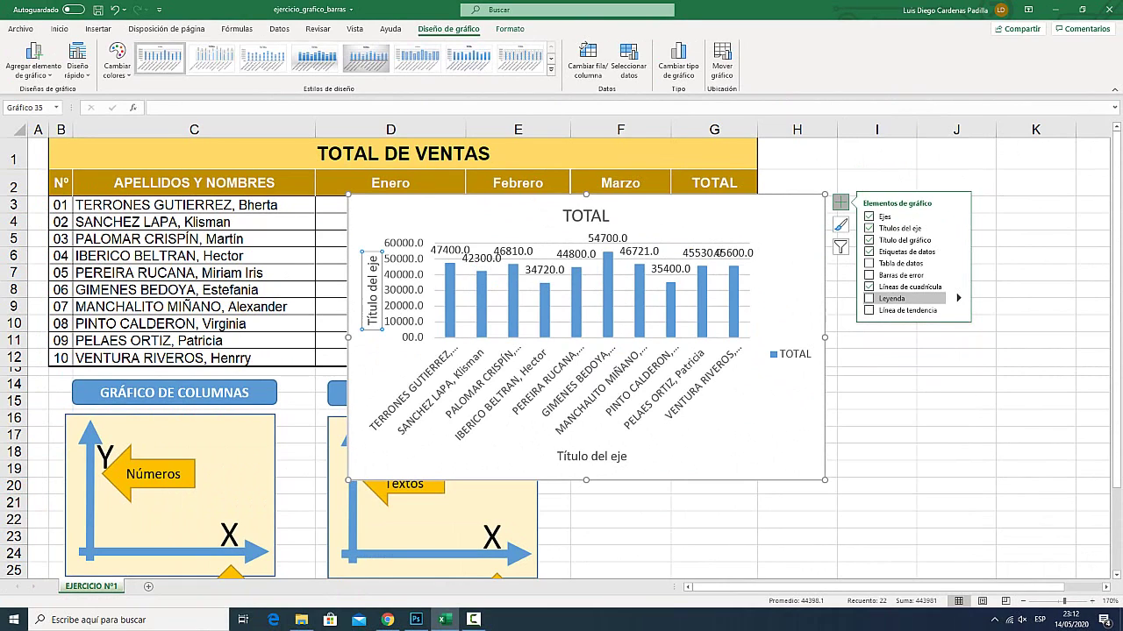
Add a legend to the TOTAL chart and close the chart elements list
{"action": "left_click", "coordinate": [891, 298]}
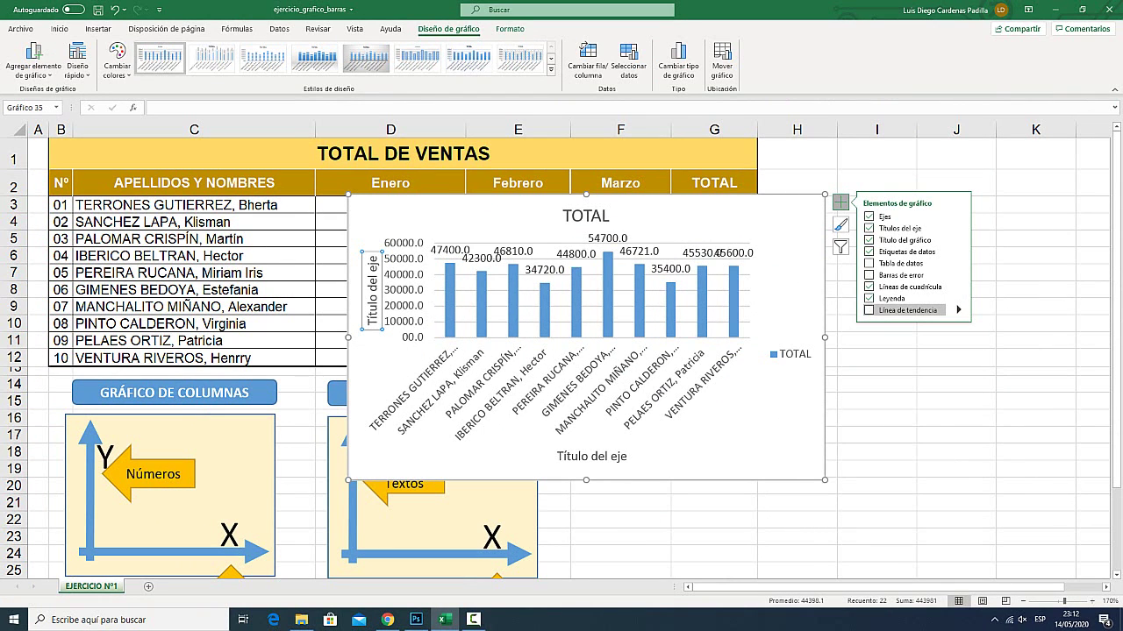
{"action": "key", "text": "super+plus"}
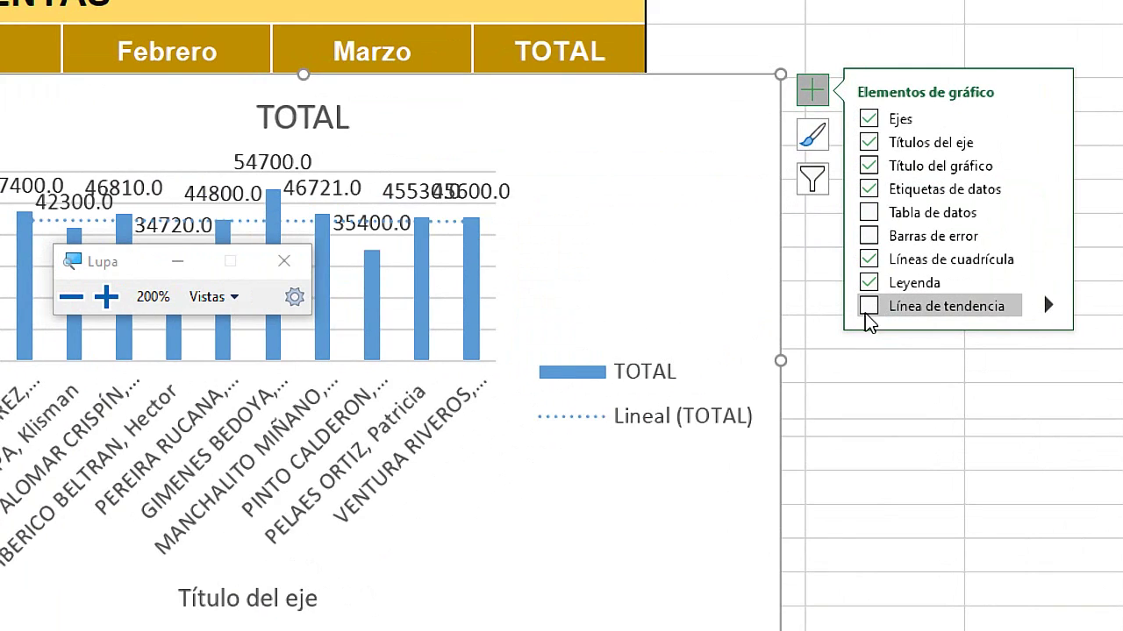
{"action": "key", "text": "super+Escape"}
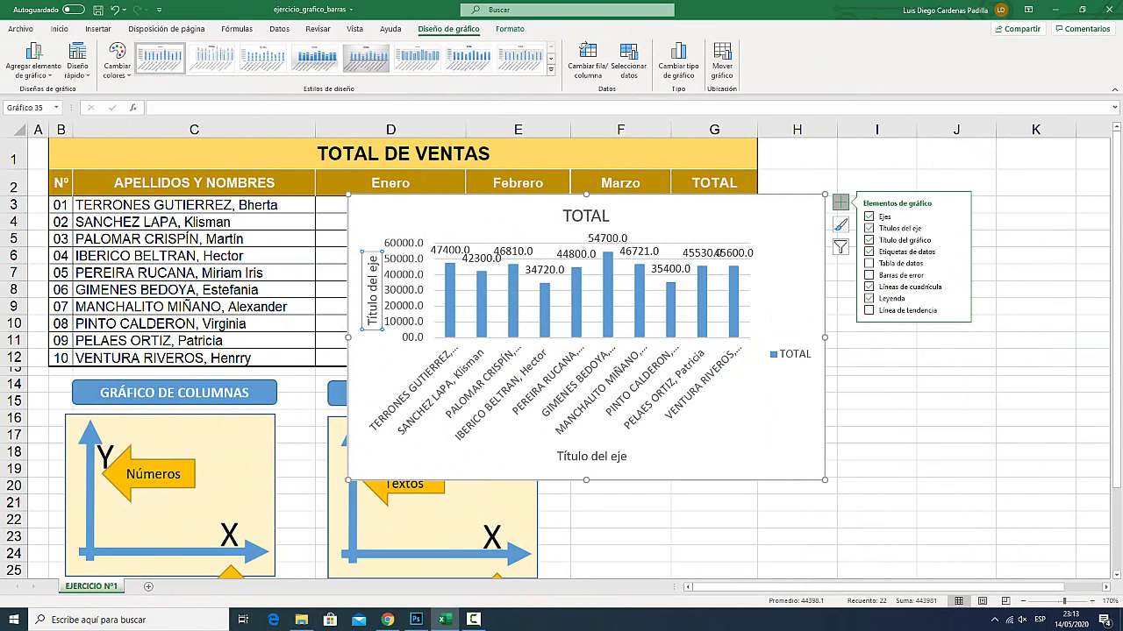
{"action": "left_click", "coordinate": [796, 155]}
Stretch the TOTAL chart out toward column K and select its value labels
{"action": "left_click", "coordinate": [781, 412]}
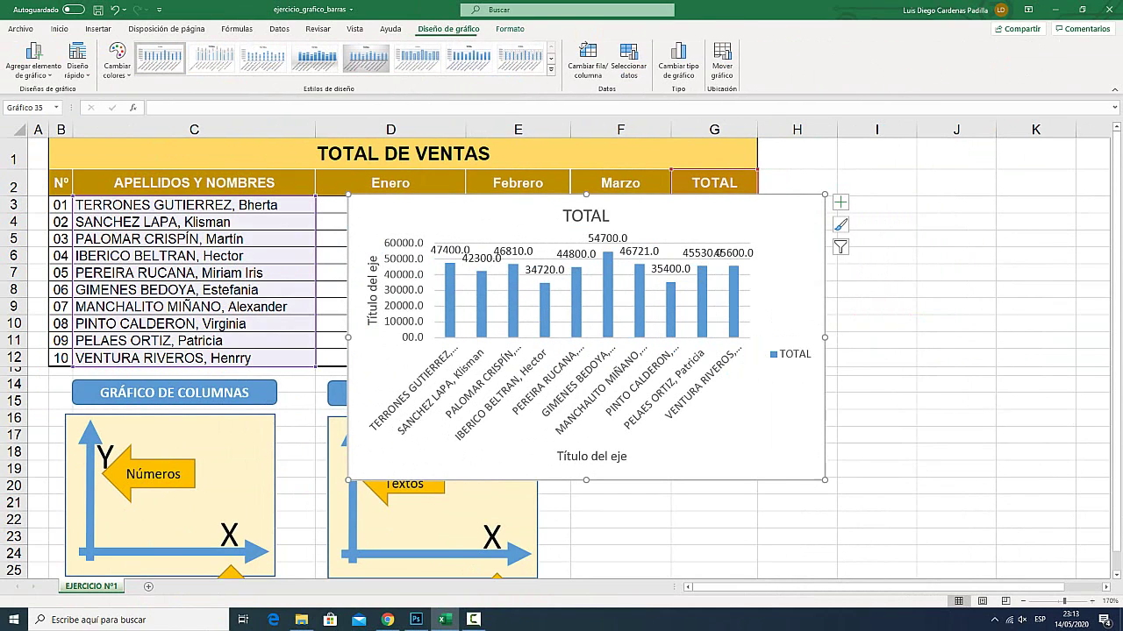
{"action": "left_click_drag", "start_coordinate": [824, 480], "coordinate": [1023, 522]}
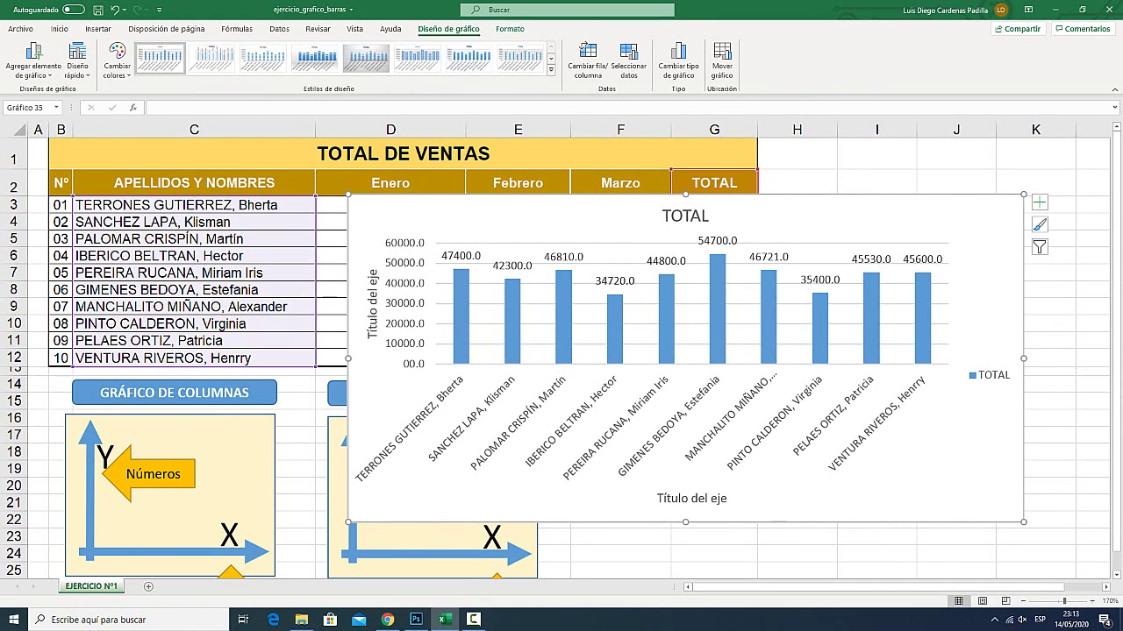
{"action": "left_click", "coordinate": [566, 263]}
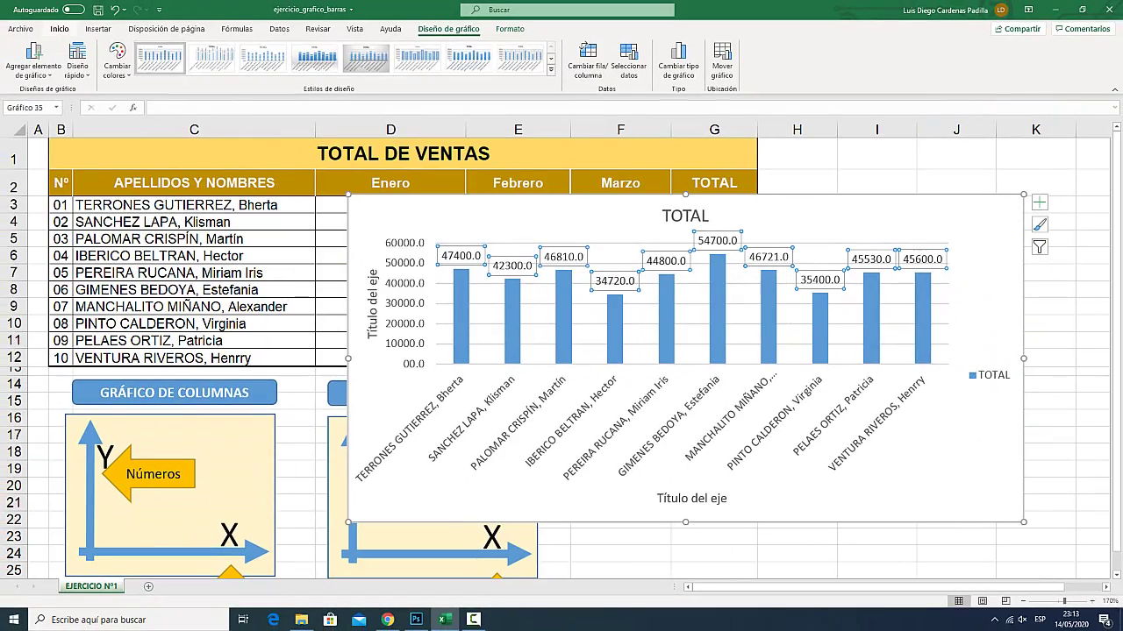
Shrink the value labels to size 6, make them bold and colour them dark gold
{"action": "key", "text": "super+plus"}
{"action": "left_click", "coordinate": [56, 30]}
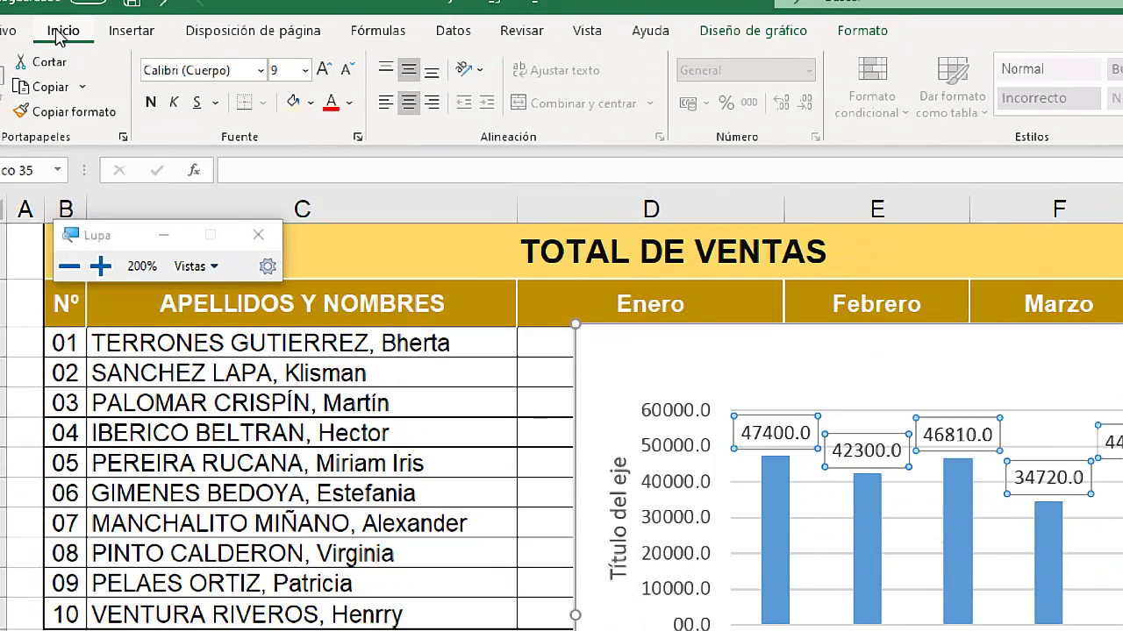
{"action": "key", "text": "super+Escape"}
{"action": "left_click", "coordinate": [219, 50]}
{"action": "left_click", "coordinate": [220, 51]}
{"action": "left_click", "coordinate": [219, 51]}
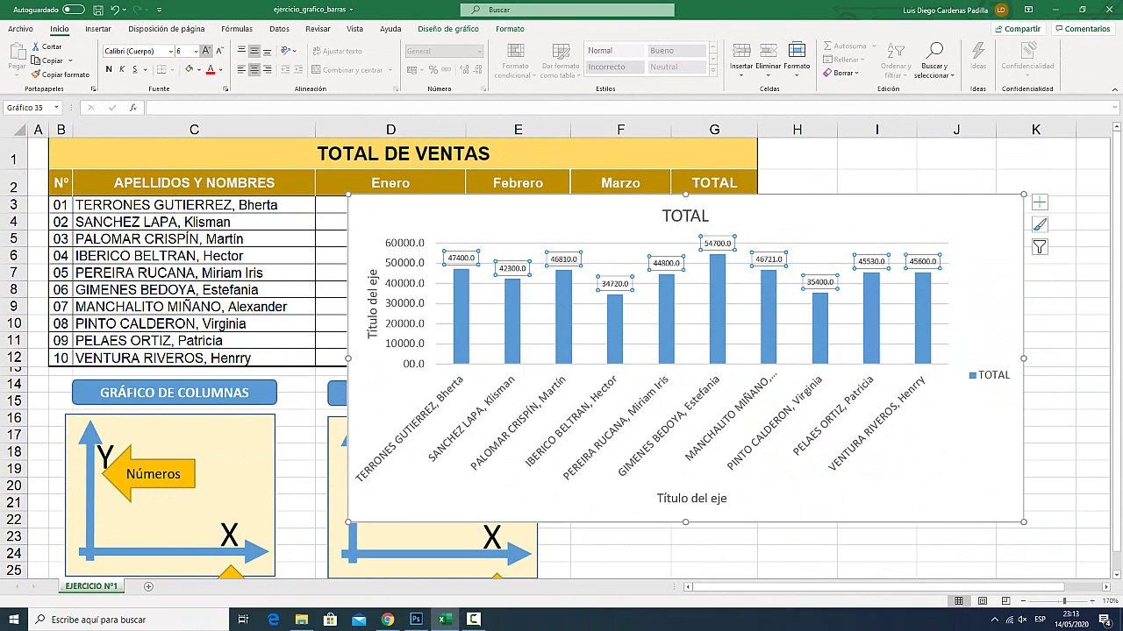
{"action": "left_click", "coordinate": [108, 68]}
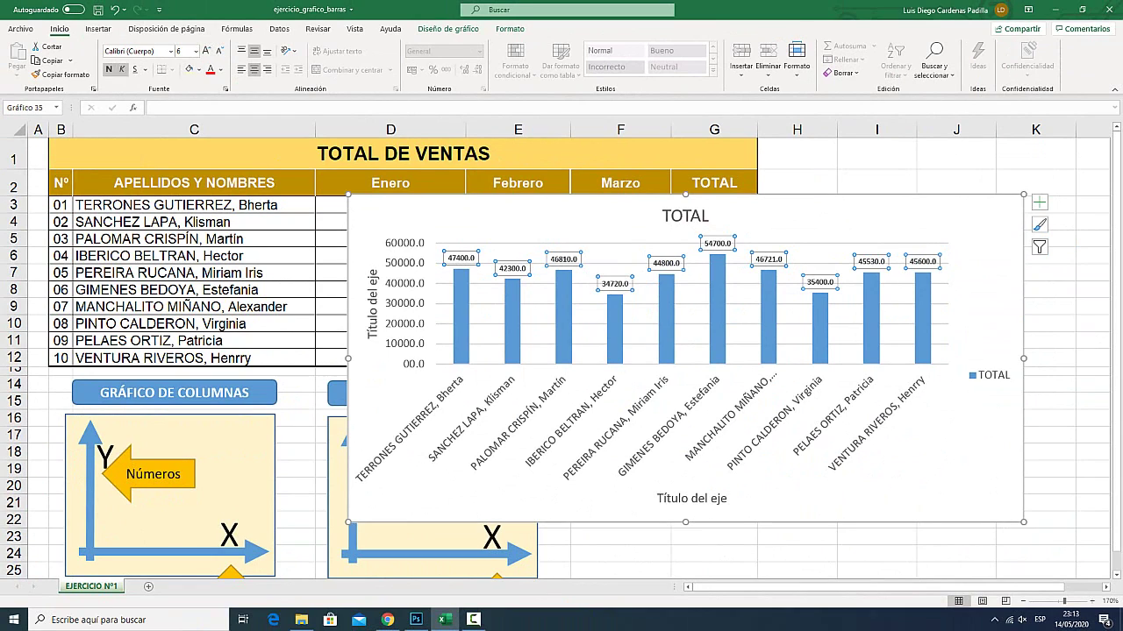
{"action": "left_click", "coordinate": [221, 69]}
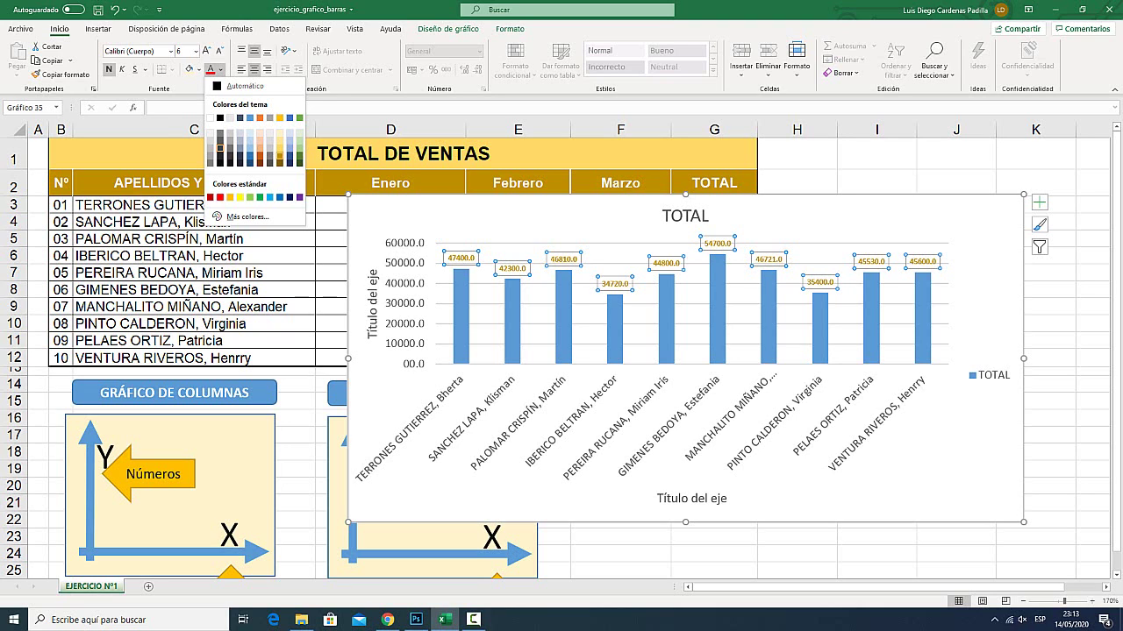
{"action": "left_click", "coordinate": [280, 158]}
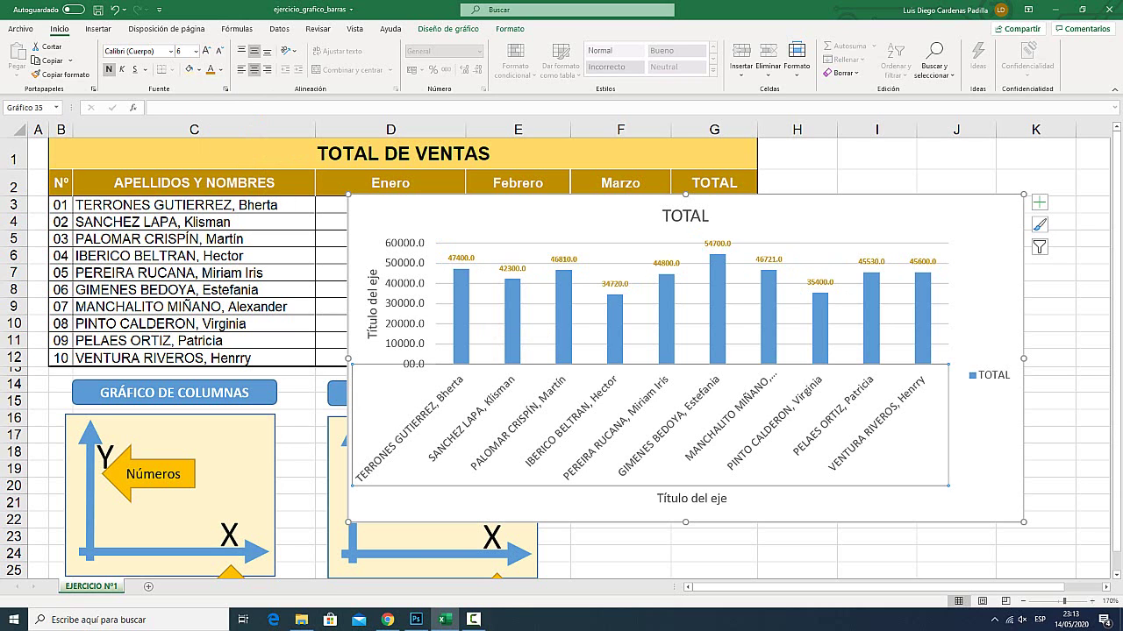
{"action": "left_click", "coordinate": [491, 421]}
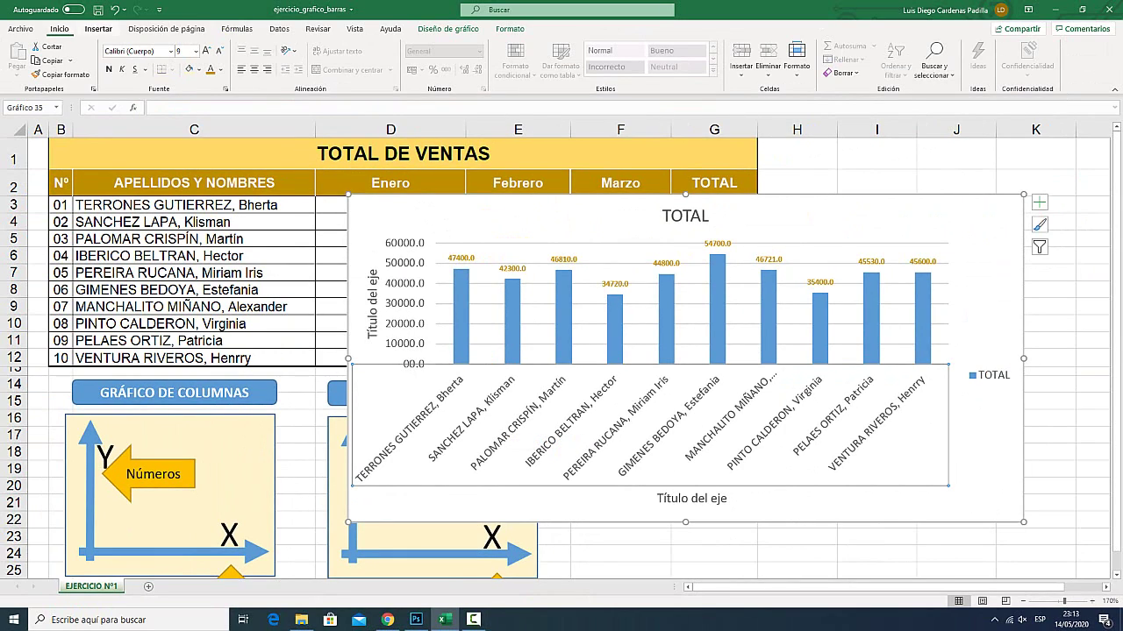
Set the worker-name axis labels to size 7, bold and red
{"action": "left_click", "coordinate": [205, 50]}
{"action": "left_click", "coordinate": [205, 50]}
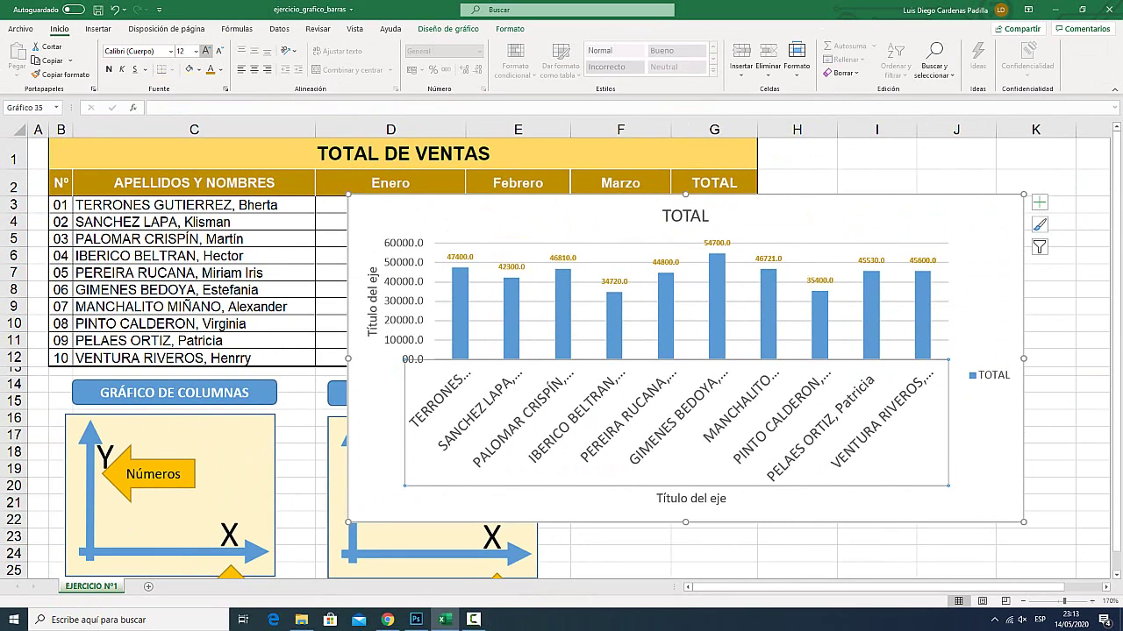
{"action": "left_click", "coordinate": [219, 50]}
{"action": "left_click", "coordinate": [219, 50]}
{"action": "left_click", "coordinate": [219, 50]}
{"action": "left_click", "coordinate": [219, 50]}
{"action": "left_click", "coordinate": [219, 50]}
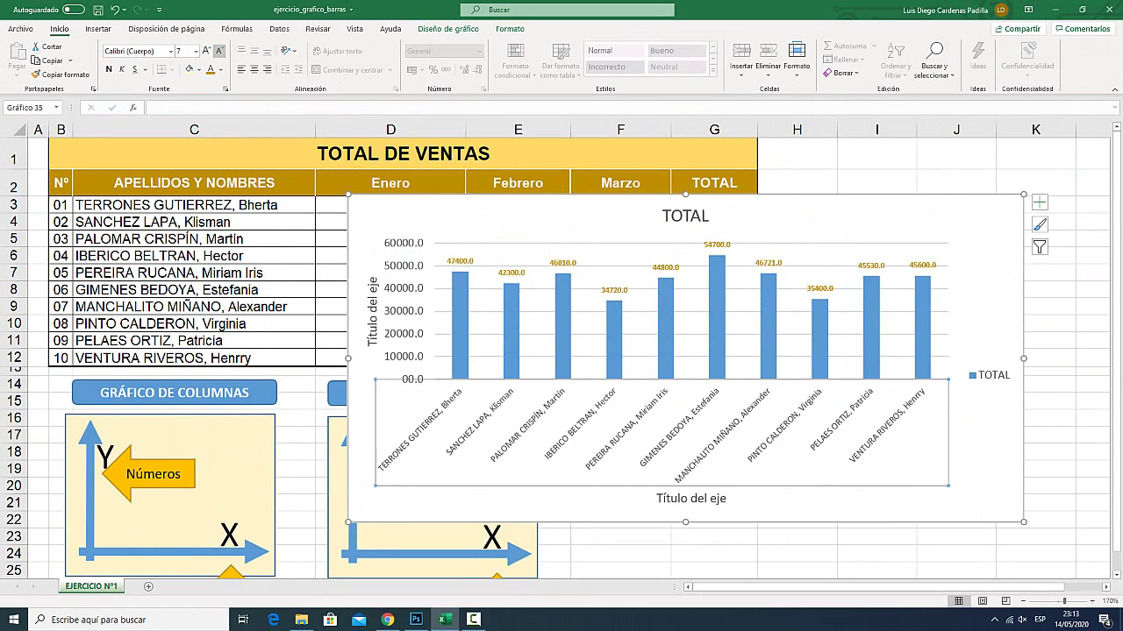
{"action": "left_click", "coordinate": [109, 68]}
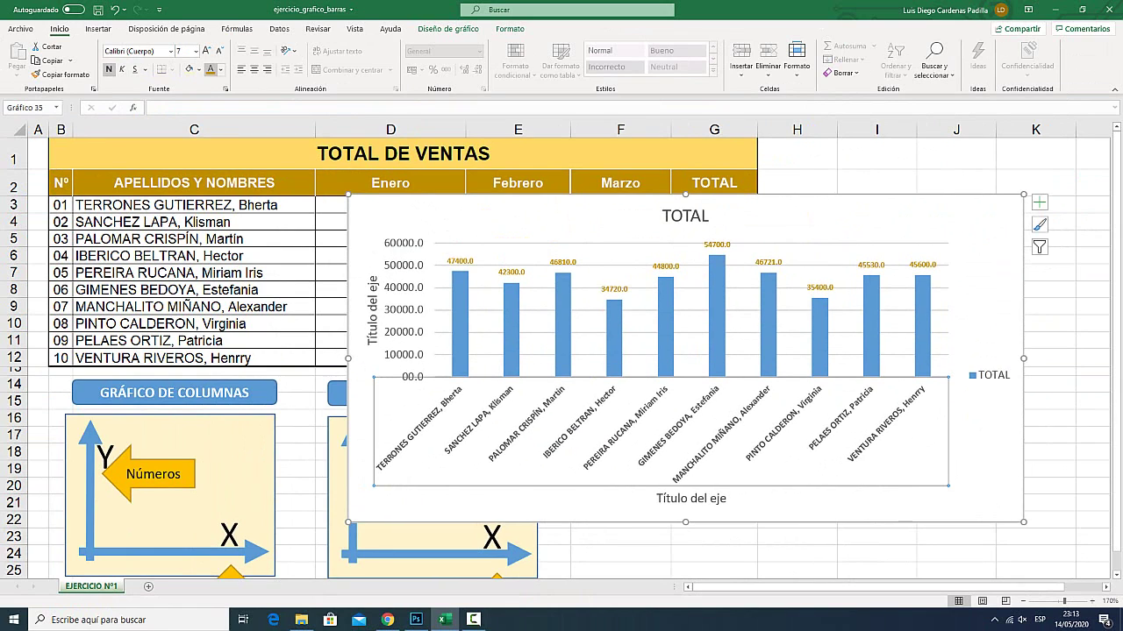
{"action": "left_click", "coordinate": [221, 69]}
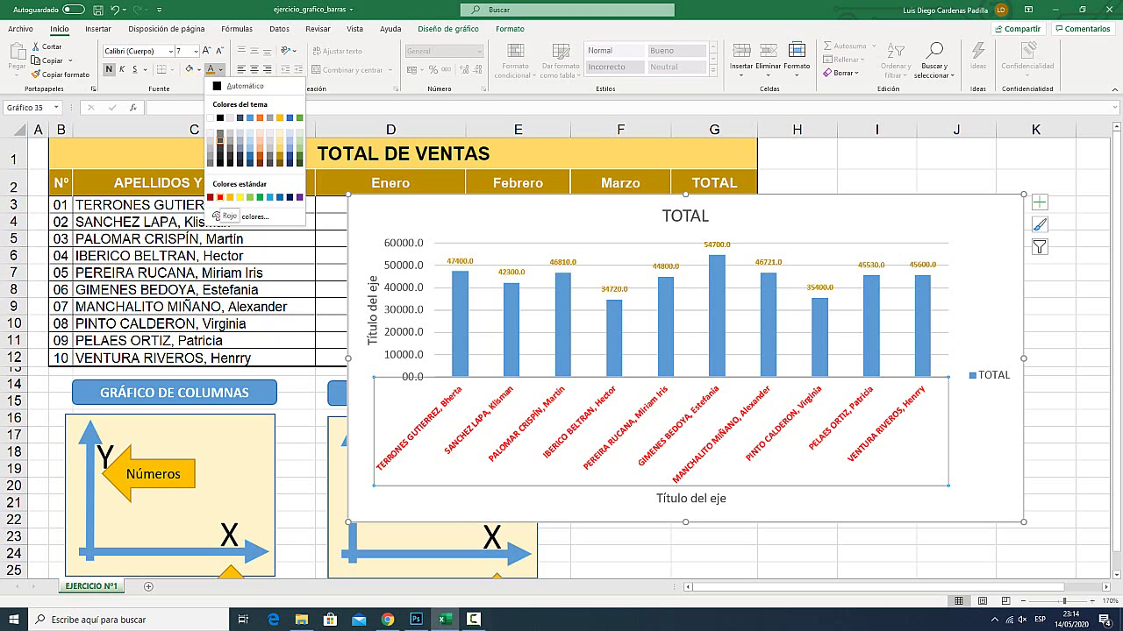
{"action": "left_click", "coordinate": [221, 198]}
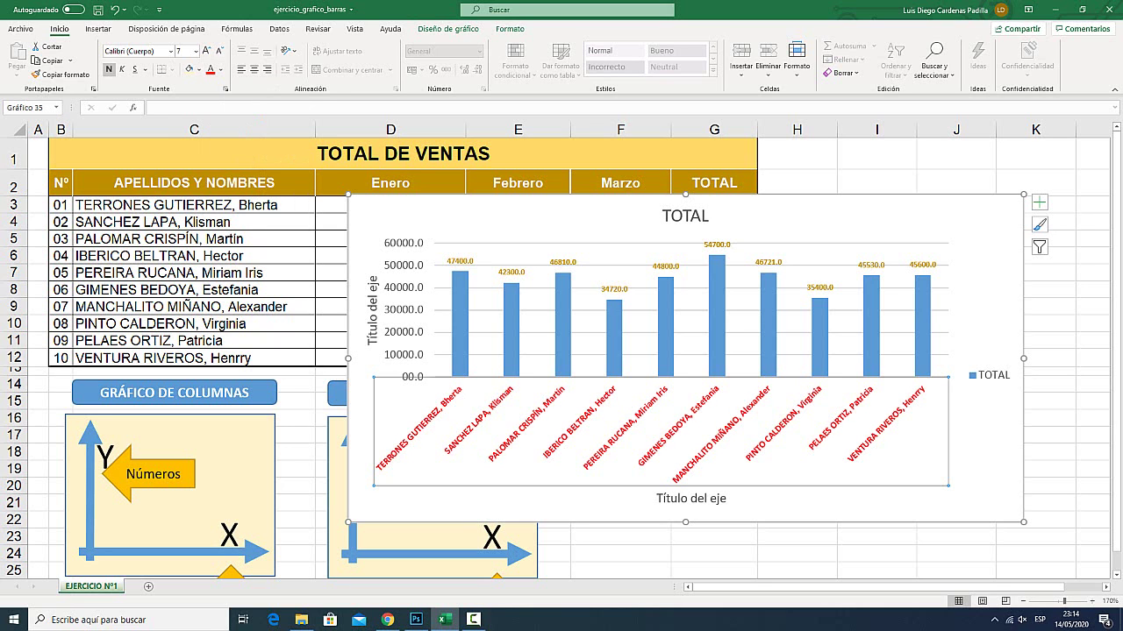
Set the value axis labels to size 7, bold and dark green
{"action": "key", "text": "super+plus"}
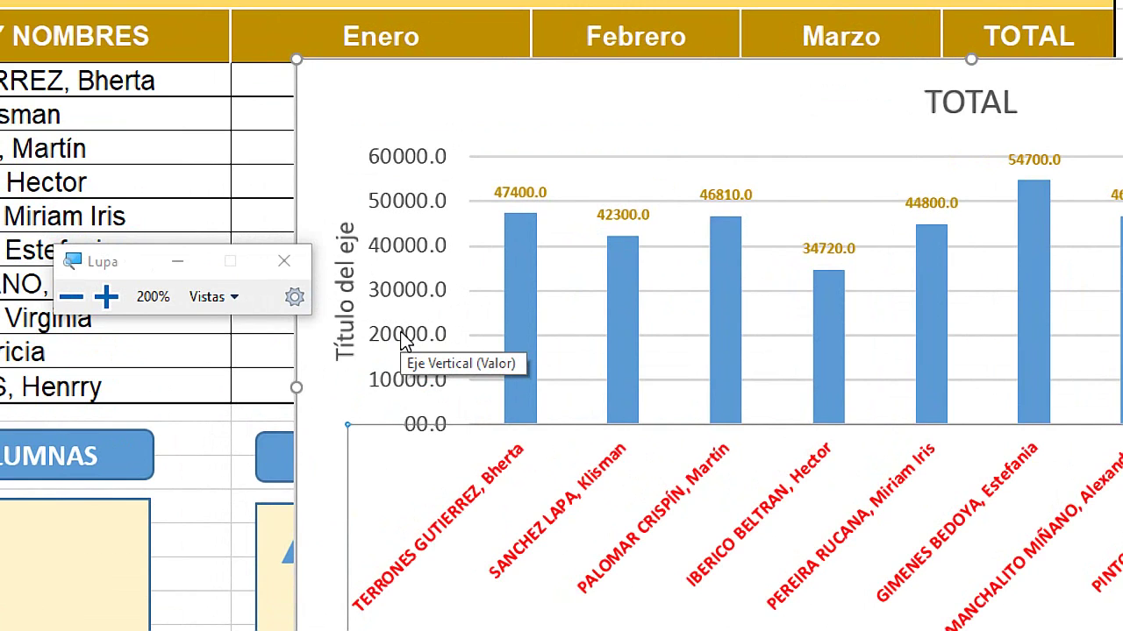
{"action": "left_click", "coordinate": [402, 341]}
{"action": "key", "text": "super+Escape"}
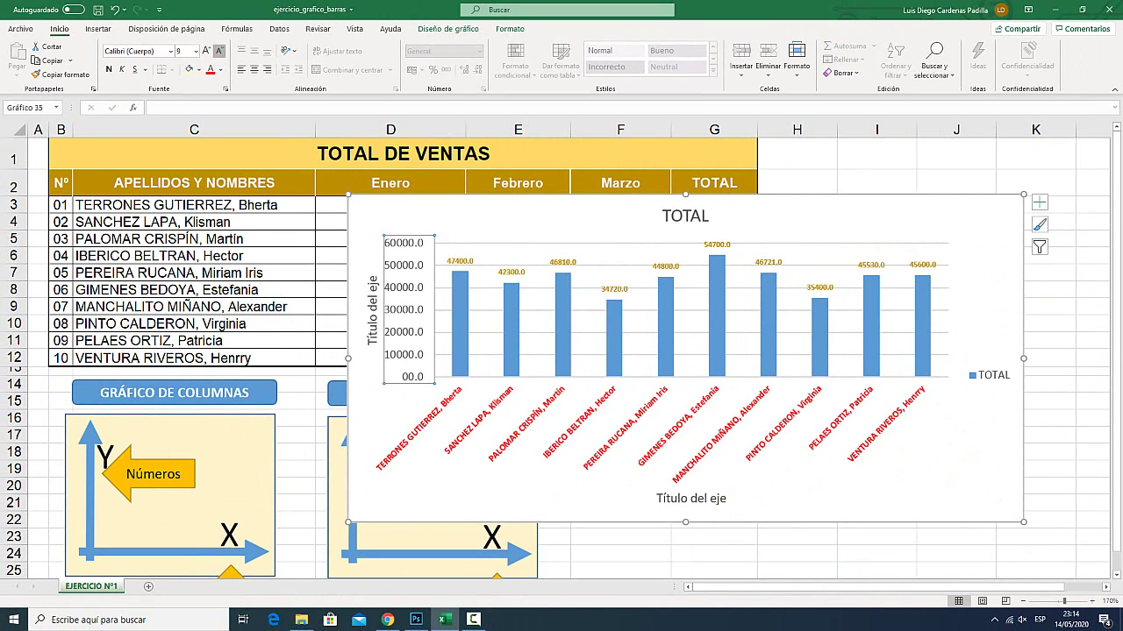
{"action": "left_click", "coordinate": [219, 51]}
{"action": "left_click", "coordinate": [220, 51]}
{"action": "left_click", "coordinate": [109, 68]}
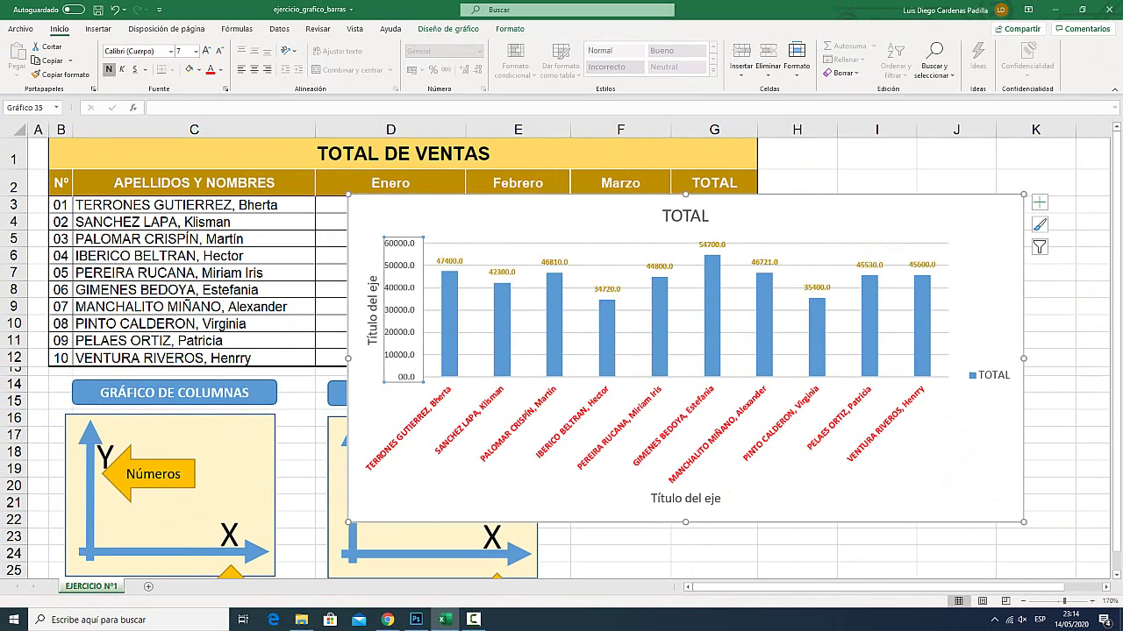
{"action": "left_click", "coordinate": [221, 69]}
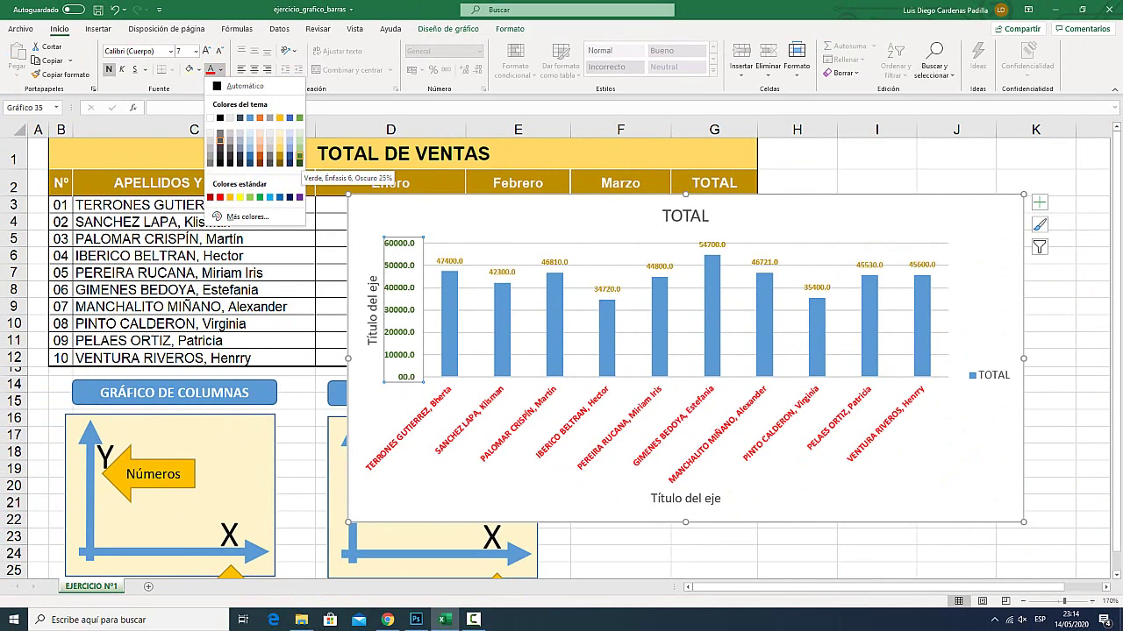
{"action": "left_click", "coordinate": [299, 158]}
Replace the vertical axis title placeholder with 'Ventas'
{"action": "left_click", "coordinate": [373, 309]}
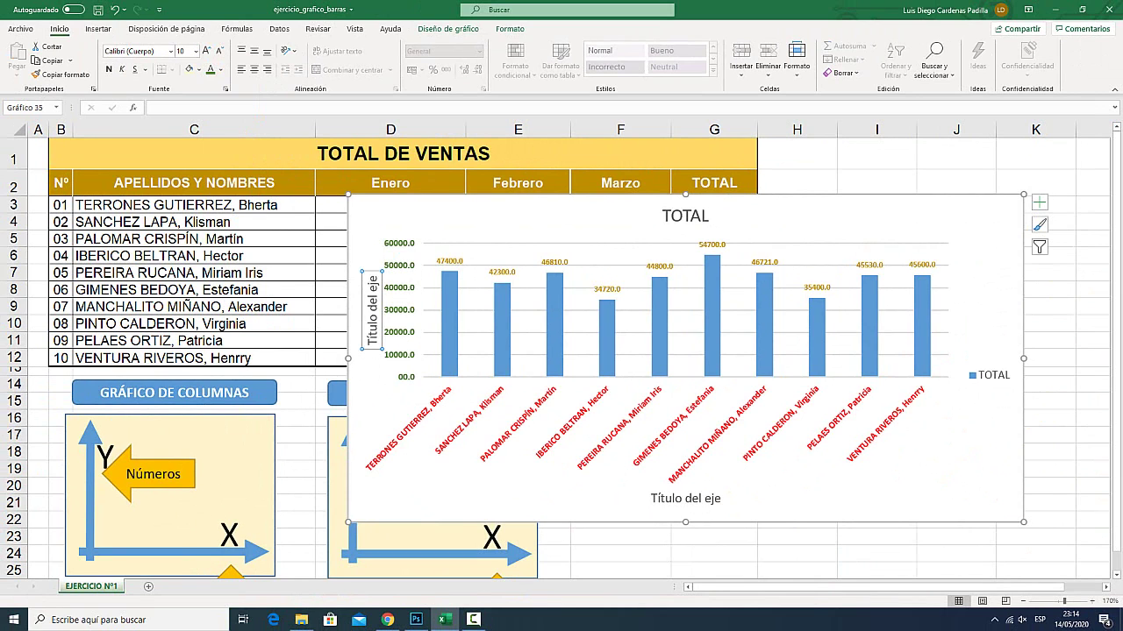
{"action": "key", "text": "super+plus"}
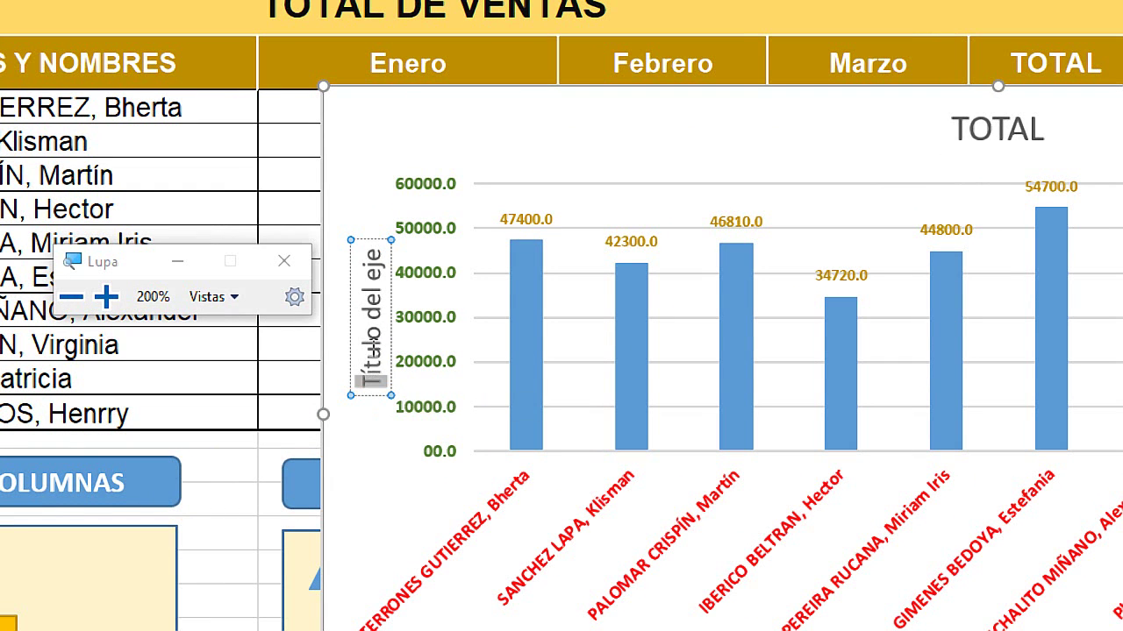
{"action": "left_click_drag", "start_coordinate": [372, 344], "coordinate": [377, 269]}
{"action": "type", "text": "Ve"}
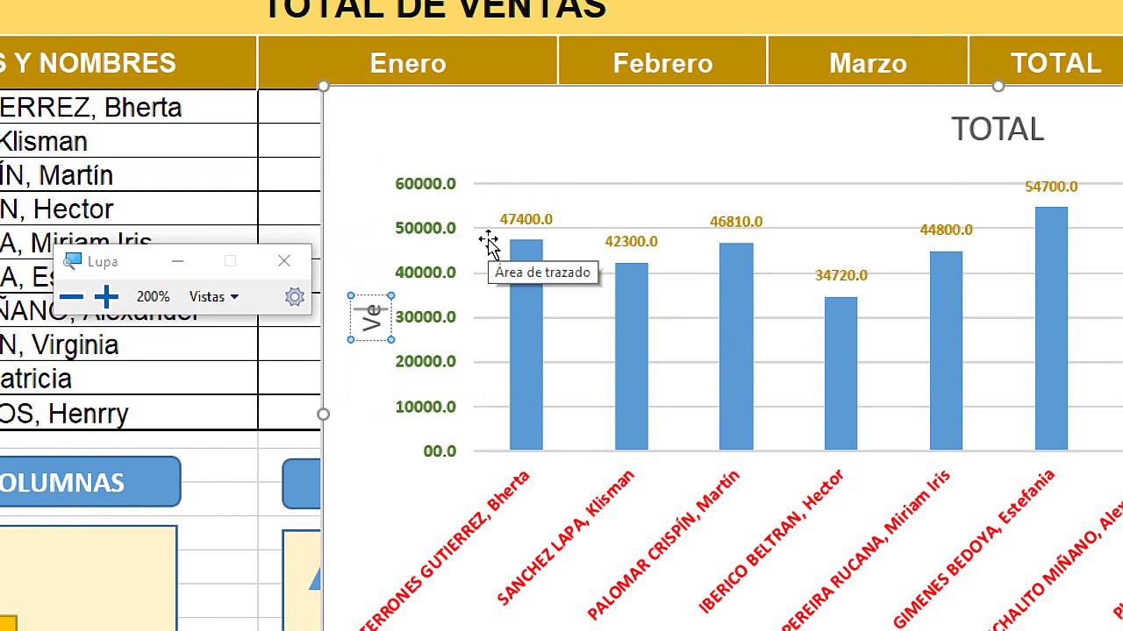
{"action": "type", "text": "ntas"}
{"action": "key", "text": "super+Escape"}
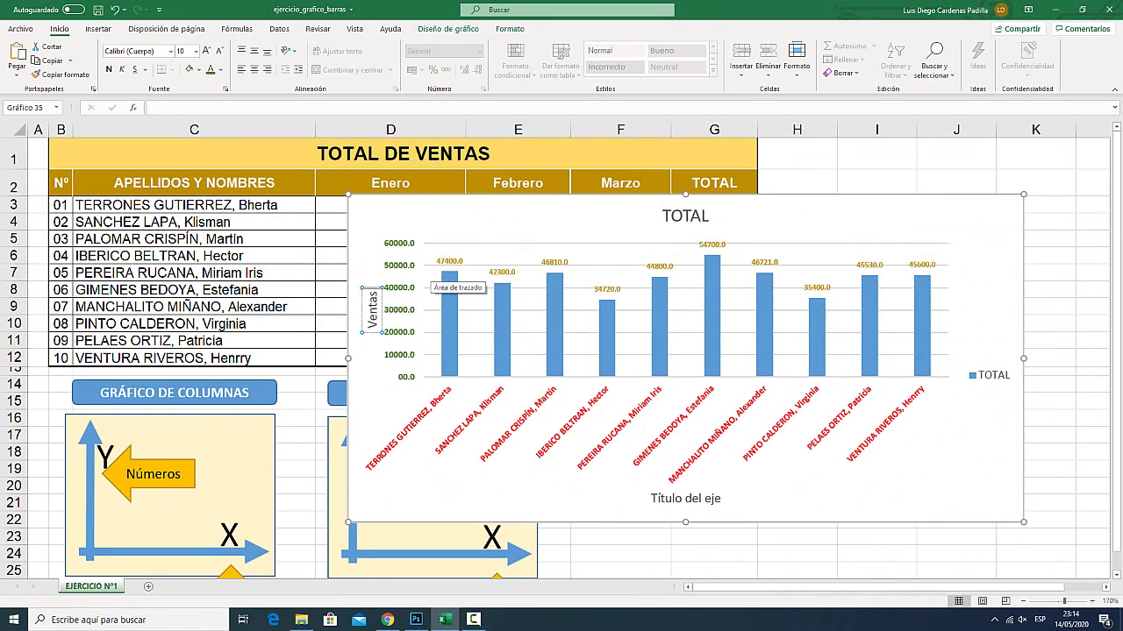
Replace the horizontal axis title placeholder with 'Trabajadores'
{"action": "left_click", "coordinate": [685, 498]}
{"action": "key", "text": "super+plus"}
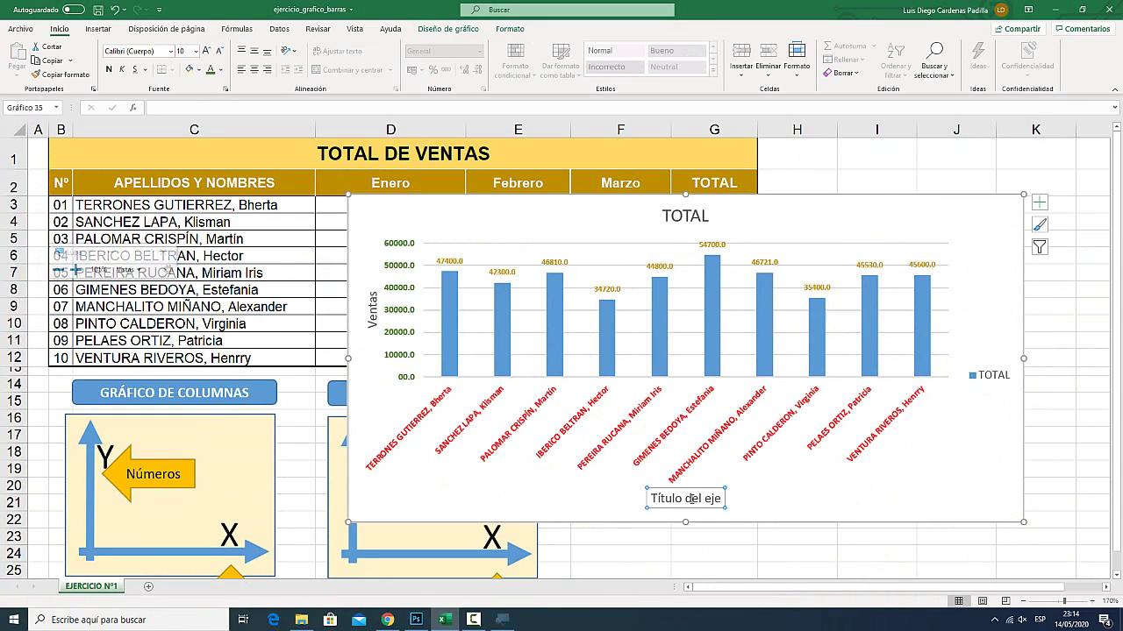
{"action": "triple_click", "coordinate": [688, 498]}
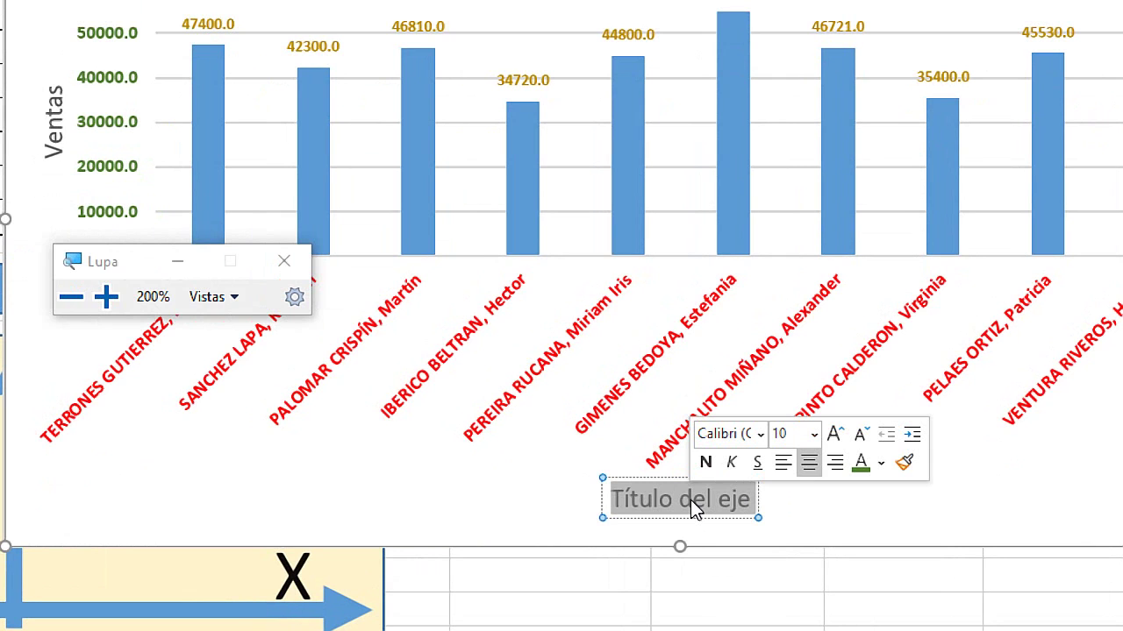
{"action": "type", "text": "Tra"}
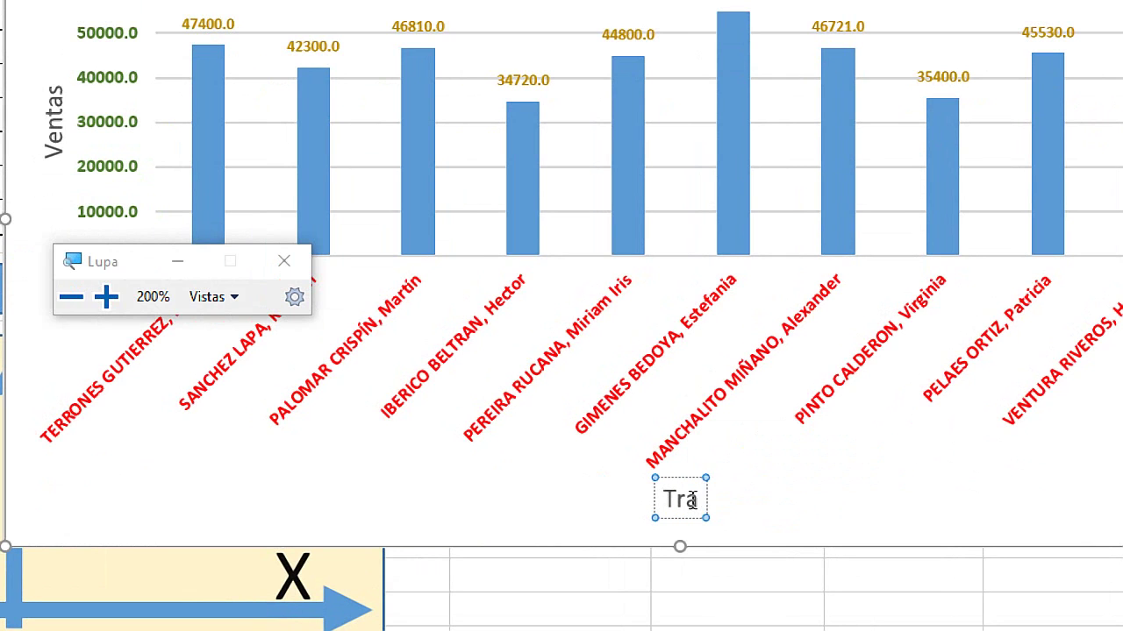
{"action": "type", "text": "bajadores"}
{"action": "key", "text": "super+Escape"}
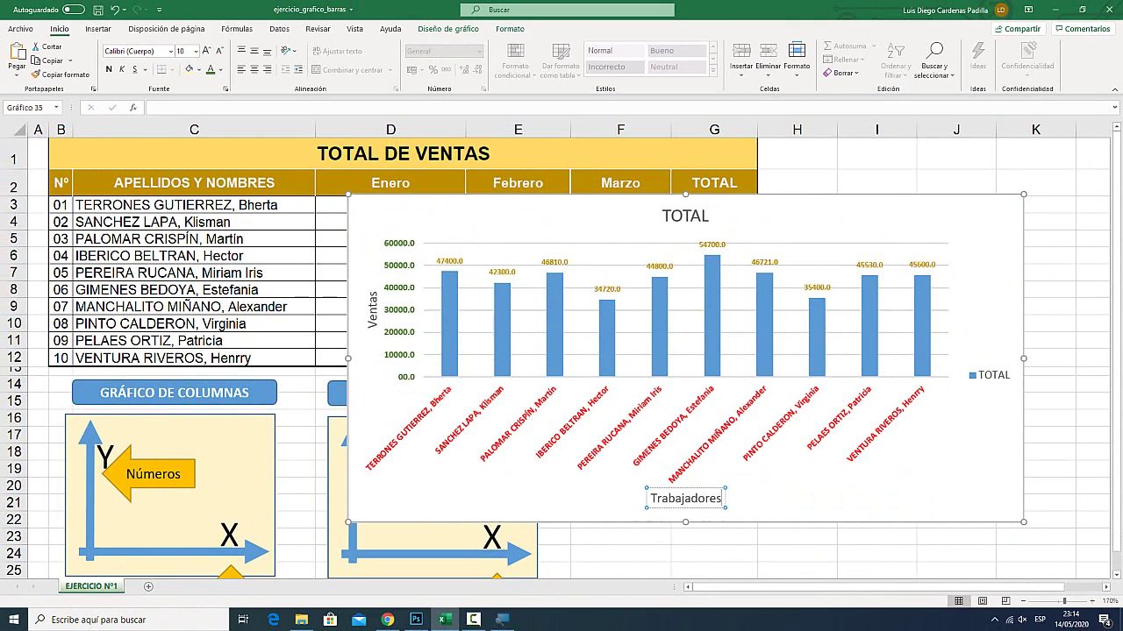
{"action": "left_click", "coordinate": [654, 430]}
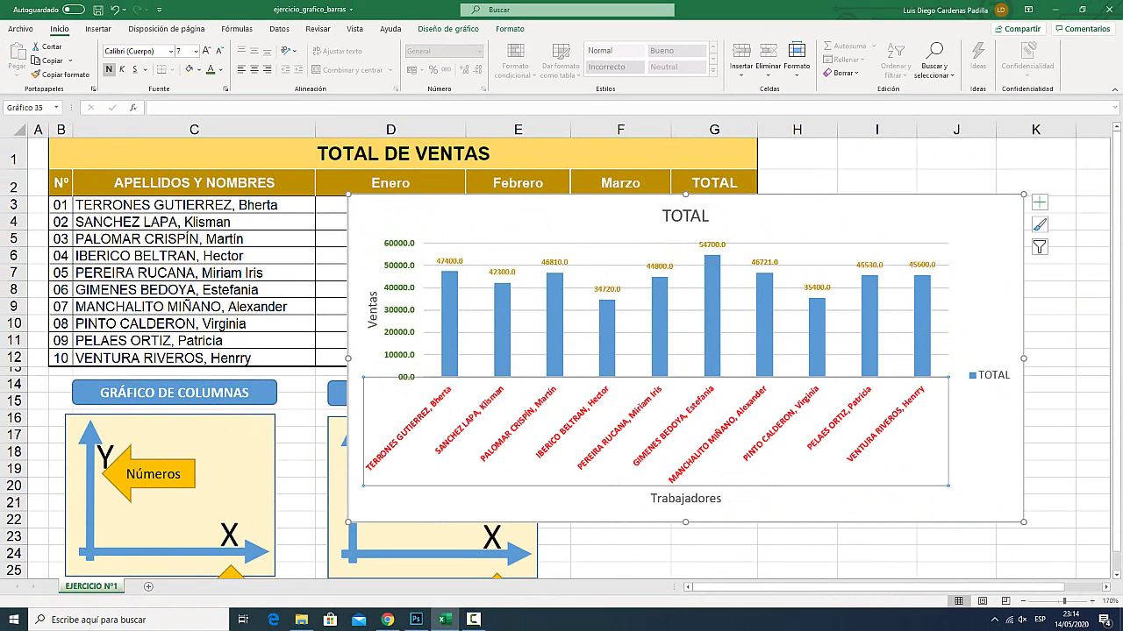
Move the TOTAL chart up and left, then browse the Estilo thumbnails in Chart Styles
{"action": "left_click_drag", "start_coordinate": [982, 439], "coordinate": [846, 413]}
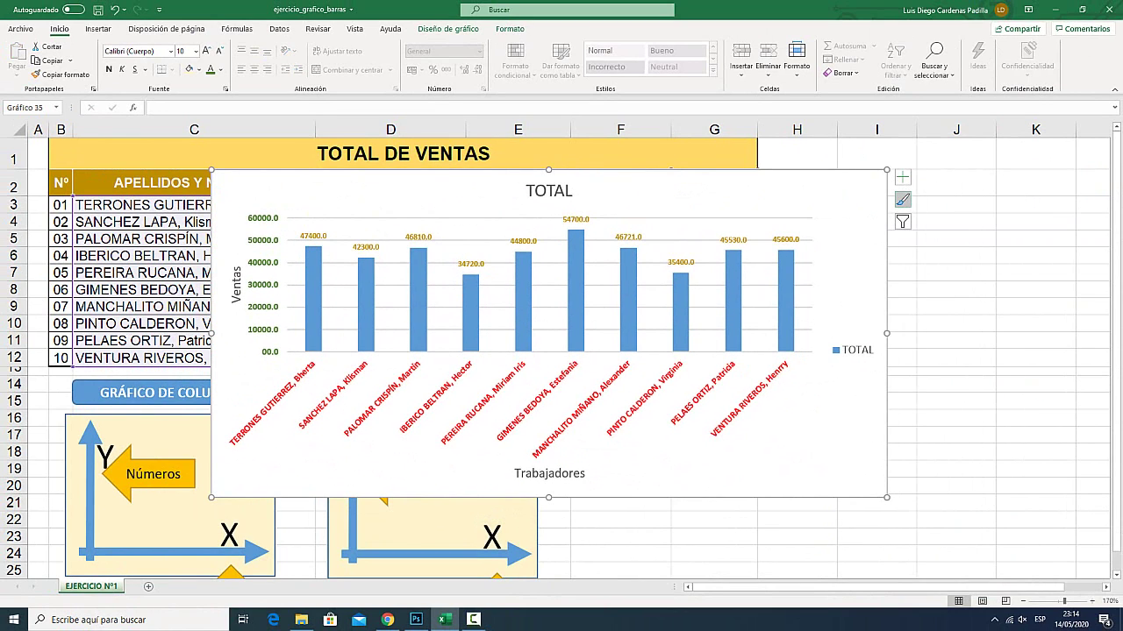
{"action": "key", "text": "super+plus"}
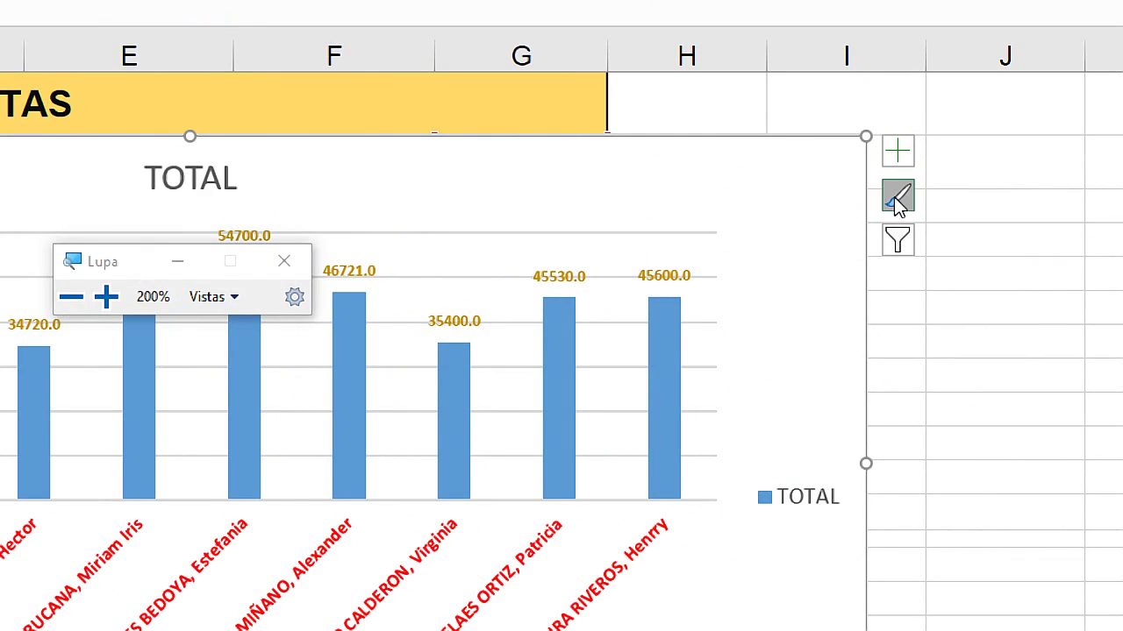
{"action": "left_click", "coordinate": [894, 196]}
{"action": "key", "text": "super+minus"}
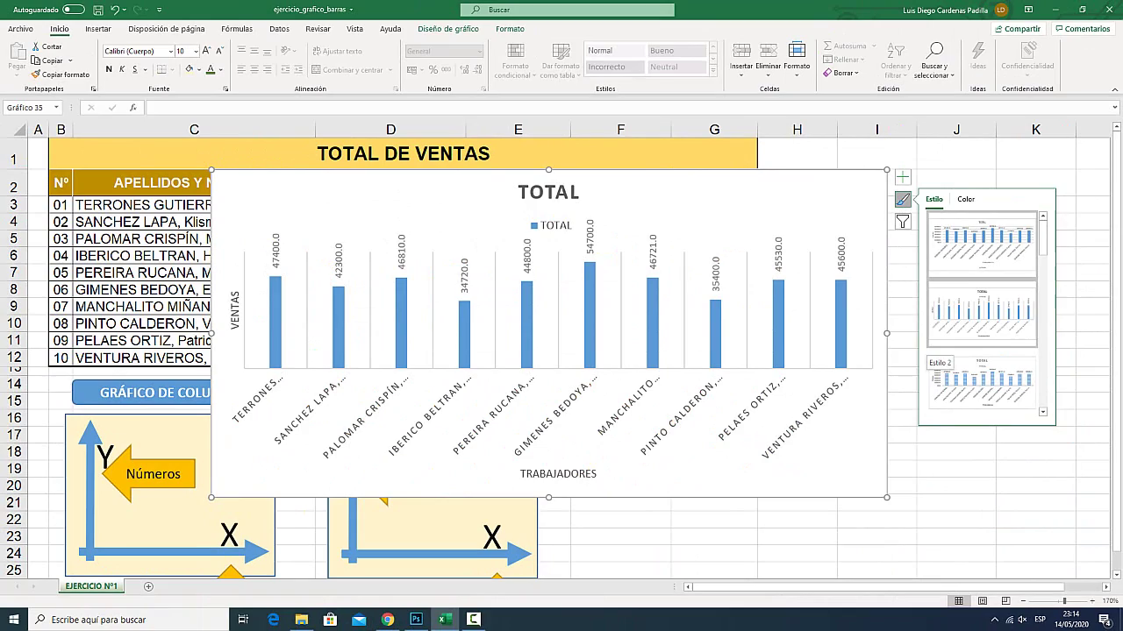
{"action": "key", "text": "super+plus"}
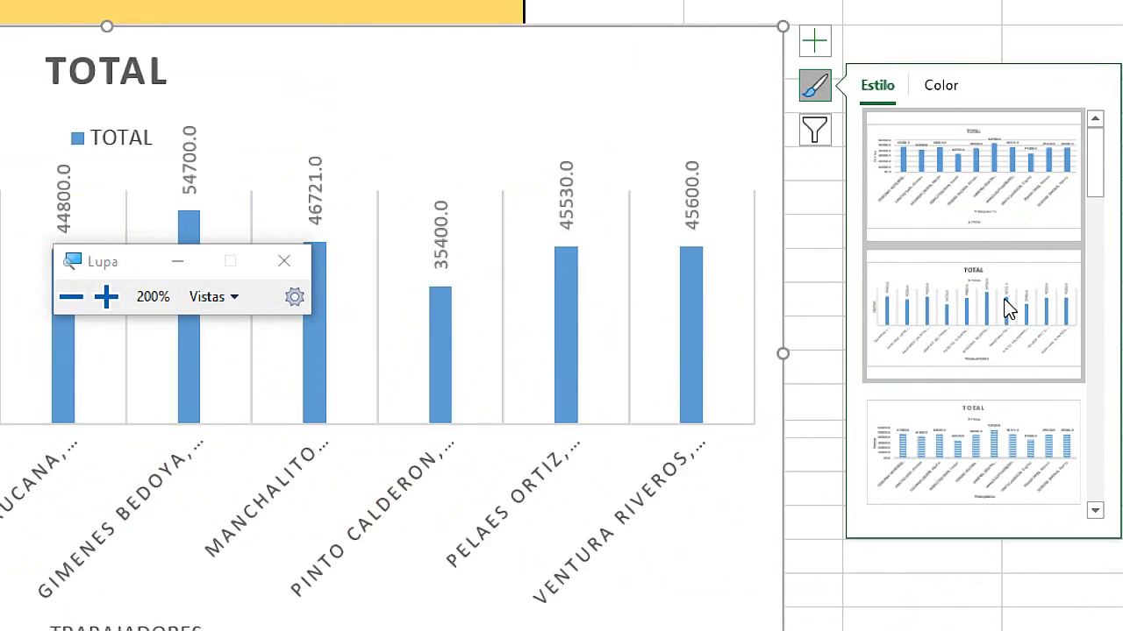
{"action": "key", "text": "super+Escape"}
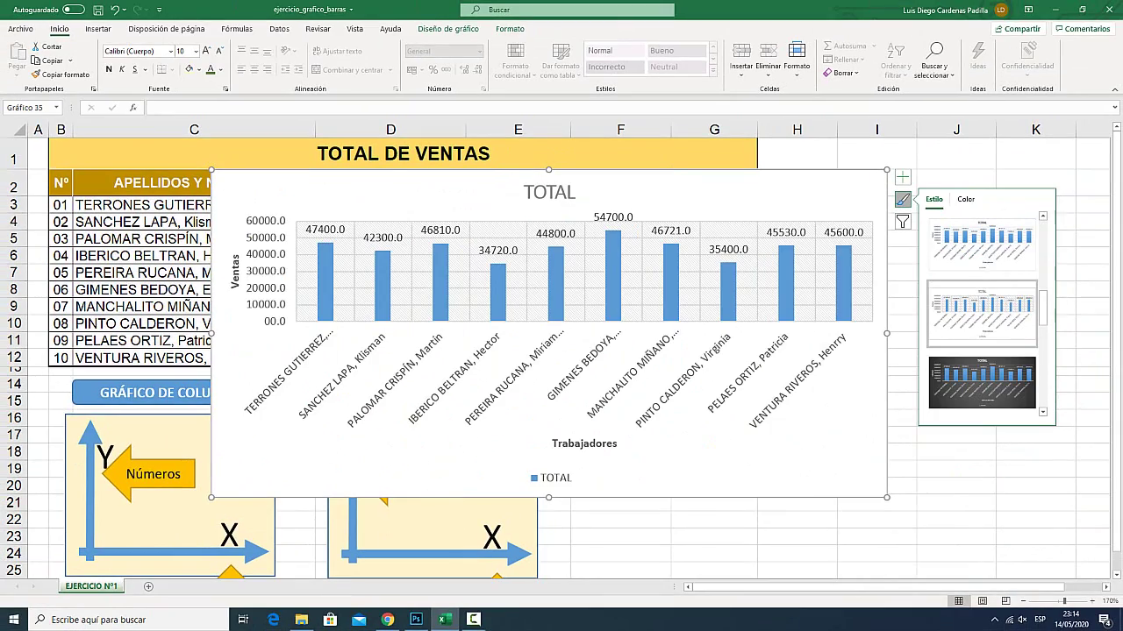
{"action": "scroll", "coordinate": [982, 316], "scroll_direction": "down", "scroll_amount": 1}
{"action": "scroll", "coordinate": [982, 316], "scroll_direction": "down", "scroll_amount": 1}
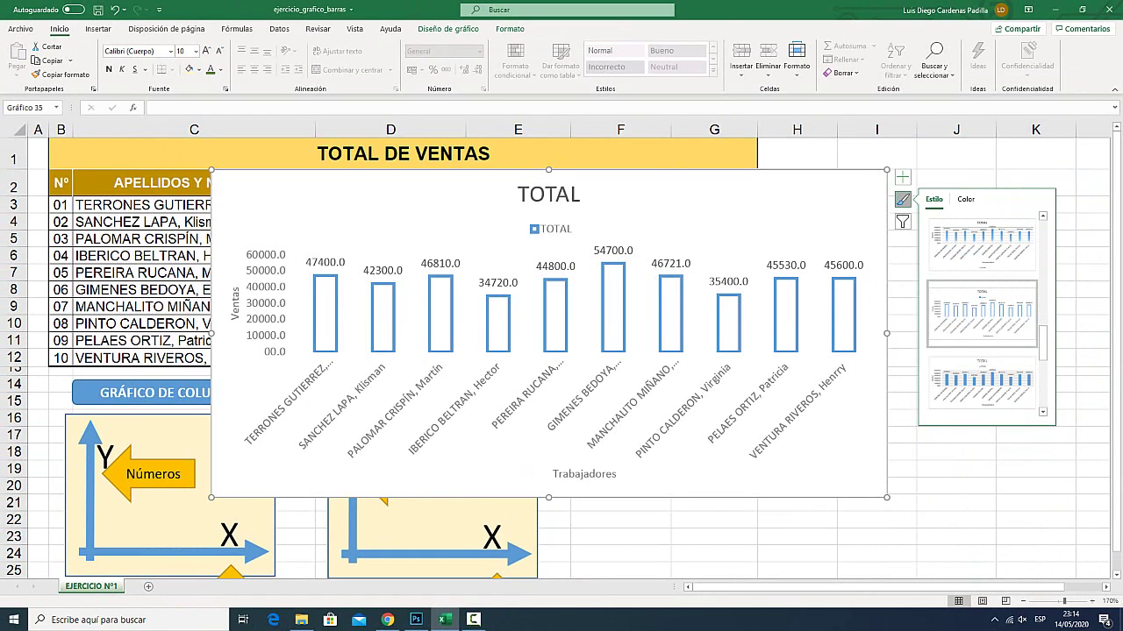
{"action": "scroll", "coordinate": [983, 316], "scroll_direction": "down", "scroll_amount": 1}
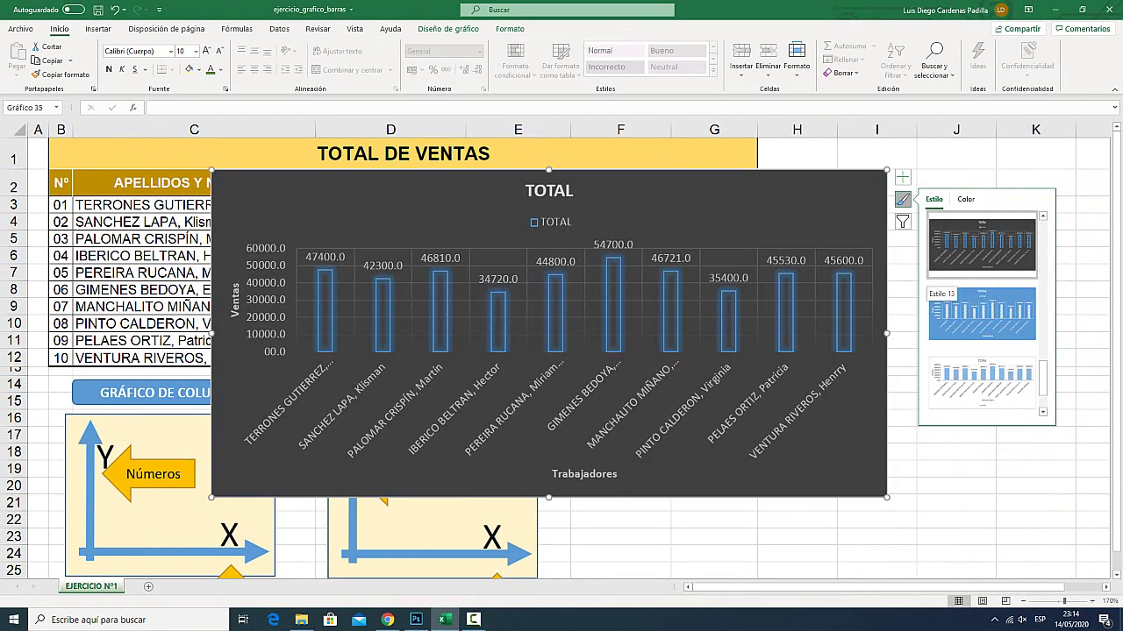
{"action": "scroll", "coordinate": [982, 311], "scroll_direction": "up", "scroll_amount": 2}
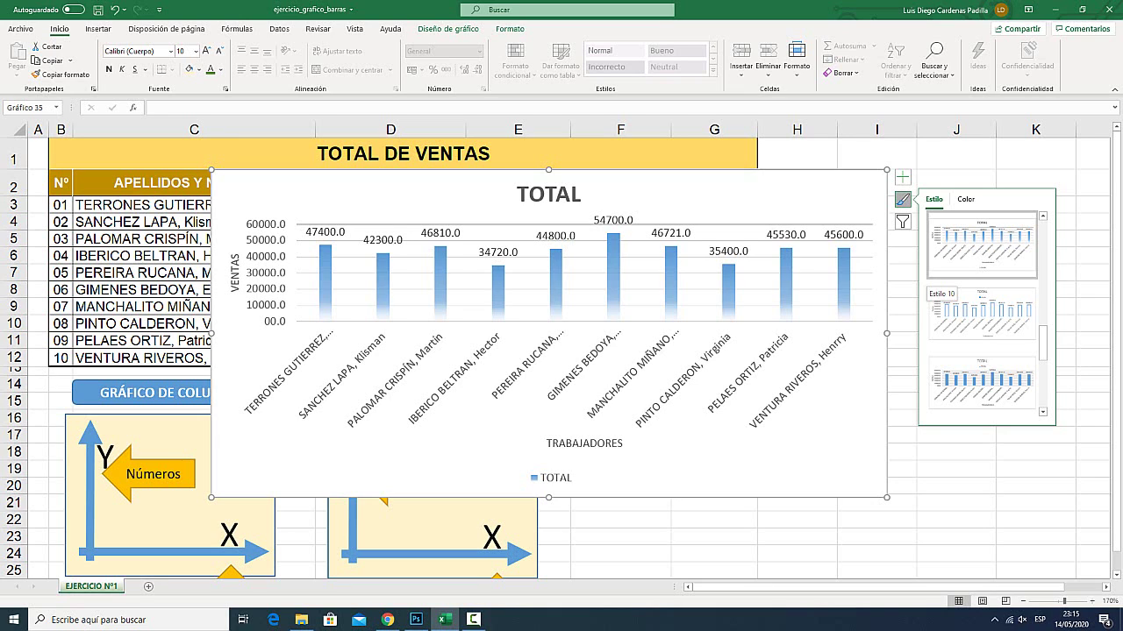
{"action": "scroll", "coordinate": [983, 316], "scroll_direction": "up", "scroll_amount": 2}
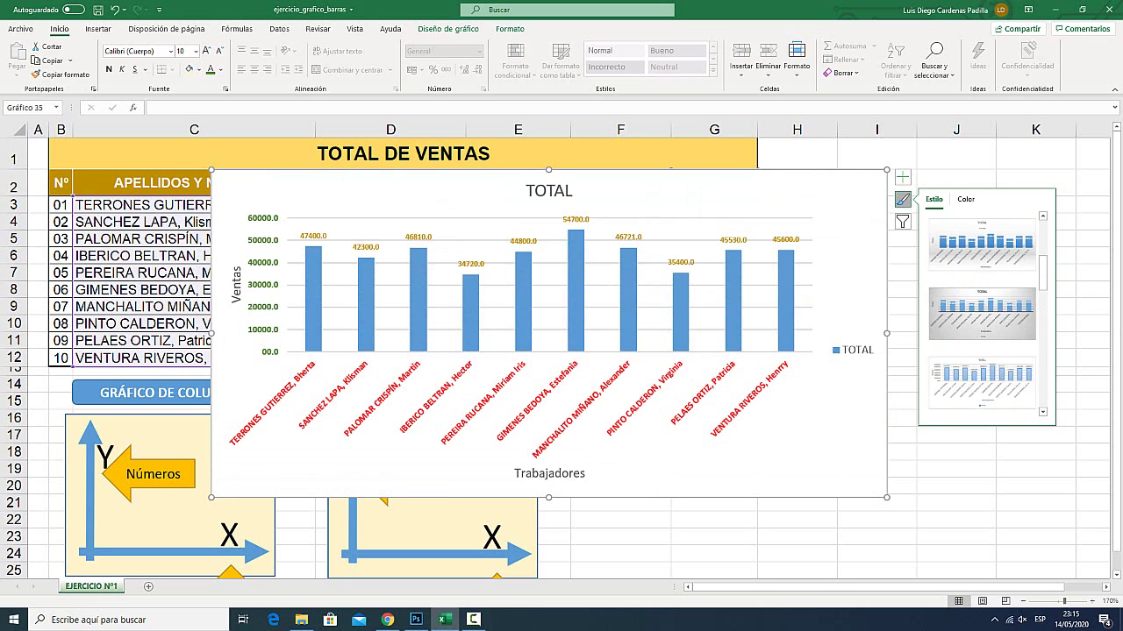
{"action": "key", "text": "super+plus"}
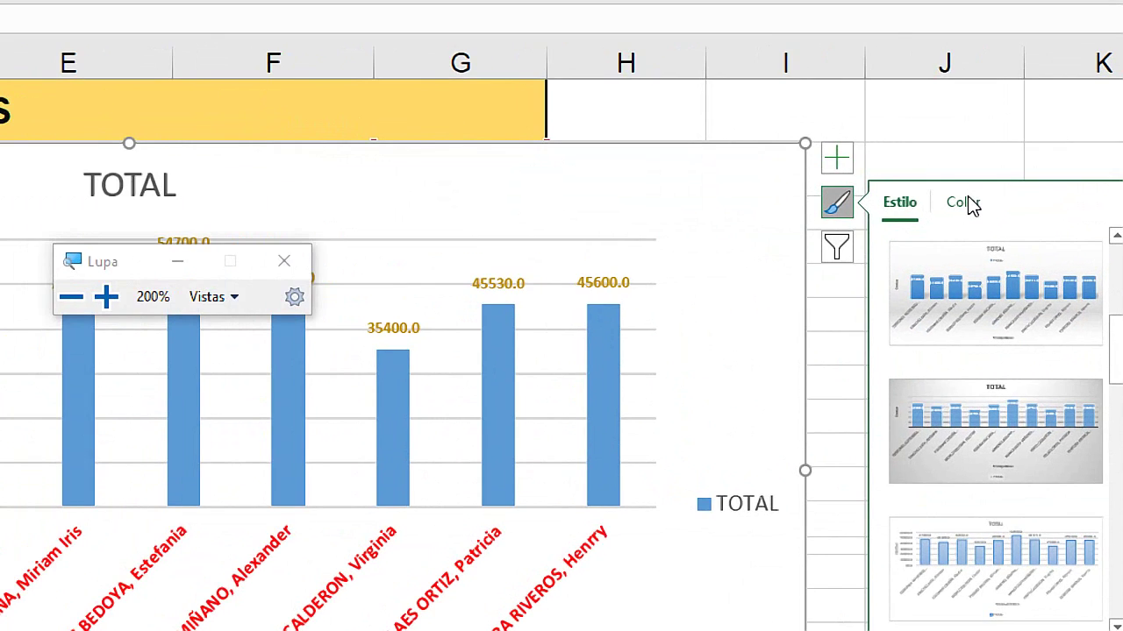
Preview the chart colour palettes, then close the panel without applying one
{"action": "left_click", "coordinate": [963, 202]}
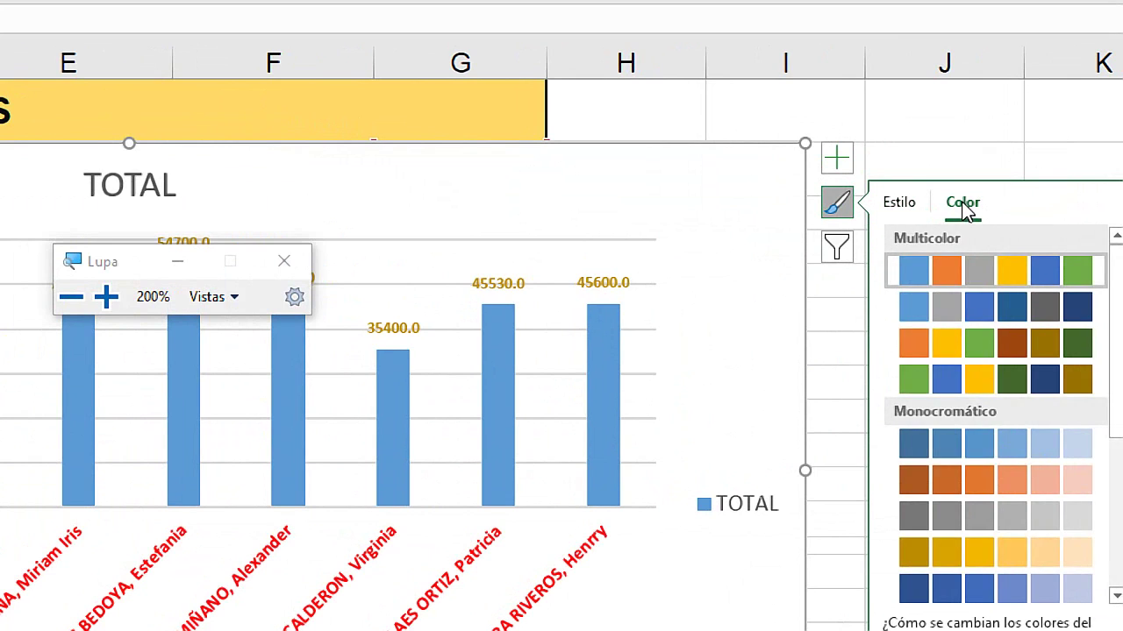
{"action": "key", "text": "super+Escape"}
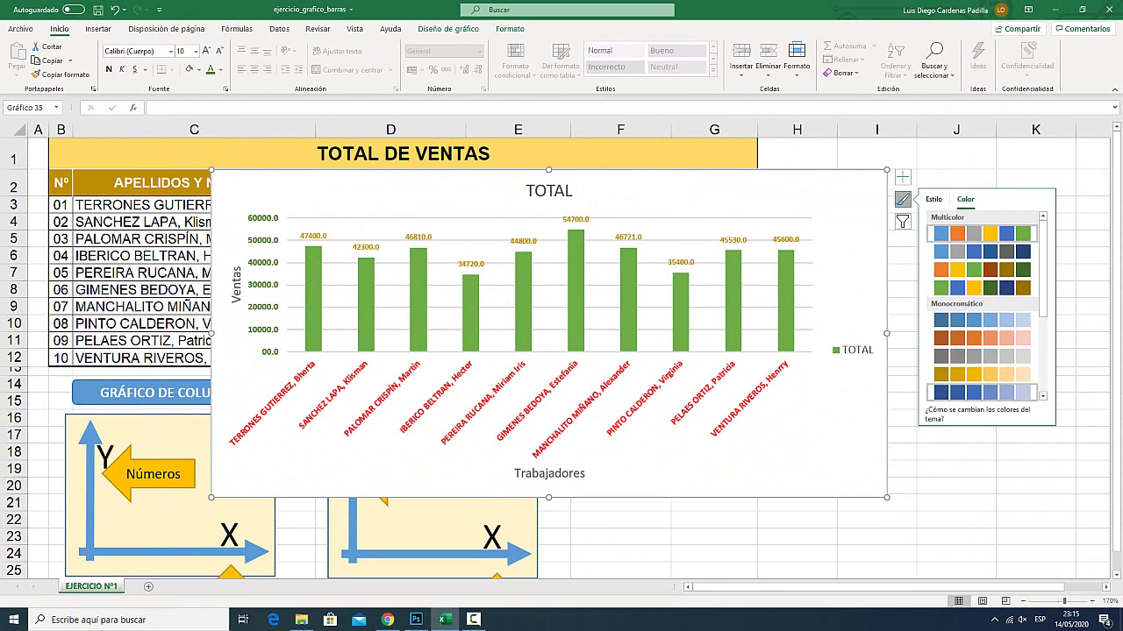
{"action": "scroll", "coordinate": [980, 392], "scroll_direction": "down", "scroll_amount": 3}
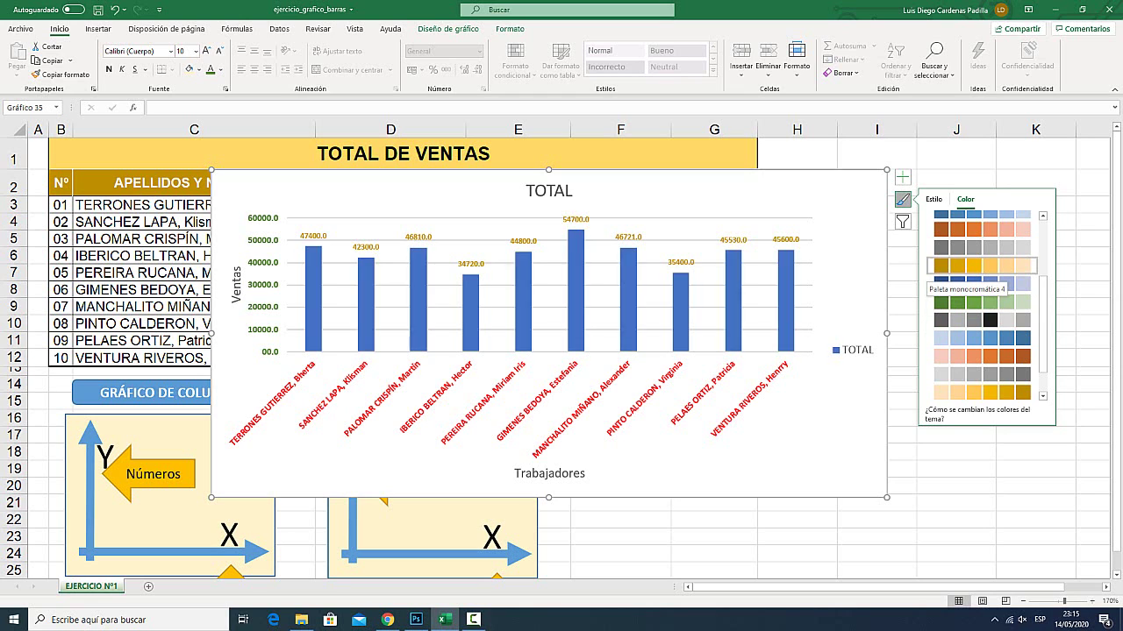
{"action": "scroll", "coordinate": [931, 268], "scroll_direction": "up", "scroll_amount": 3}
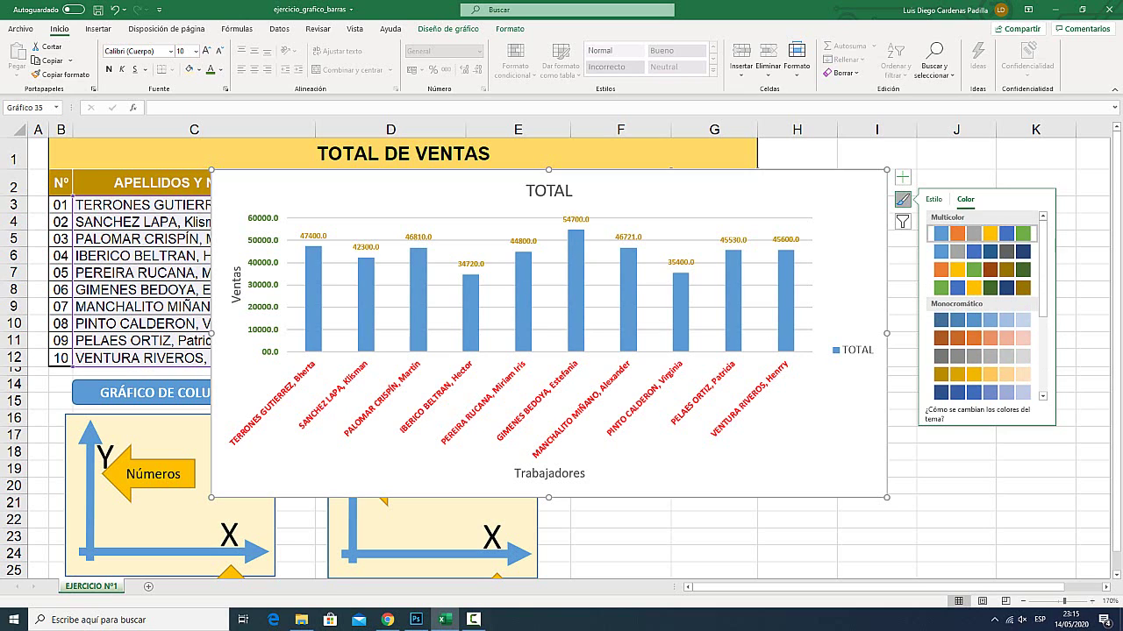
{"action": "left_click", "coordinate": [939, 180]}
{"action": "left_click", "coordinate": [859, 412]}
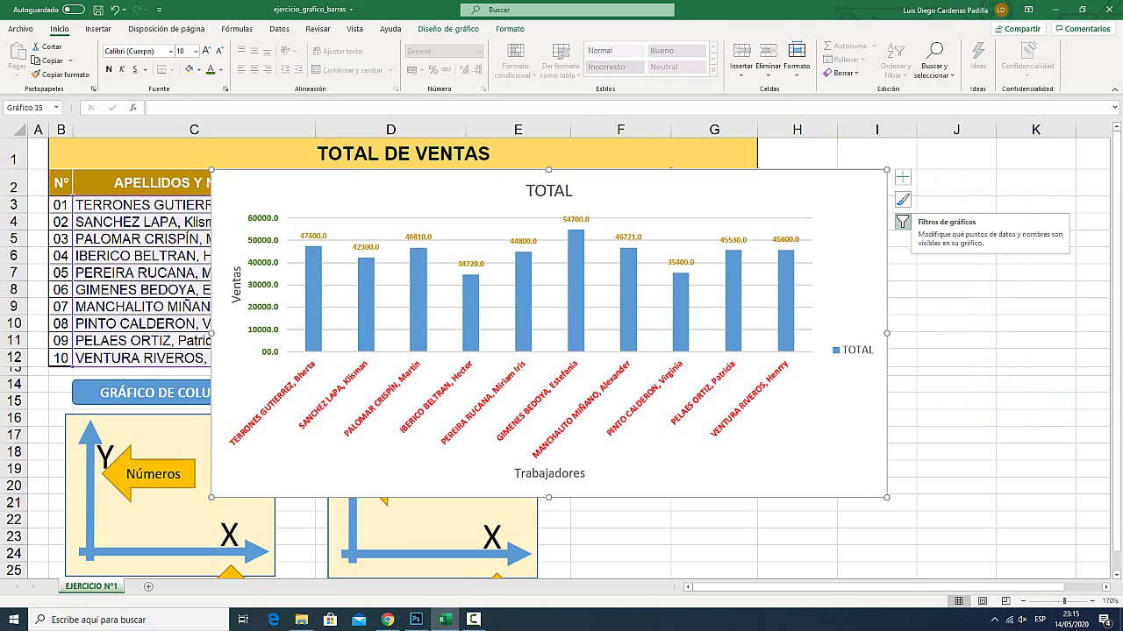
{"action": "key", "text": "super+plus"}
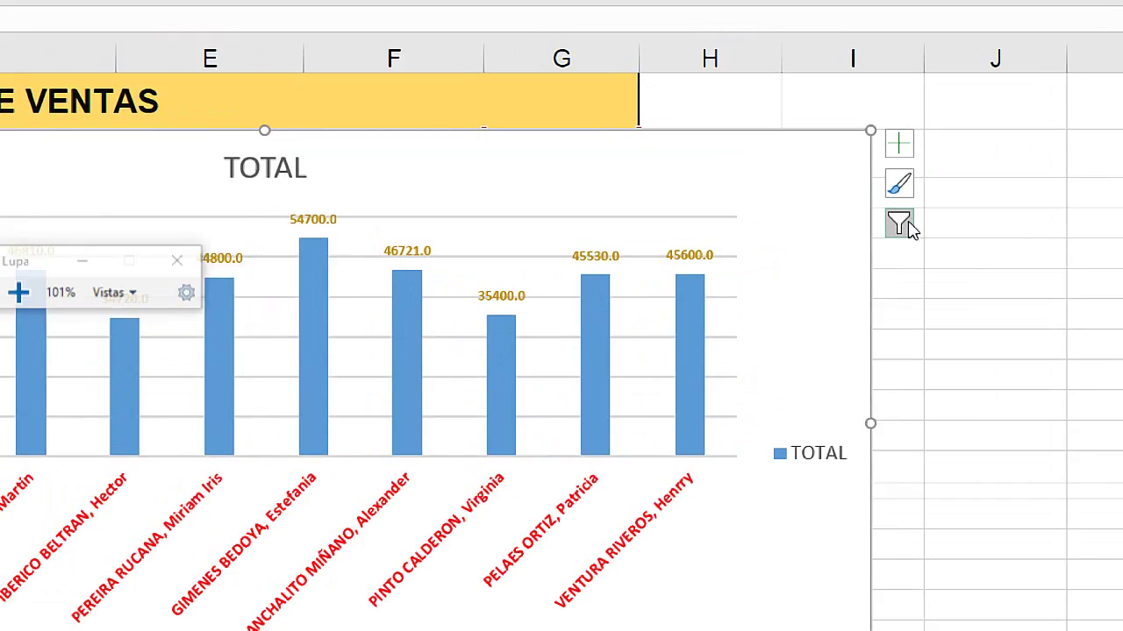
{"action": "key", "text": "super+minus"}
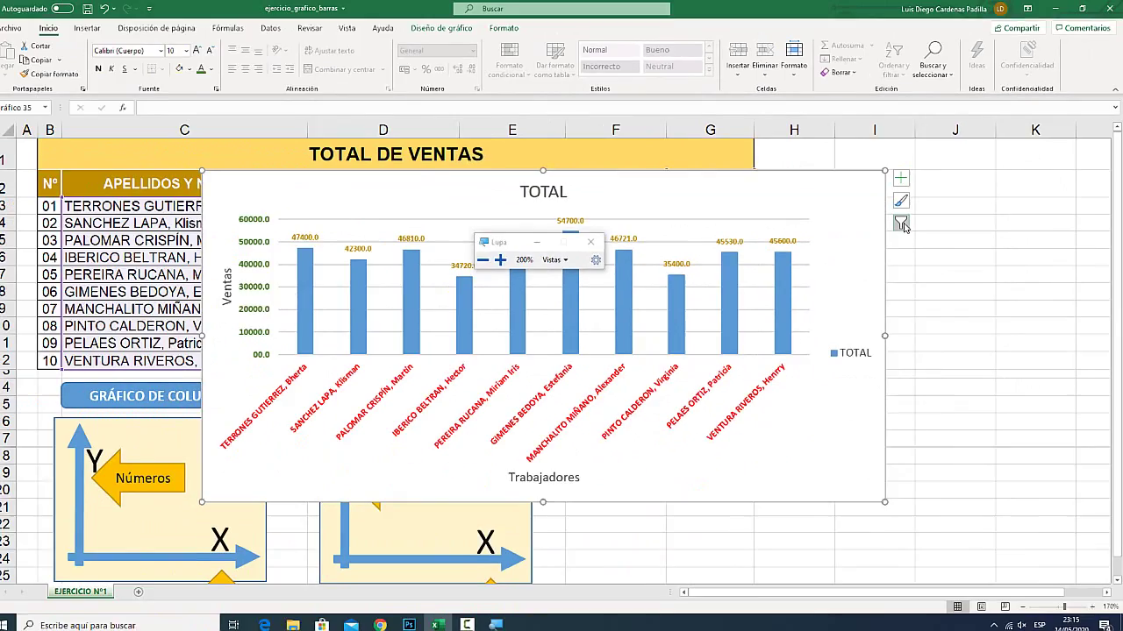
{"action": "left_click", "coordinate": [902, 221]}
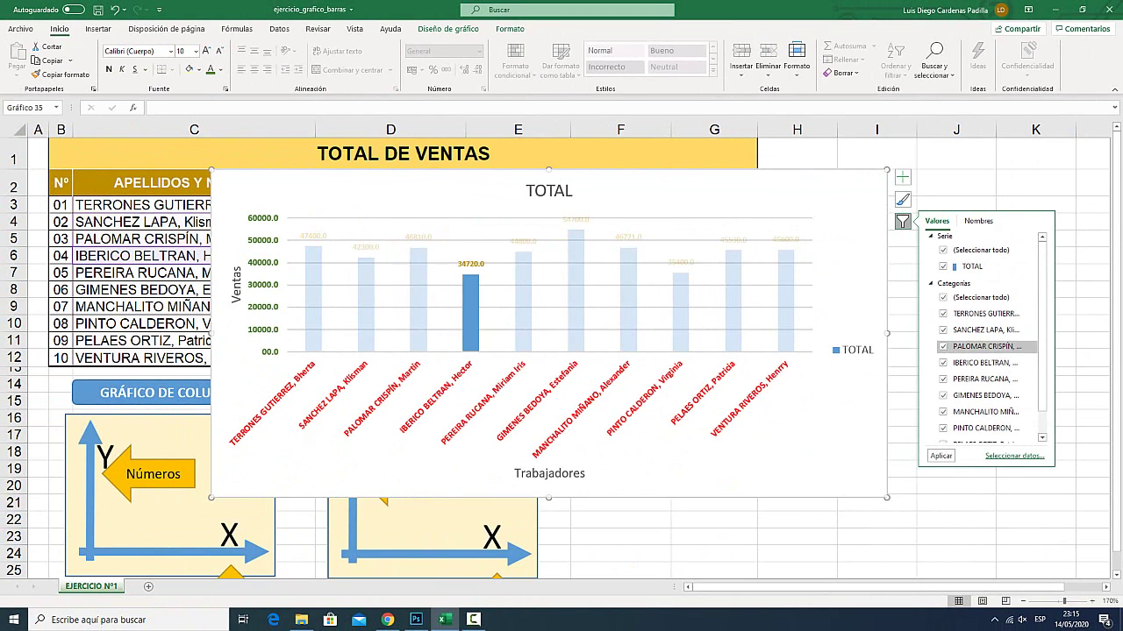
{"action": "scroll", "coordinate": [983, 351], "scroll_direction": "down", "scroll_amount": 1}
{"action": "scroll", "coordinate": [982, 351], "scroll_direction": "up", "scroll_amount": 1}
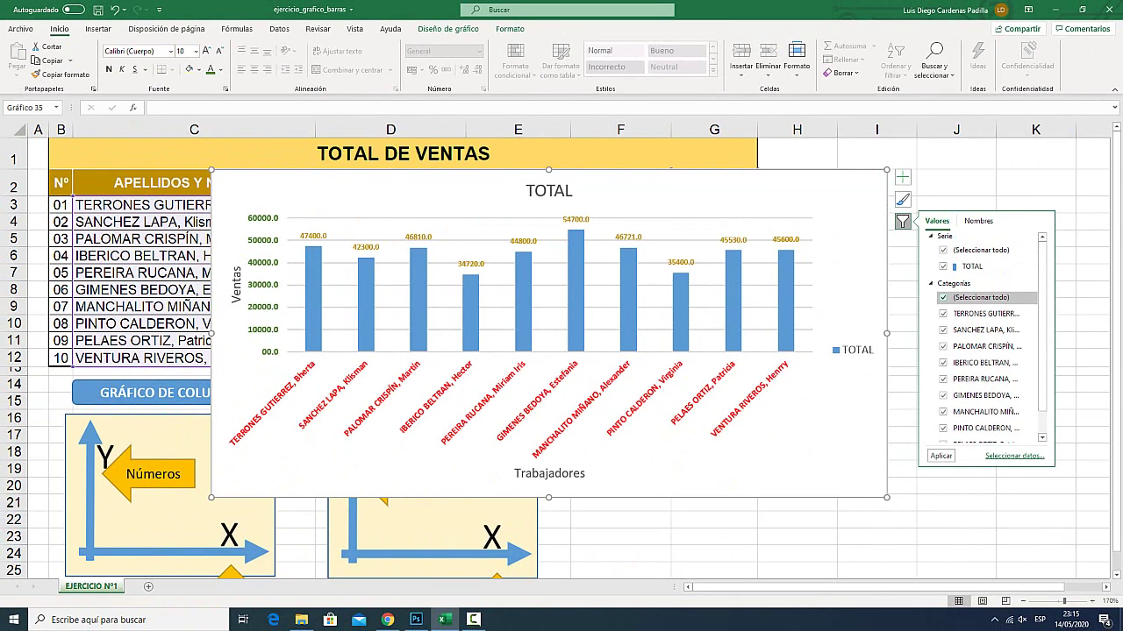
{"action": "key", "text": "super+plus"}
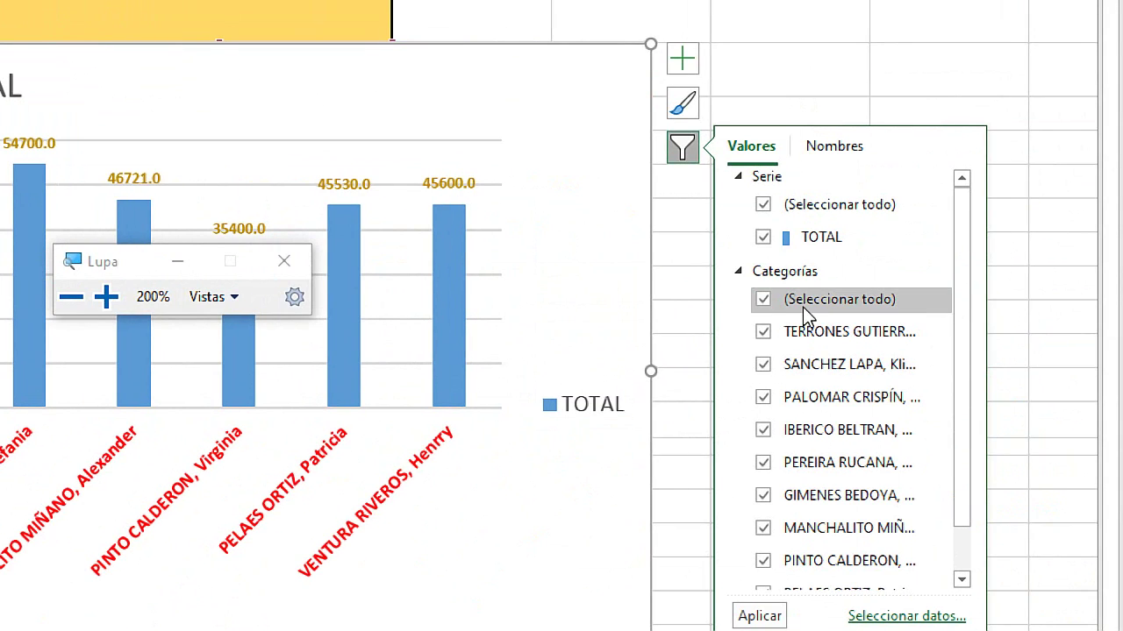
{"action": "left_click", "coordinate": [764, 299]}
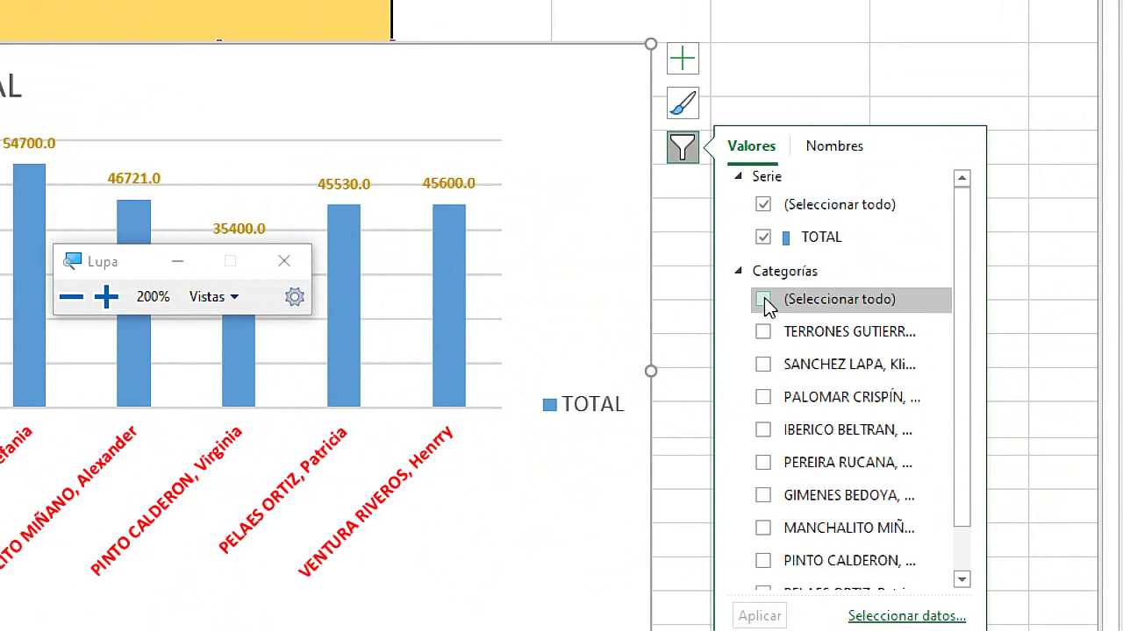
{"action": "key", "text": "super+Escape"}
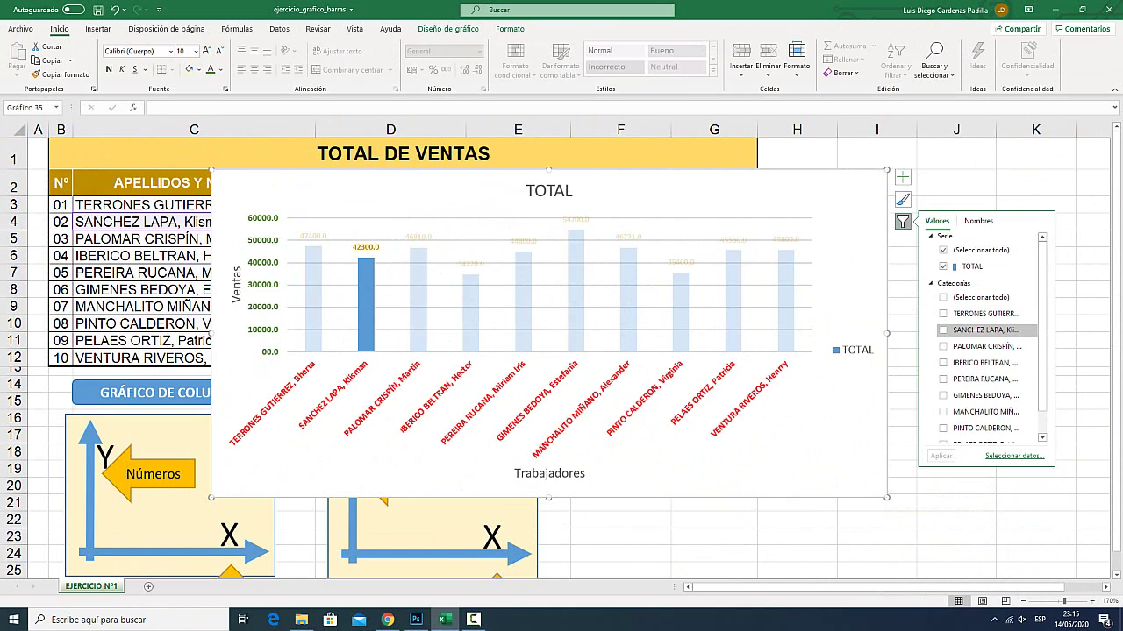
{"action": "scroll", "coordinate": [983, 330], "scroll_direction": "down", "scroll_amount": 1}
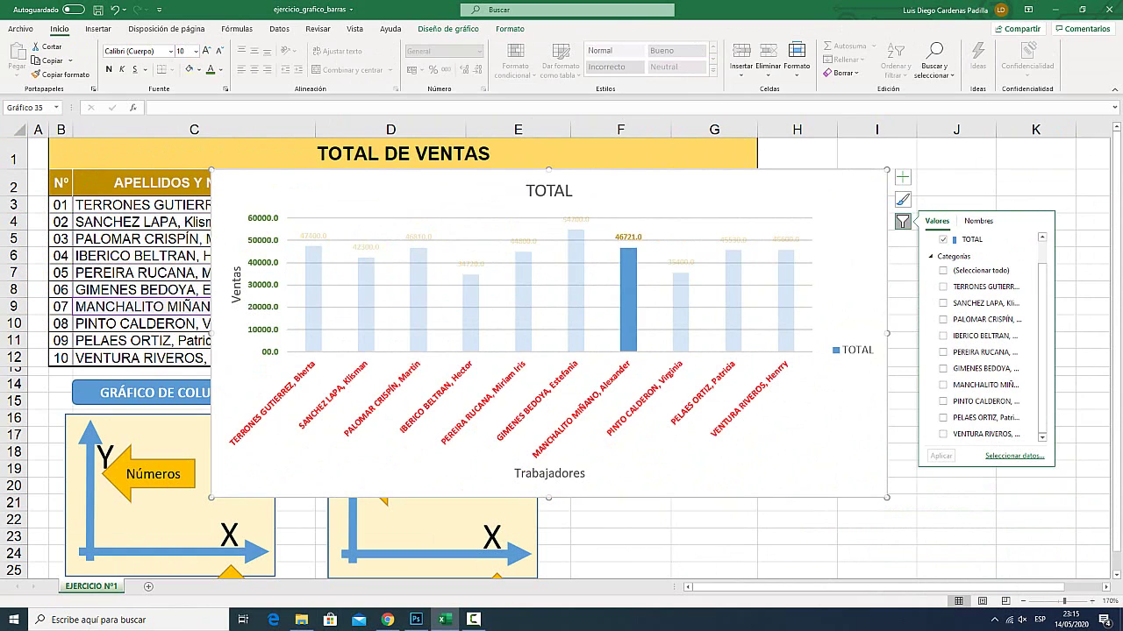
{"action": "left_click", "coordinate": [943, 368]}
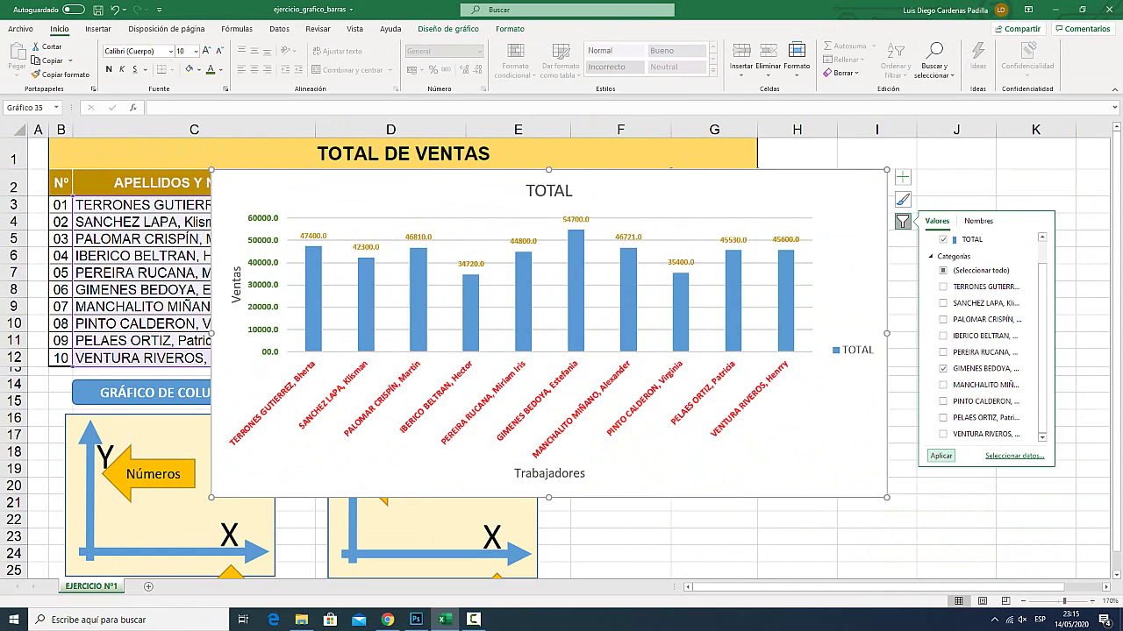
{"action": "left_click", "coordinate": [940, 456]}
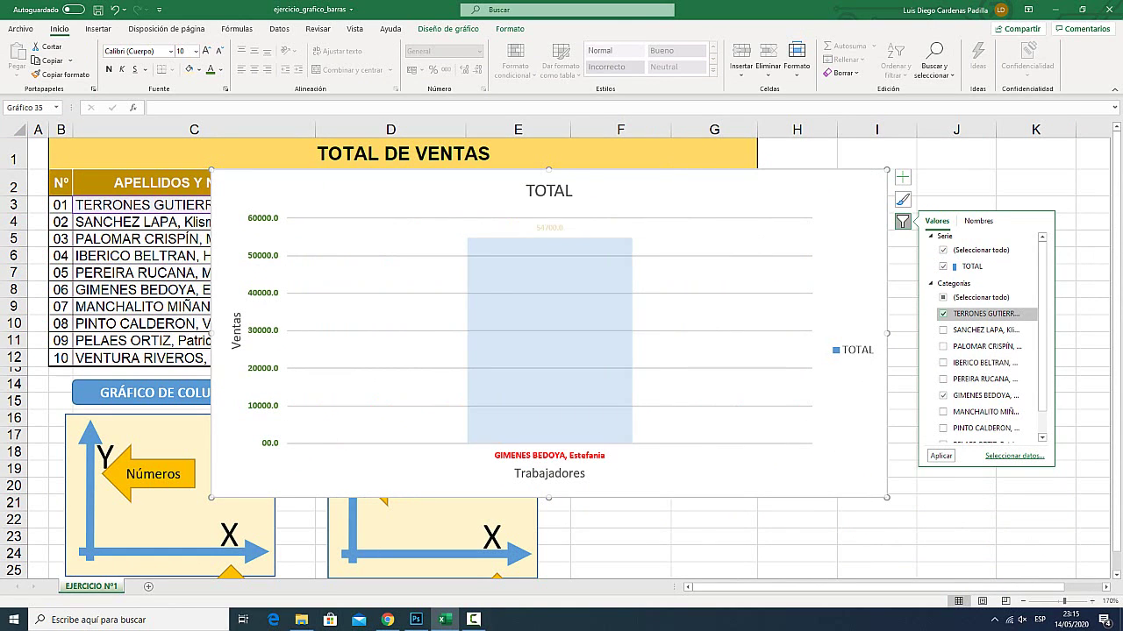
{"action": "left_click", "coordinate": [943, 330]}
{"action": "left_click", "coordinate": [940, 456]}
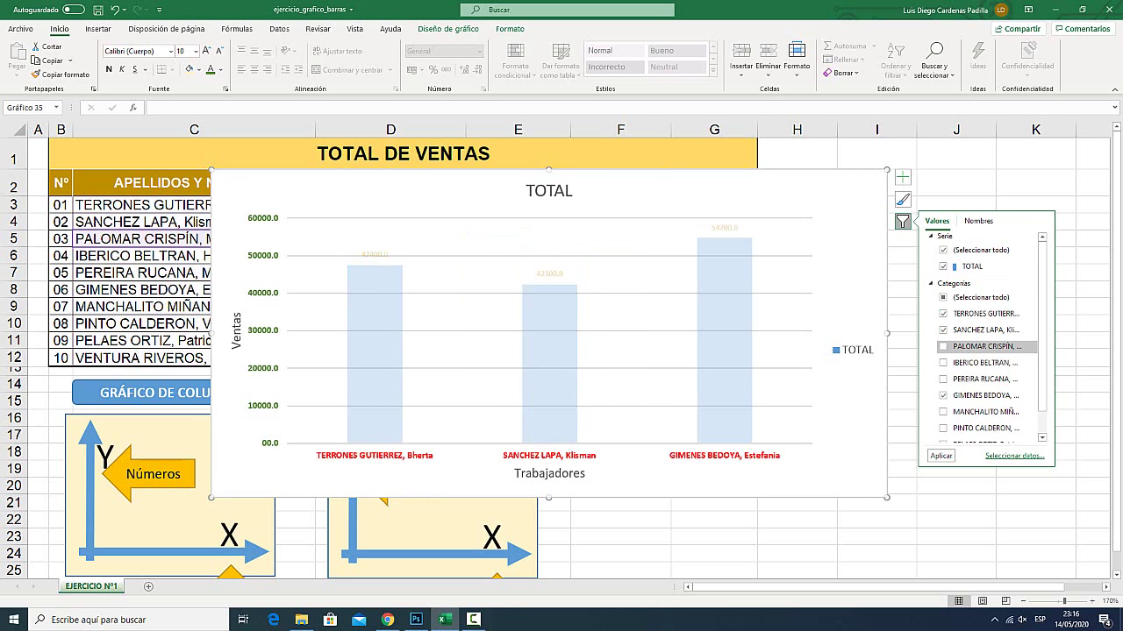
{"action": "left_click", "coordinate": [943, 347]}
{"action": "left_click", "coordinate": [942, 363]}
{"action": "scroll", "coordinate": [983, 369], "scroll_direction": "down", "scroll_amount": 1}
{"action": "left_click", "coordinate": [943, 352]}
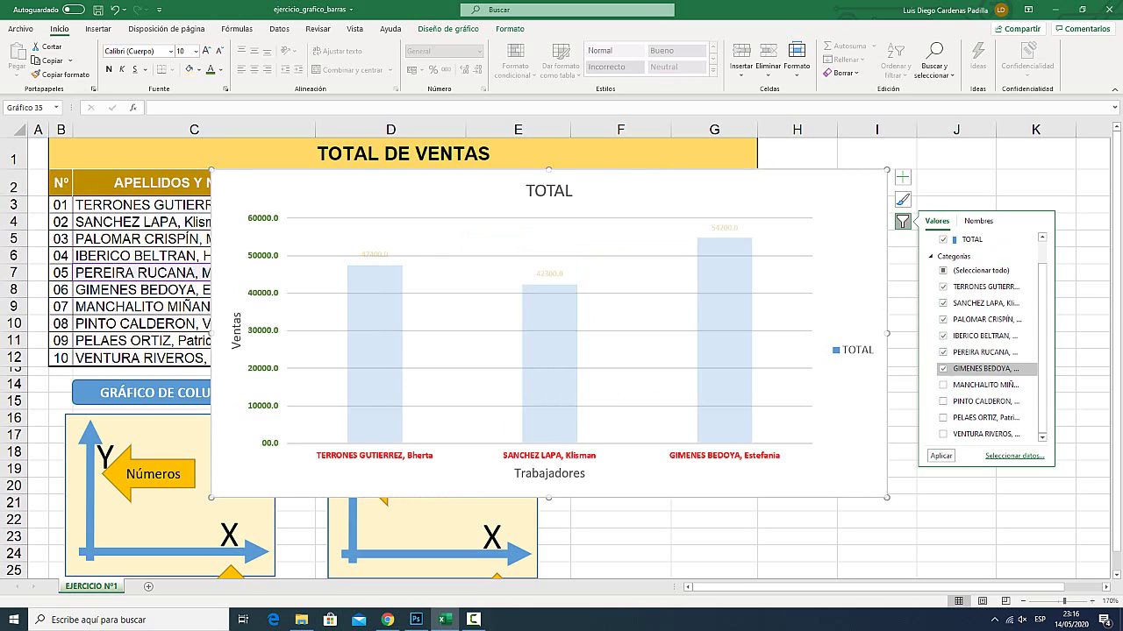
{"action": "left_click", "coordinate": [943, 385]}
{"action": "left_click", "coordinate": [943, 401]}
{"action": "left_click", "coordinate": [943, 417]}
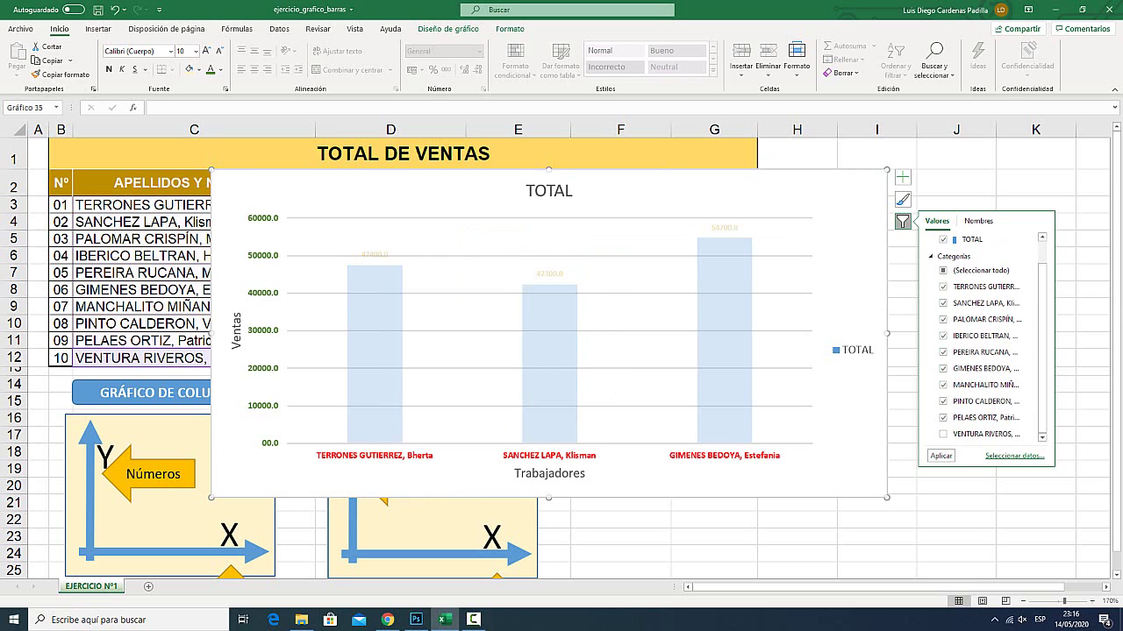
{"action": "left_click", "coordinate": [943, 435]}
{"action": "left_click", "coordinate": [940, 455]}
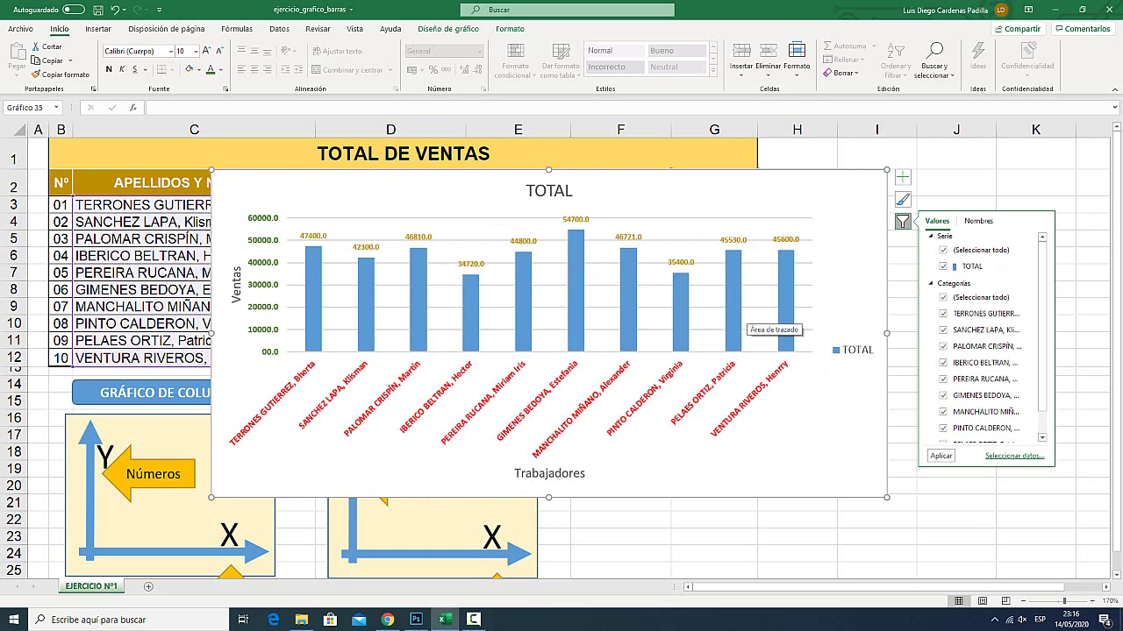
{"action": "key", "text": "Escape"}
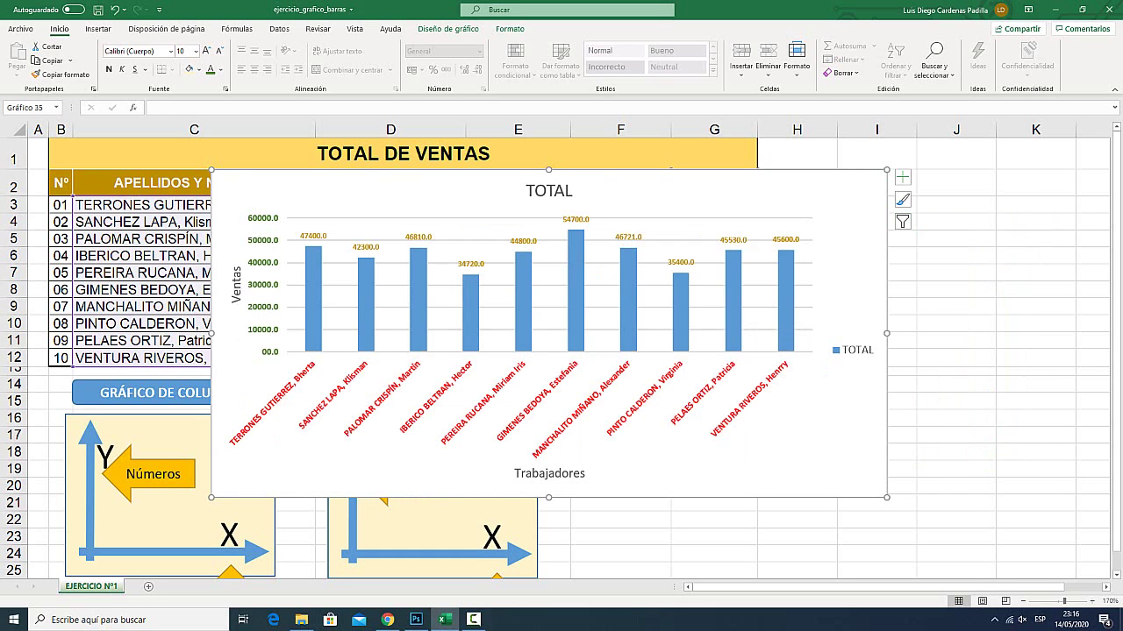
Drag the TOTAL chart down so the table's header row and first worker row show
{"action": "left_click_drag", "start_coordinate": [702, 192], "coordinate": [698, 236]}
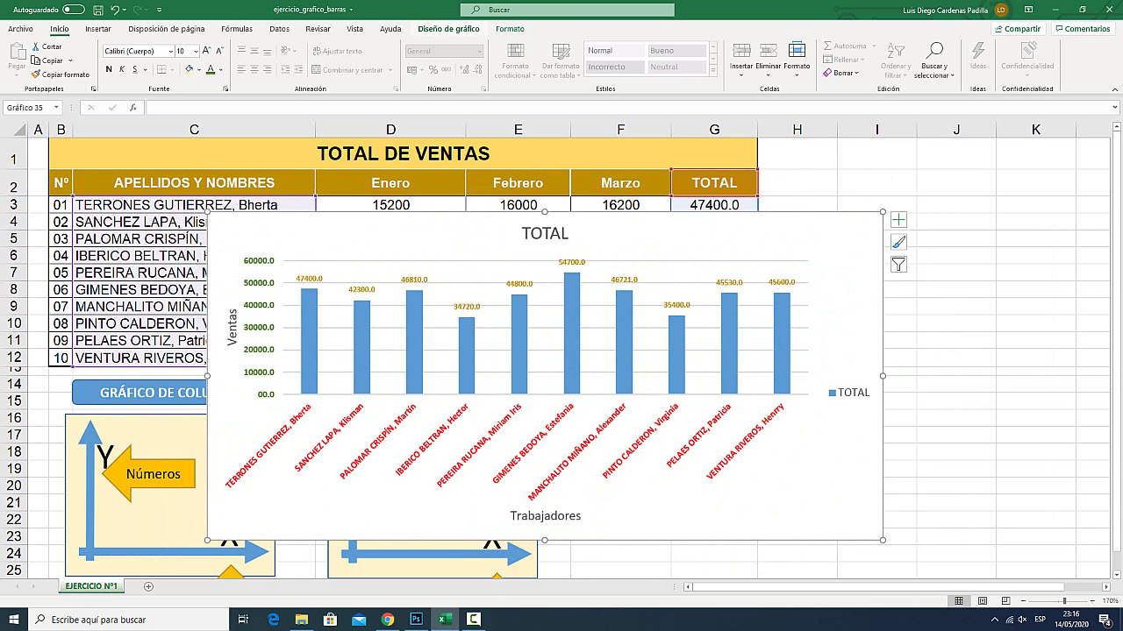
{"action": "key", "text": "super+plus"}
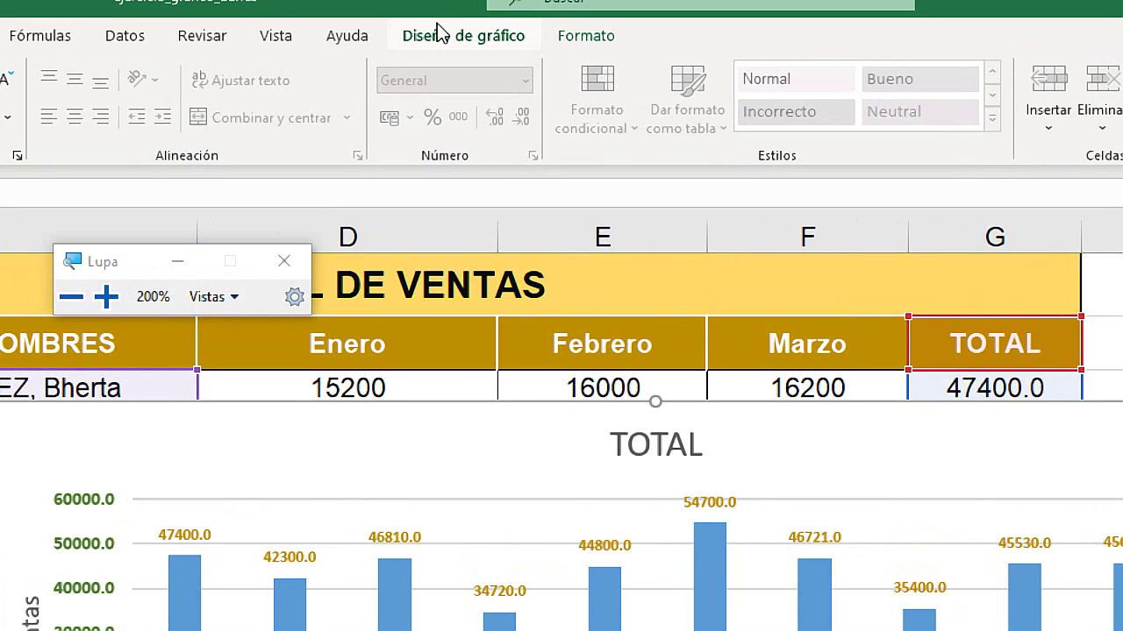
{"action": "left_click", "coordinate": [443, 35]}
{"action": "key", "text": "super+Escape"}
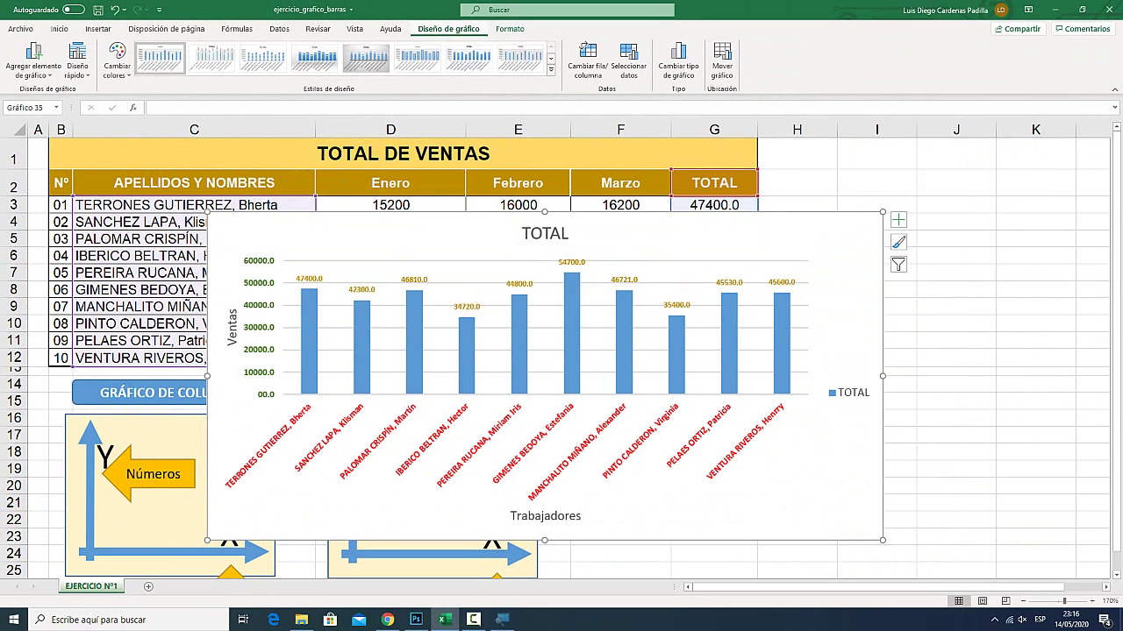
Browse the Estilos, Cambiar colores and Diseño rápido galleries without applying any
{"action": "left_click", "coordinate": [551, 70]}
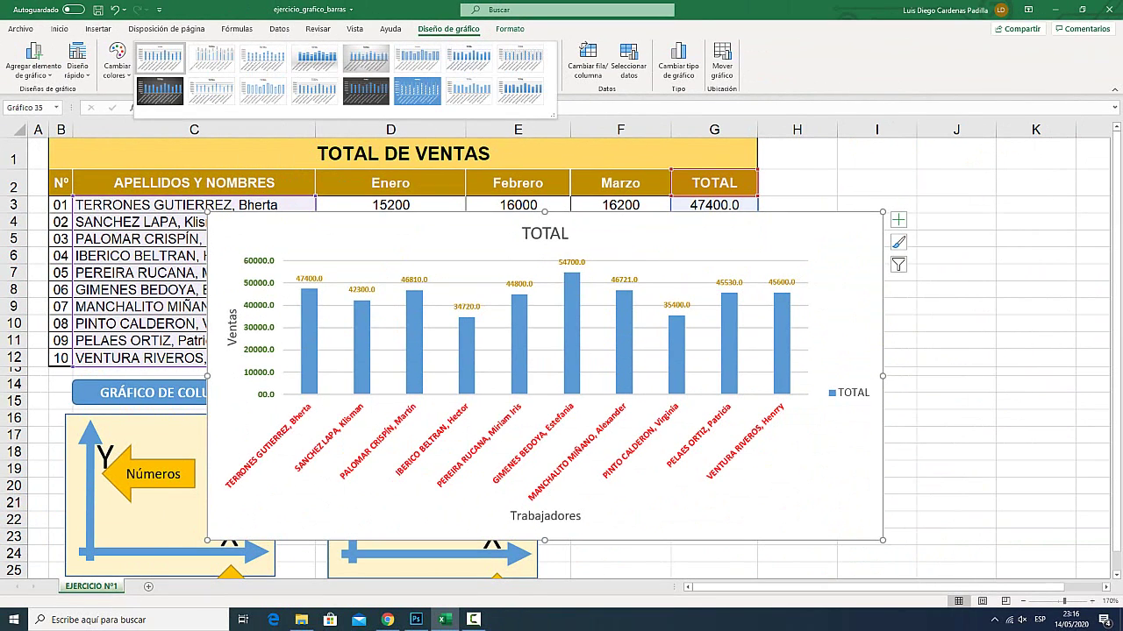
{"action": "key", "text": "super+plus"}
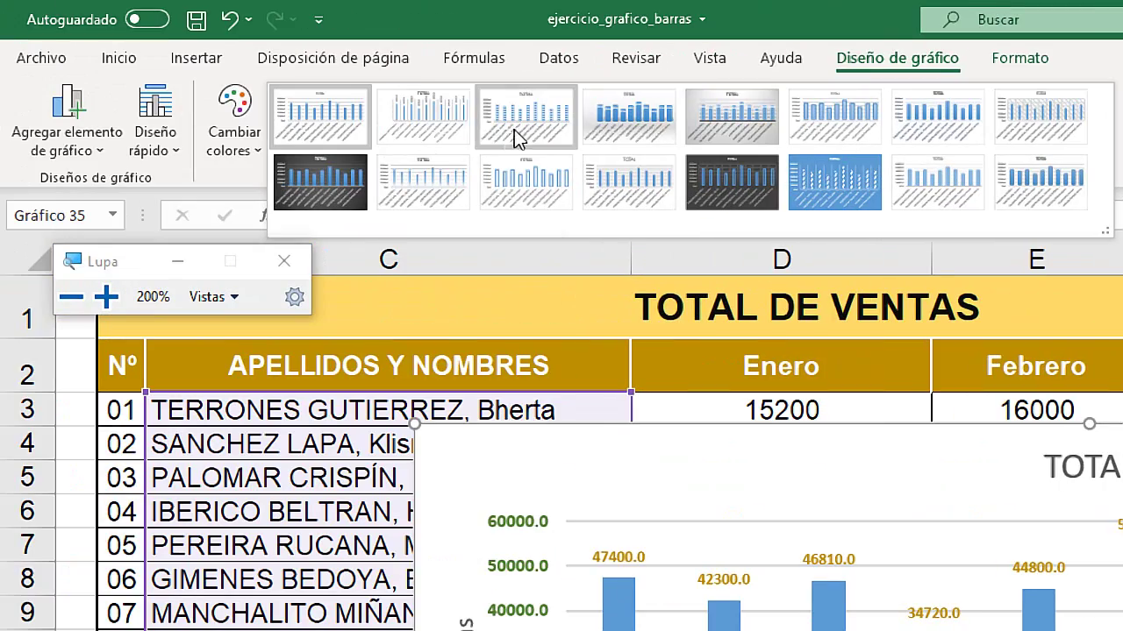
{"action": "key", "text": "super+Escape"}
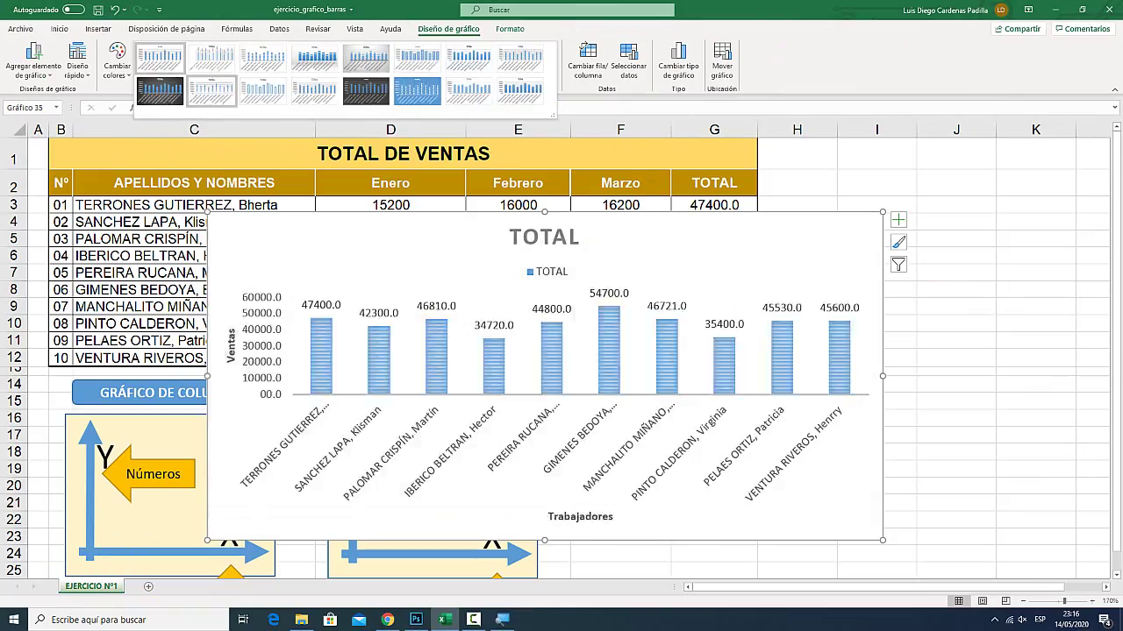
{"action": "key", "text": "Escape"}
{"action": "left_click", "coordinate": [117, 61]}
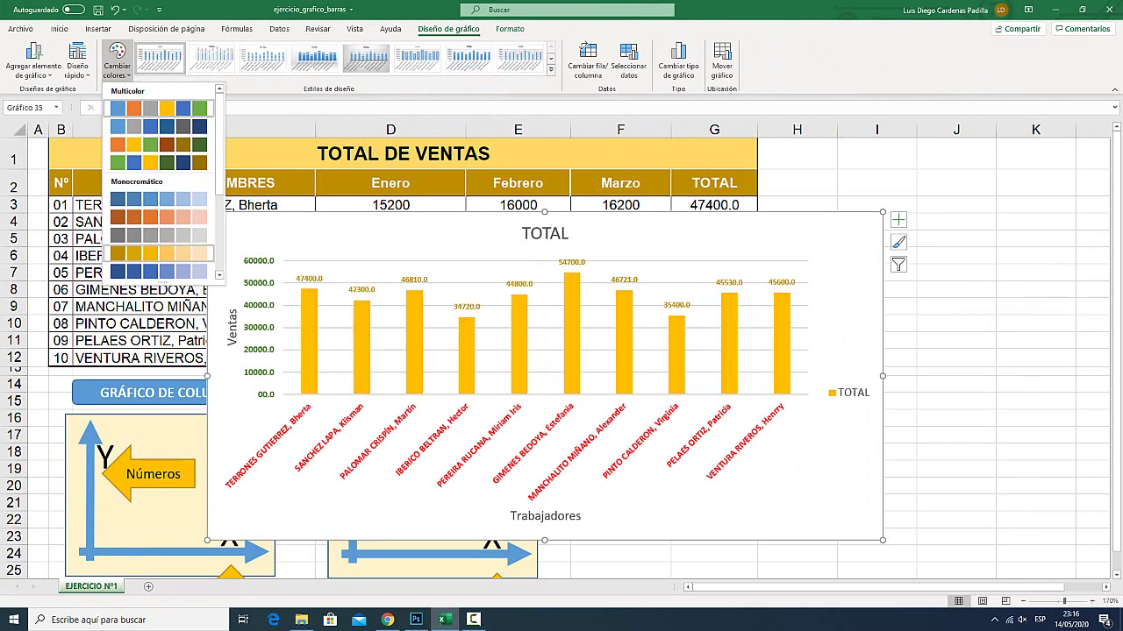
{"action": "left_click", "coordinate": [77, 66]}
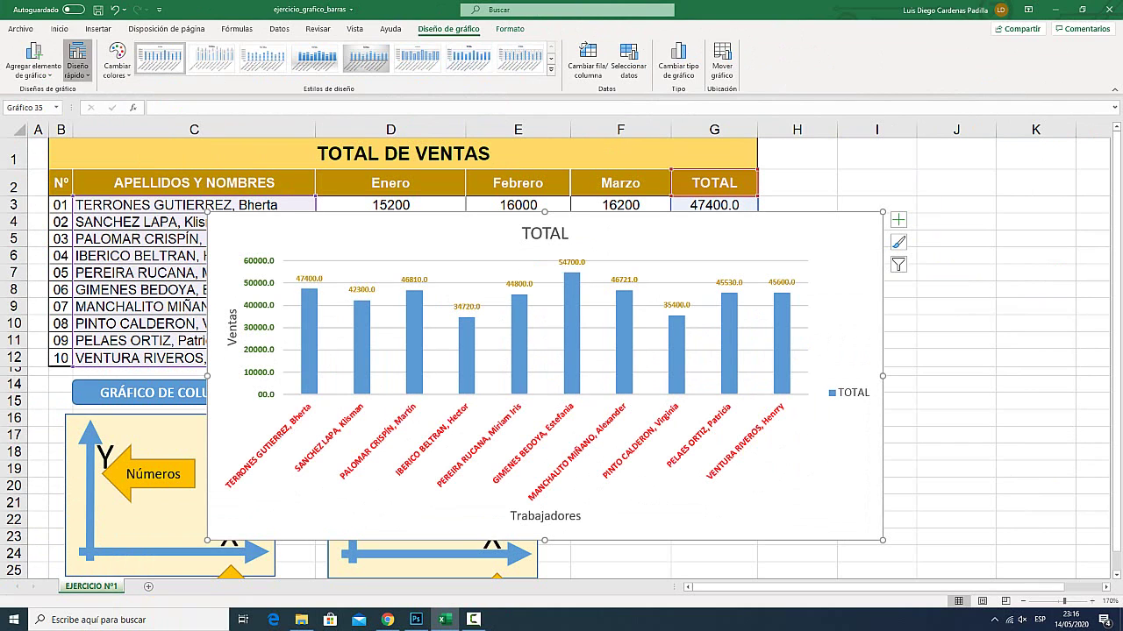
{"action": "left_click", "coordinate": [77, 65]}
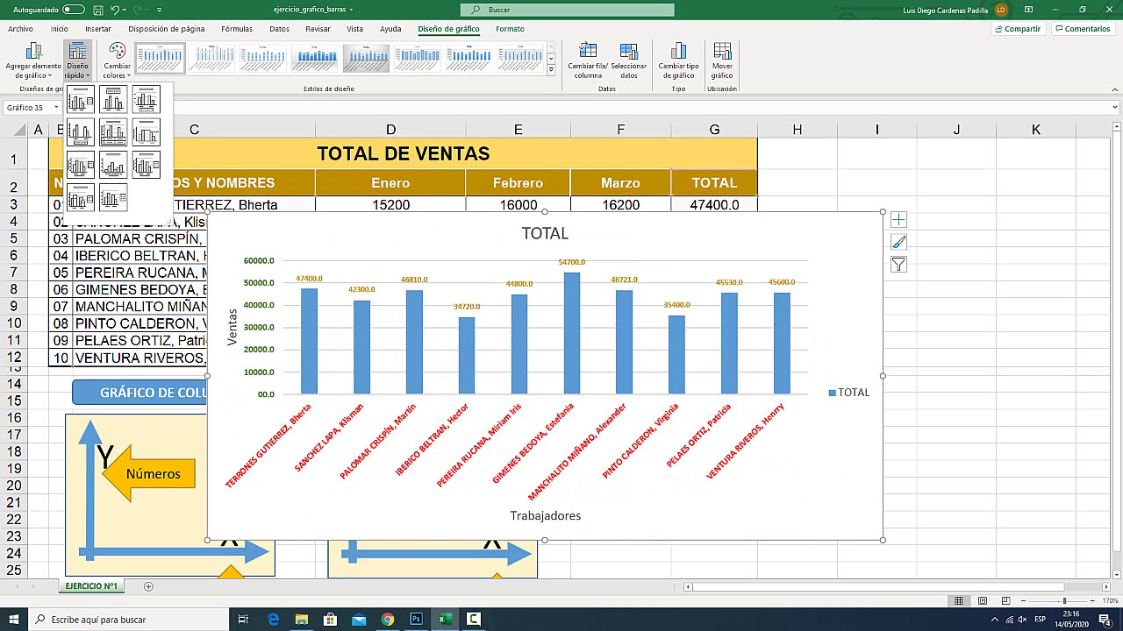
{"action": "left_click", "coordinate": [145, 165]}
{"action": "left_click", "coordinate": [510, 28]}
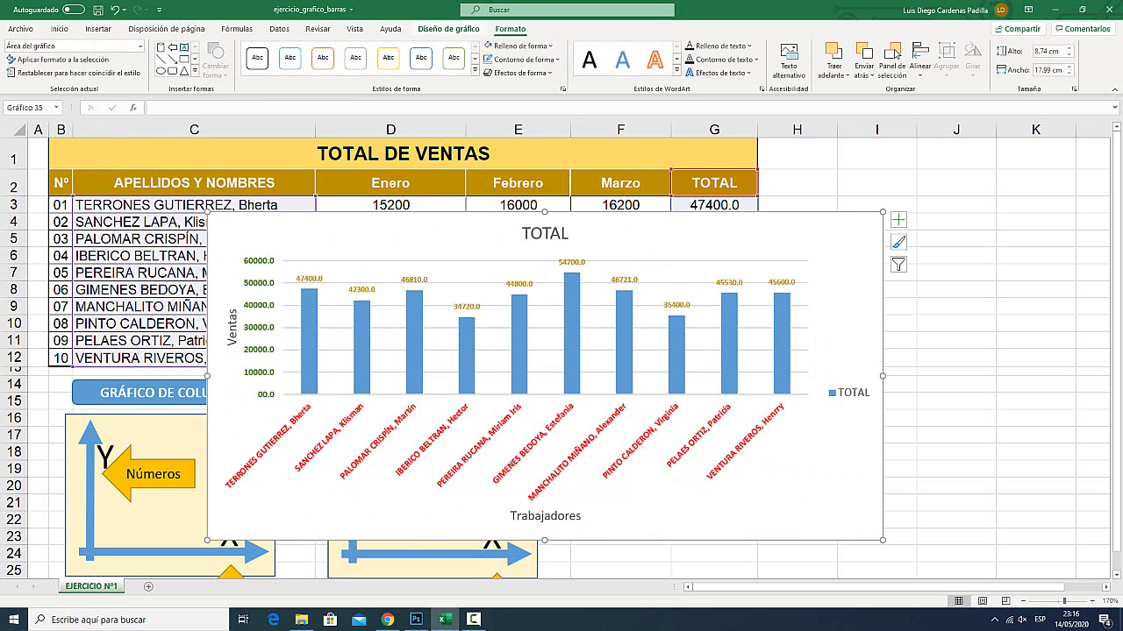
{"action": "left_click", "coordinate": [448, 29]}
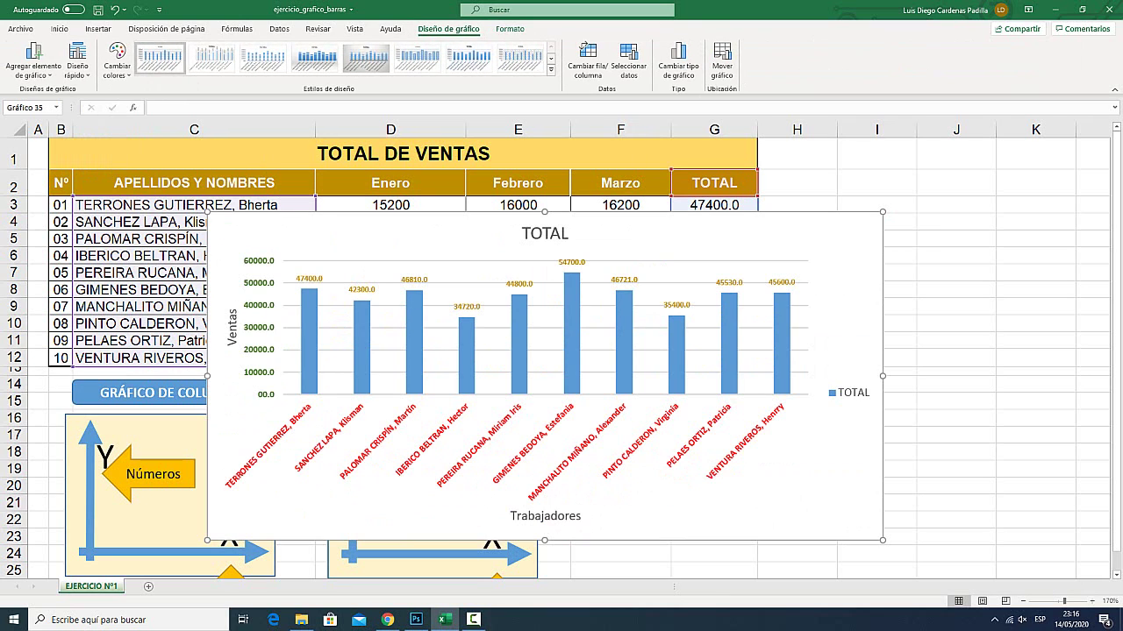
Close and reopen the Format Chart Area pane for the TOTAL chart
{"action": "key", "text": "ctrl+1"}
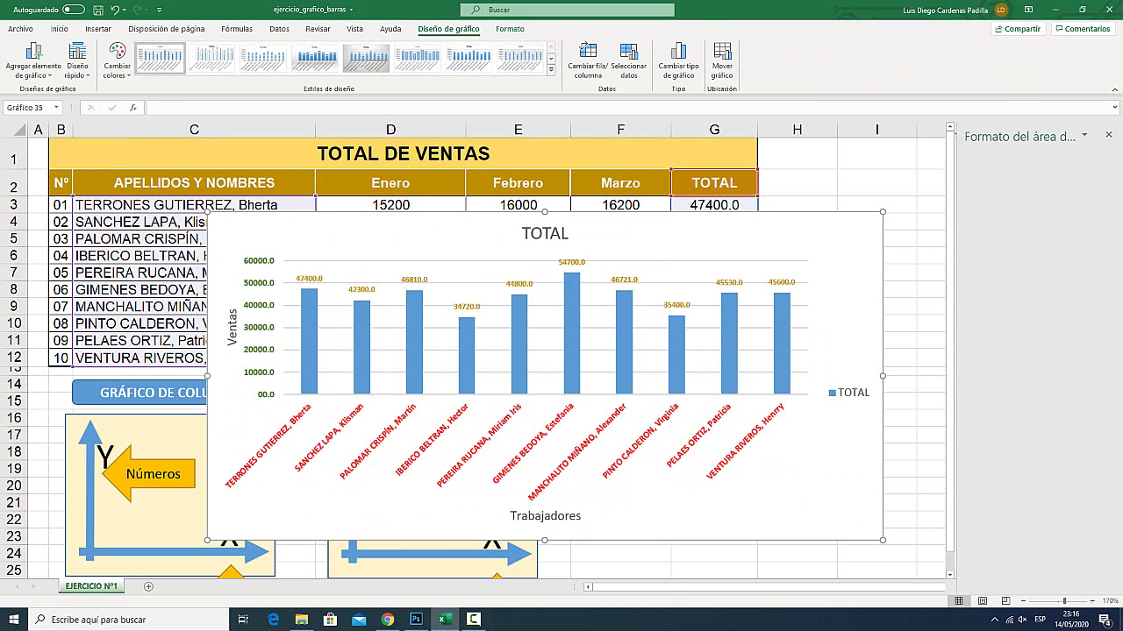
{"action": "left_click", "coordinate": [1107, 136]}
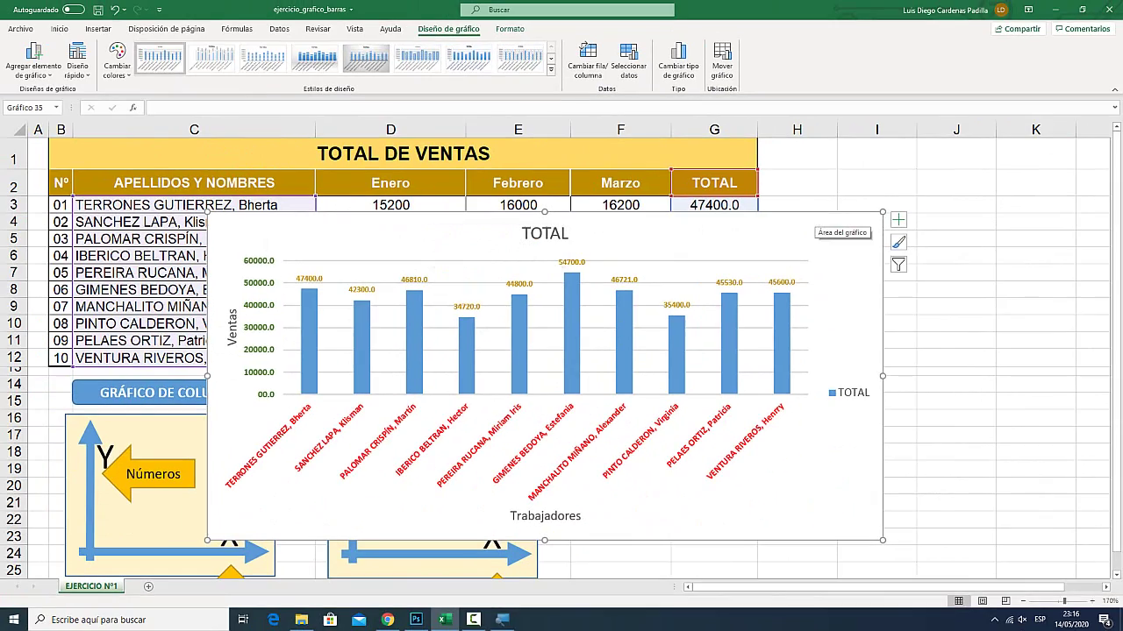
{"action": "key", "text": "ctrl+1"}
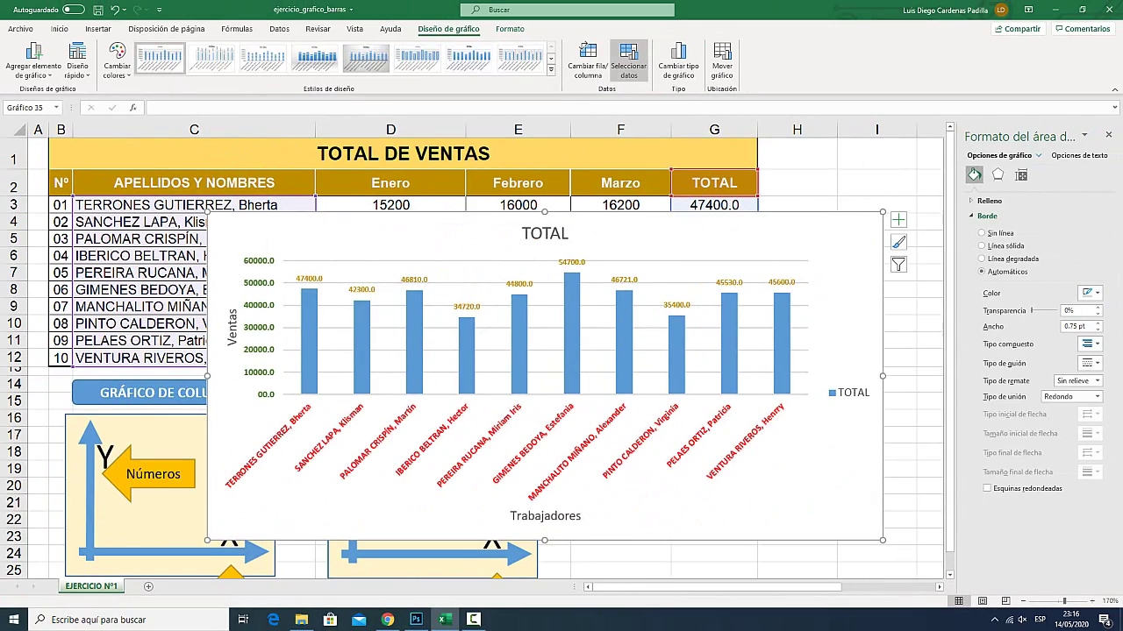
{"action": "key", "text": "super+plus"}
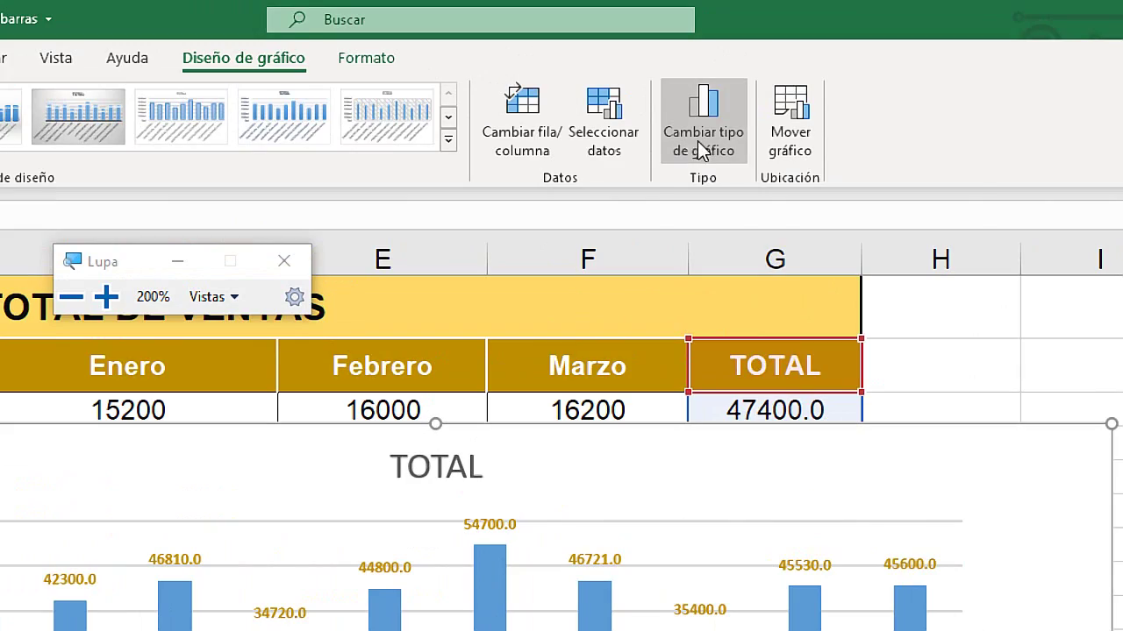
{"action": "key", "text": "super+Escape"}
Review the Change Chart Type dialog, then cancel it, leaving the clustered column type
{"action": "left_click", "coordinate": [678, 67]}
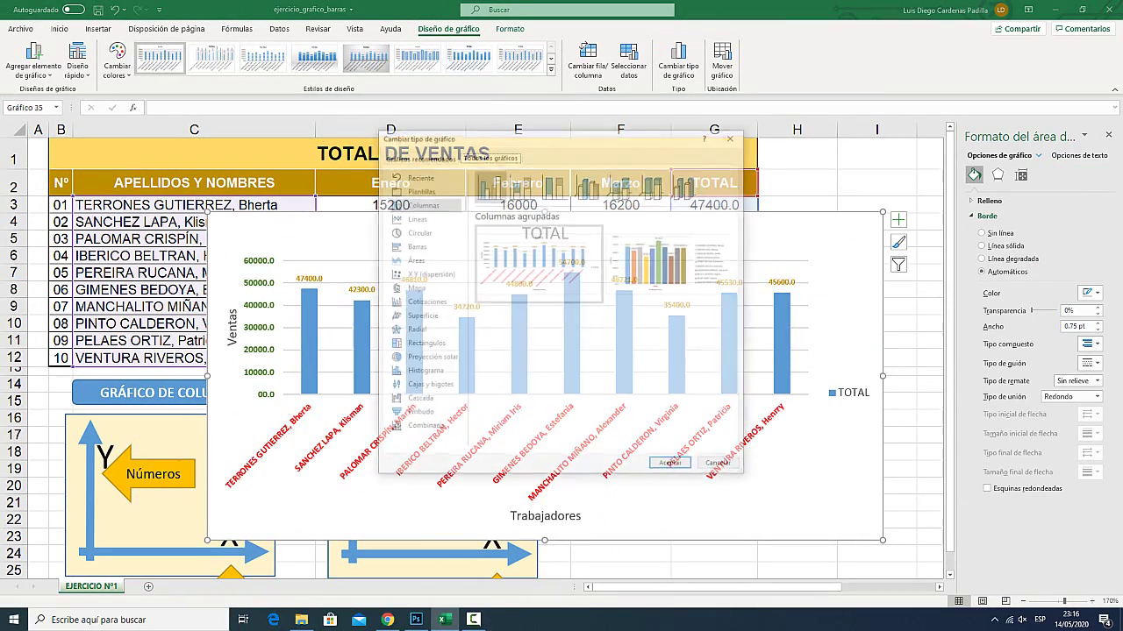
{"action": "left_click_drag", "start_coordinate": [553, 136], "coordinate": [704, 134]}
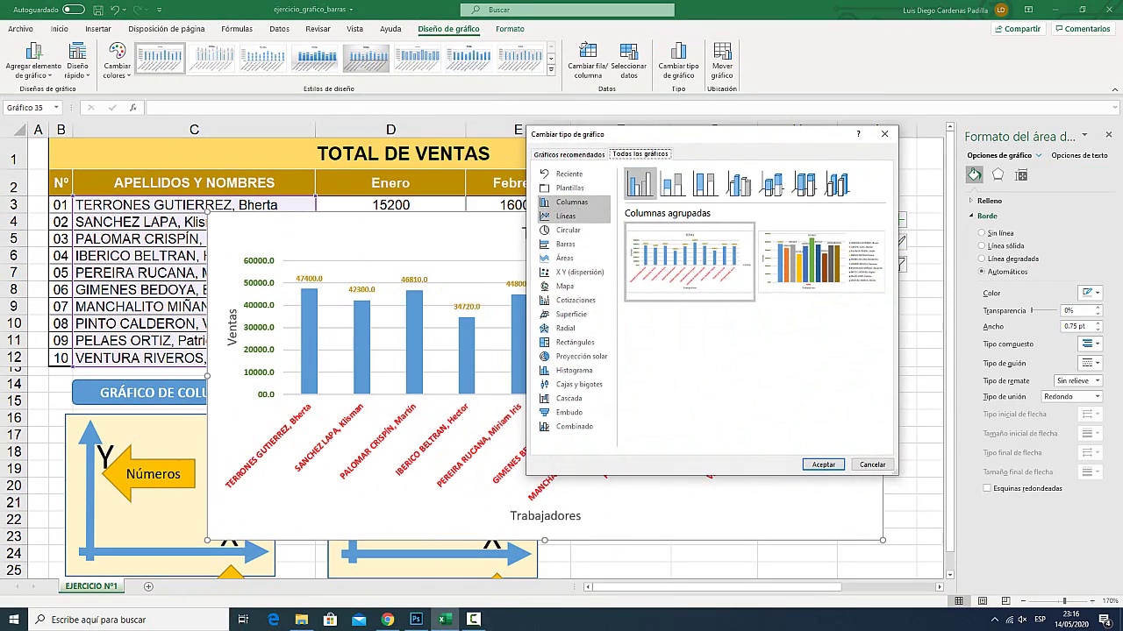
{"action": "key", "text": "super+plus"}
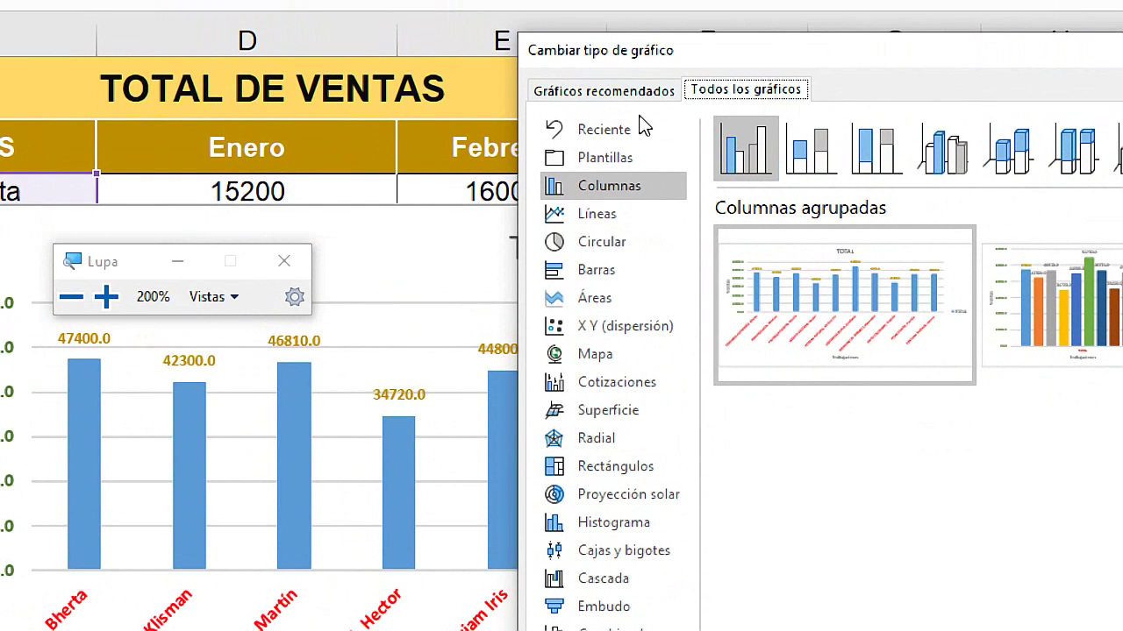
{"action": "key", "text": "super+Escape"}
{"action": "key", "text": "Escape"}
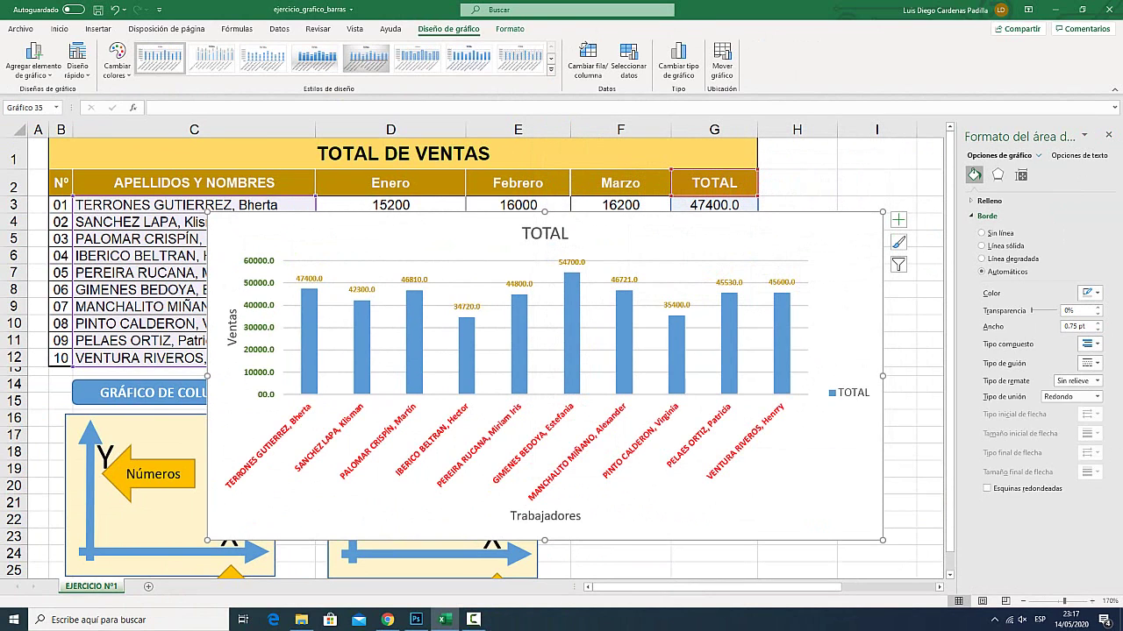
Close the format pane, delete the TOTAL chart and select worker sales C2:F12
{"action": "left_click", "coordinate": [1108, 135]}
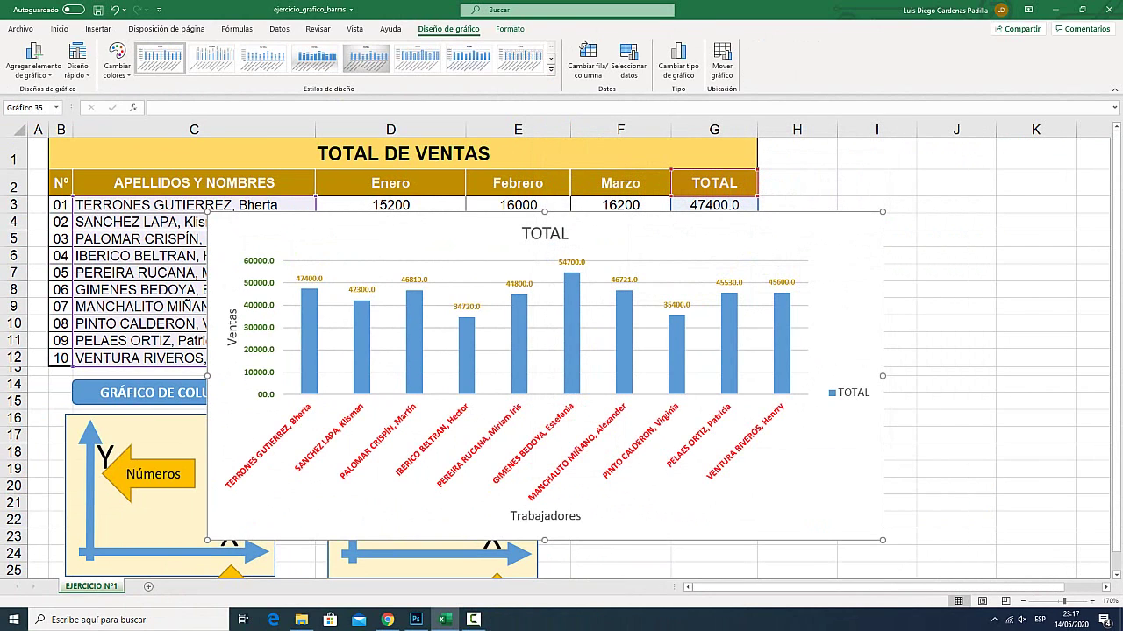
{"action": "key", "text": "Delete"}
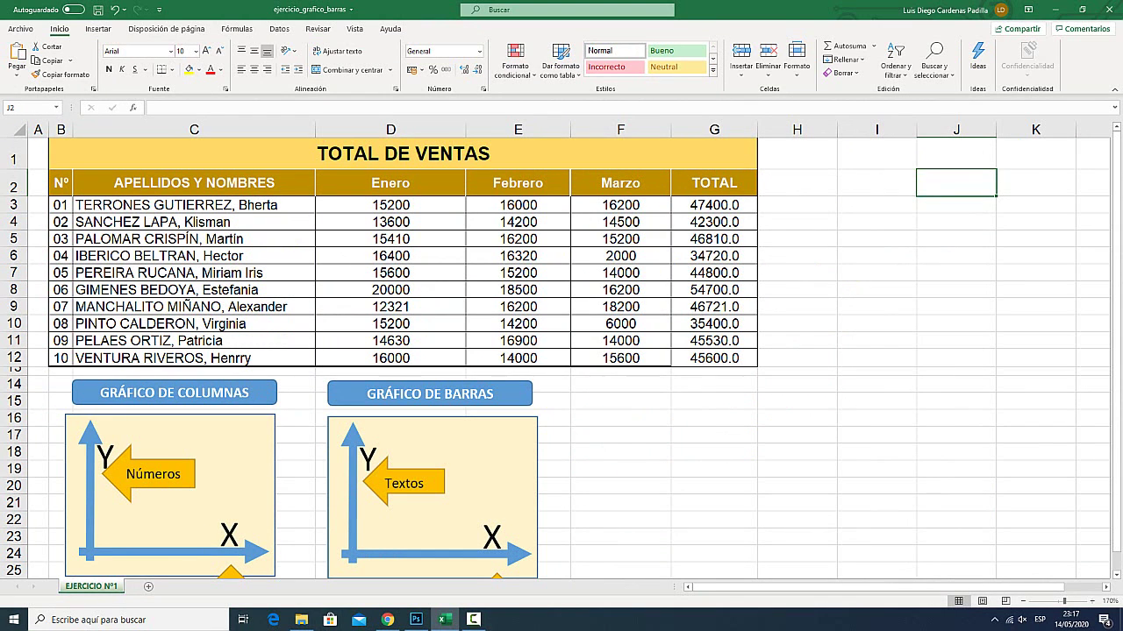
{"action": "left_click_drag", "start_coordinate": [194, 182], "coordinate": [620, 358]}
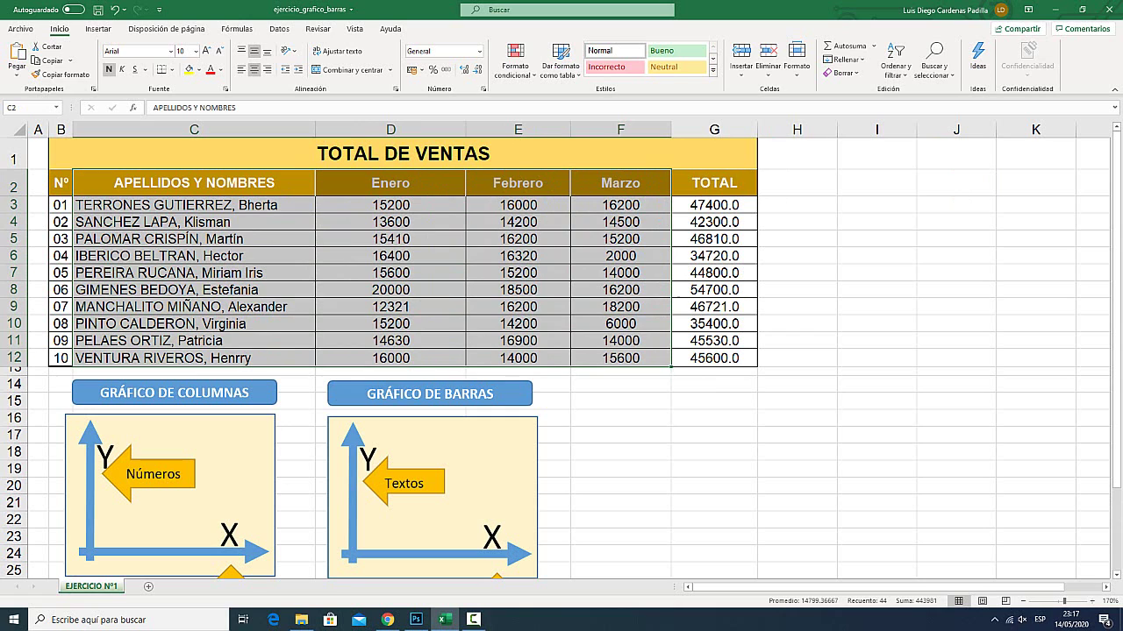
Insert a clustered column chart of the selected Enero, Febrero and Marzo sales
{"action": "key", "text": "super+plus"}
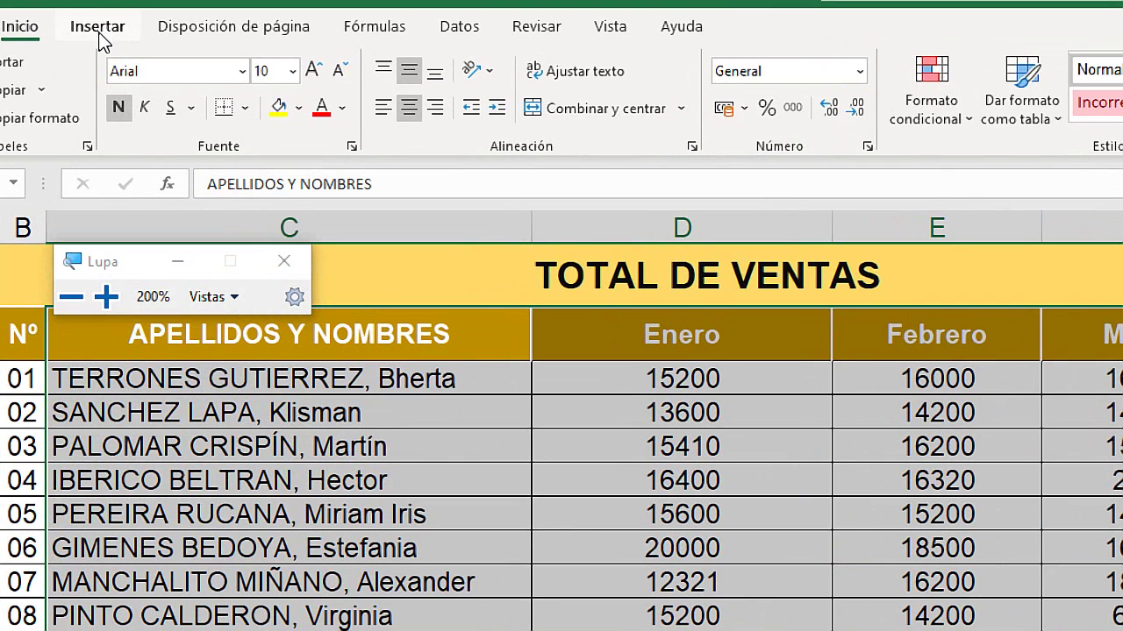
{"action": "left_click", "coordinate": [98, 29]}
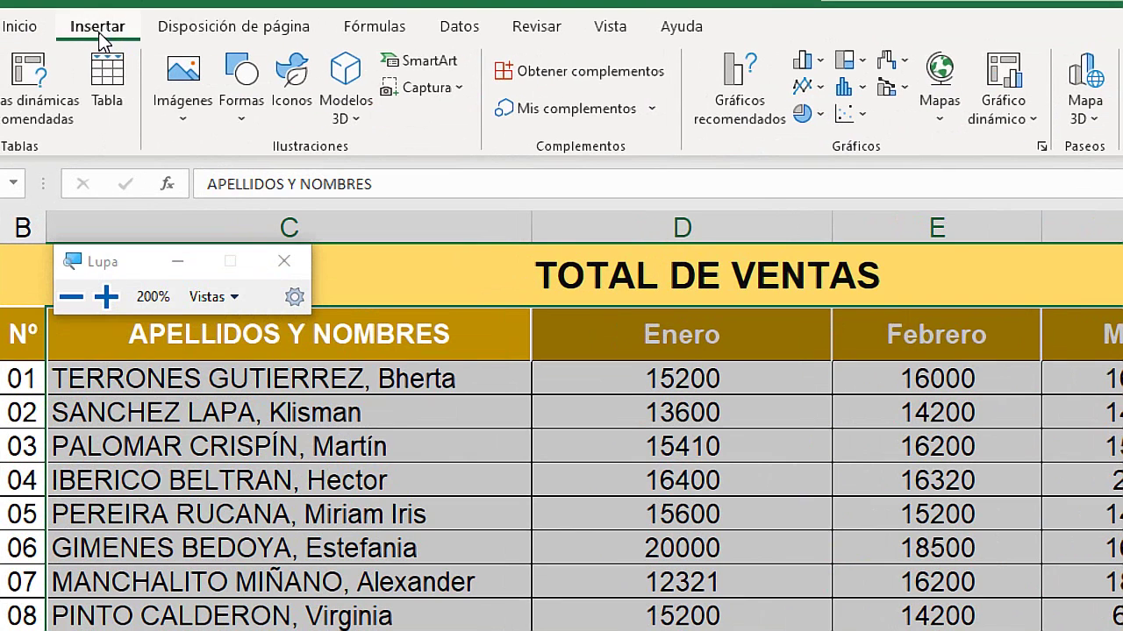
{"action": "left_click", "coordinate": [807, 62]}
{"action": "key", "text": "super+Escape"}
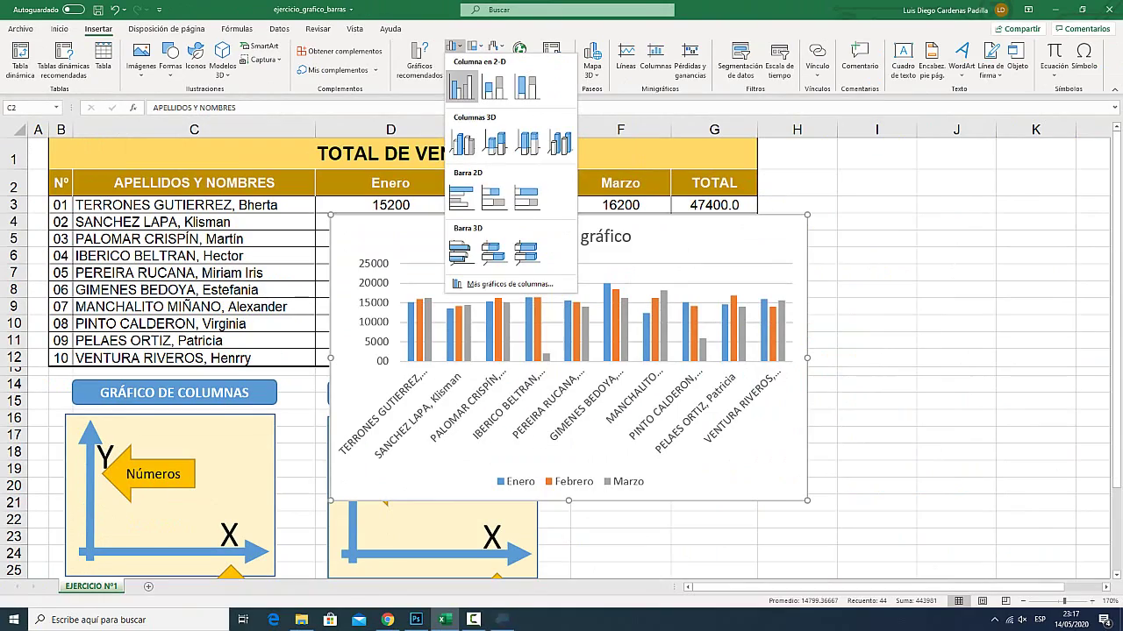
{"action": "left_click", "coordinate": [463, 91]}
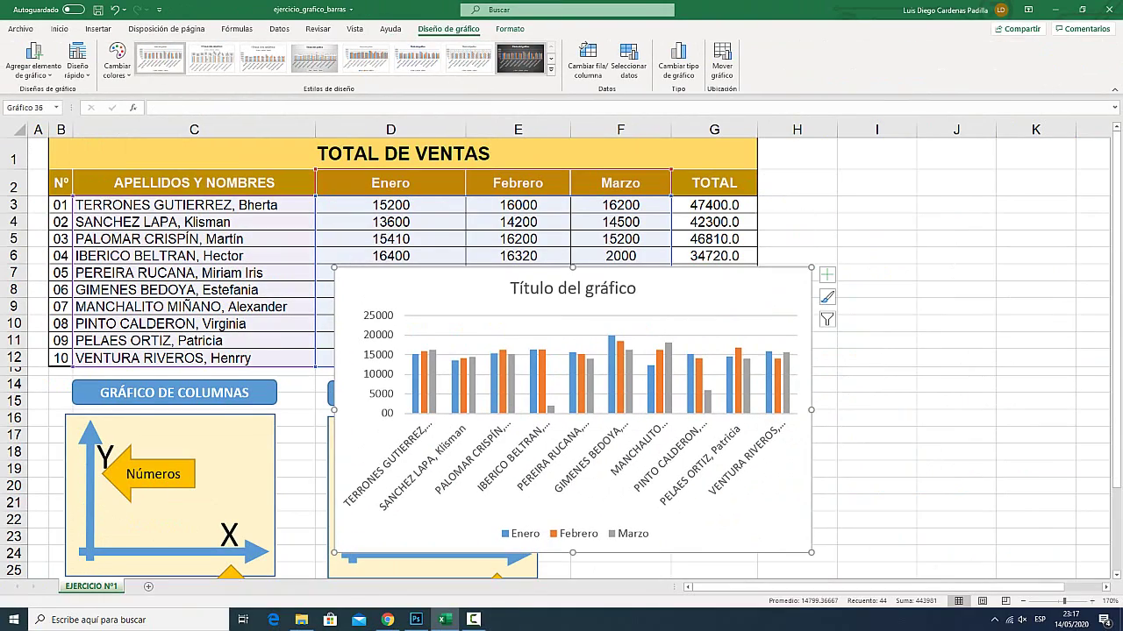
Apply a gallery chart style, then move the chart up from row 3 and enlarge it
{"action": "left_click", "coordinate": [550, 67]}
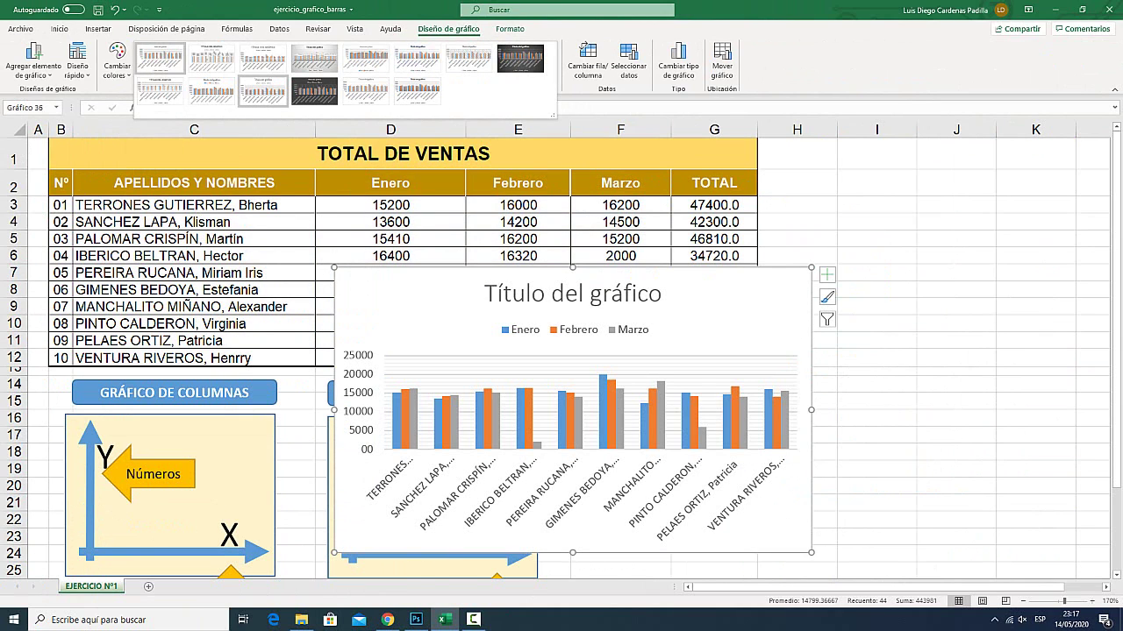
{"action": "left_click", "coordinate": [262, 90]}
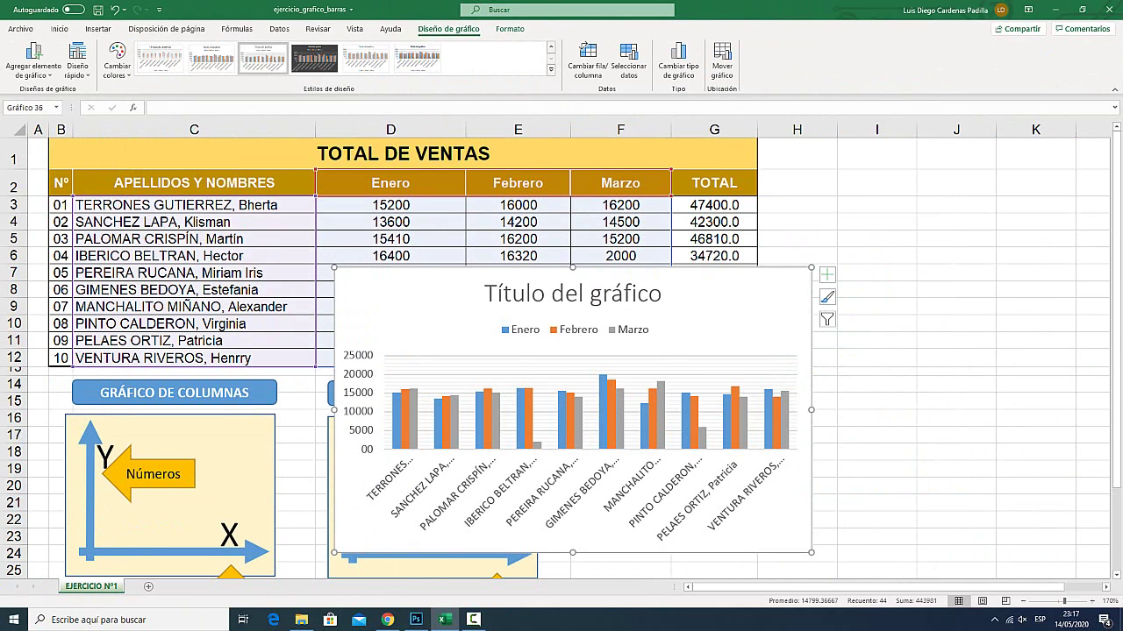
{"action": "left_click_drag", "start_coordinate": [570, 395], "coordinate": [543, 333]}
{"action": "left_click_drag", "start_coordinate": [783, 491], "coordinate": [947, 531]}
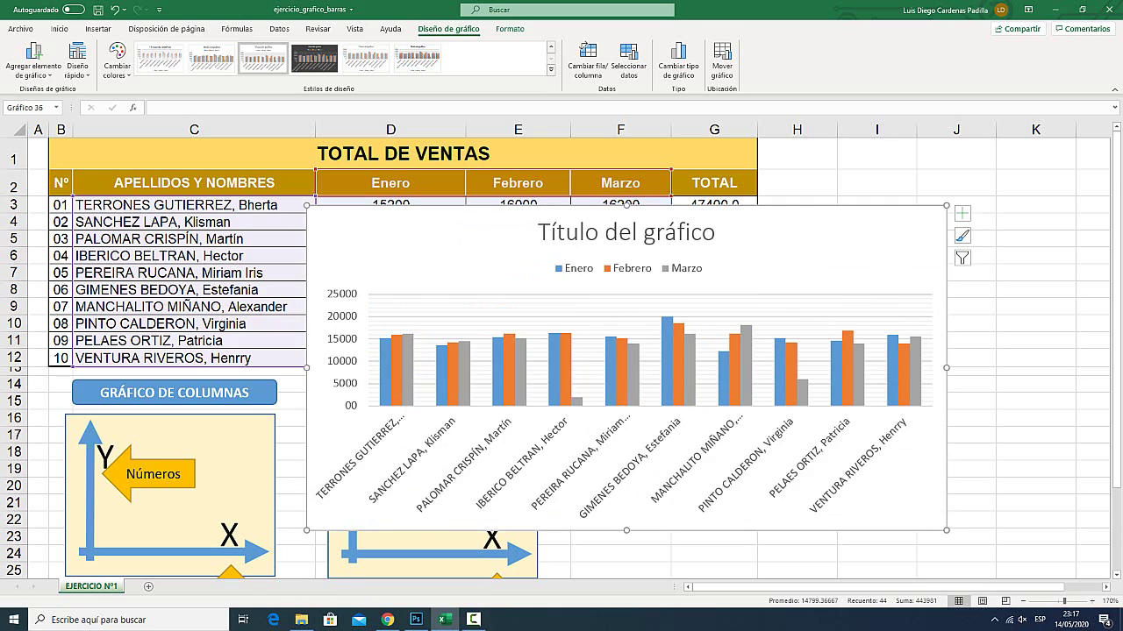
Toggle the Leyenda element off and on so the legend sits at the right
{"action": "left_click", "coordinate": [962, 213]}
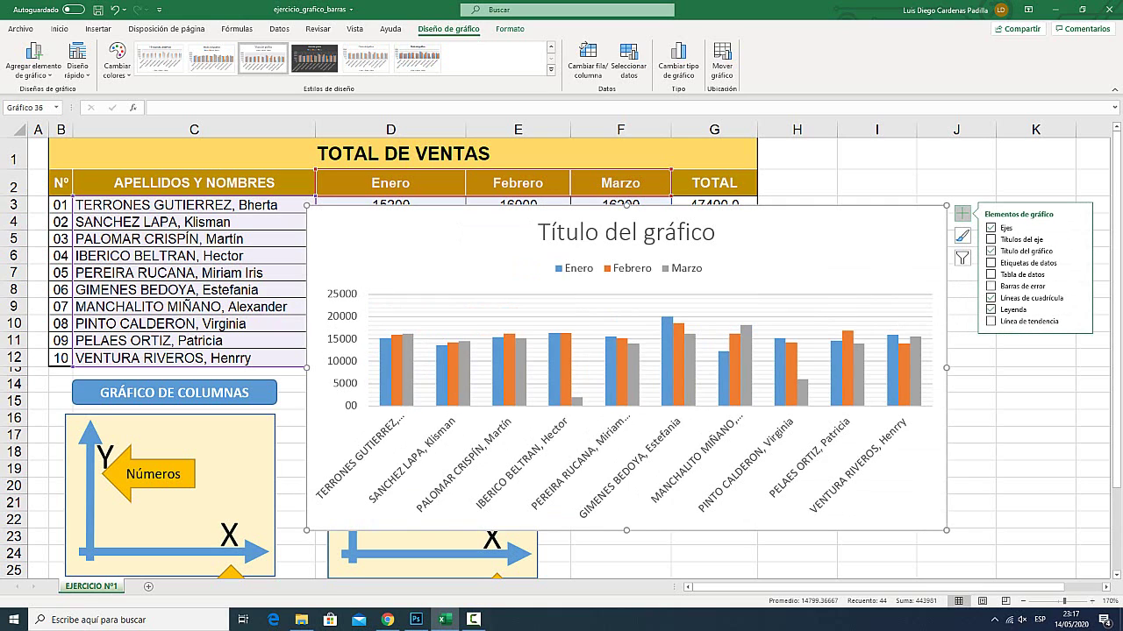
{"action": "key", "text": "super+plus"}
{"action": "key", "text": "super+Escape"}
{"action": "left_click", "coordinate": [991, 310]}
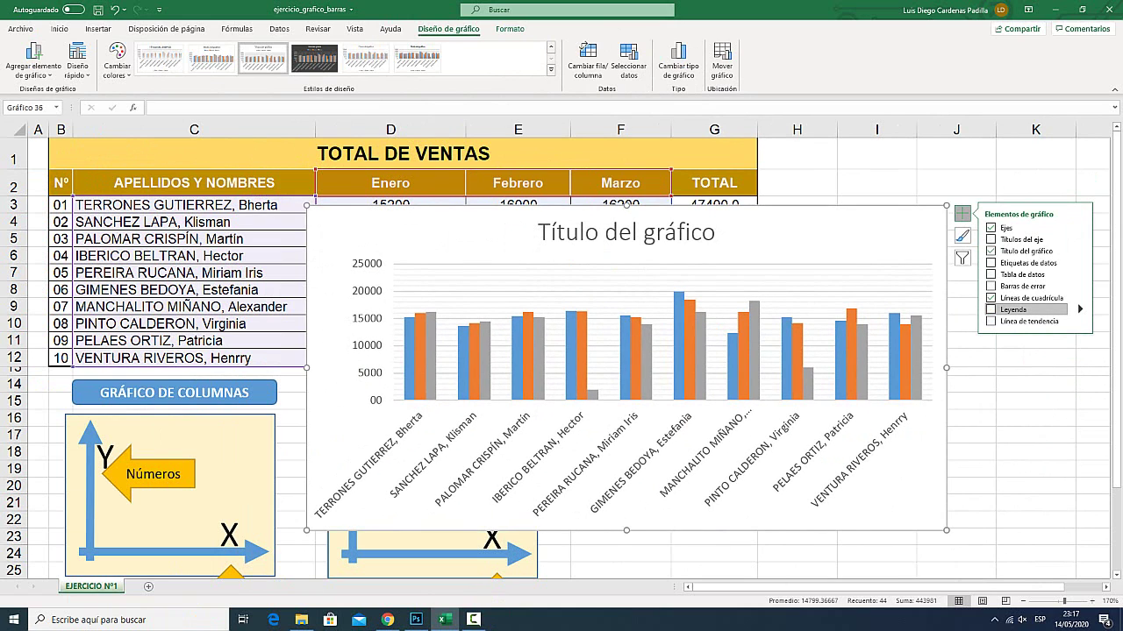
{"action": "left_click", "coordinate": [991, 310]}
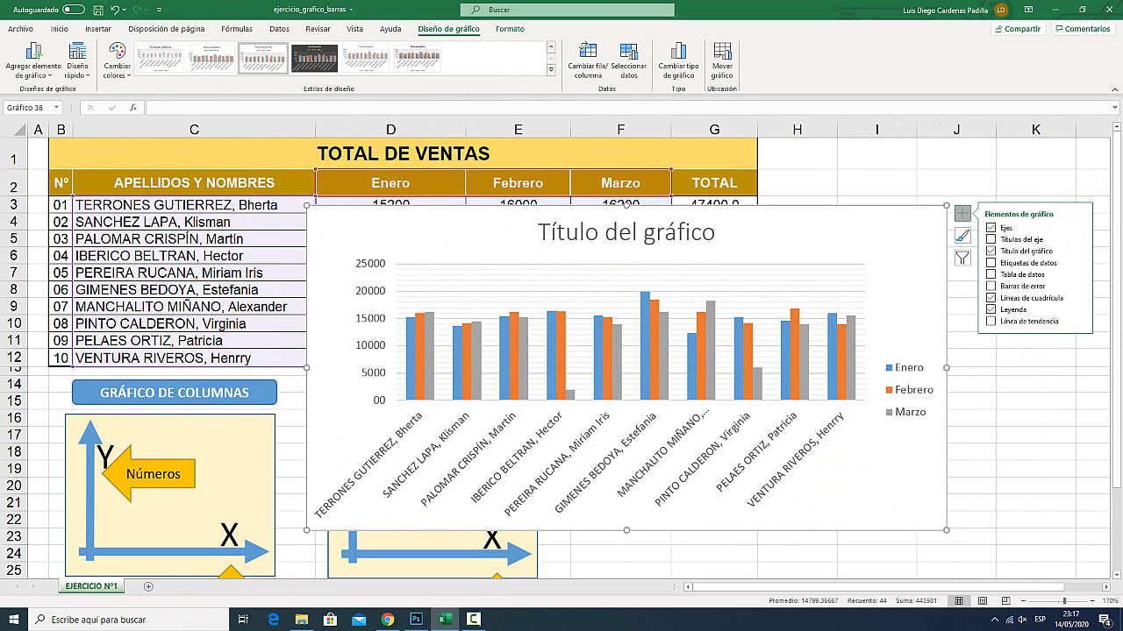
{"action": "key", "text": "super+plus"}
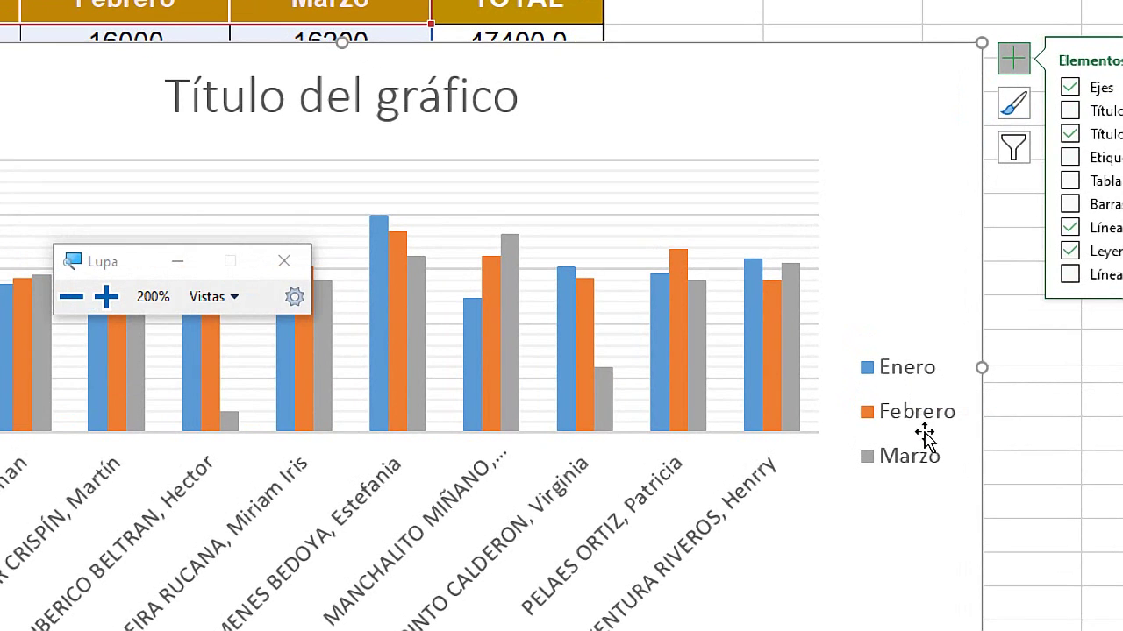
{"action": "key", "text": "super+Escape"}
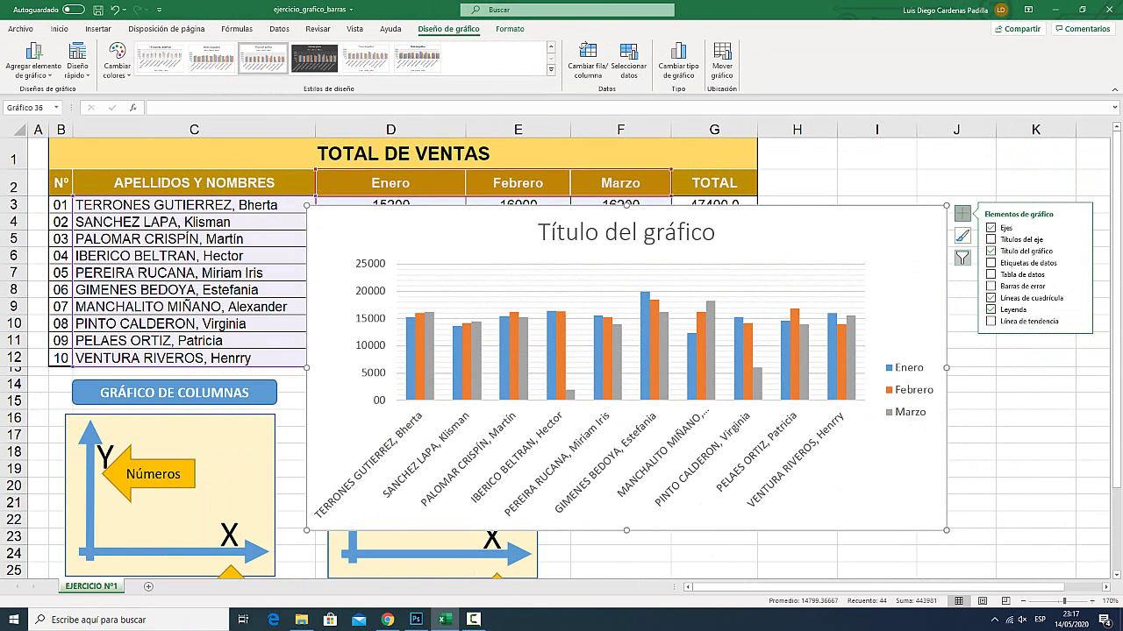
Filter the chart series to show only Febrero and Marzo, excluding Enero
{"action": "key", "text": "super+plus"}
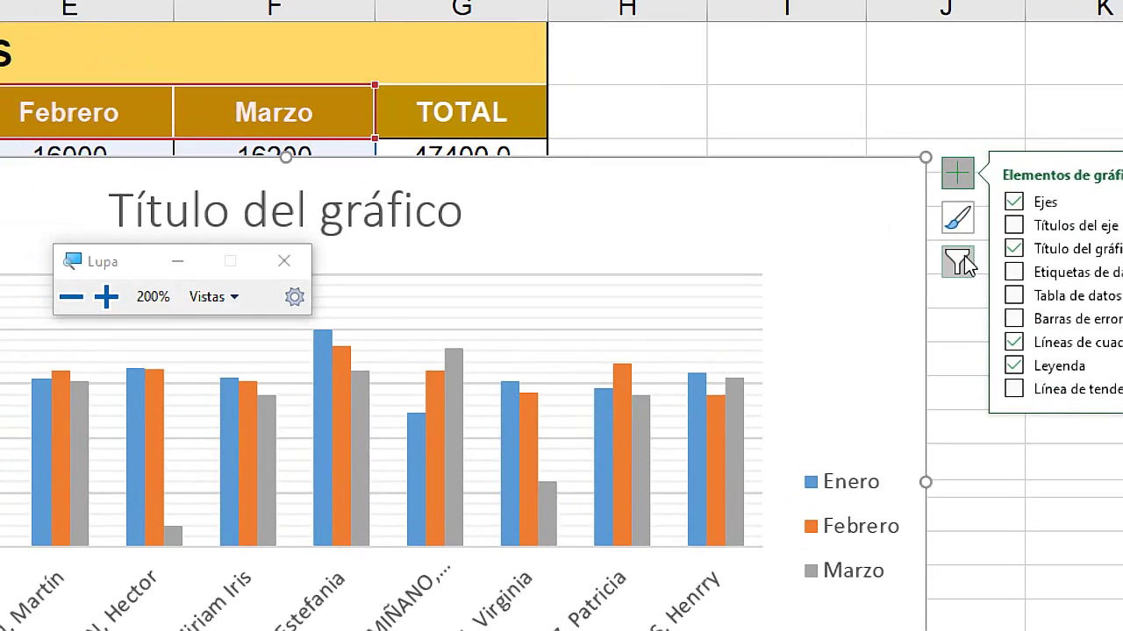
{"action": "left_click", "coordinate": [954, 267]}
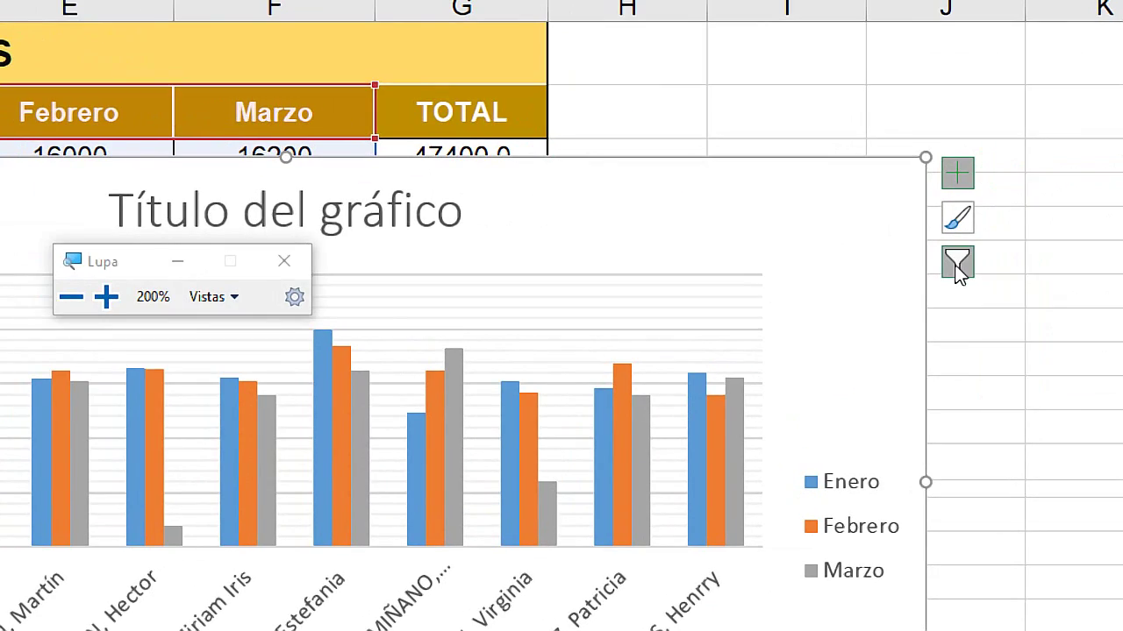
{"action": "key", "text": "super+Escape"}
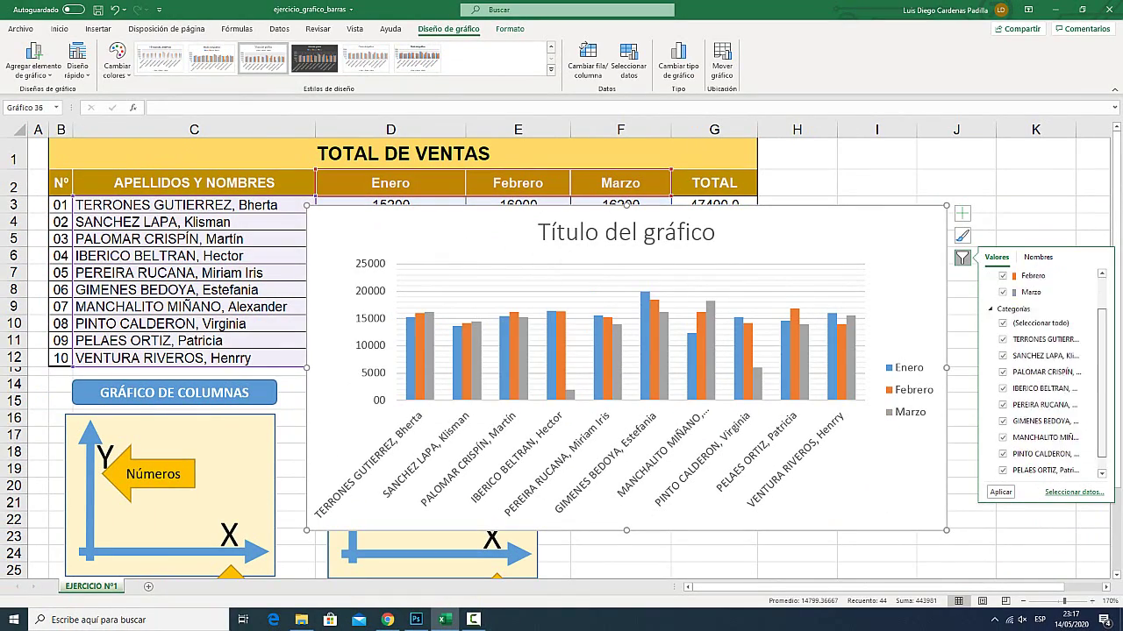
{"action": "key", "text": "super+plus"}
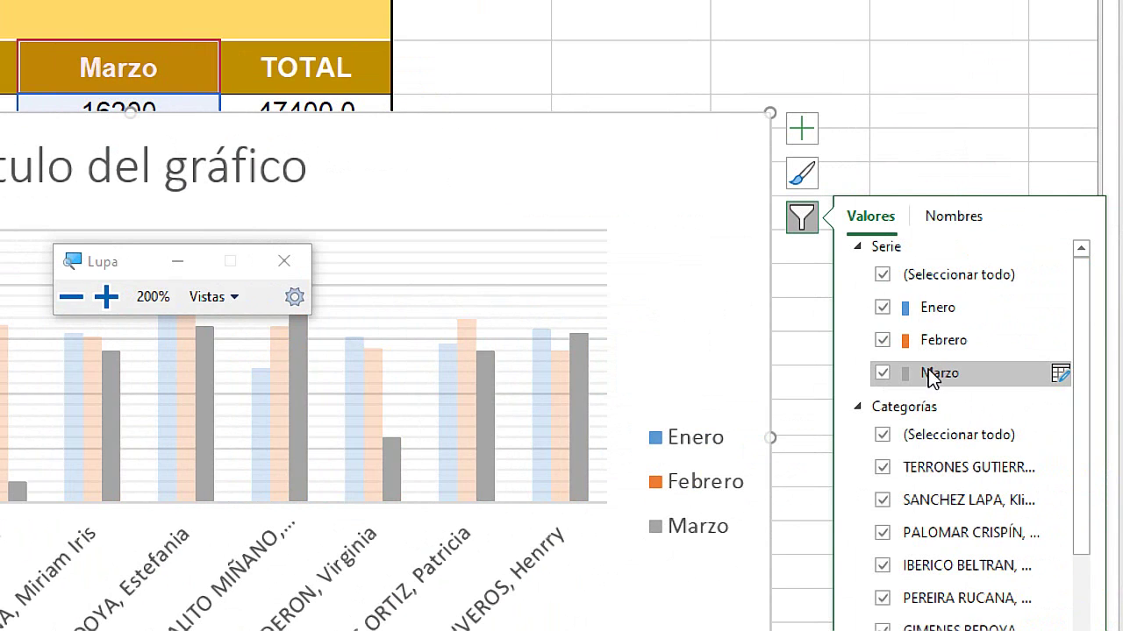
{"action": "left_click", "coordinate": [886, 275]}
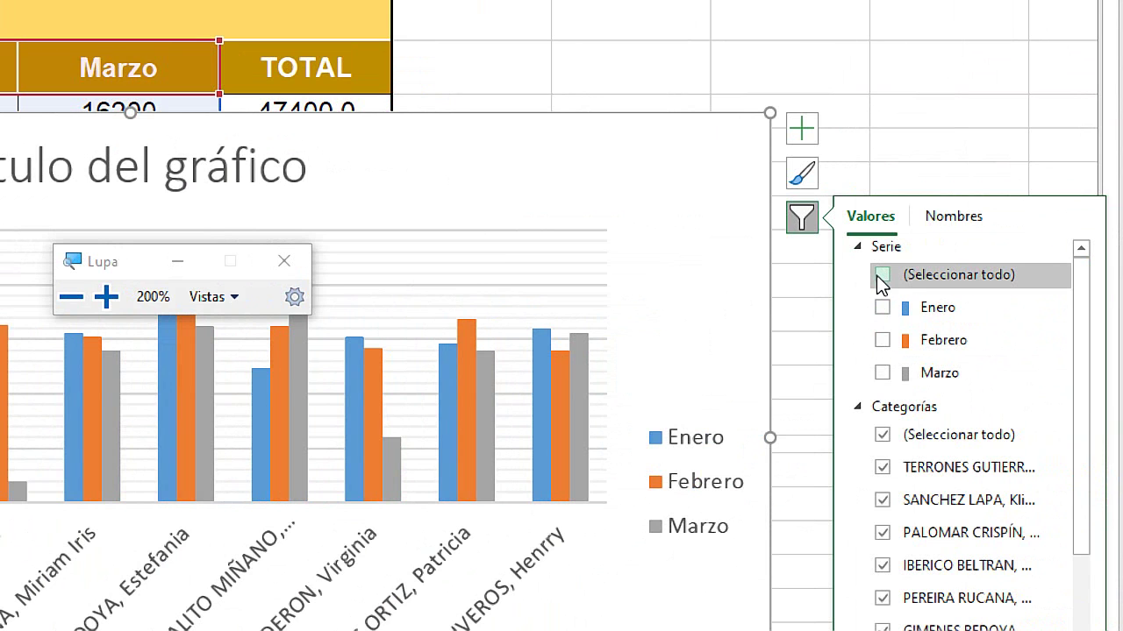
{"action": "left_click", "coordinate": [881, 340]}
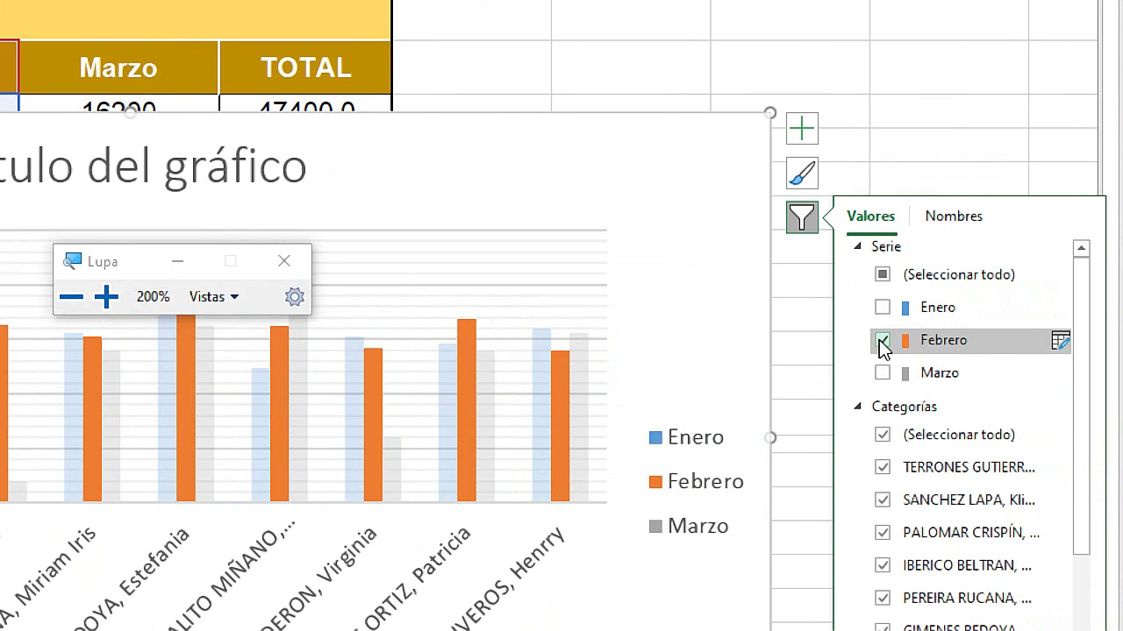
{"action": "key", "text": "super+Escape"}
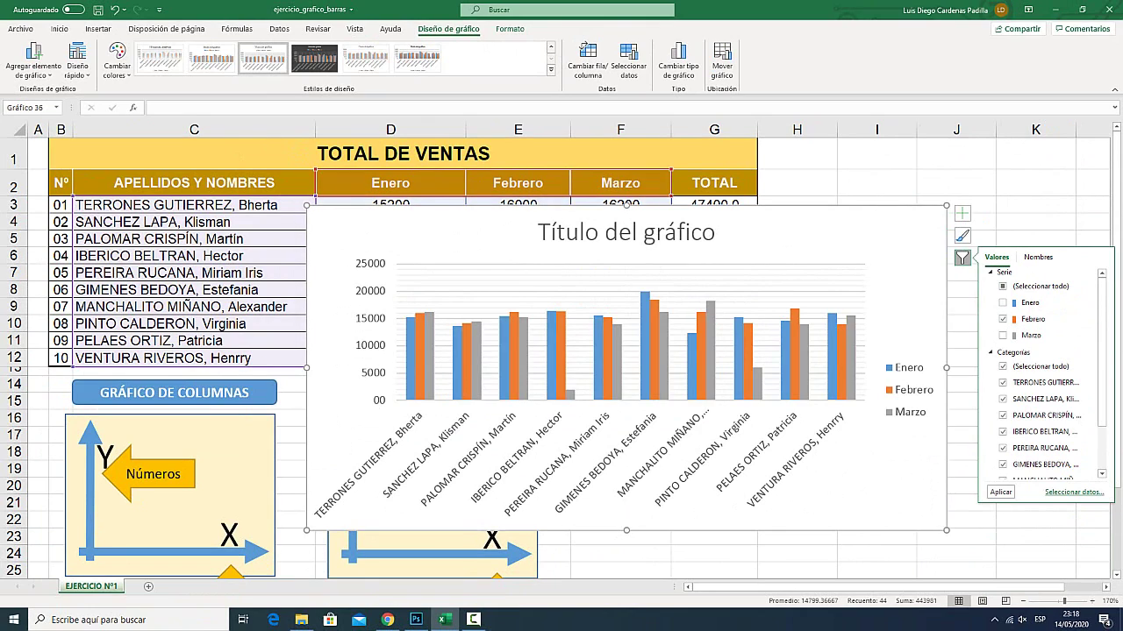
{"action": "left_click", "coordinate": [1001, 492]}
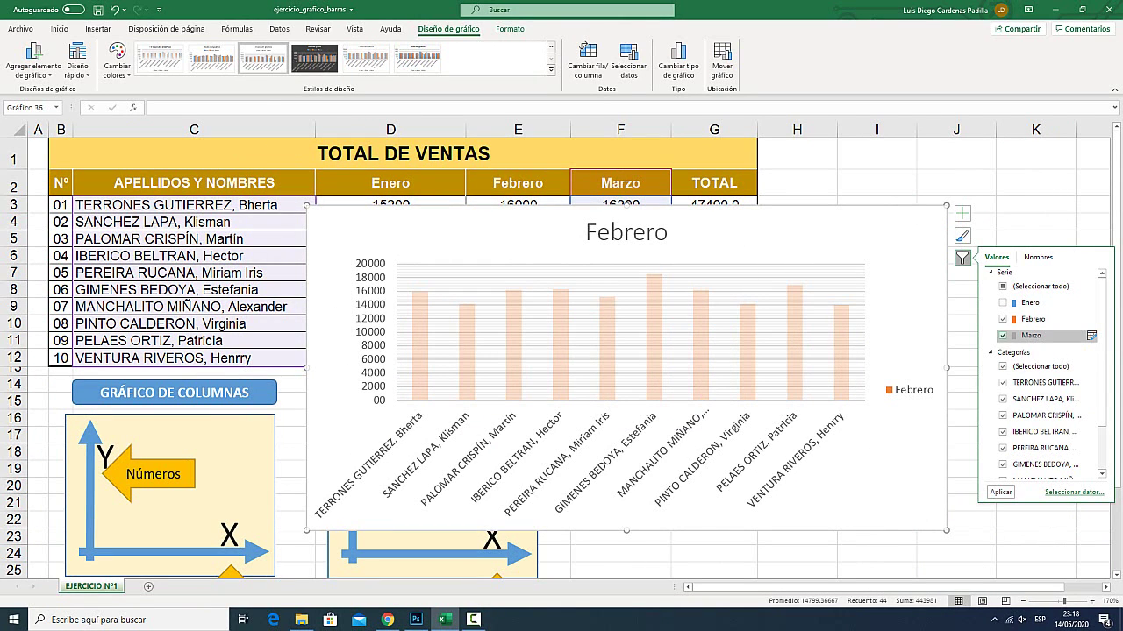
{"action": "left_click", "coordinate": [1001, 492]}
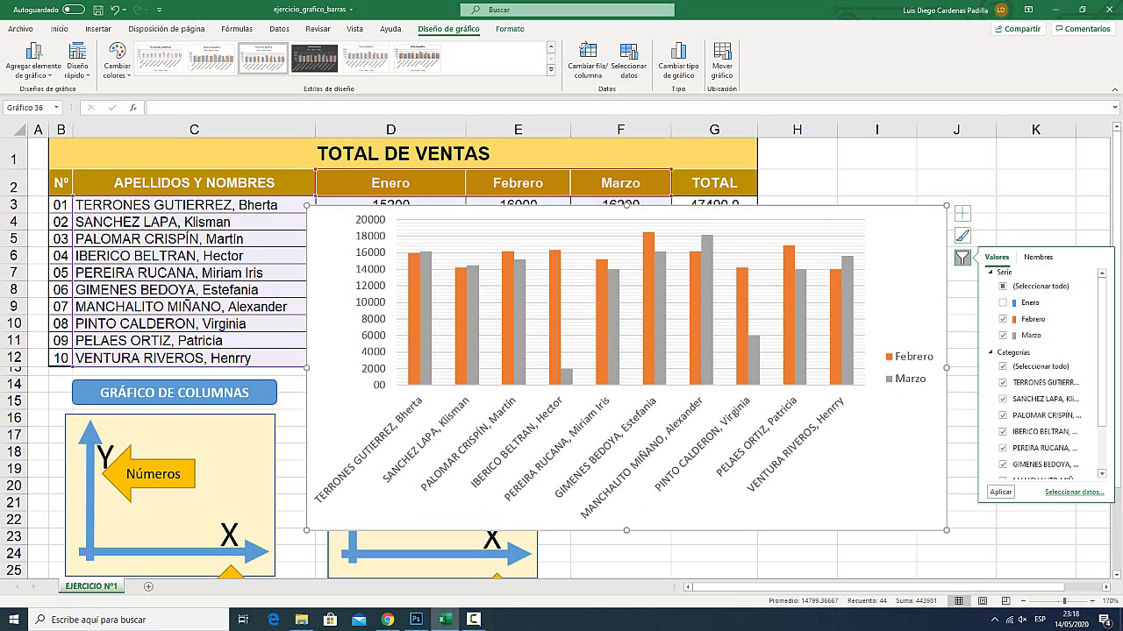
Delete the old monthly column chart and click an empty cell, leaving only the TOTAL DE VENTAS table
{"action": "left_click", "coordinate": [872, 230]}
{"action": "key", "text": "Delete"}
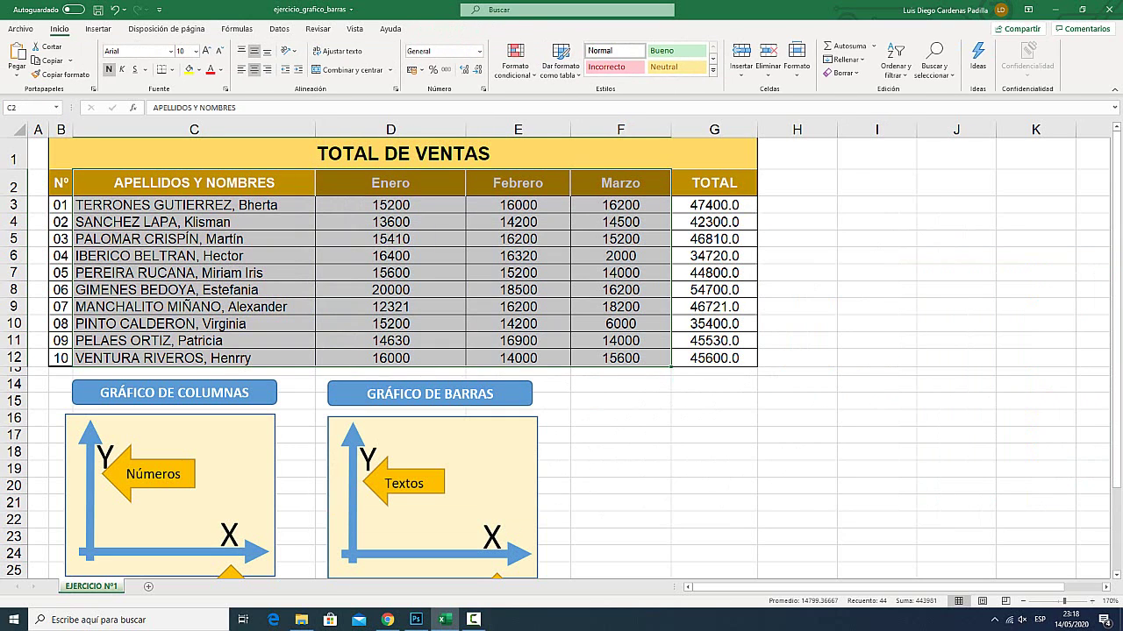
{"action": "key", "text": "super+plus"}
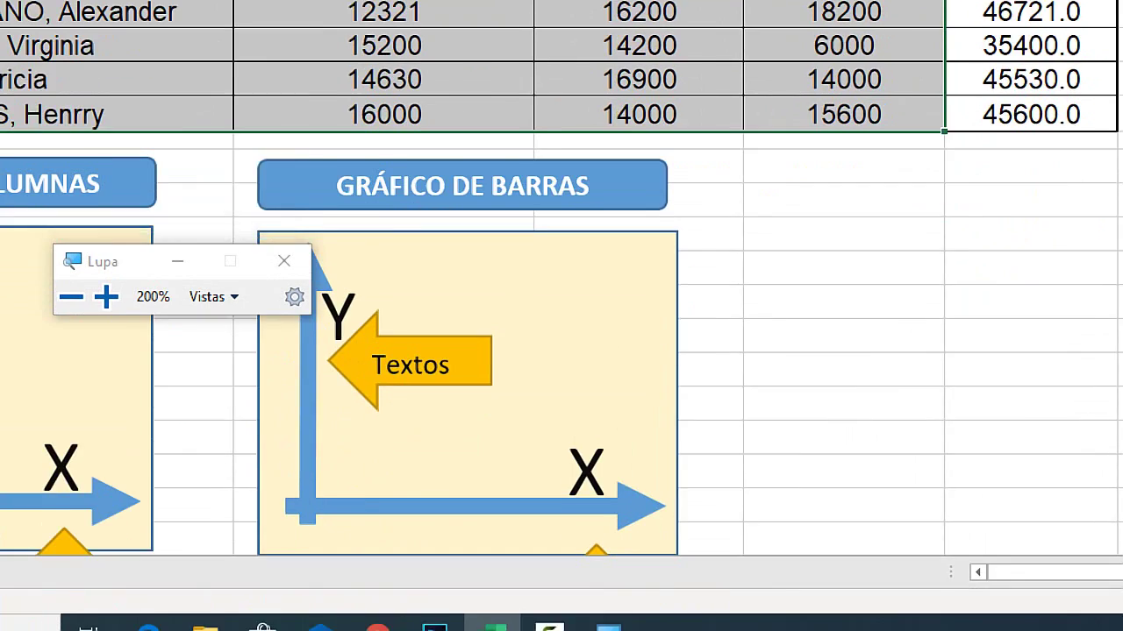
{"action": "key", "text": "super+Escape"}
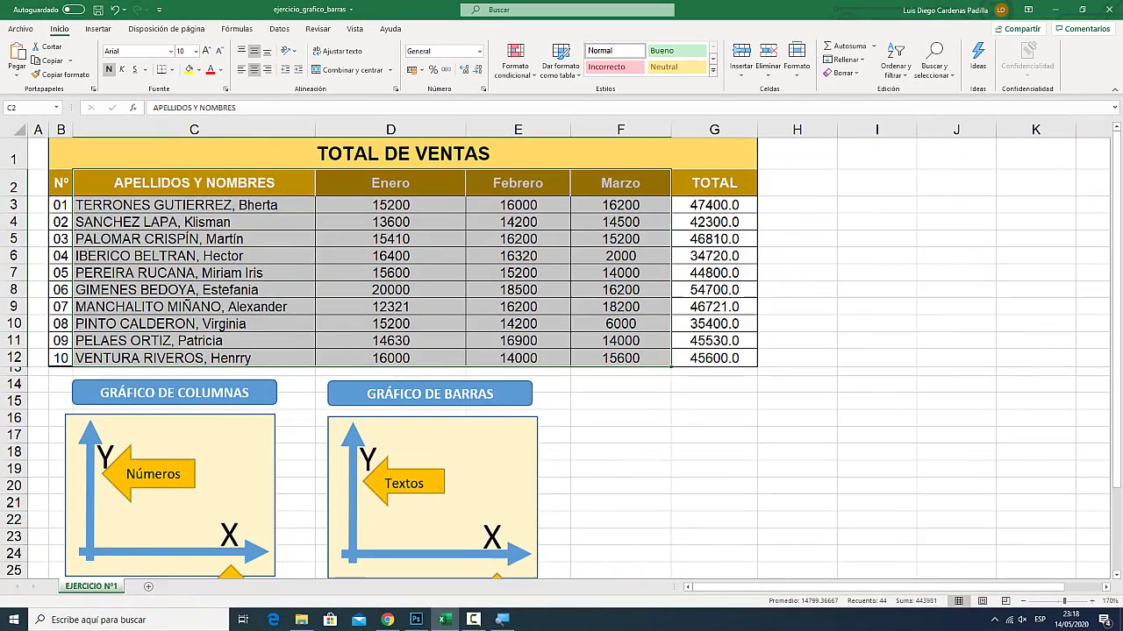
{"action": "scroll", "coordinate": [561, 351], "scroll_direction": "down", "scroll_amount": 2}
{"action": "key", "text": "super+plus"}
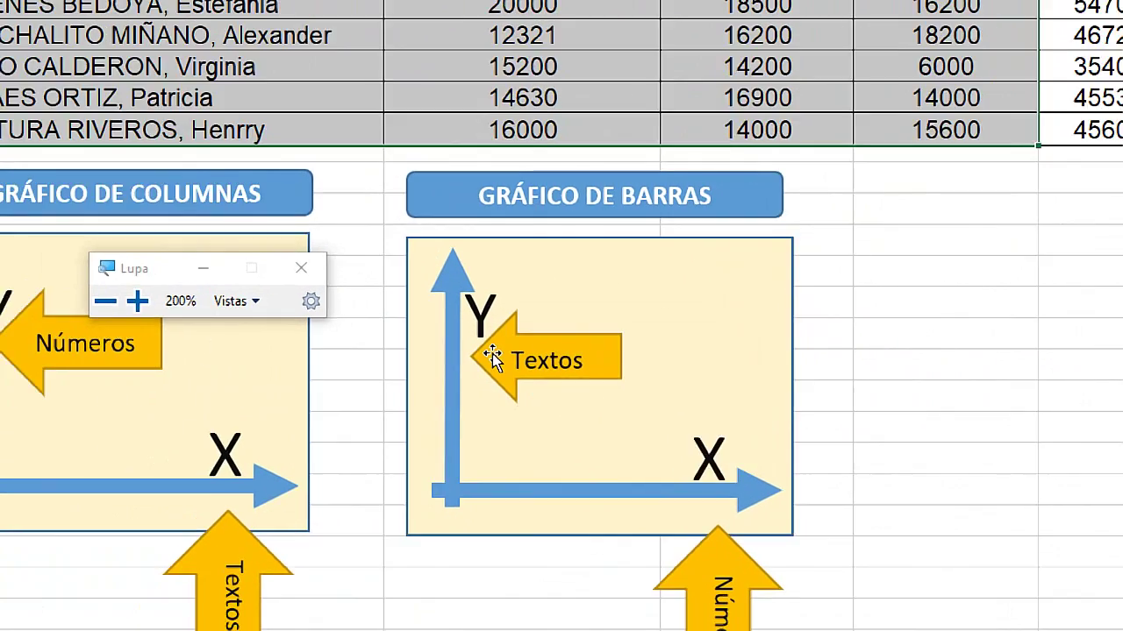
{"action": "key", "text": "super+Escape"}
{"action": "left_click", "coordinate": [621, 356]}
{"action": "scroll", "coordinate": [621, 356], "scroll_direction": "up", "scroll_amount": 2}
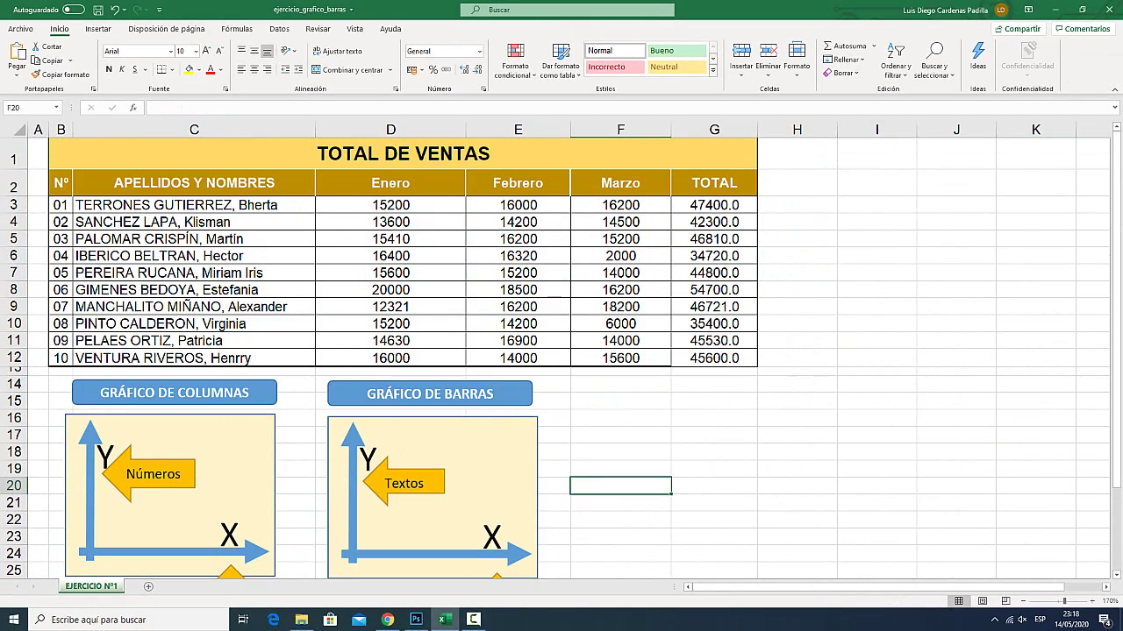
Insert a 2-D clustered bar chart from C2:C12 and G2:G12, then enlarge it
{"action": "left_click_drag", "start_coordinate": [194, 183], "coordinate": [194, 358]}
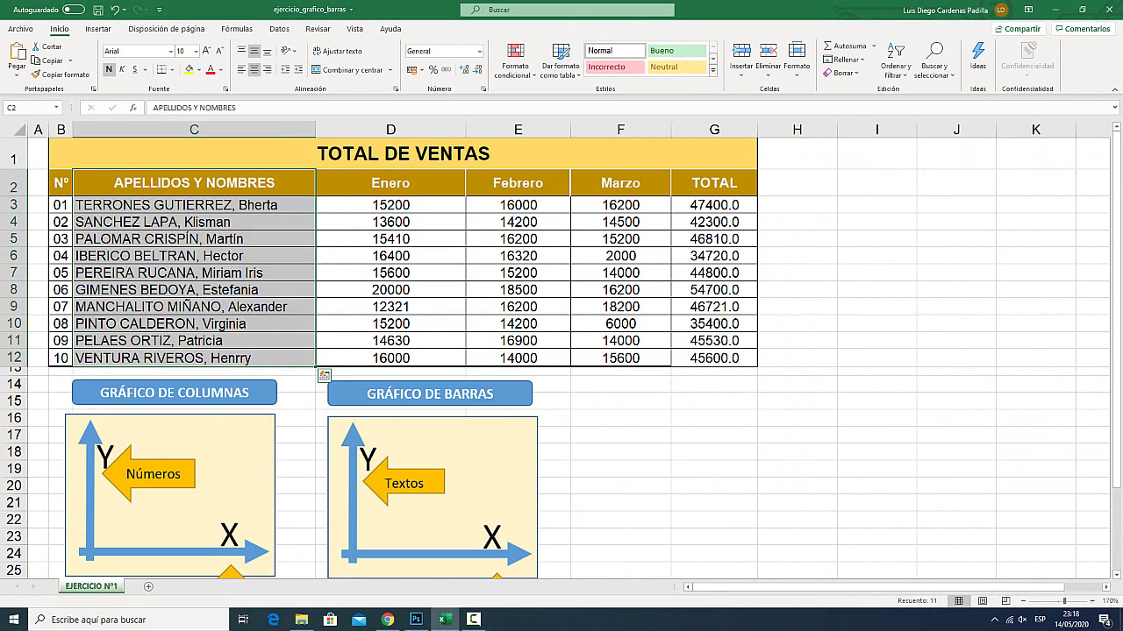
{"action": "left_click_drag", "start_coordinate": [714, 183], "coordinate": [714, 357]}
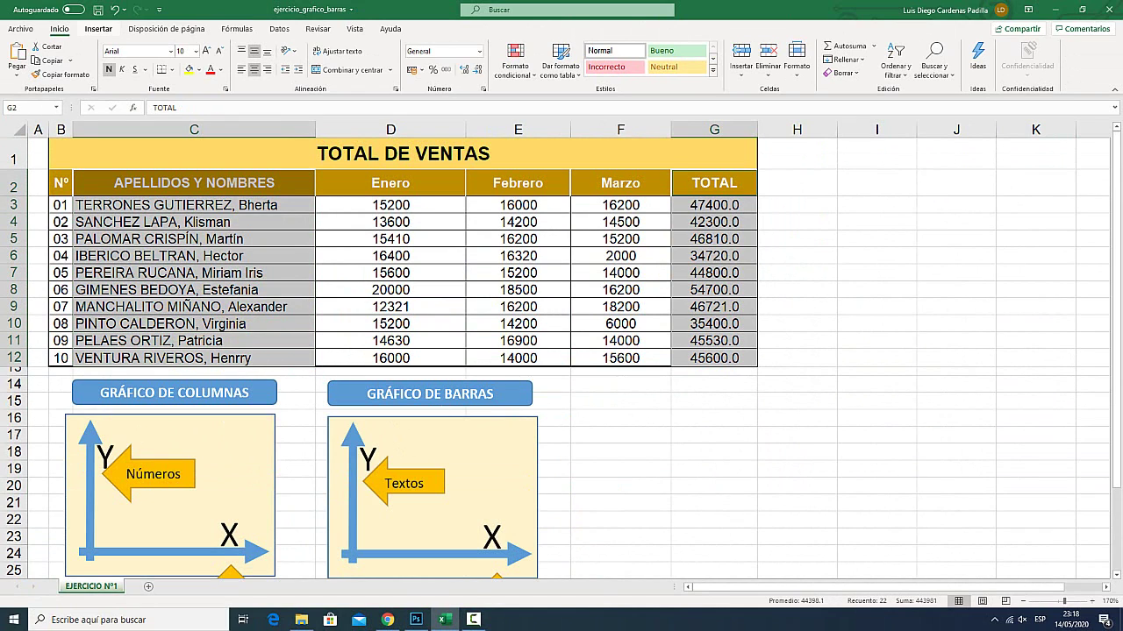
{"action": "key", "text": "super+plus"}
{"action": "left_click", "coordinate": [96, 32]}
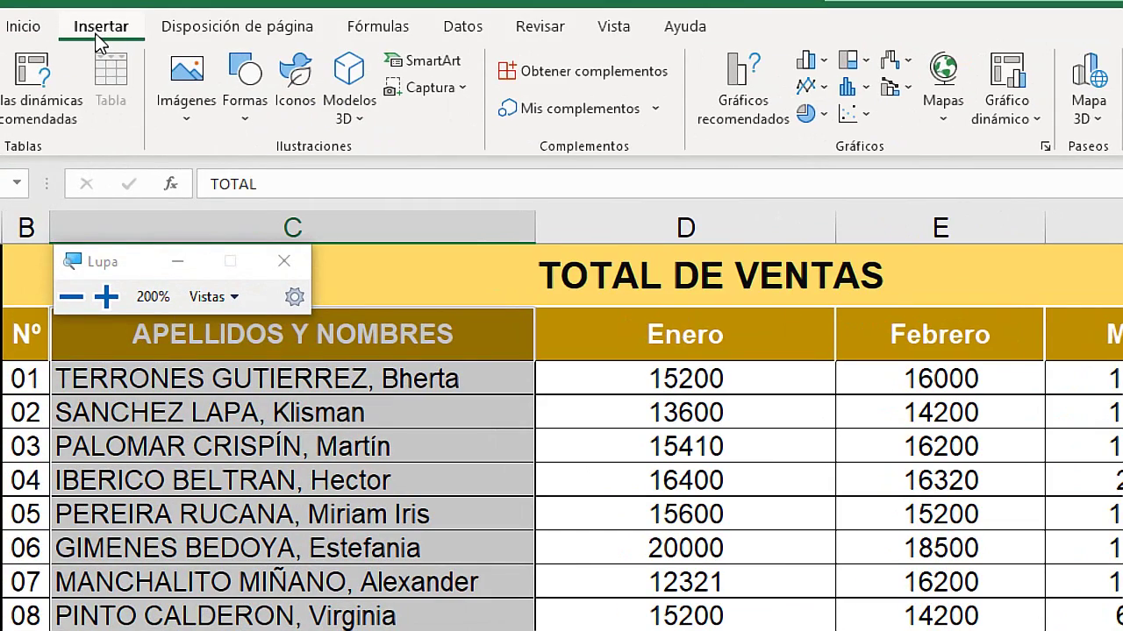
{"action": "left_click", "coordinate": [815, 63]}
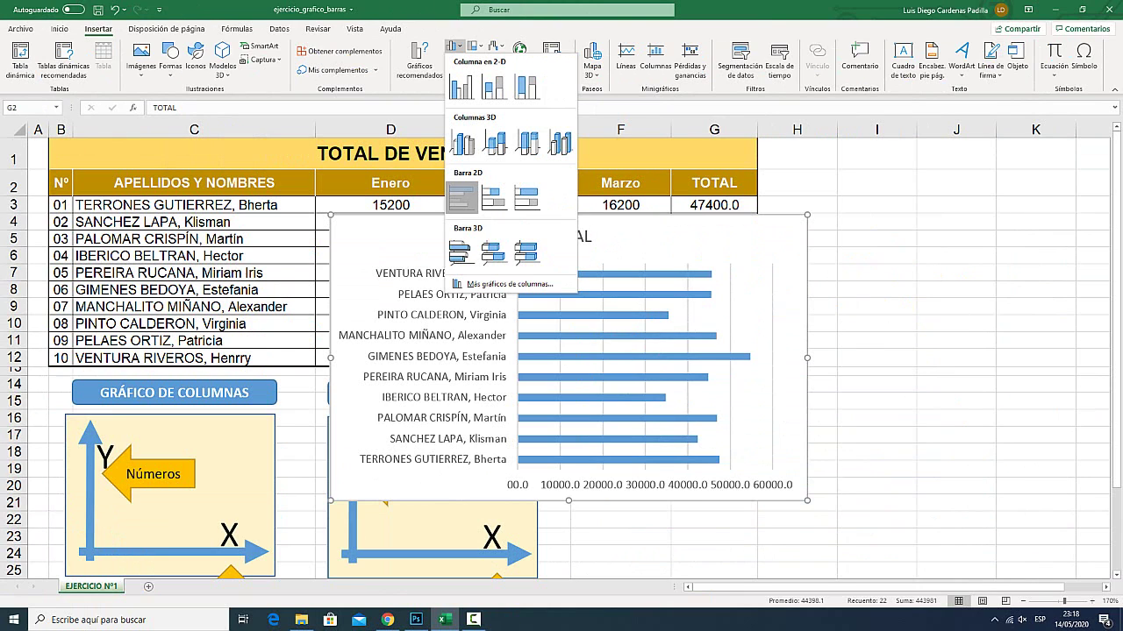
{"action": "left_click", "coordinate": [463, 197]}
{"action": "left_click_drag", "start_coordinate": [806, 501], "coordinate": [957, 546]}
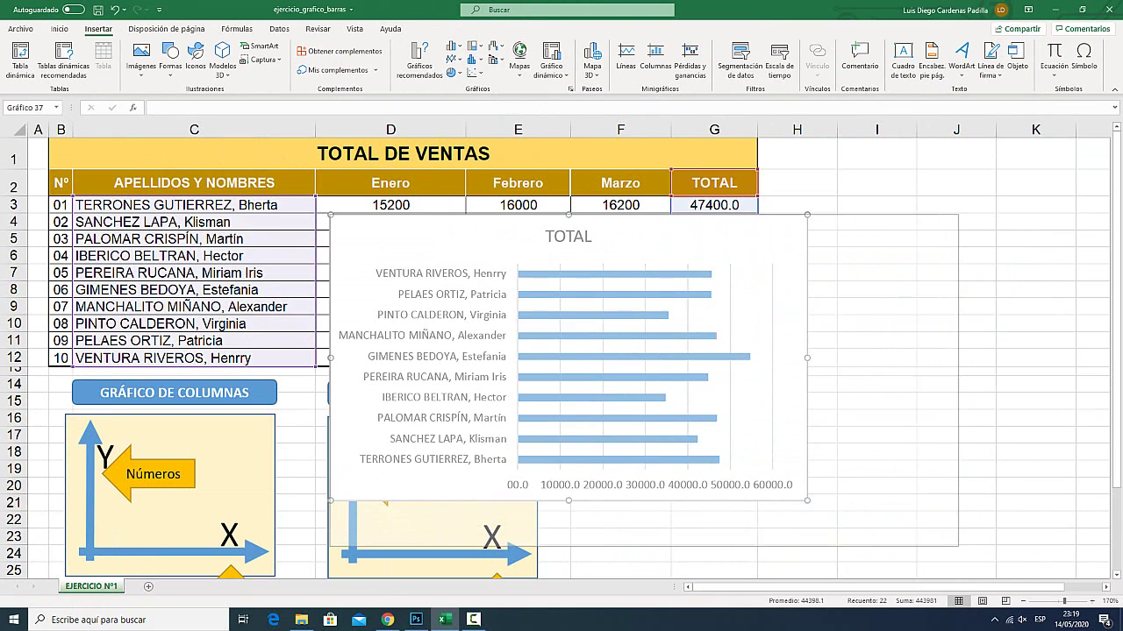
Move the TOTAL chart beside the names column, leaving the chart style unchanged
{"action": "left_click_drag", "start_coordinate": [644, 377], "coordinate": [528, 323]}
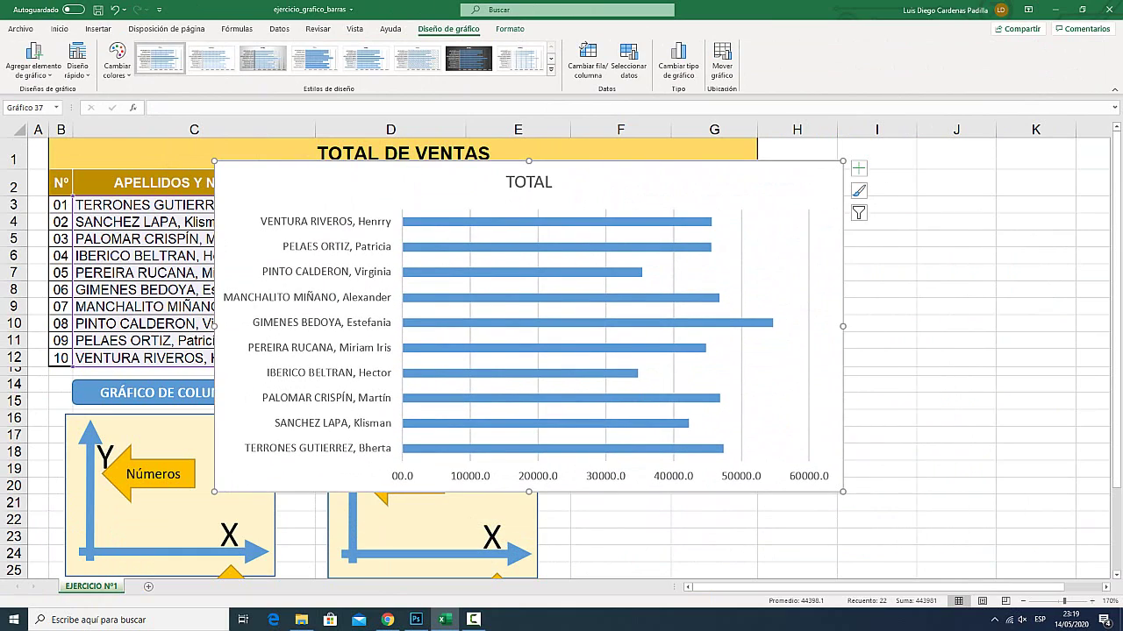
{"action": "key", "text": "super+plus"}
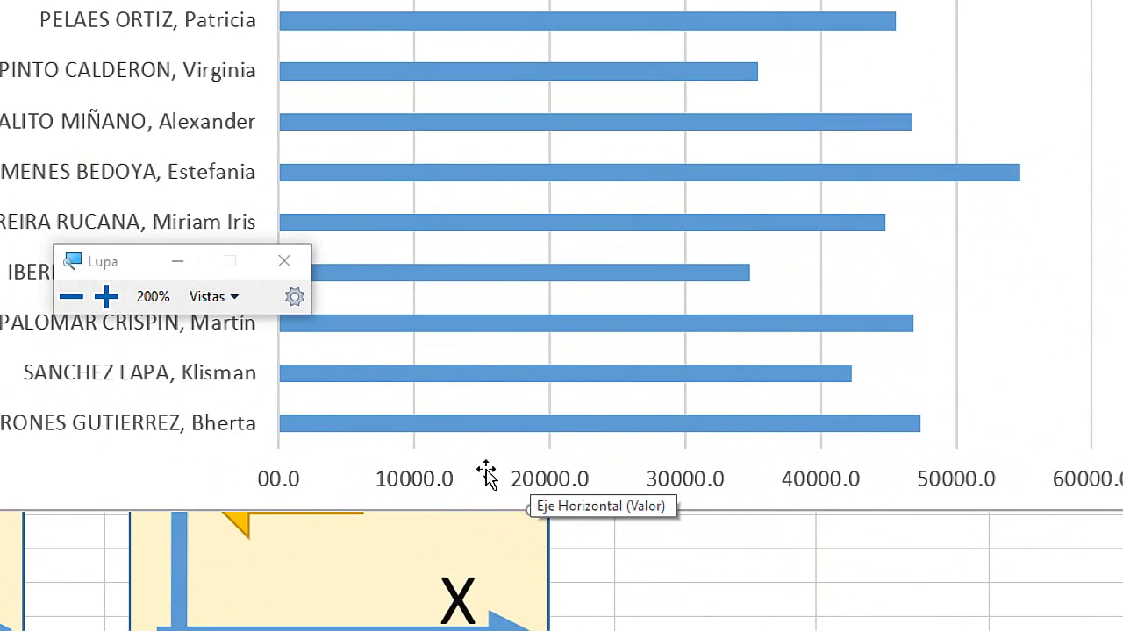
{"action": "key", "text": "super+Escape"}
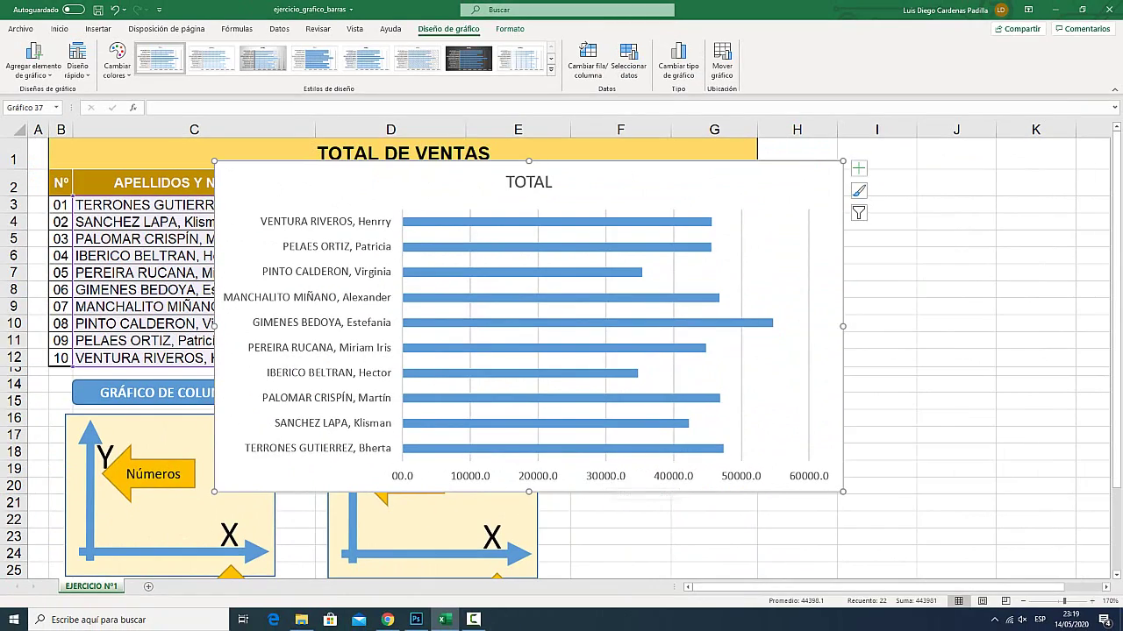
{"action": "left_click_drag", "start_coordinate": [450, 166], "coordinate": [566, 175]}
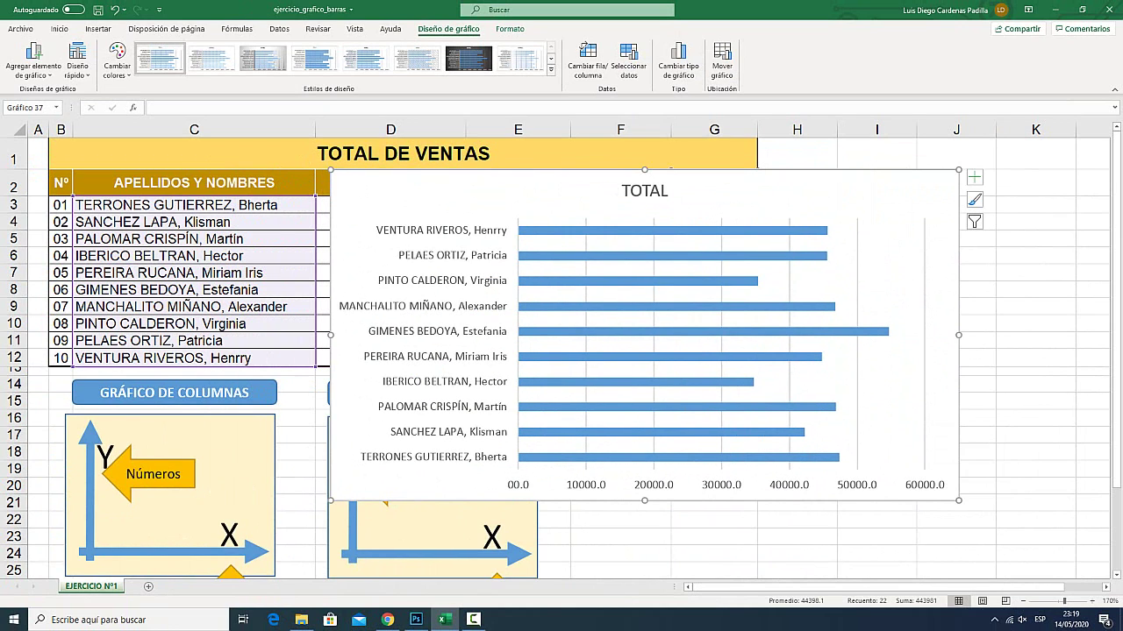
{"action": "left_click", "coordinate": [550, 68]}
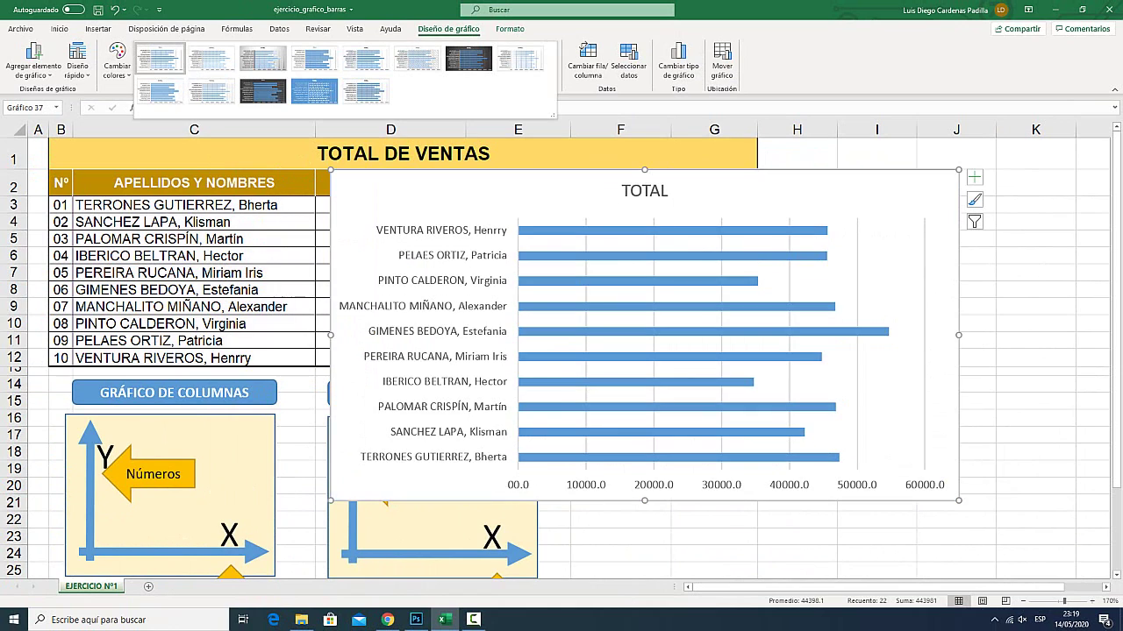
{"action": "key", "text": "Escape"}
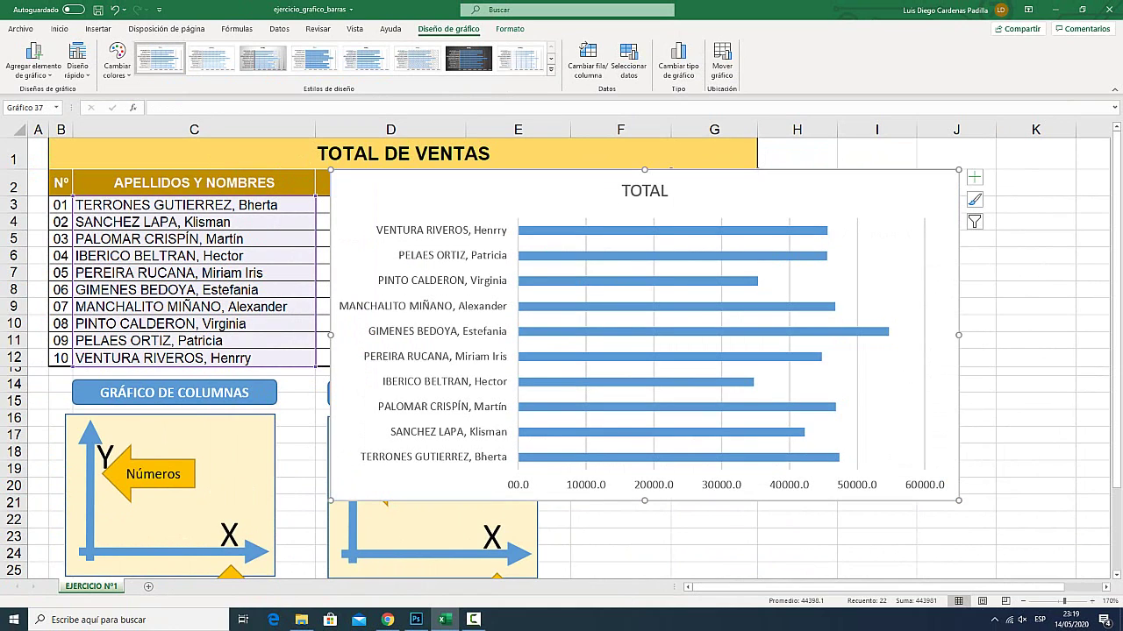
Select the TOTAL bar series, then narrow the selection to only the top bar
{"action": "left_click", "coordinate": [425, 351]}
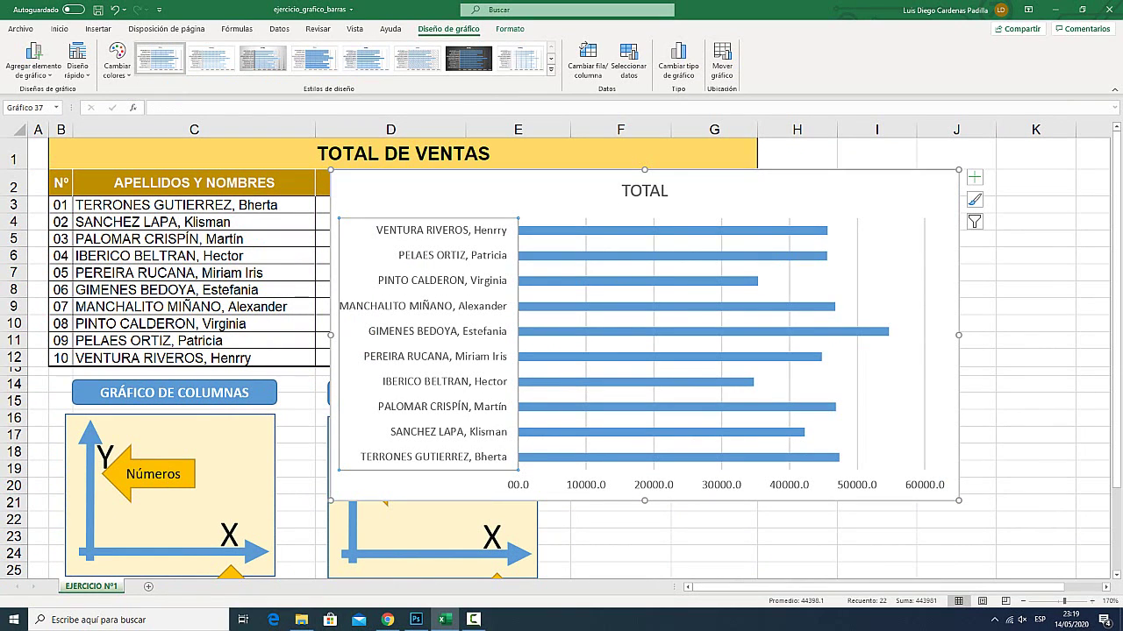
{"action": "key", "text": "Down"}
{"action": "key", "text": "Left"}
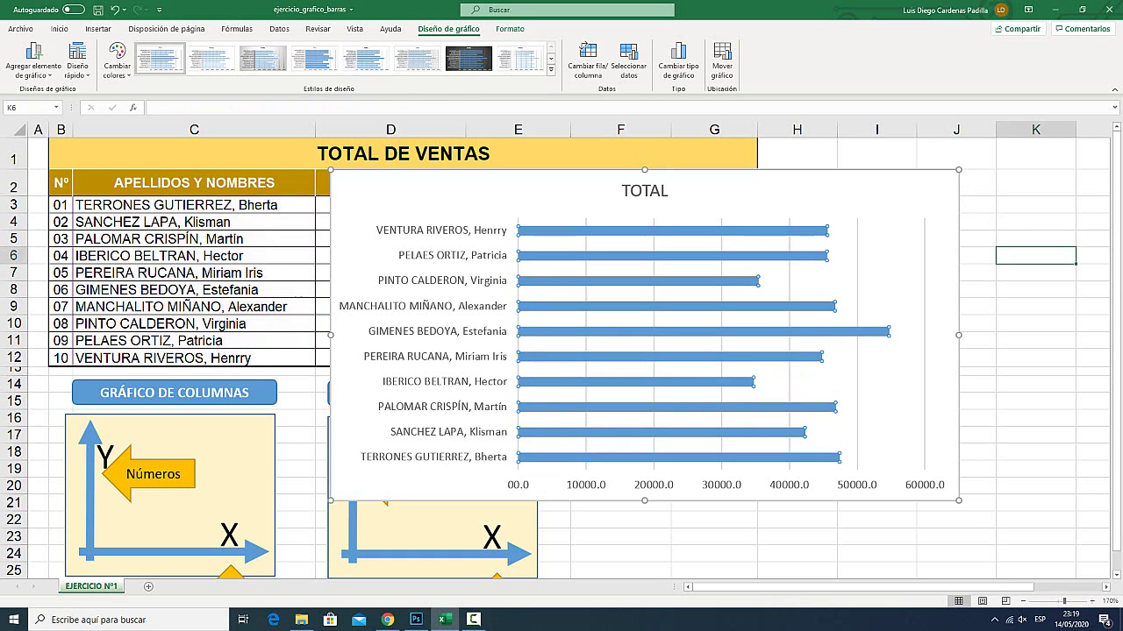
{"action": "key", "text": "Escape"}
{"action": "type", "text": "="}
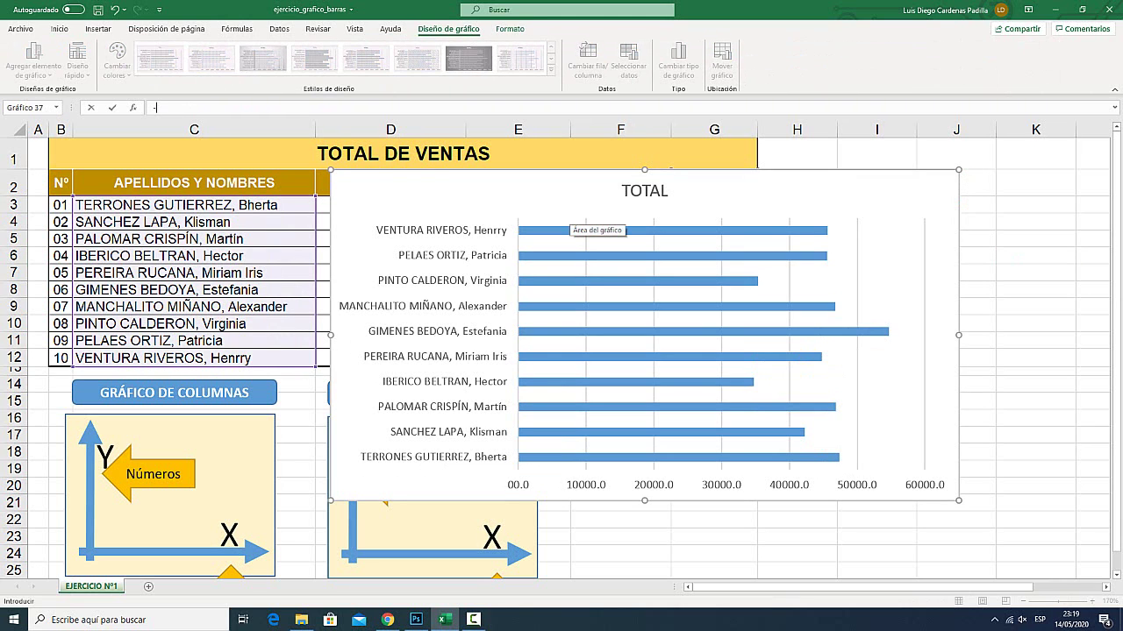
{"action": "key", "text": "Escape"}
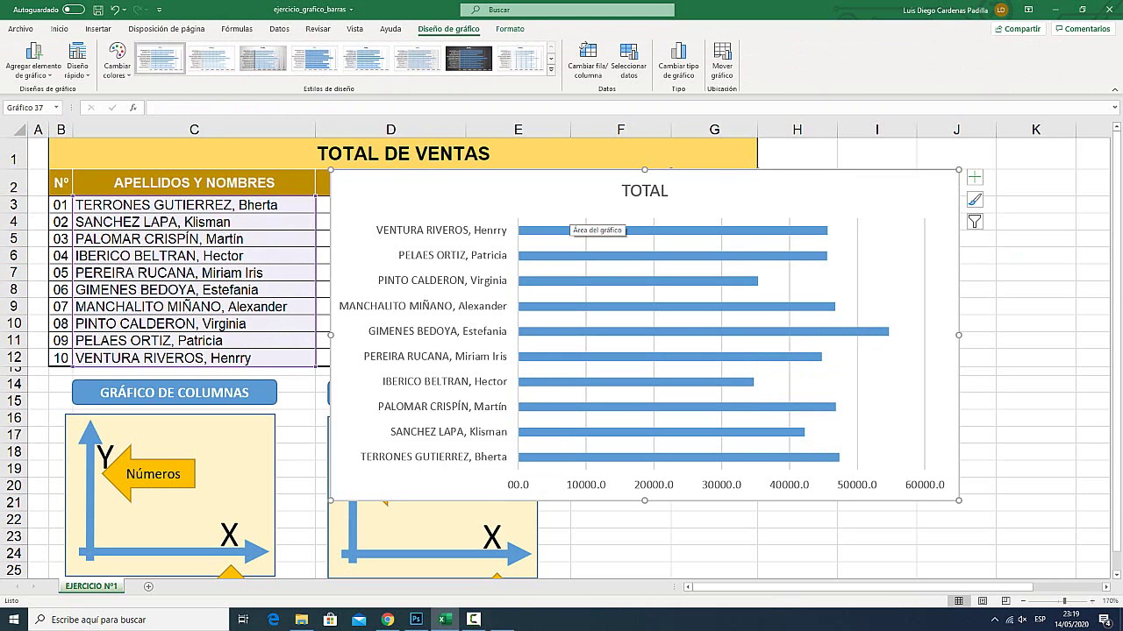
{"action": "key", "text": "super+plus"}
{"action": "left_click", "coordinate": [578, 251]}
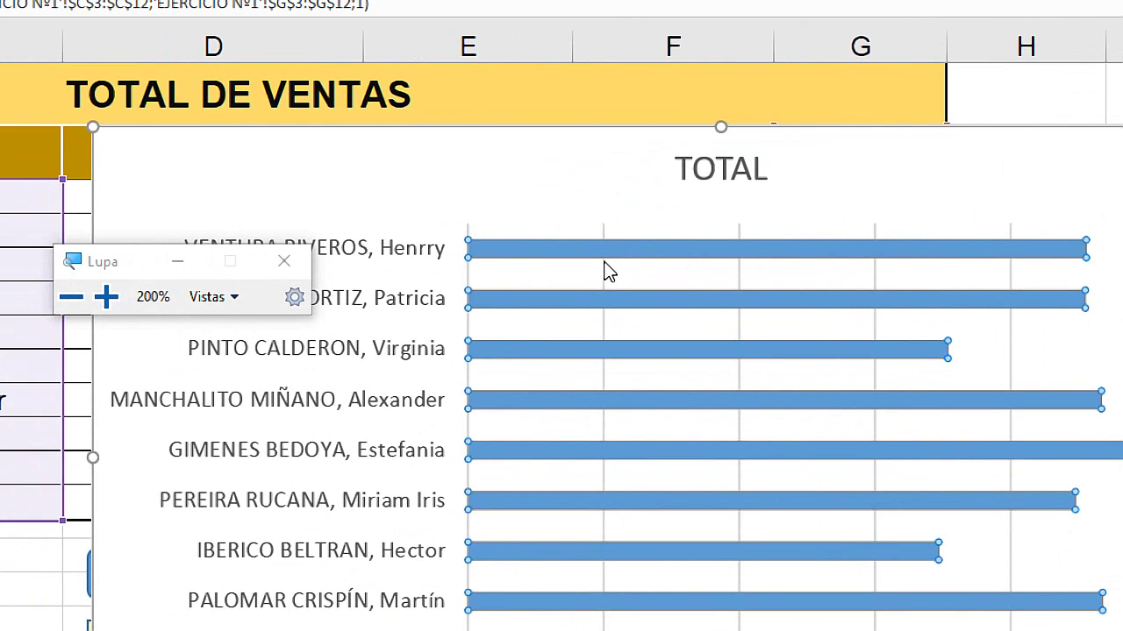
{"action": "mouse_move", "coordinate": [614, 230]}
{"action": "mouse_move", "coordinate": [494, 253]}
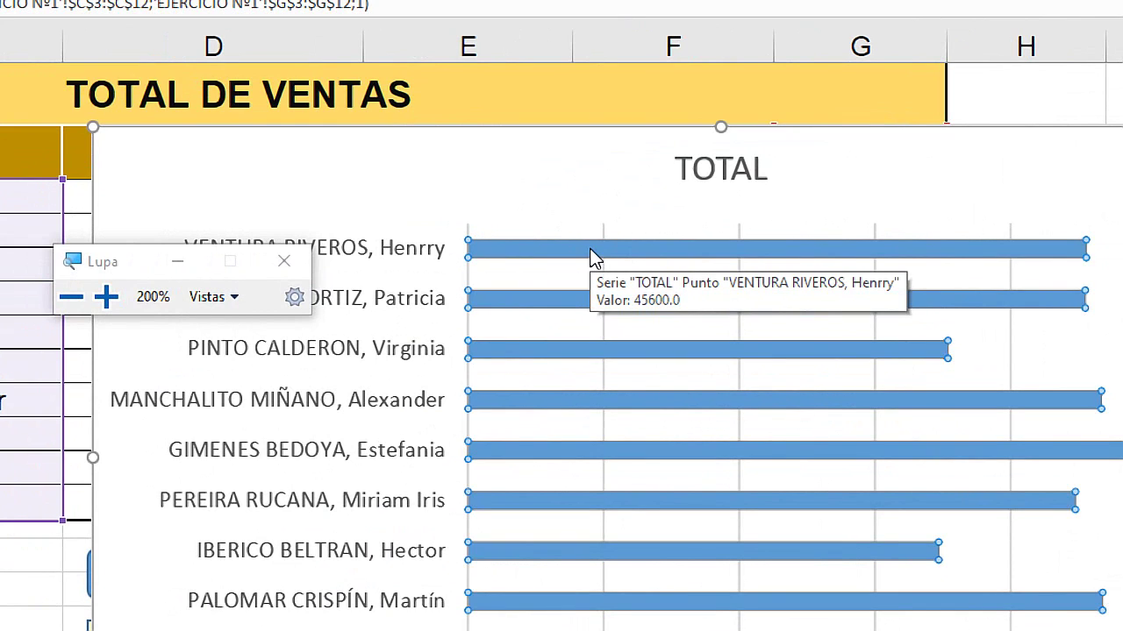
{"action": "left_click", "coordinate": [592, 257]}
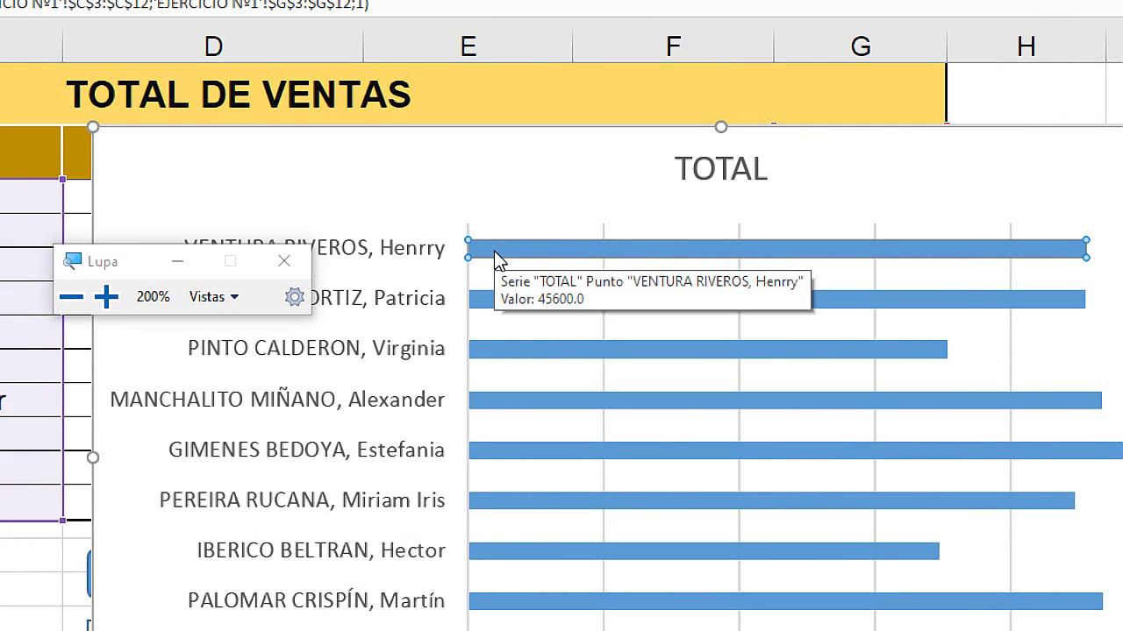
{"action": "key", "text": "super+Escape"}
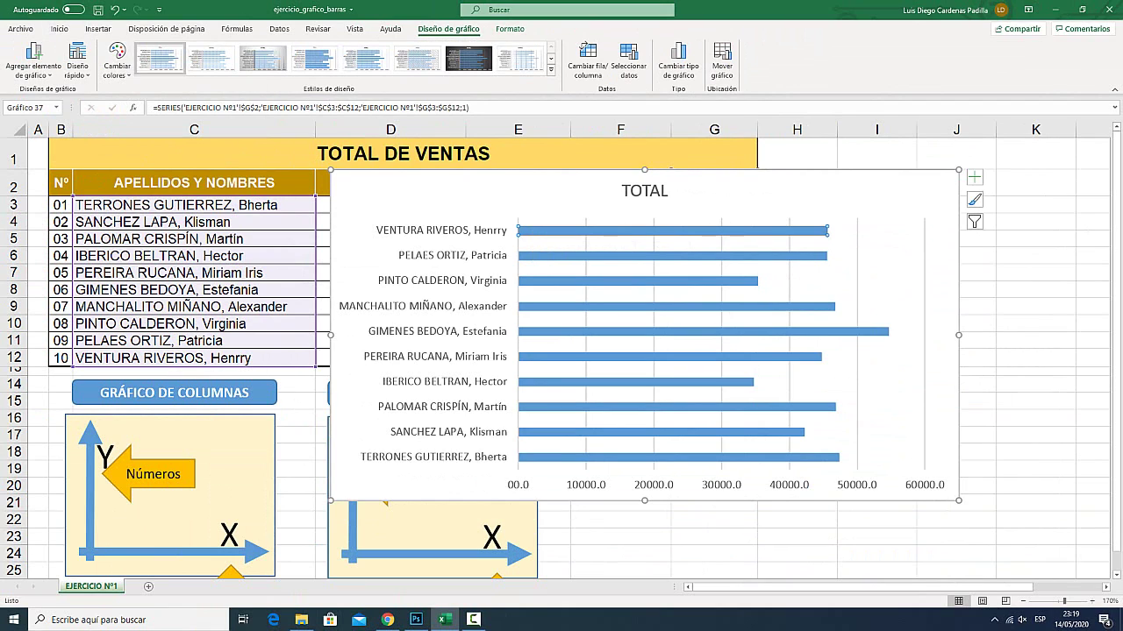
Open Format Data Point for the top bar and give it a solid outline
{"action": "right_click", "coordinate": [623, 231]}
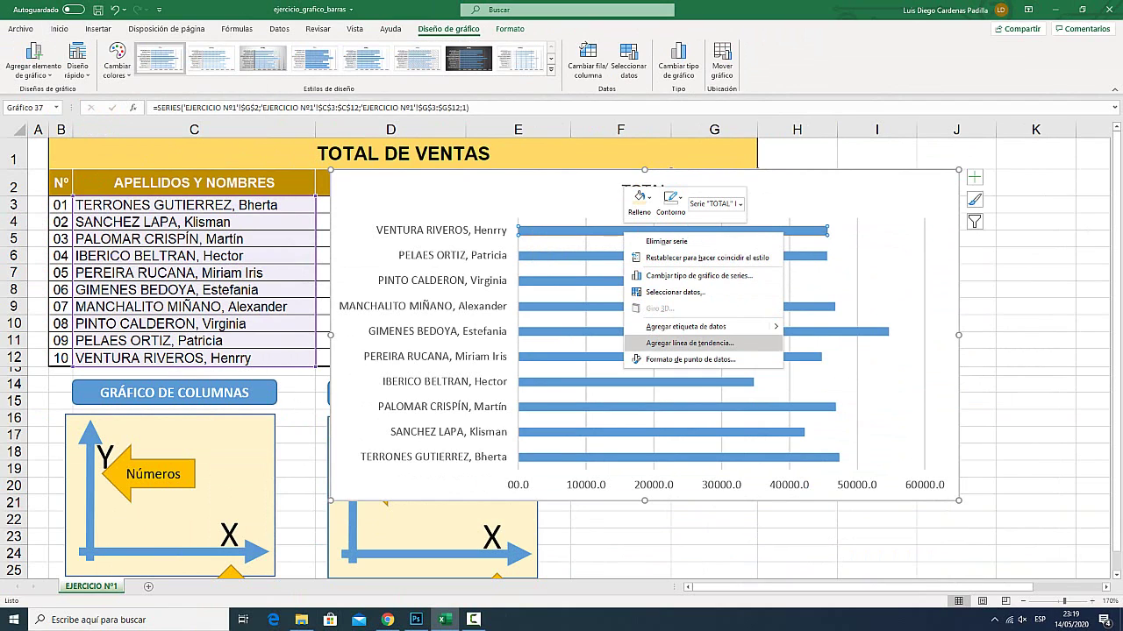
{"action": "key", "text": "super+plus"}
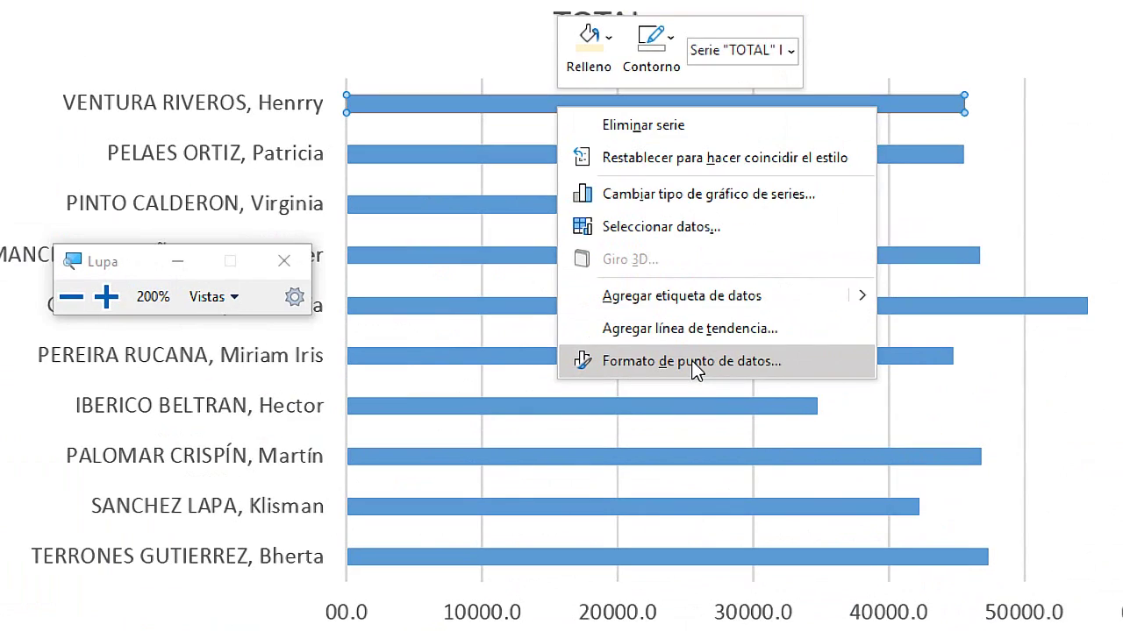
{"action": "left_click", "coordinate": [691, 361]}
{"action": "key", "text": "super+Escape"}
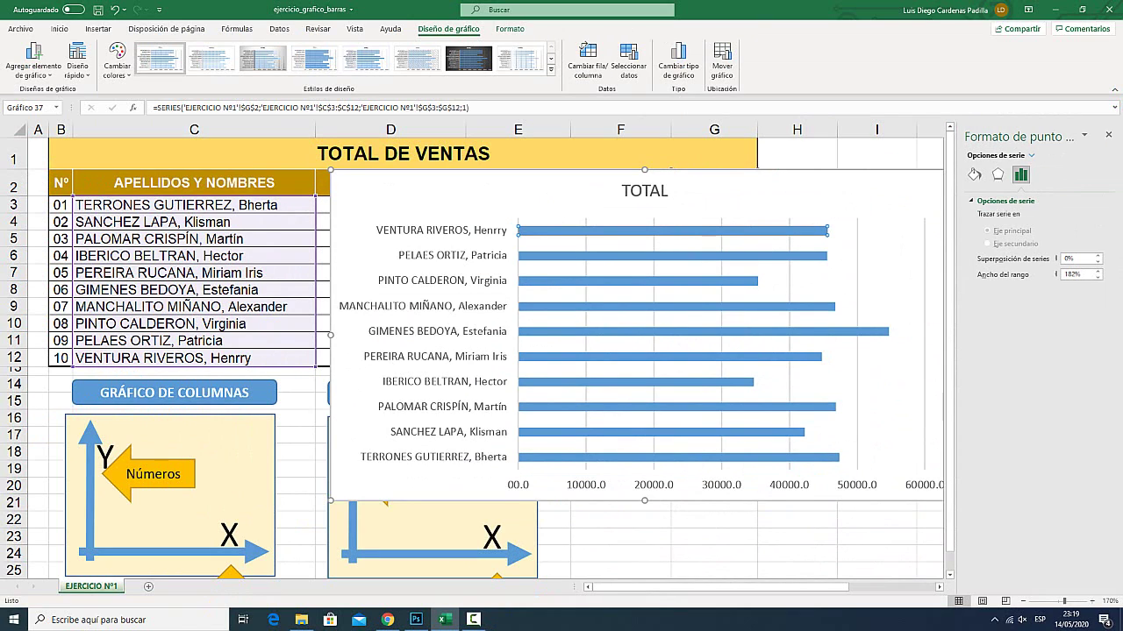
{"action": "key", "text": "super+plus"}
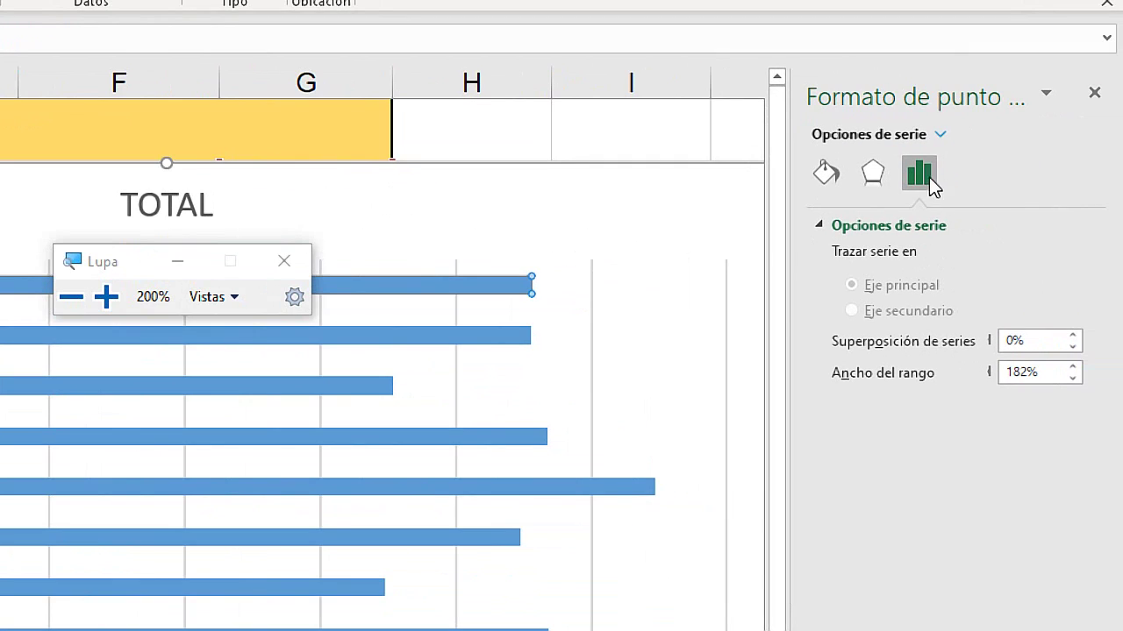
{"action": "left_click", "coordinate": [825, 178]}
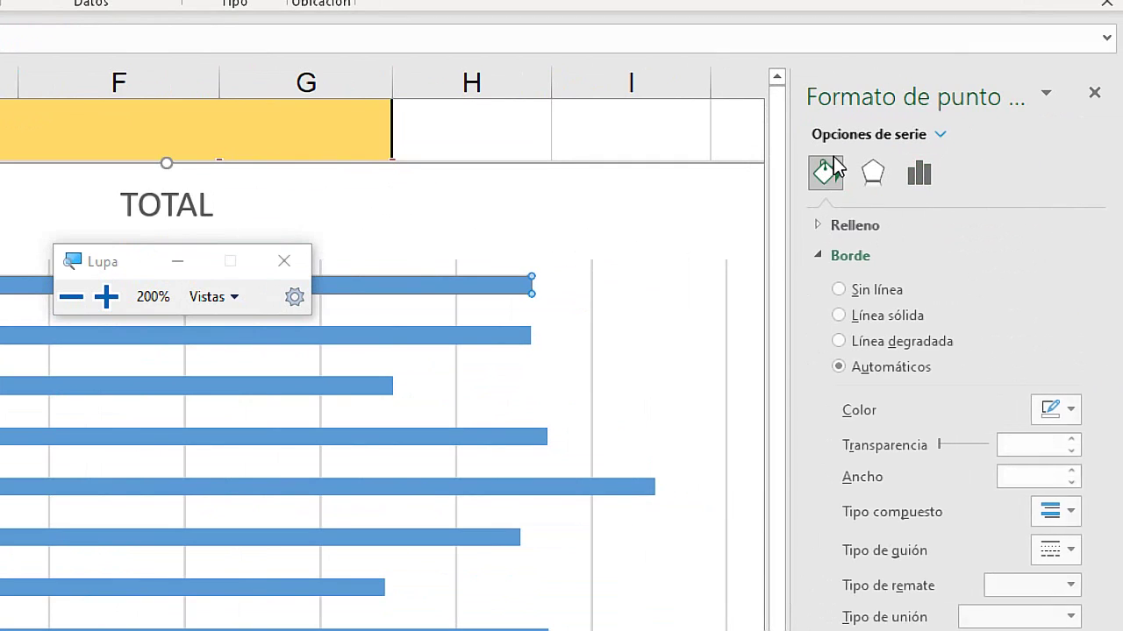
{"action": "key", "text": "super+Escape"}
{"action": "left_click", "coordinate": [1090, 293]}
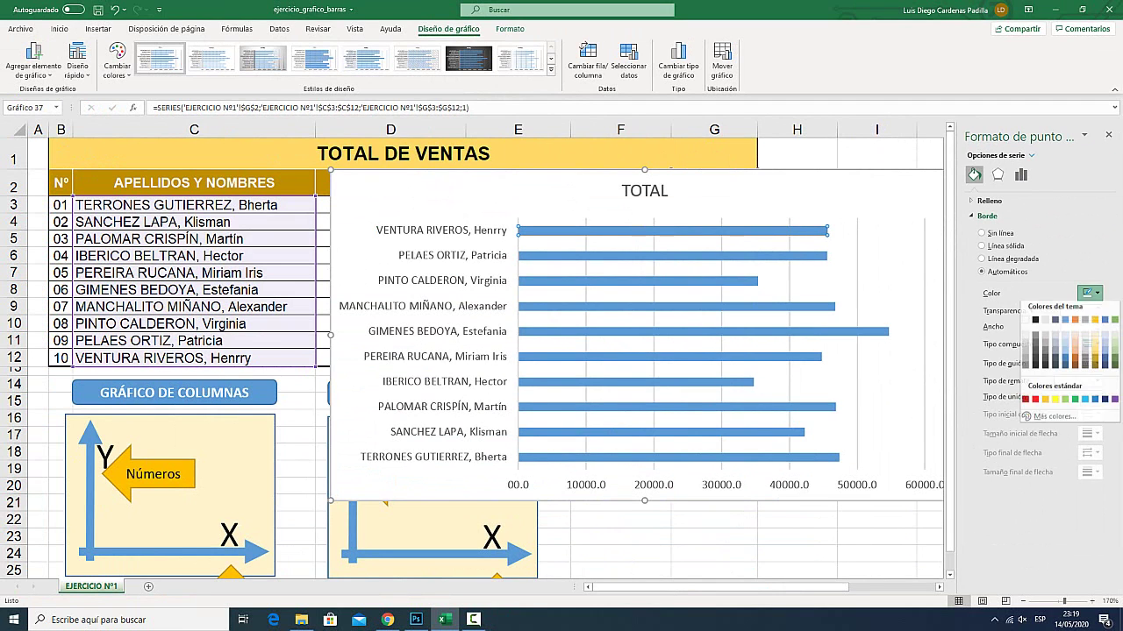
{"action": "left_click", "coordinate": [1091, 293]}
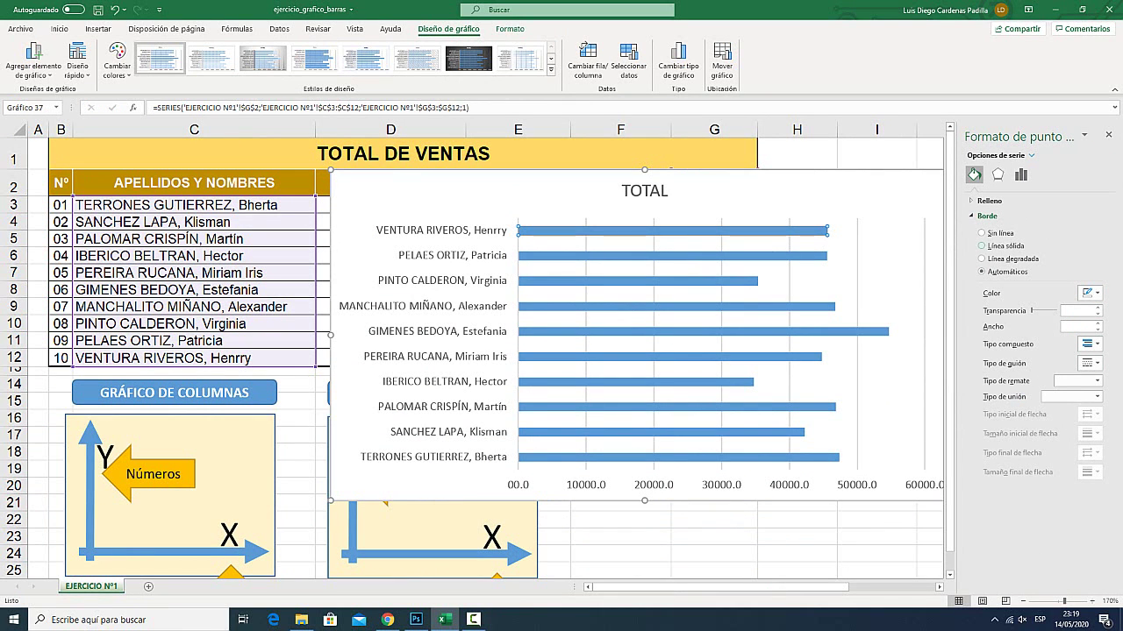
{"action": "left_click", "coordinate": [982, 246]}
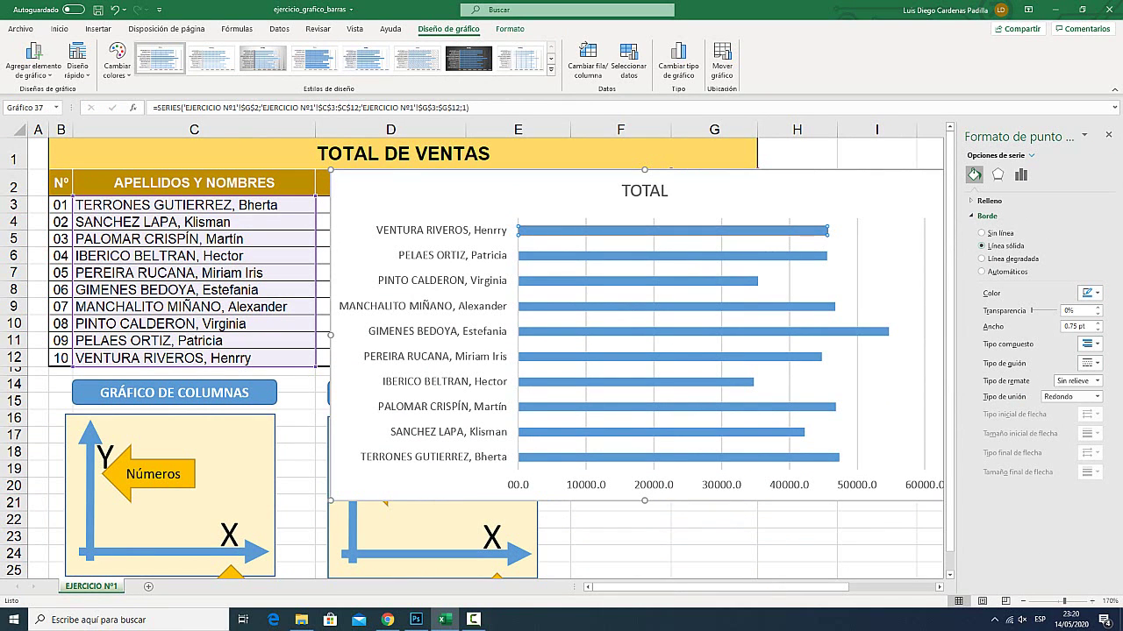
Give the top bar a solid yellow fill
{"action": "key", "text": "super+plus"}
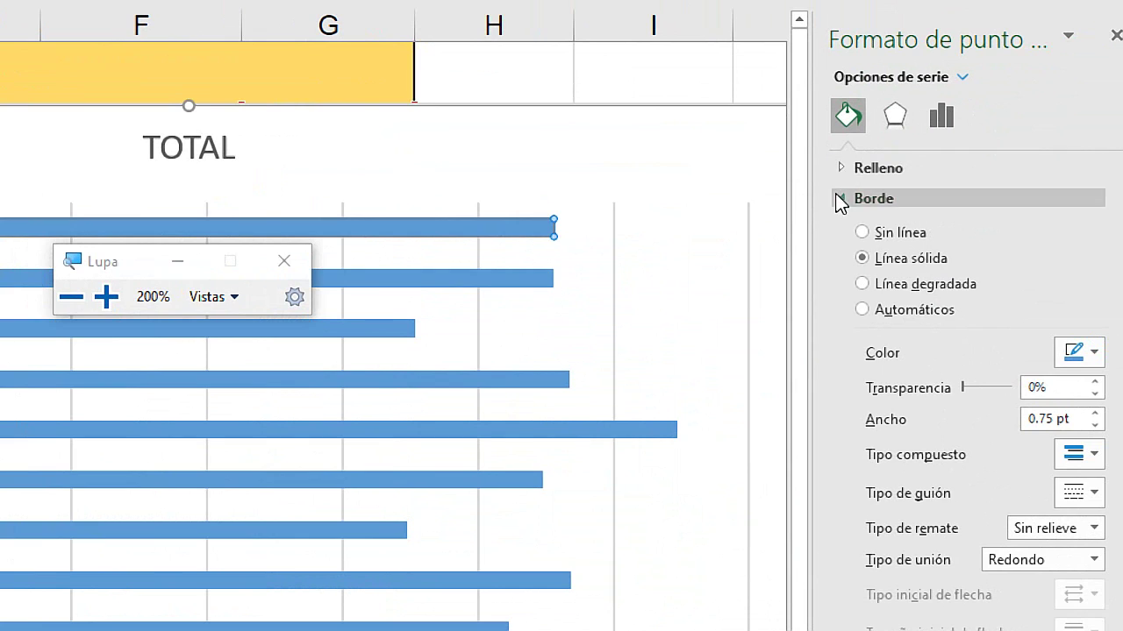
{"action": "left_click", "coordinate": [840, 199]}
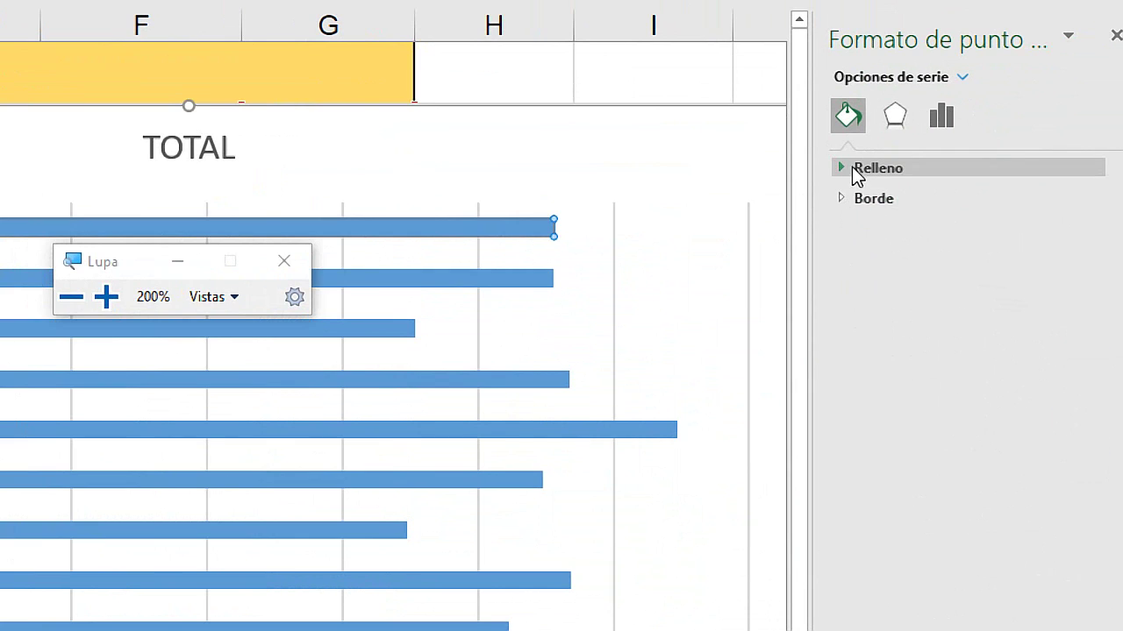
{"action": "left_click", "coordinate": [840, 169]}
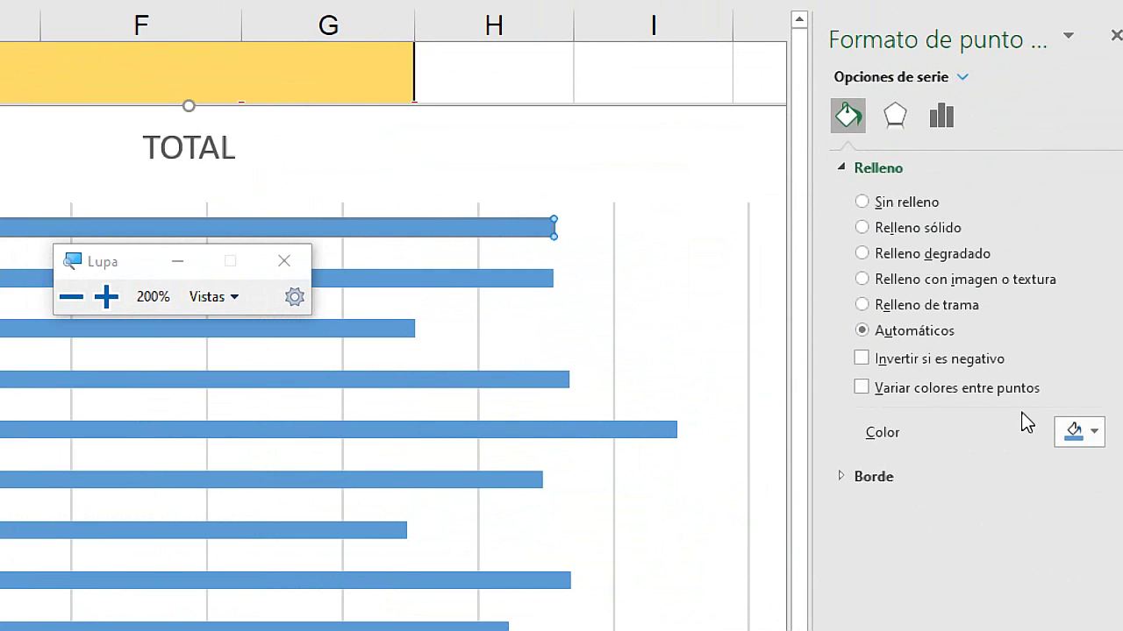
{"action": "left_click", "coordinate": [1092, 436]}
{"action": "key", "text": "super+Escape"}
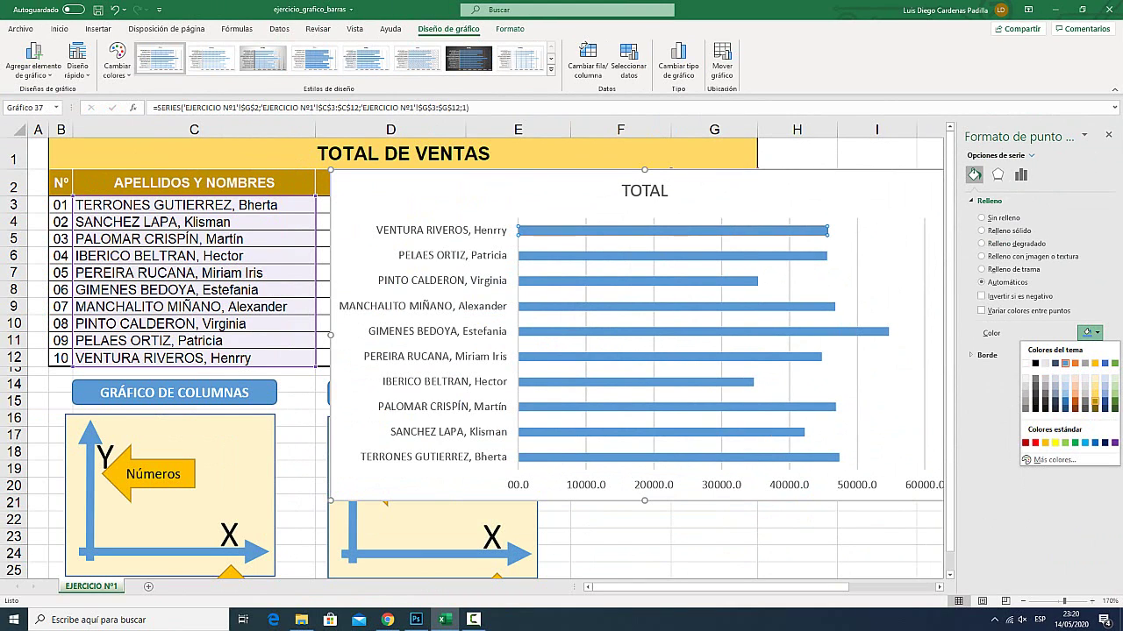
{"action": "left_click", "coordinate": [1055, 443]}
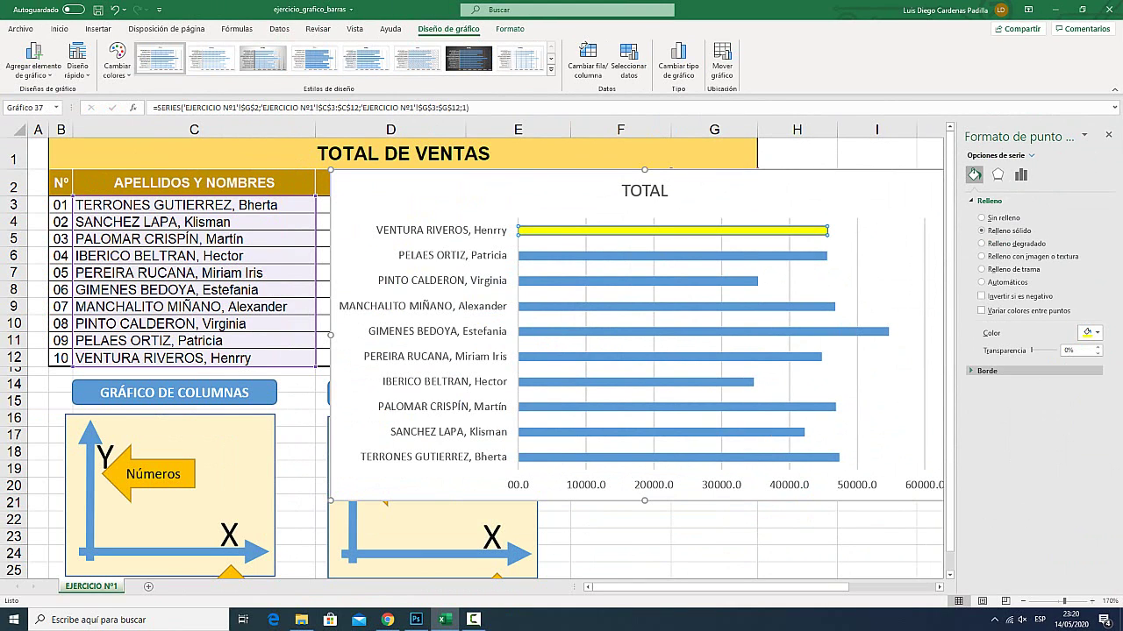
{"action": "key", "text": "super+plus"}
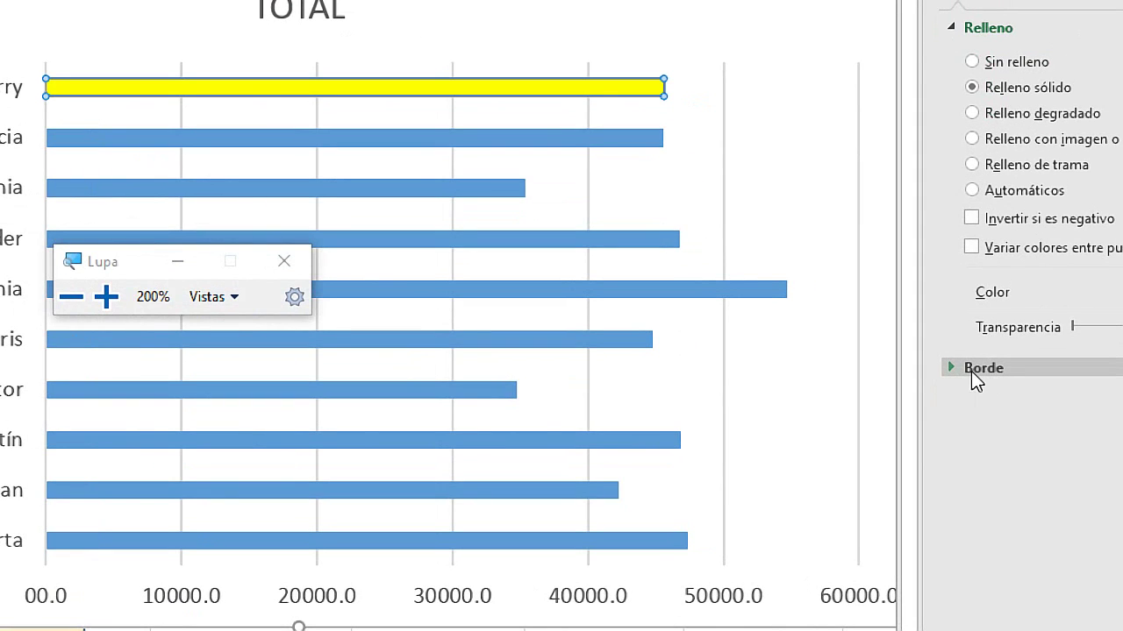
Make the top bar's outline red
{"action": "left_click", "coordinate": [953, 373]}
{"action": "key", "text": "super+Escape"}
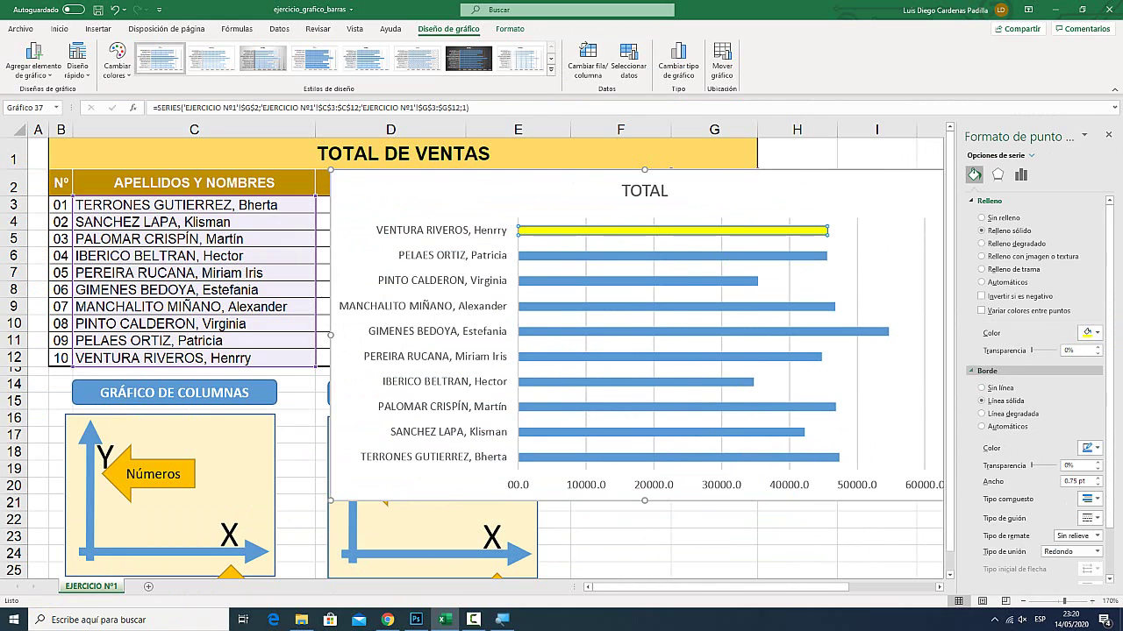
{"action": "left_click", "coordinate": [1087, 448]}
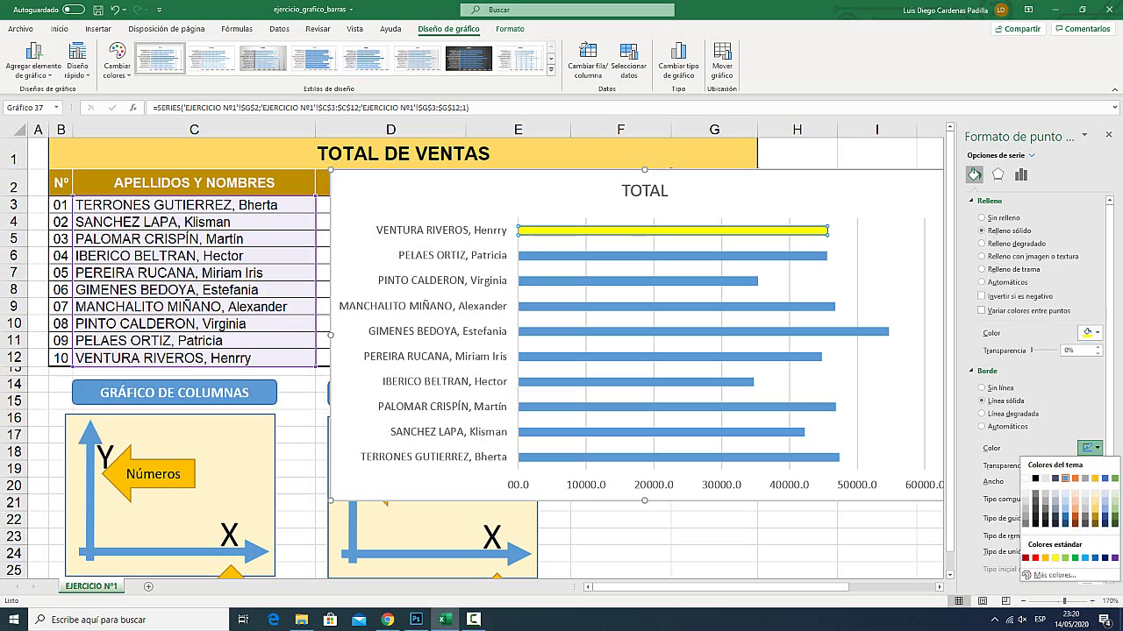
{"action": "left_click", "coordinate": [1035, 558]}
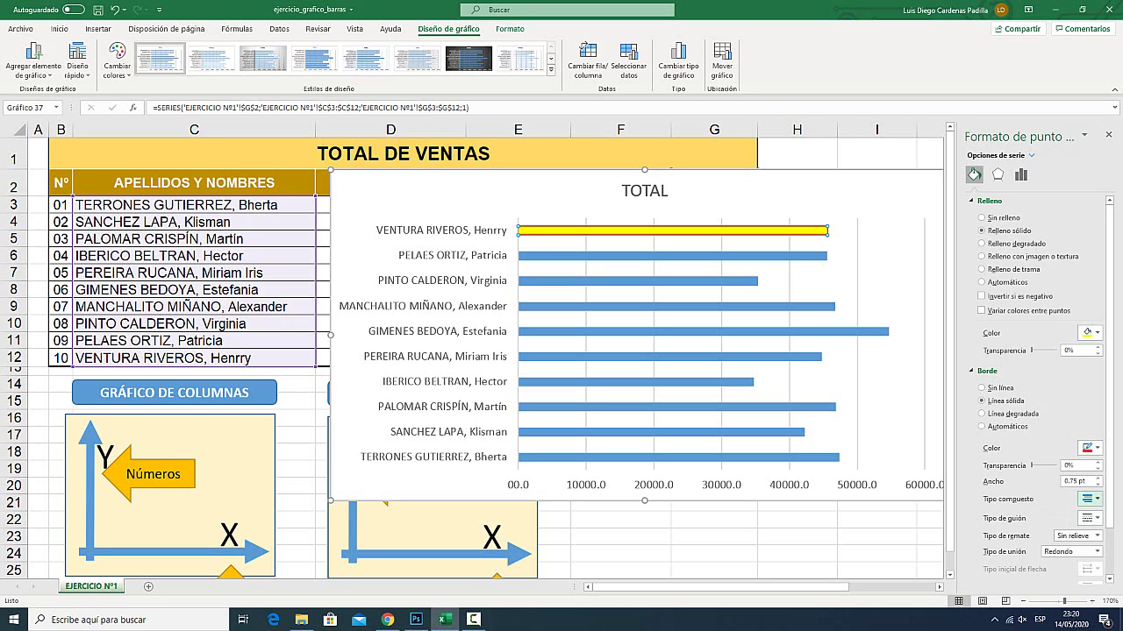
Make the red outline dashed and switch the bar's fill to picture or texture
{"action": "left_click", "coordinate": [1087, 499]}
{"action": "key", "text": "Escape"}
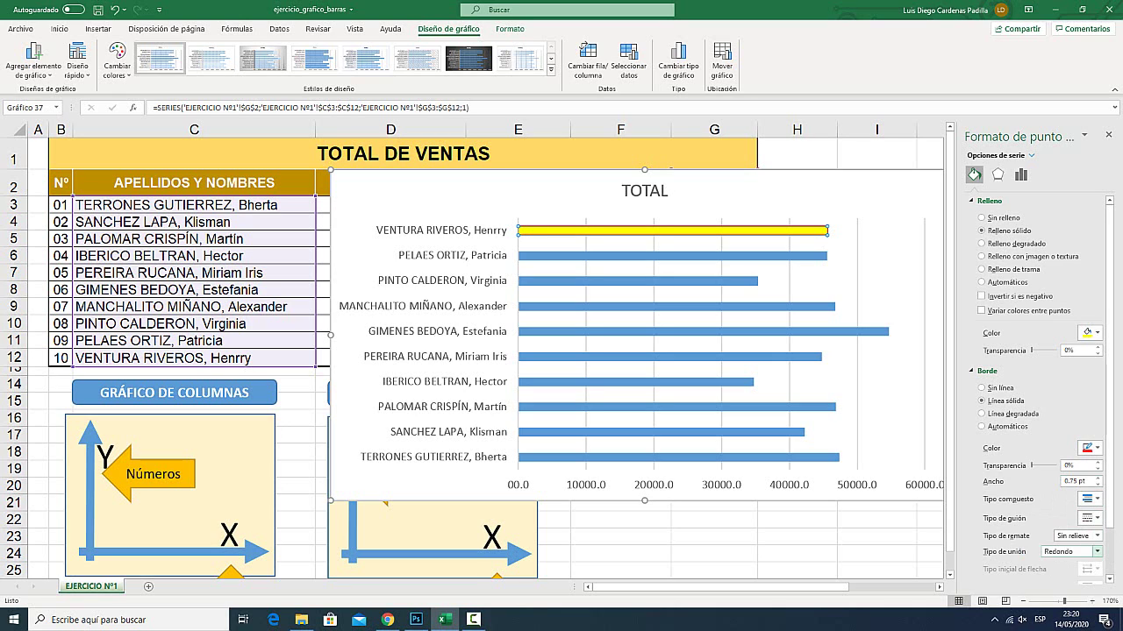
{"action": "left_click", "coordinate": [1090, 518]}
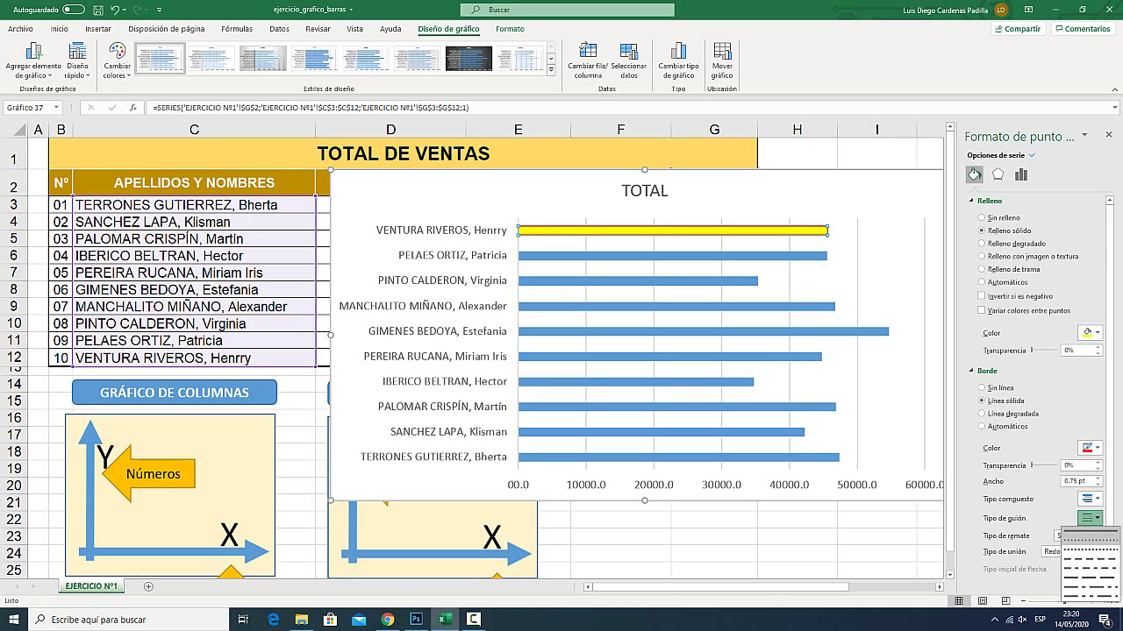
{"action": "left_click", "coordinate": [1090, 560]}
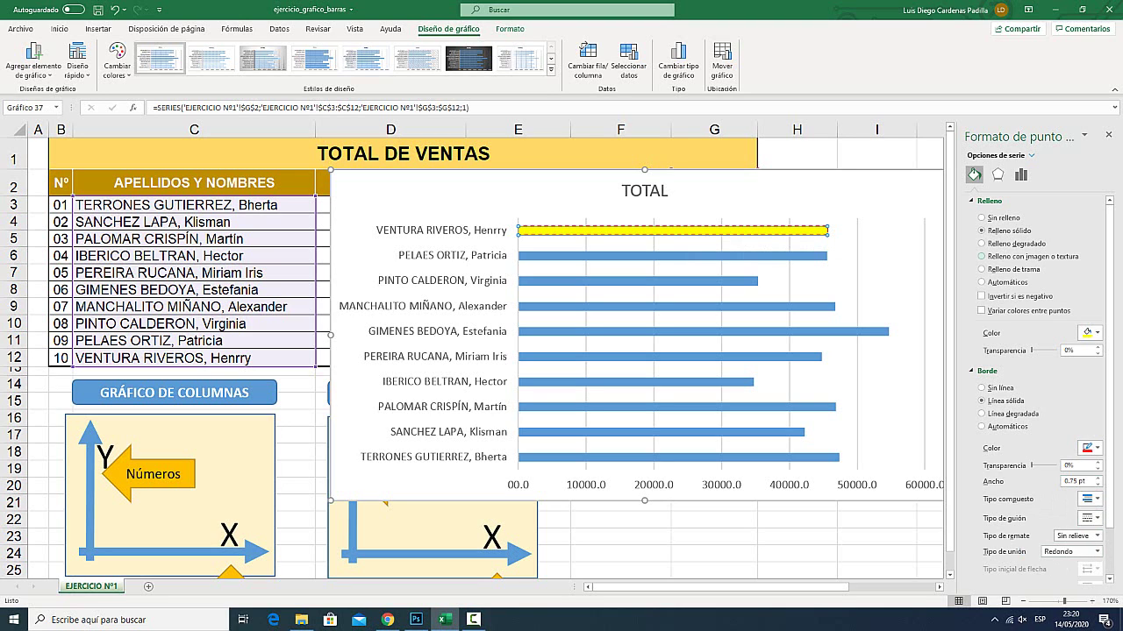
{"action": "key", "text": "super+plus"}
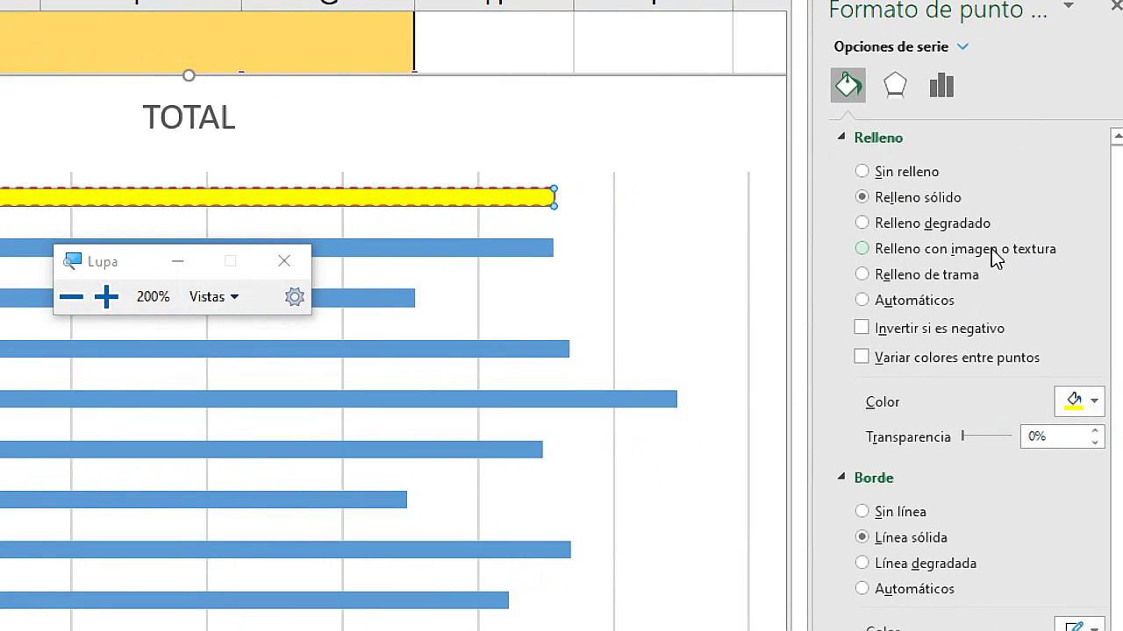
{"action": "left_click", "coordinate": [995, 257]}
Open the image source choices for the top bar's texture fill, then close them
{"action": "key", "text": "super+minus"}
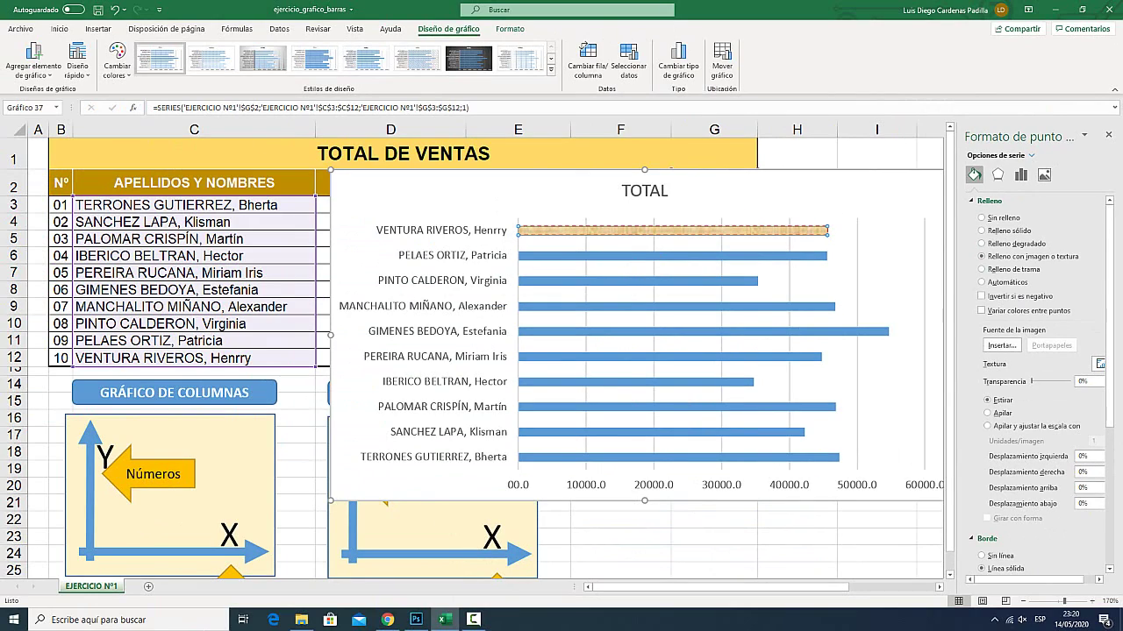
{"action": "left_click", "coordinate": [1001, 344]}
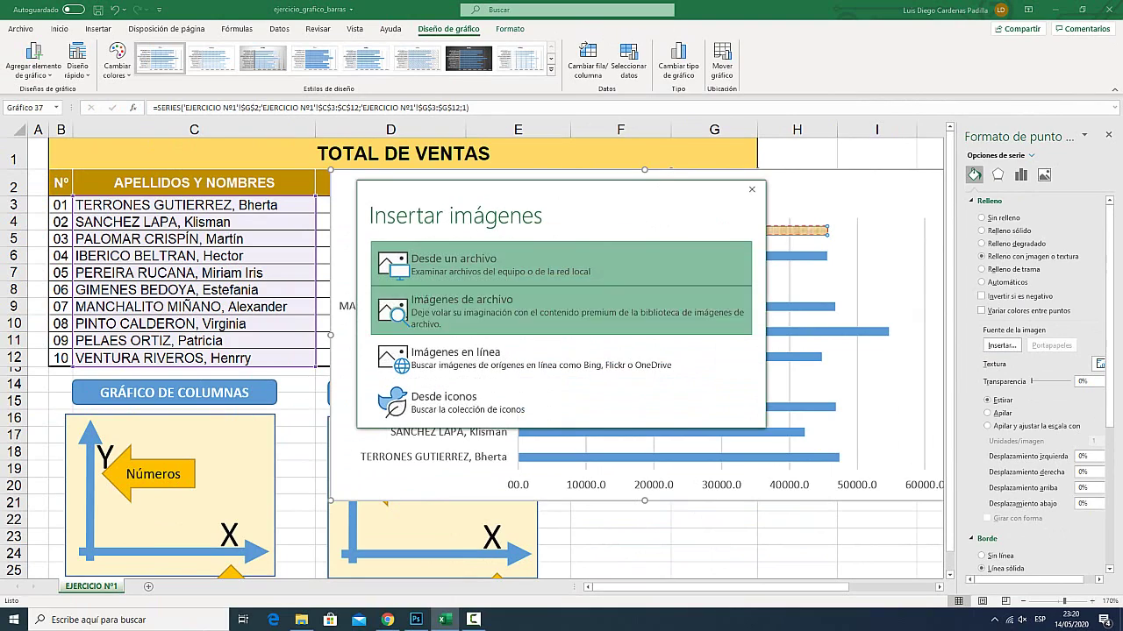
{"action": "key", "text": "Escape"}
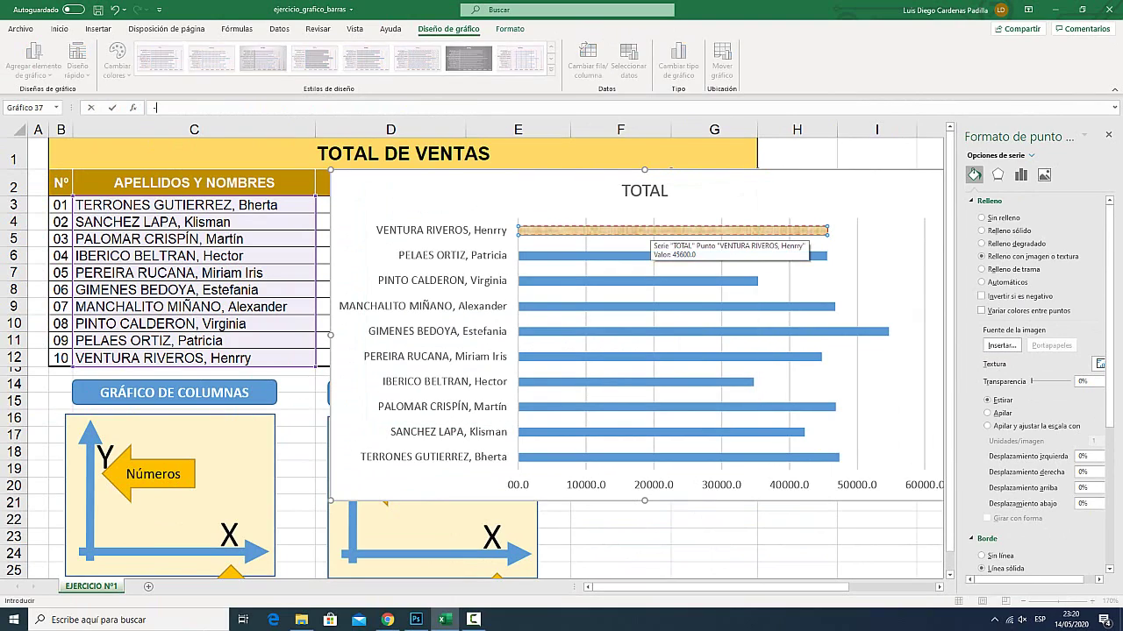
Move the TOTAL chart left over the names table
{"action": "key", "text": "super+plus"}
{"action": "key", "text": "super+minus"}
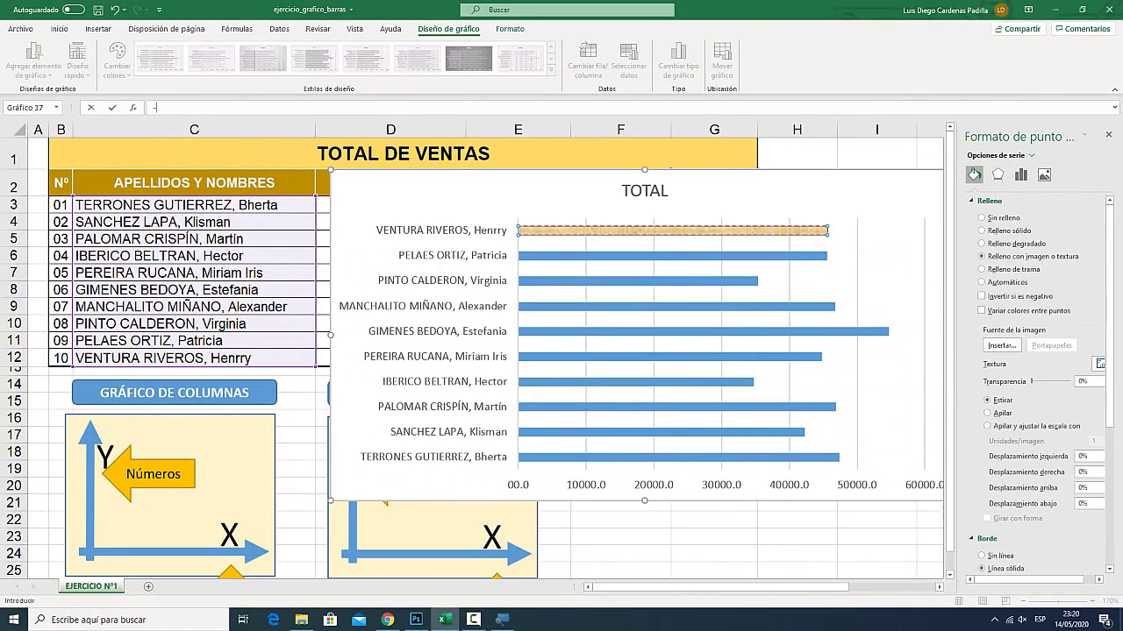
{"action": "left_click_drag", "start_coordinate": [877, 201], "coordinate": [658, 194]}
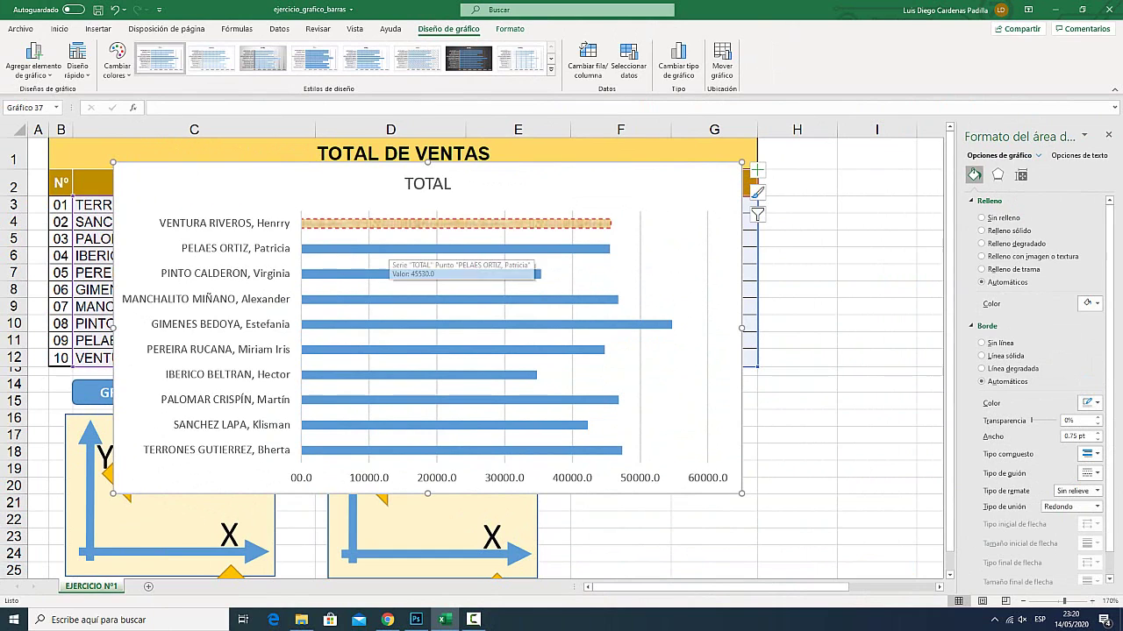
Select the second bar from the top on its own and fill it light blue
{"action": "key", "text": "super+plus"}
{"action": "left_click", "coordinate": [390, 253]}
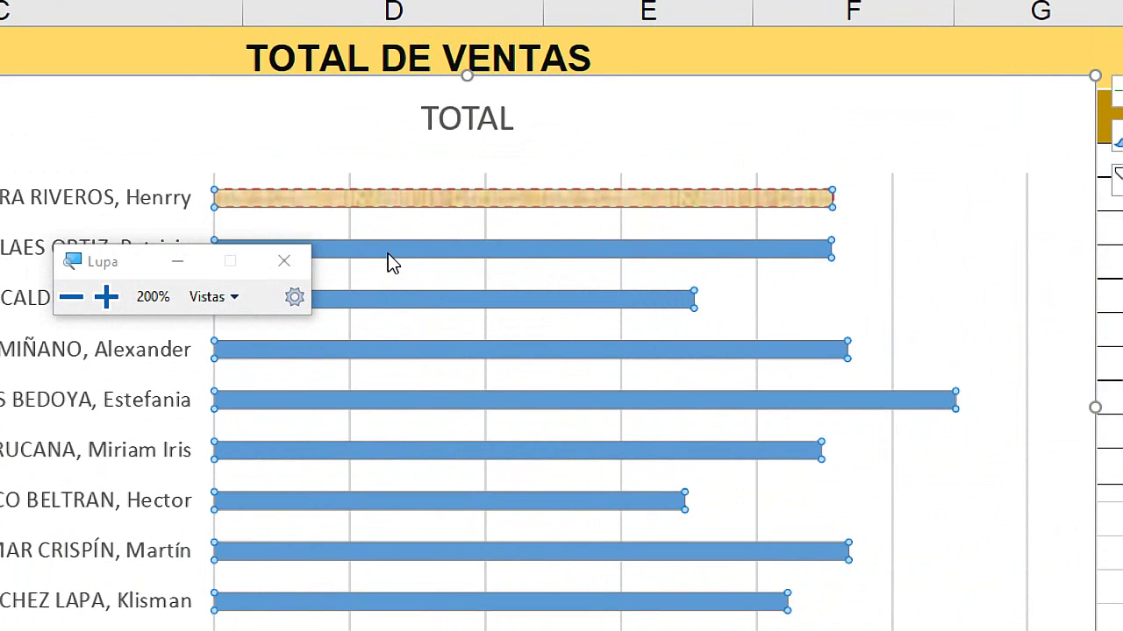
{"action": "left_click_drag", "start_coordinate": [140, 269], "coordinate": [59, 136]}
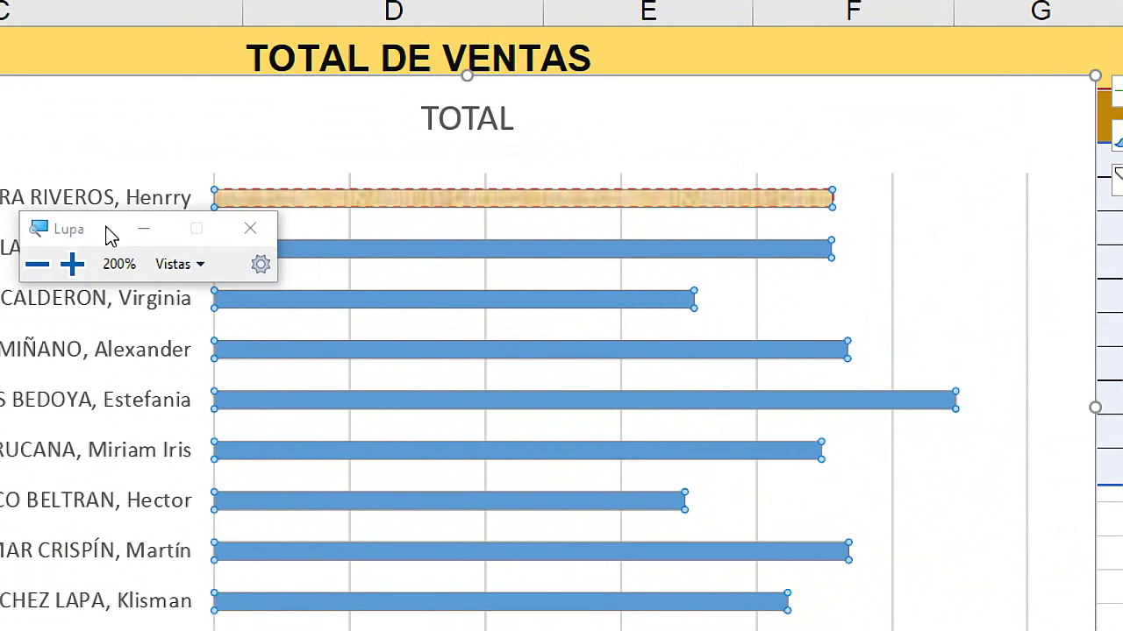
{"action": "left_click", "coordinate": [308, 251]}
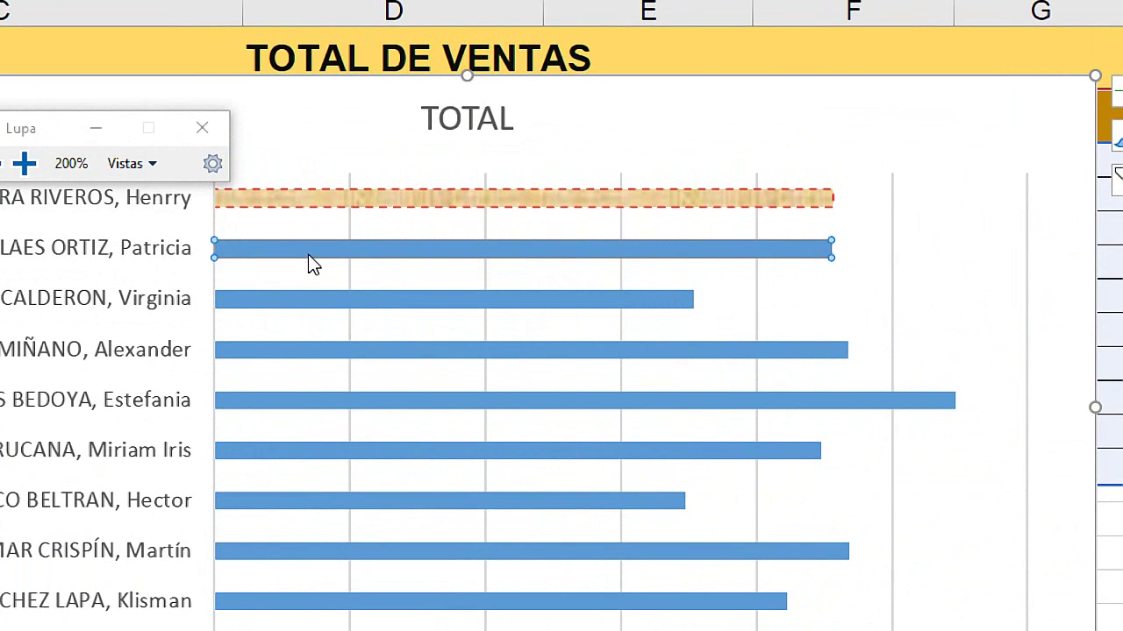
{"action": "double_click", "coordinate": [493, 246]}
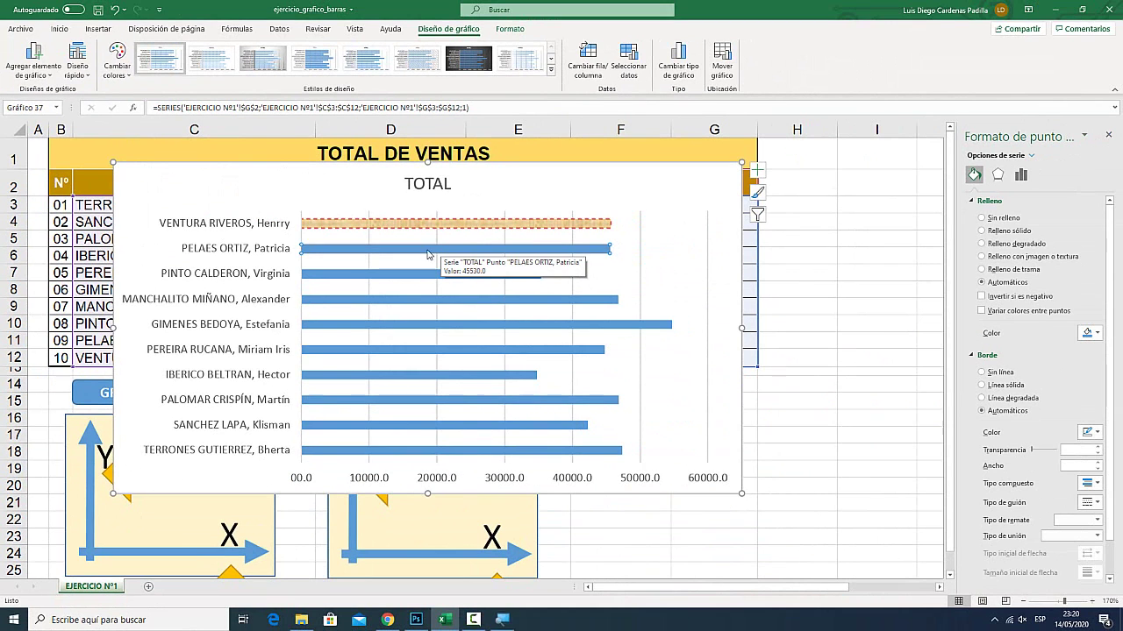
{"action": "left_click", "coordinate": [1089, 333]}
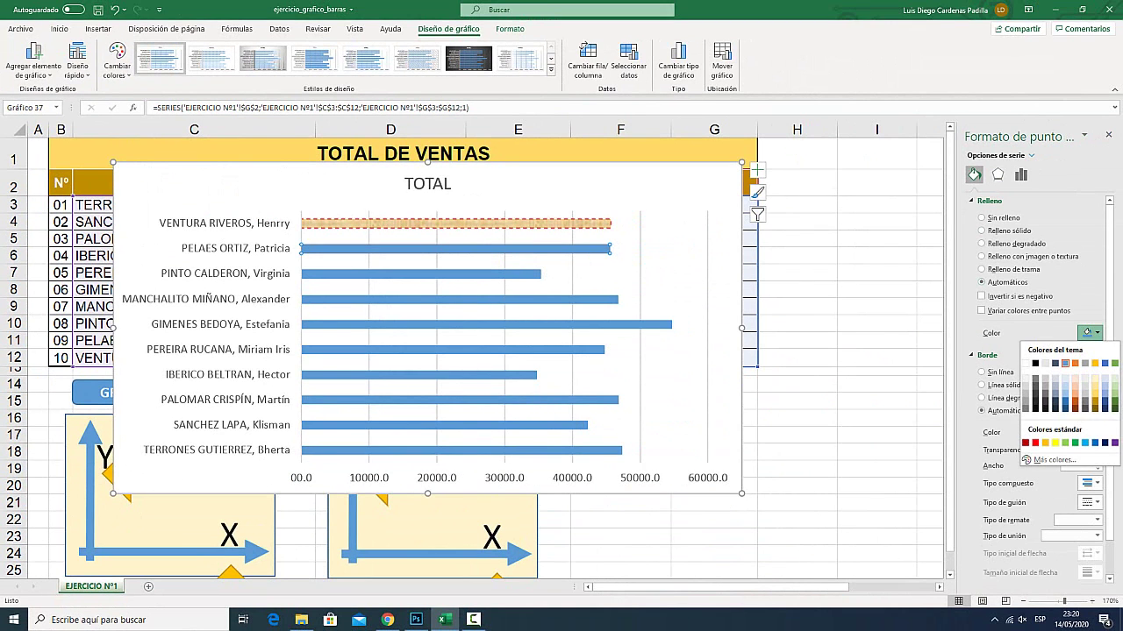
{"action": "left_click", "coordinate": [1085, 443]}
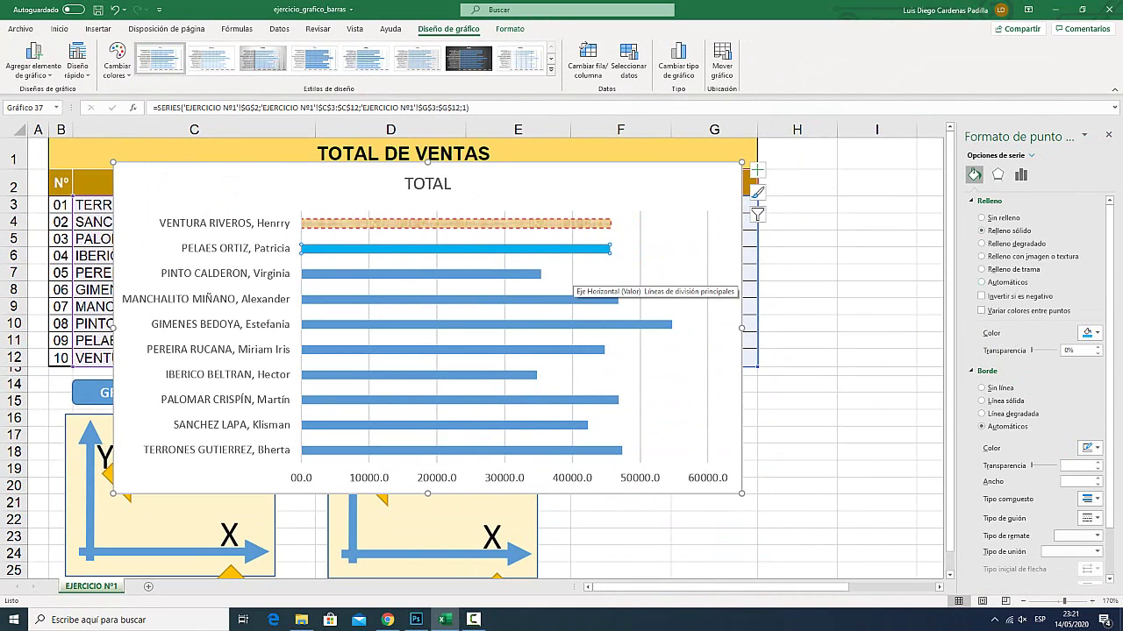
{"action": "left_click", "coordinate": [796, 222]}
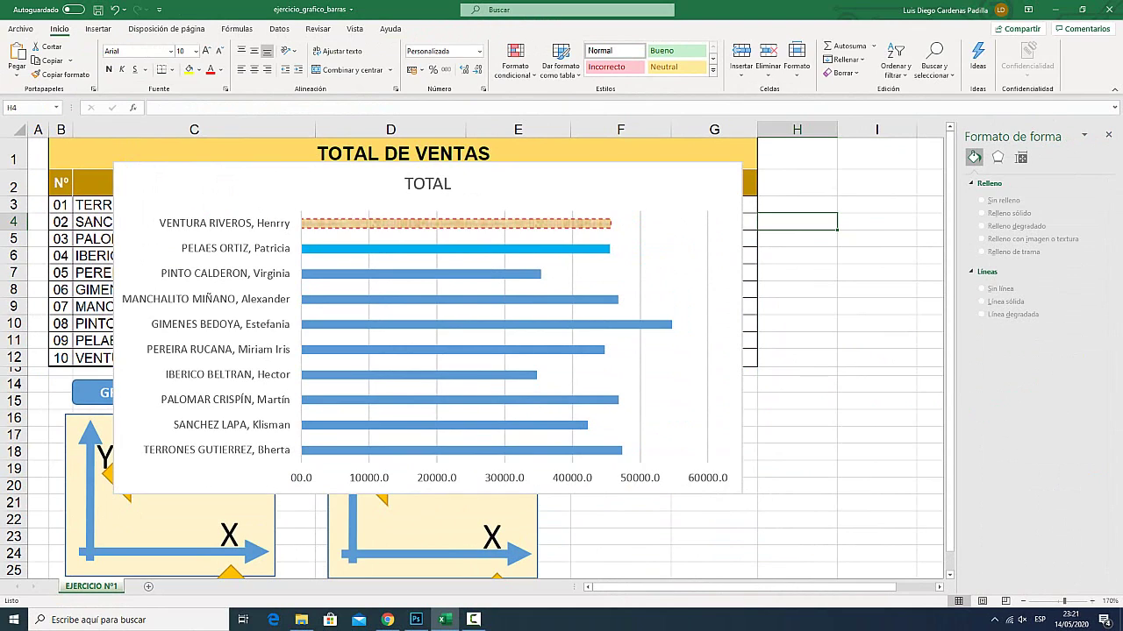
Select the bar series and bring up its Format Data Series options
{"action": "left_click", "coordinate": [439, 299]}
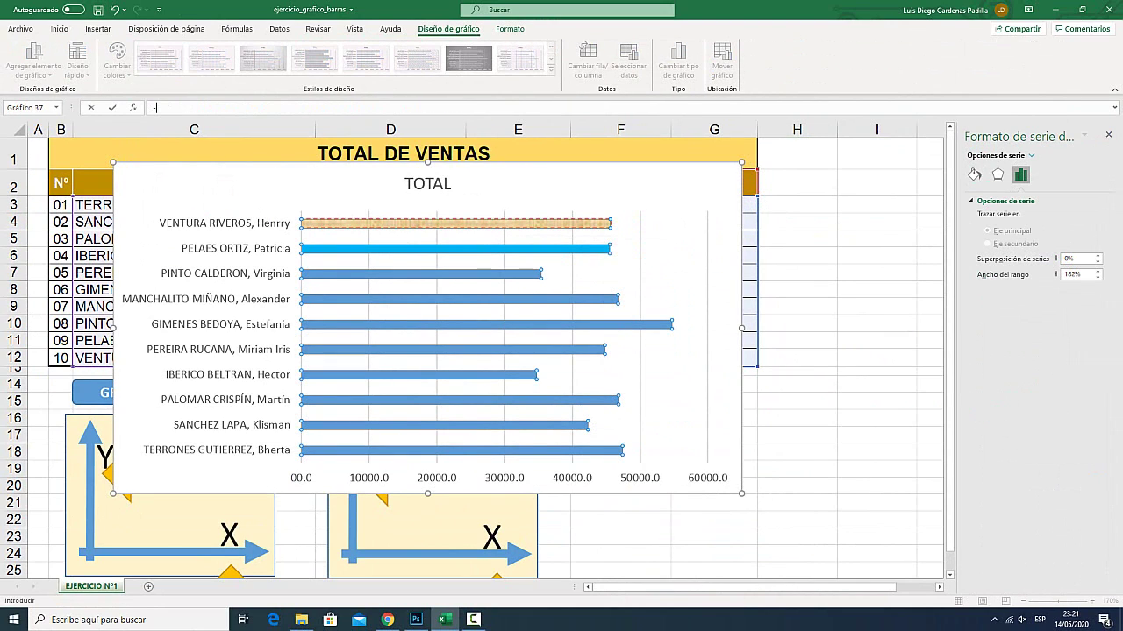
{"action": "key", "text": "super+plus"}
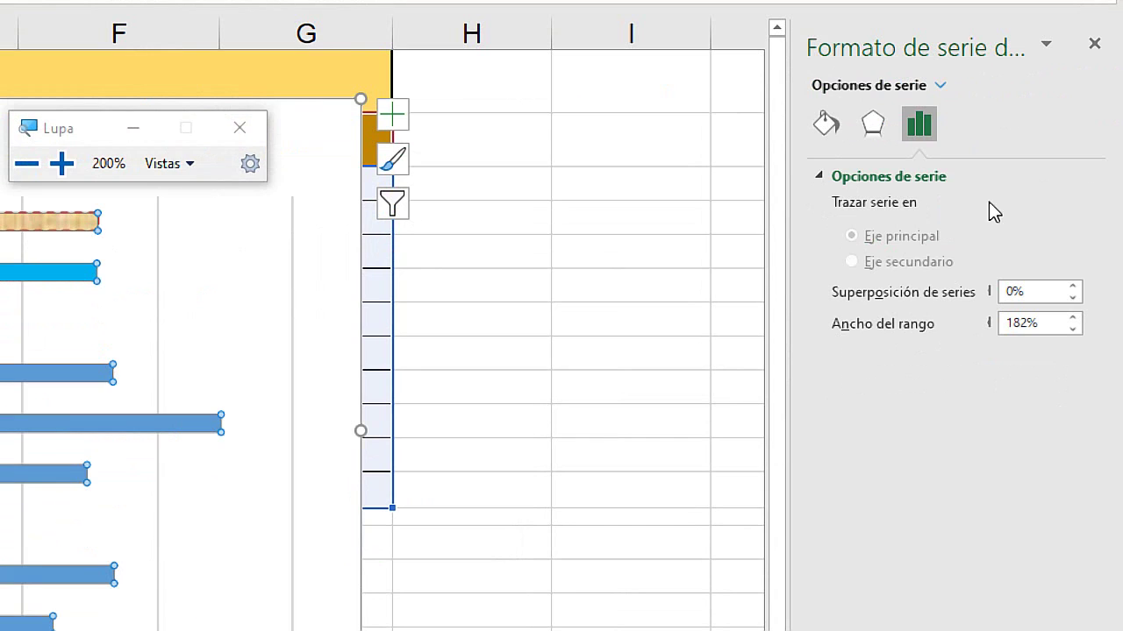
{"action": "key", "text": "super+Escape"}
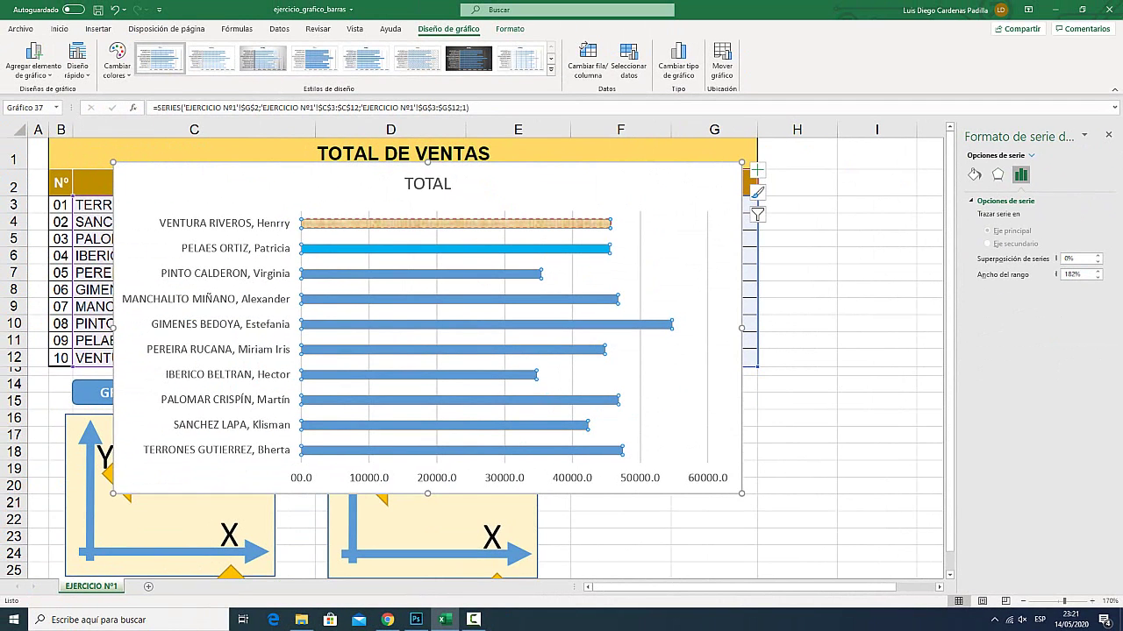
{"action": "right_click", "coordinate": [371, 249]}
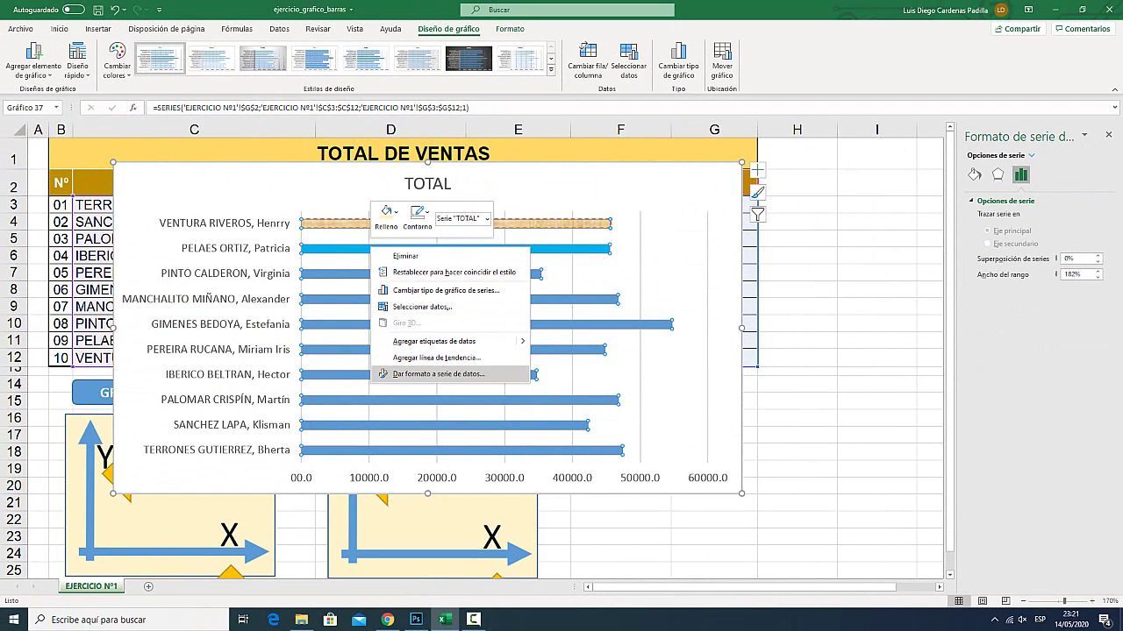
{"action": "key", "text": "super+plus"}
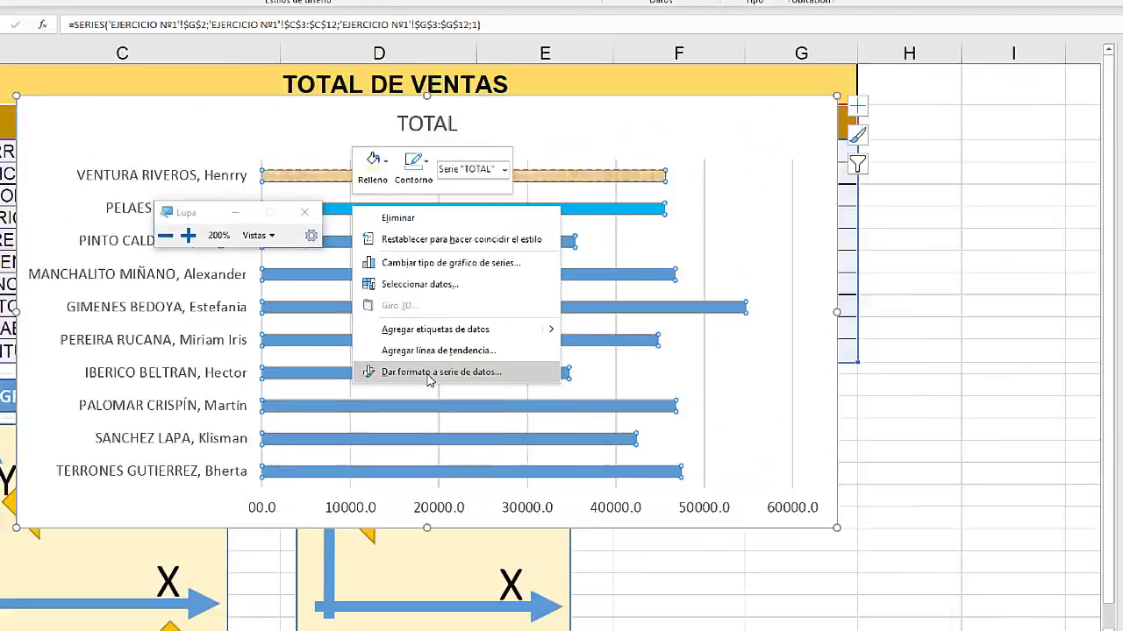
{"action": "key", "text": "super+Escape"}
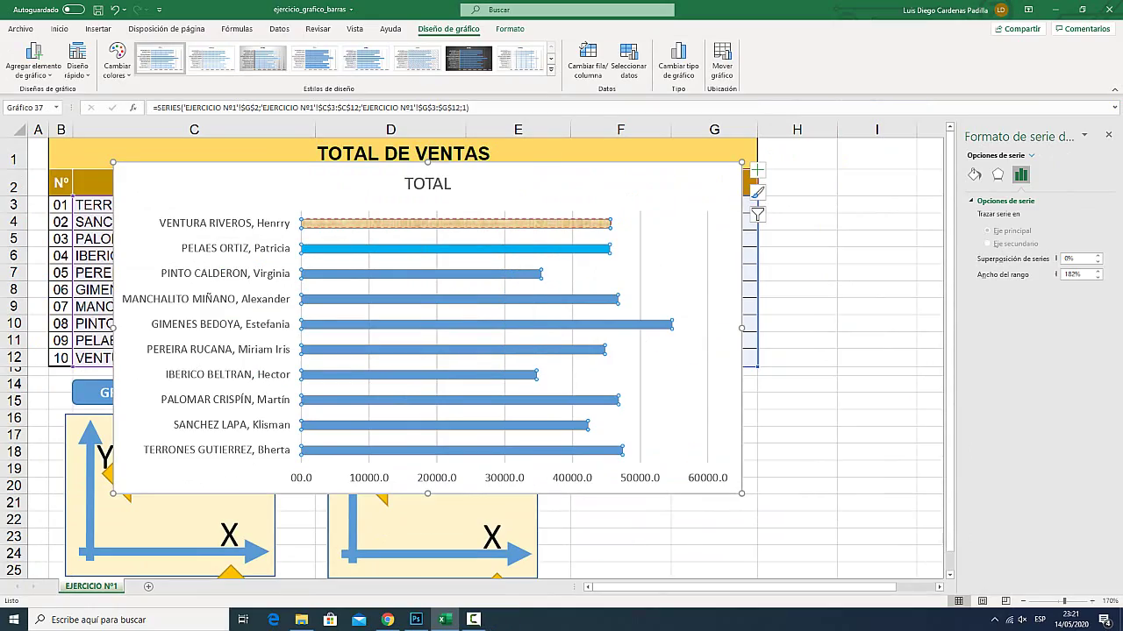
{"action": "key", "text": "super+plus"}
{"action": "key", "text": "super+Escape"}
Try different gap widths, including entering 0 so the bars touch
{"action": "left_click", "coordinate": [1096, 272]}
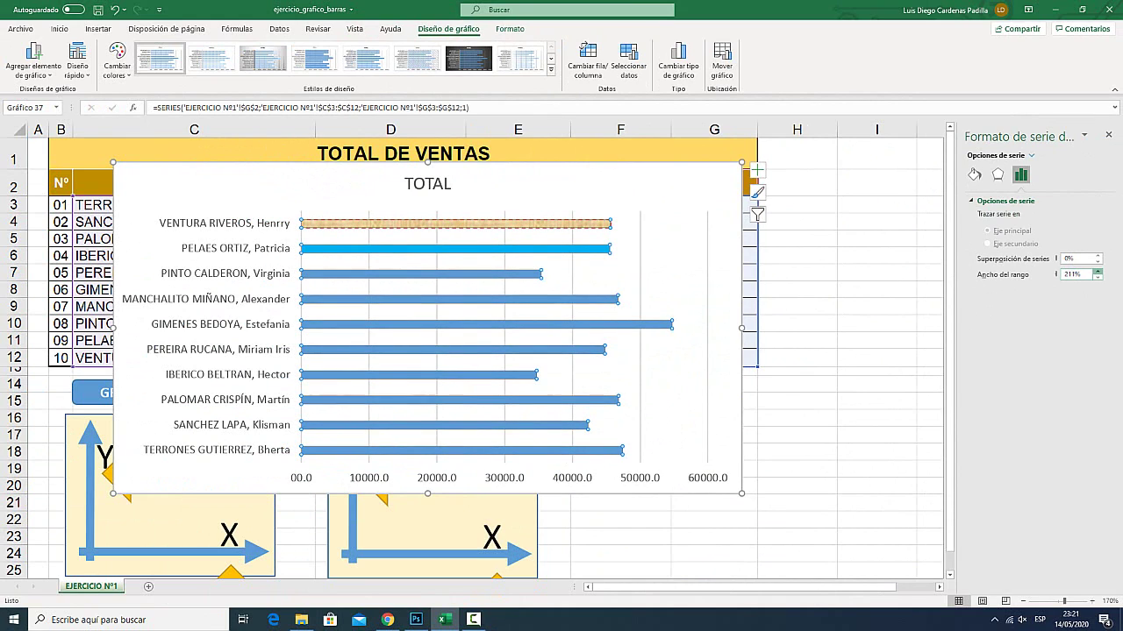
{"action": "left_click", "coordinate": [1096, 271]}
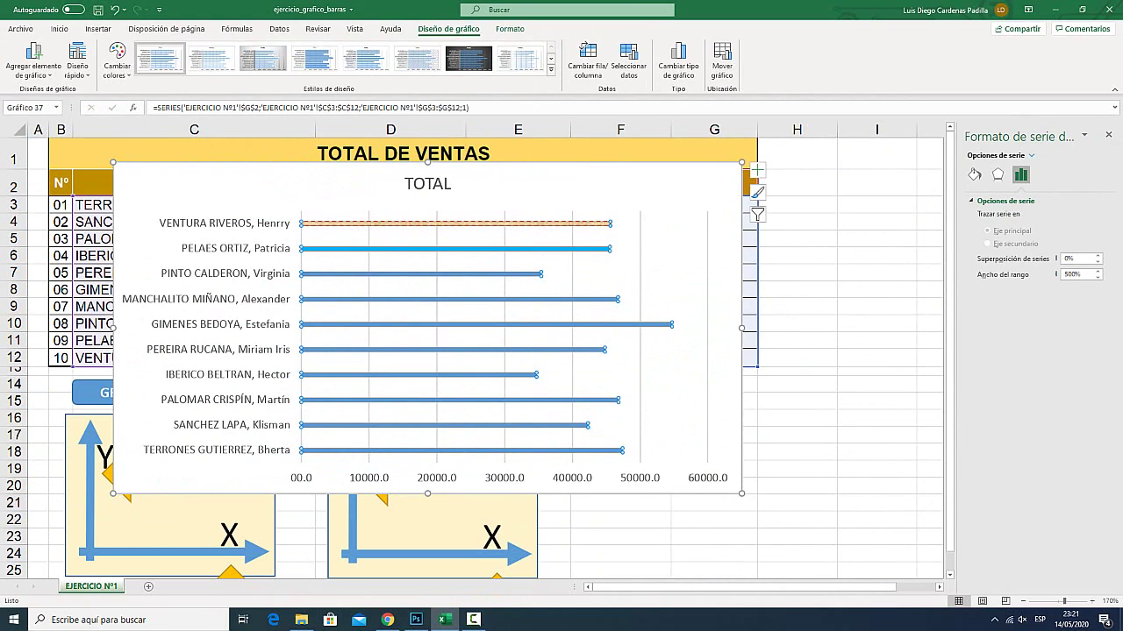
{"action": "type", "text": "0"}
{"action": "key", "text": "Return"}
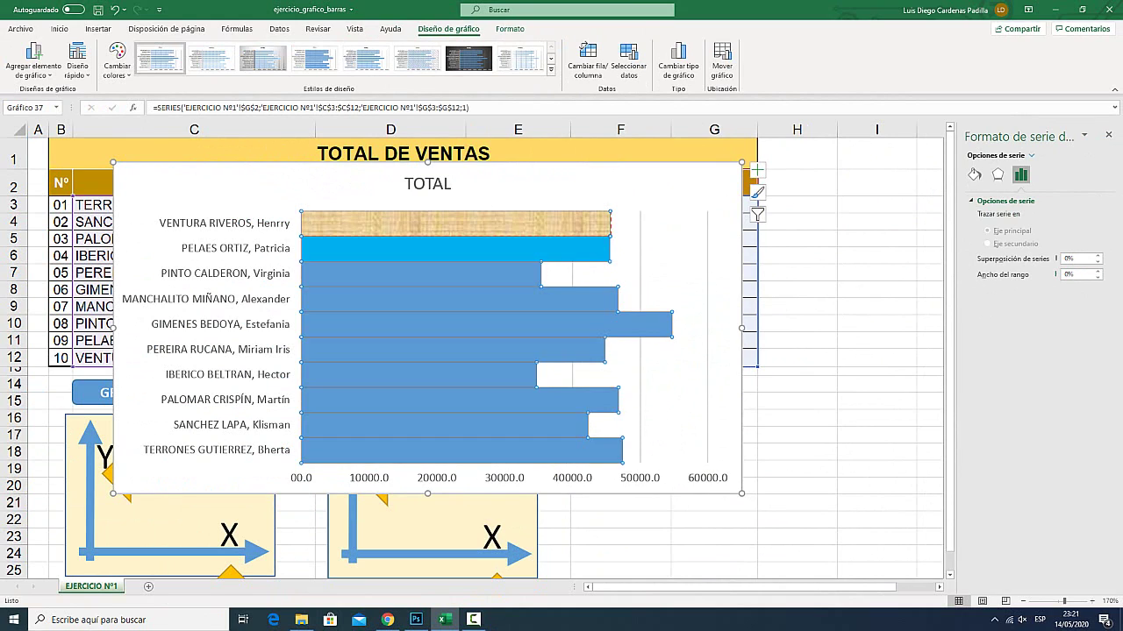
{"action": "left_click", "coordinate": [1096, 272]}
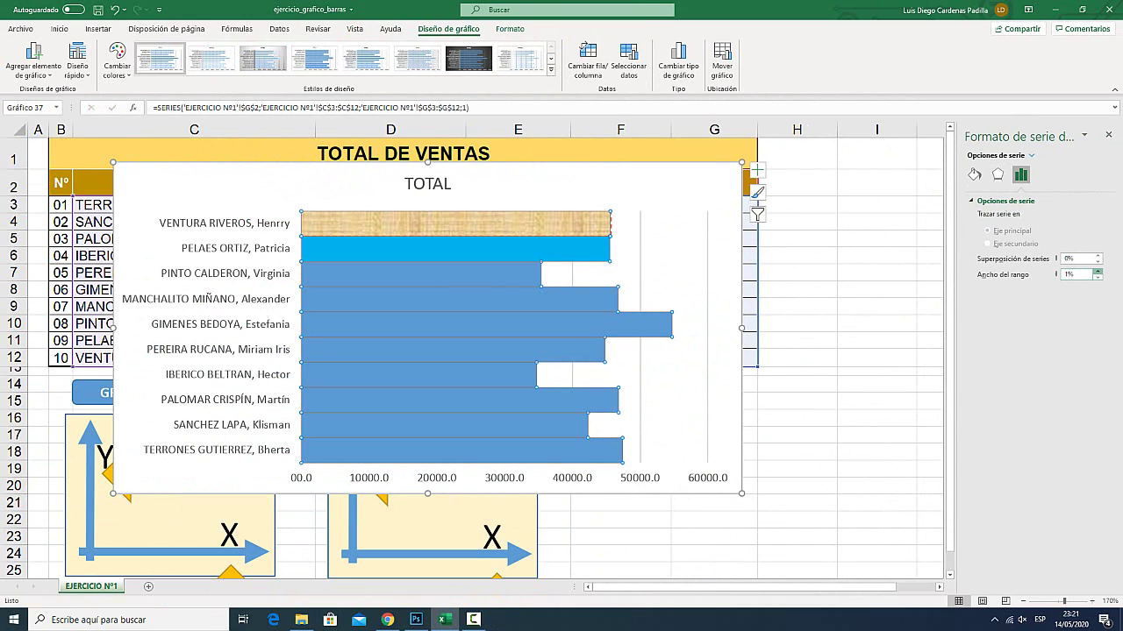
{"action": "type", "text": "-"}
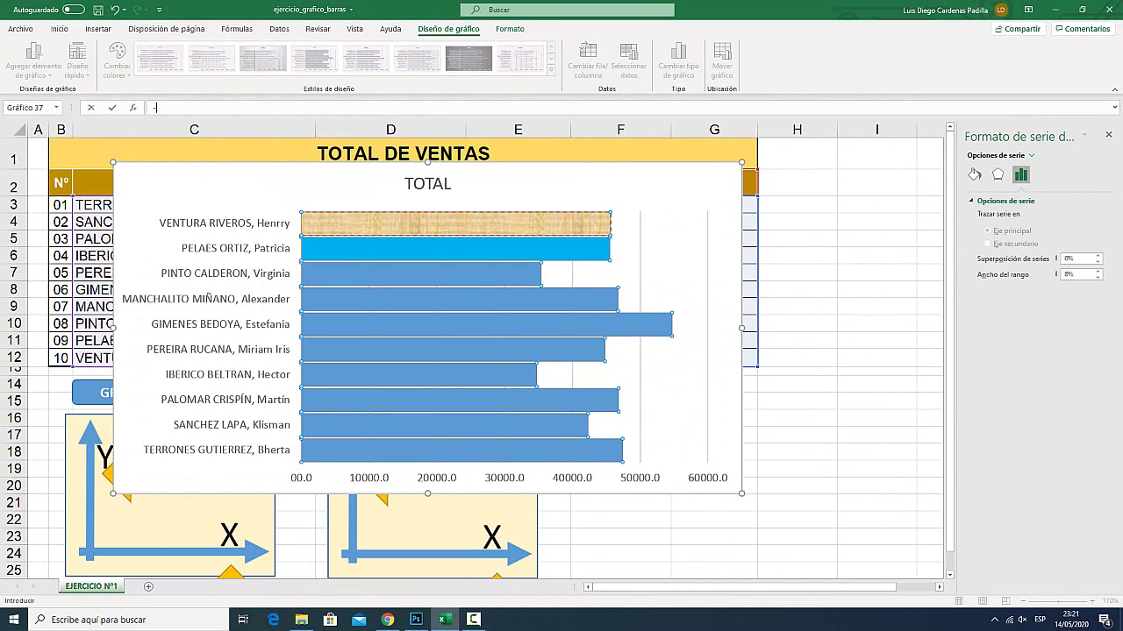
{"action": "key", "text": "Escape"}
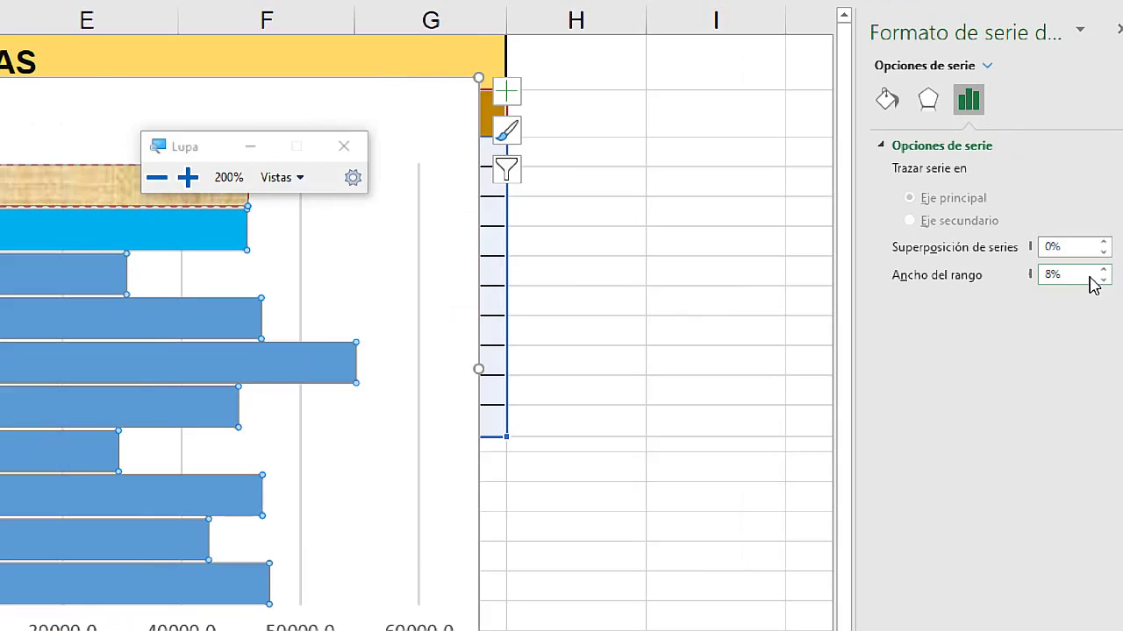
{"action": "key", "text": "super+Escape"}
Set the bar series gap width to 48%
{"action": "left_click", "coordinate": [1096, 272]}
{"action": "left_click", "coordinate": [1097, 272]}
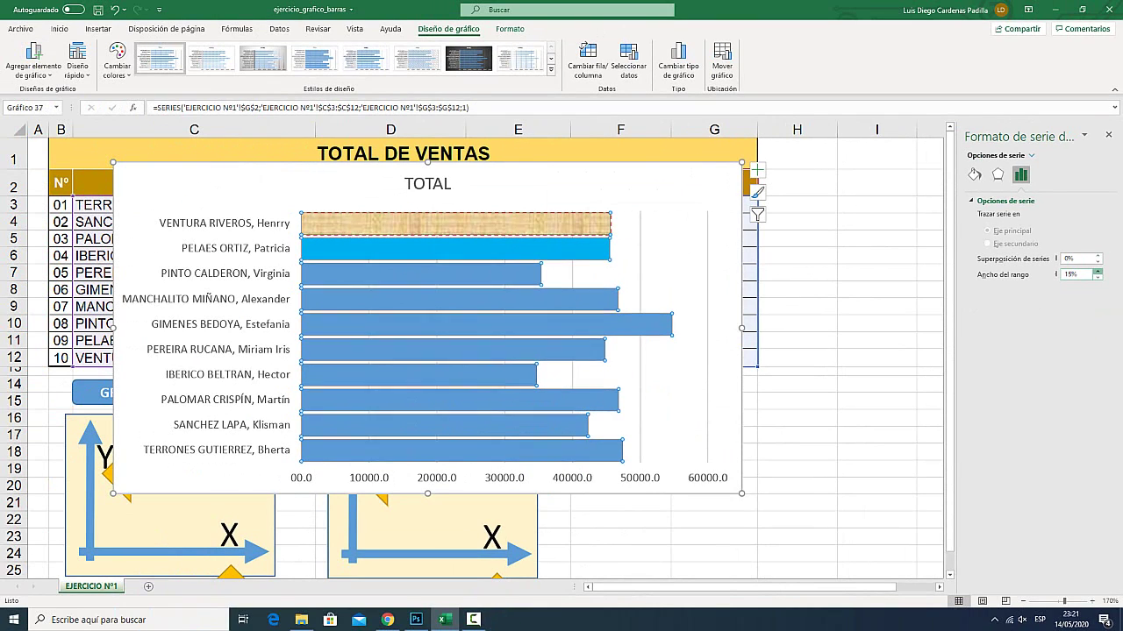
{"action": "left_click", "coordinate": [1096, 271]}
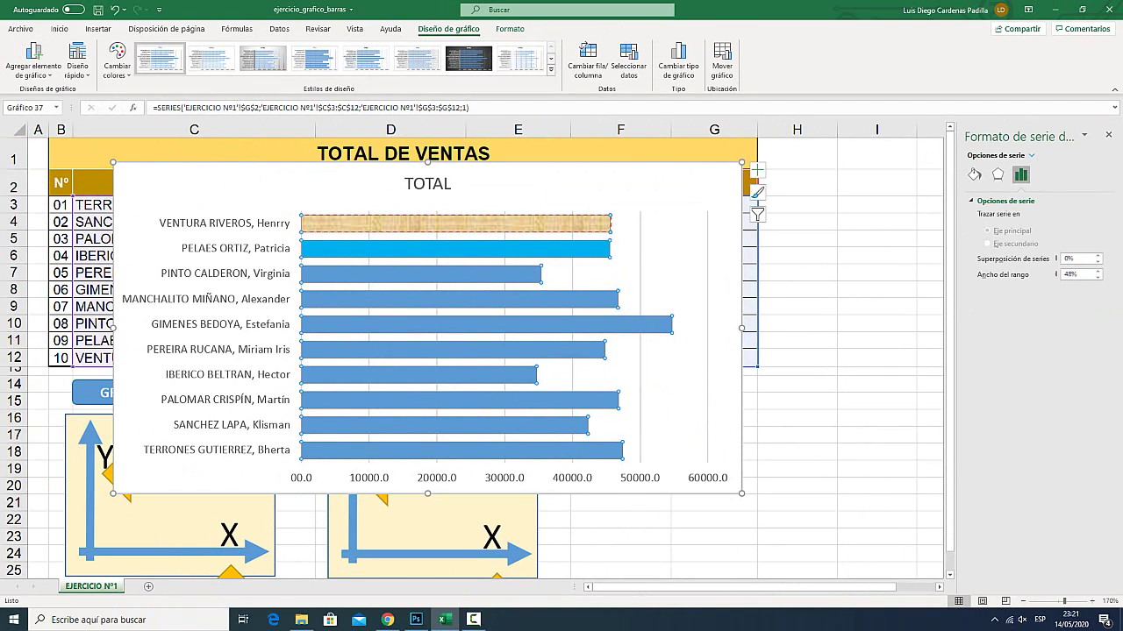
{"action": "key", "text": "super+plus"}
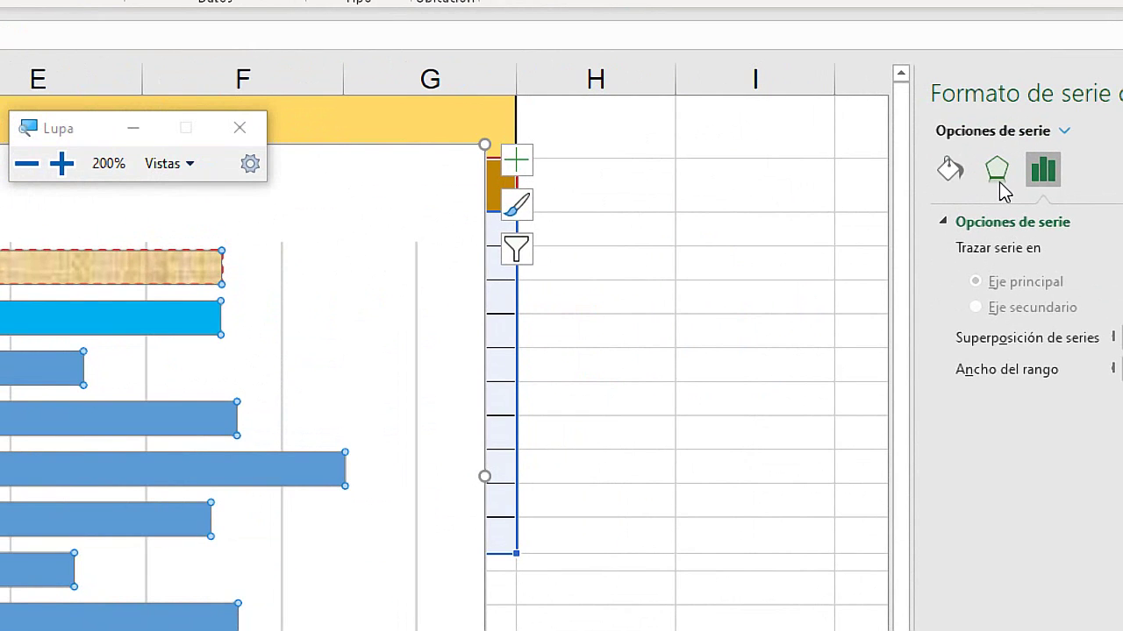
{"action": "left_click", "coordinate": [997, 173]}
{"action": "key", "text": "super+Escape"}
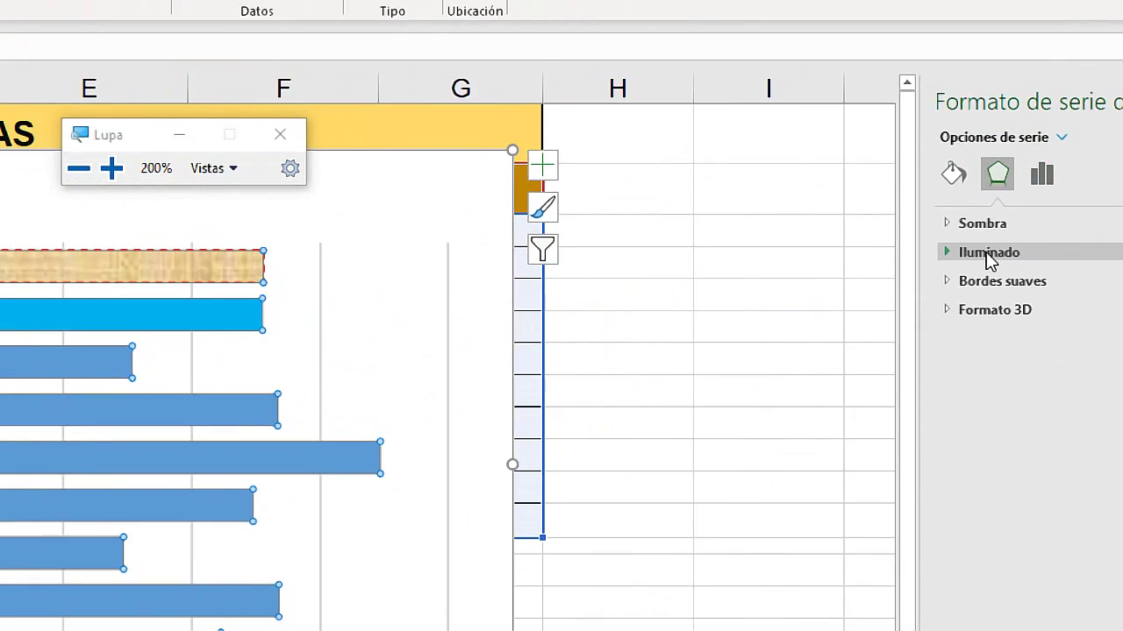